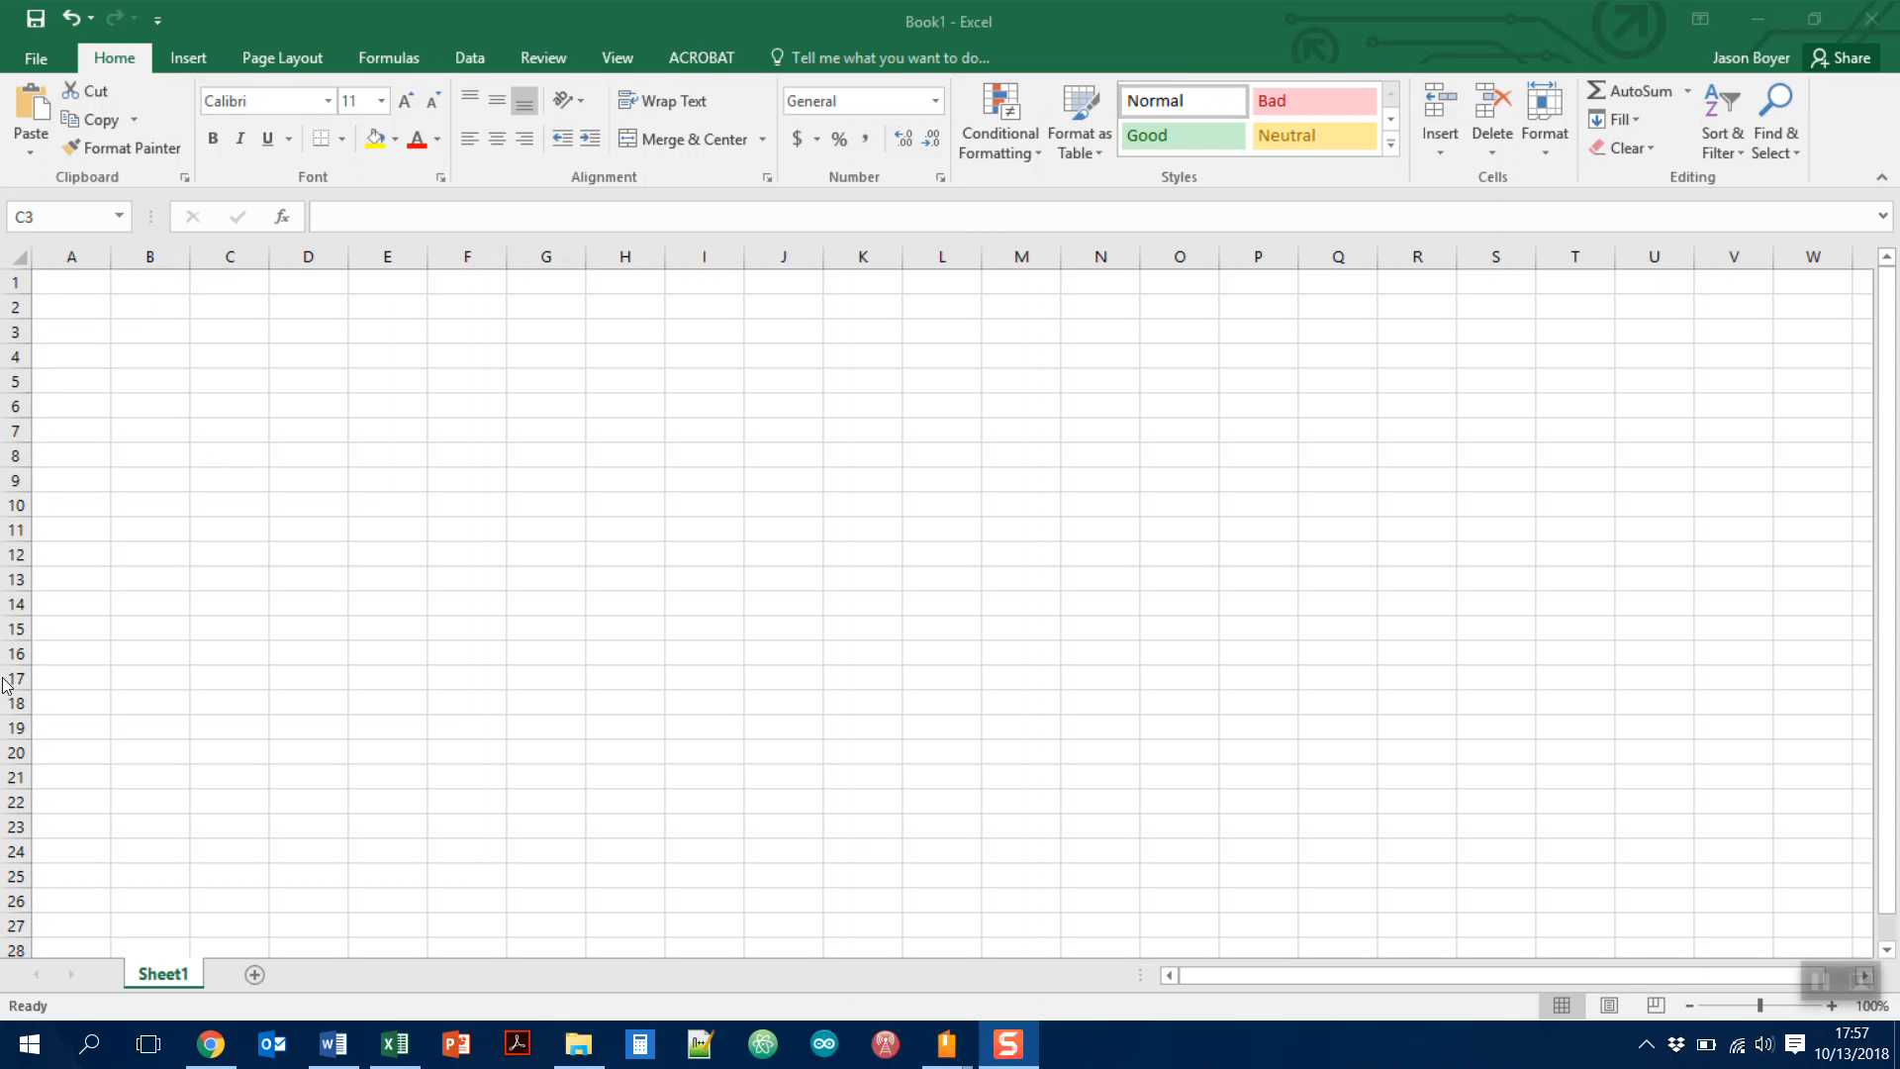
# Look across the empty worksheet's columns past Z and back to column A to examine how they are lettered
pyautogui.click(59, 285)
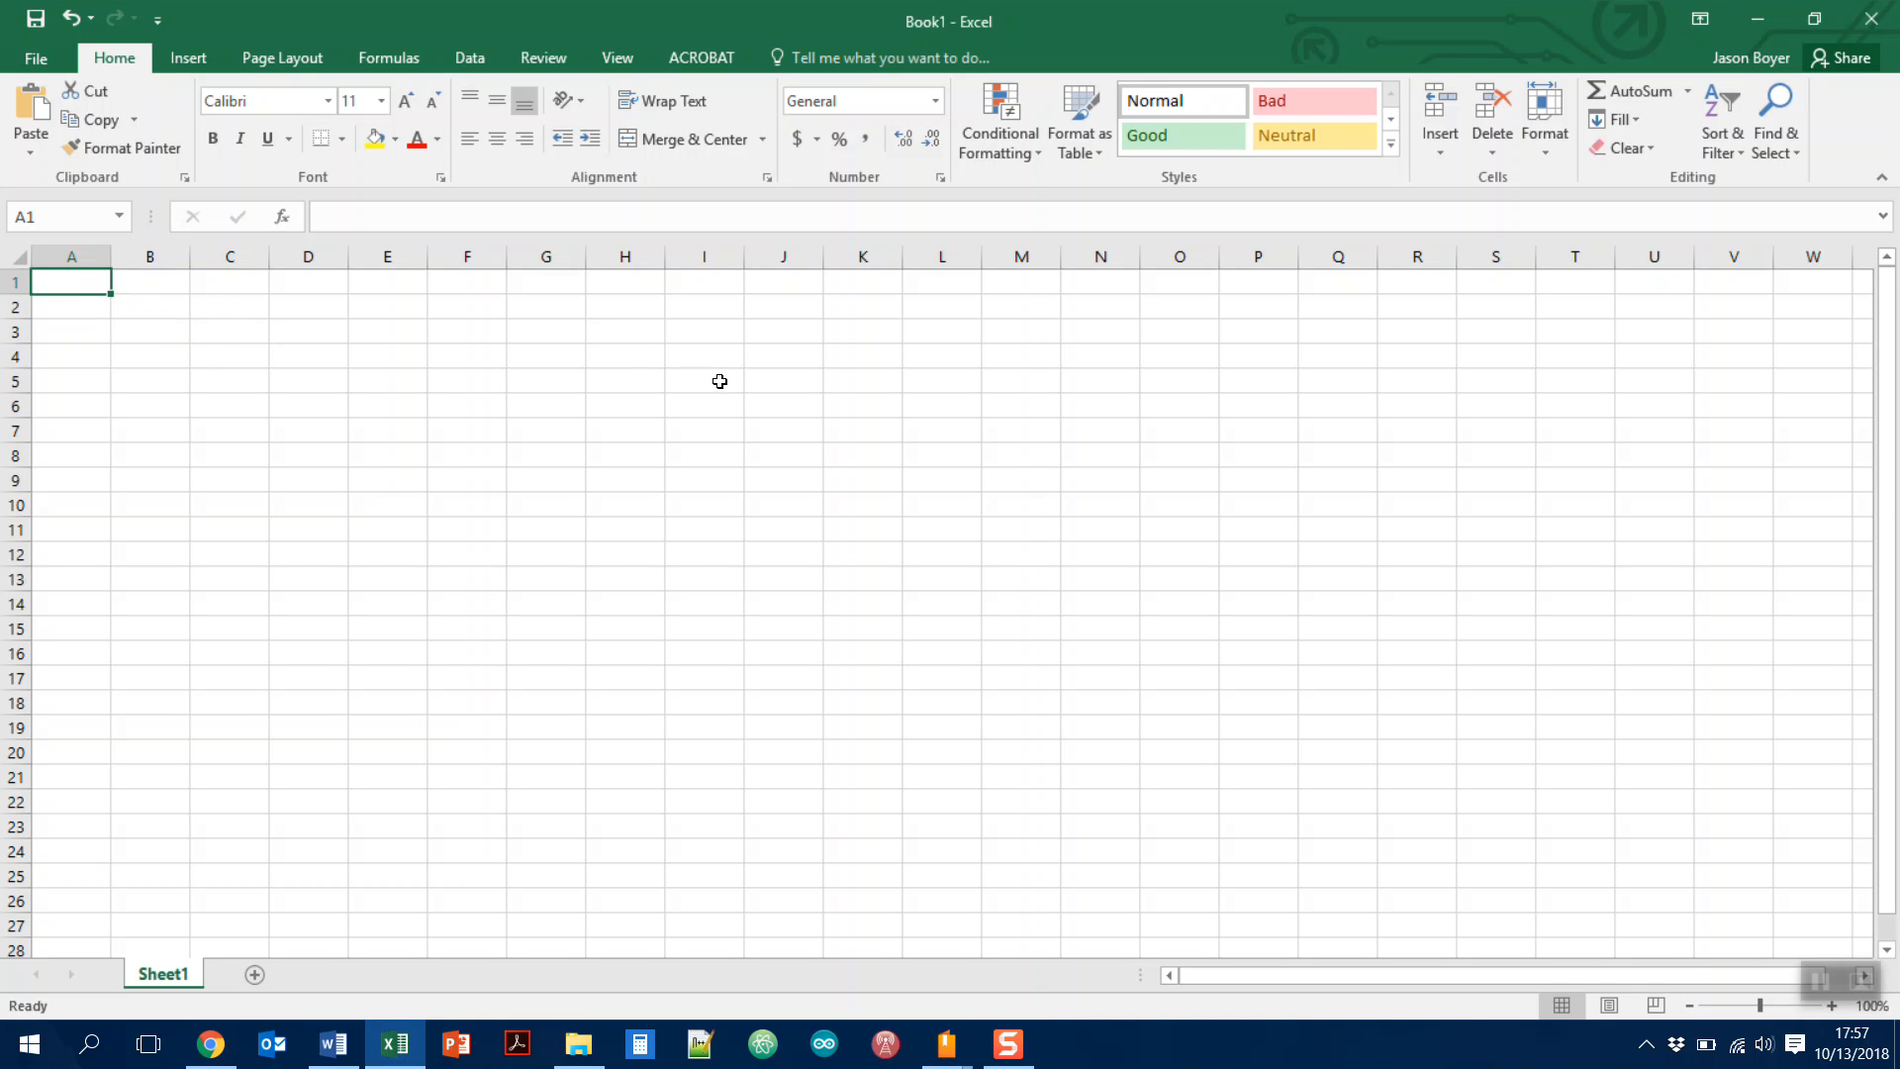
pyautogui.click(763, 403)
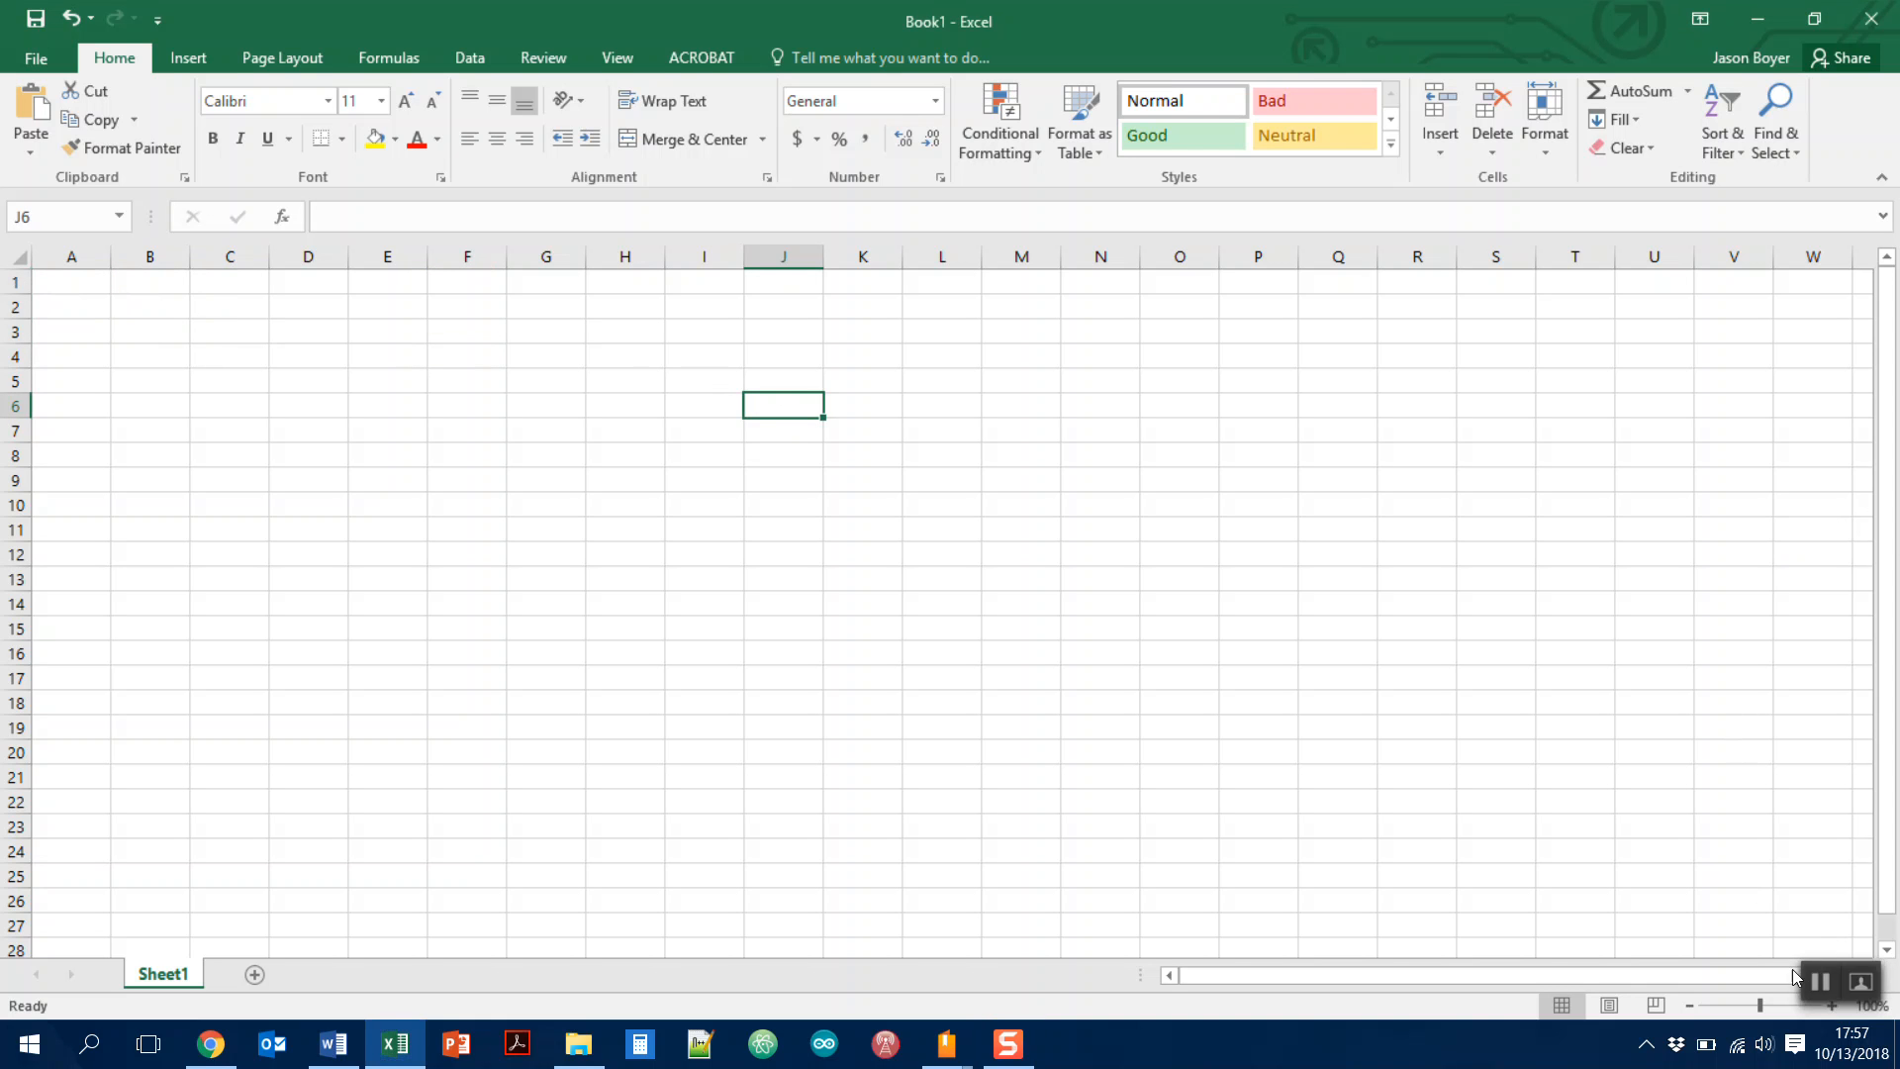
pyautogui.moveTo(1773, 975); pyautogui.dragTo(1891, 965)
pyautogui.moveTo(1577, 977); pyautogui.dragTo(1708, 948)
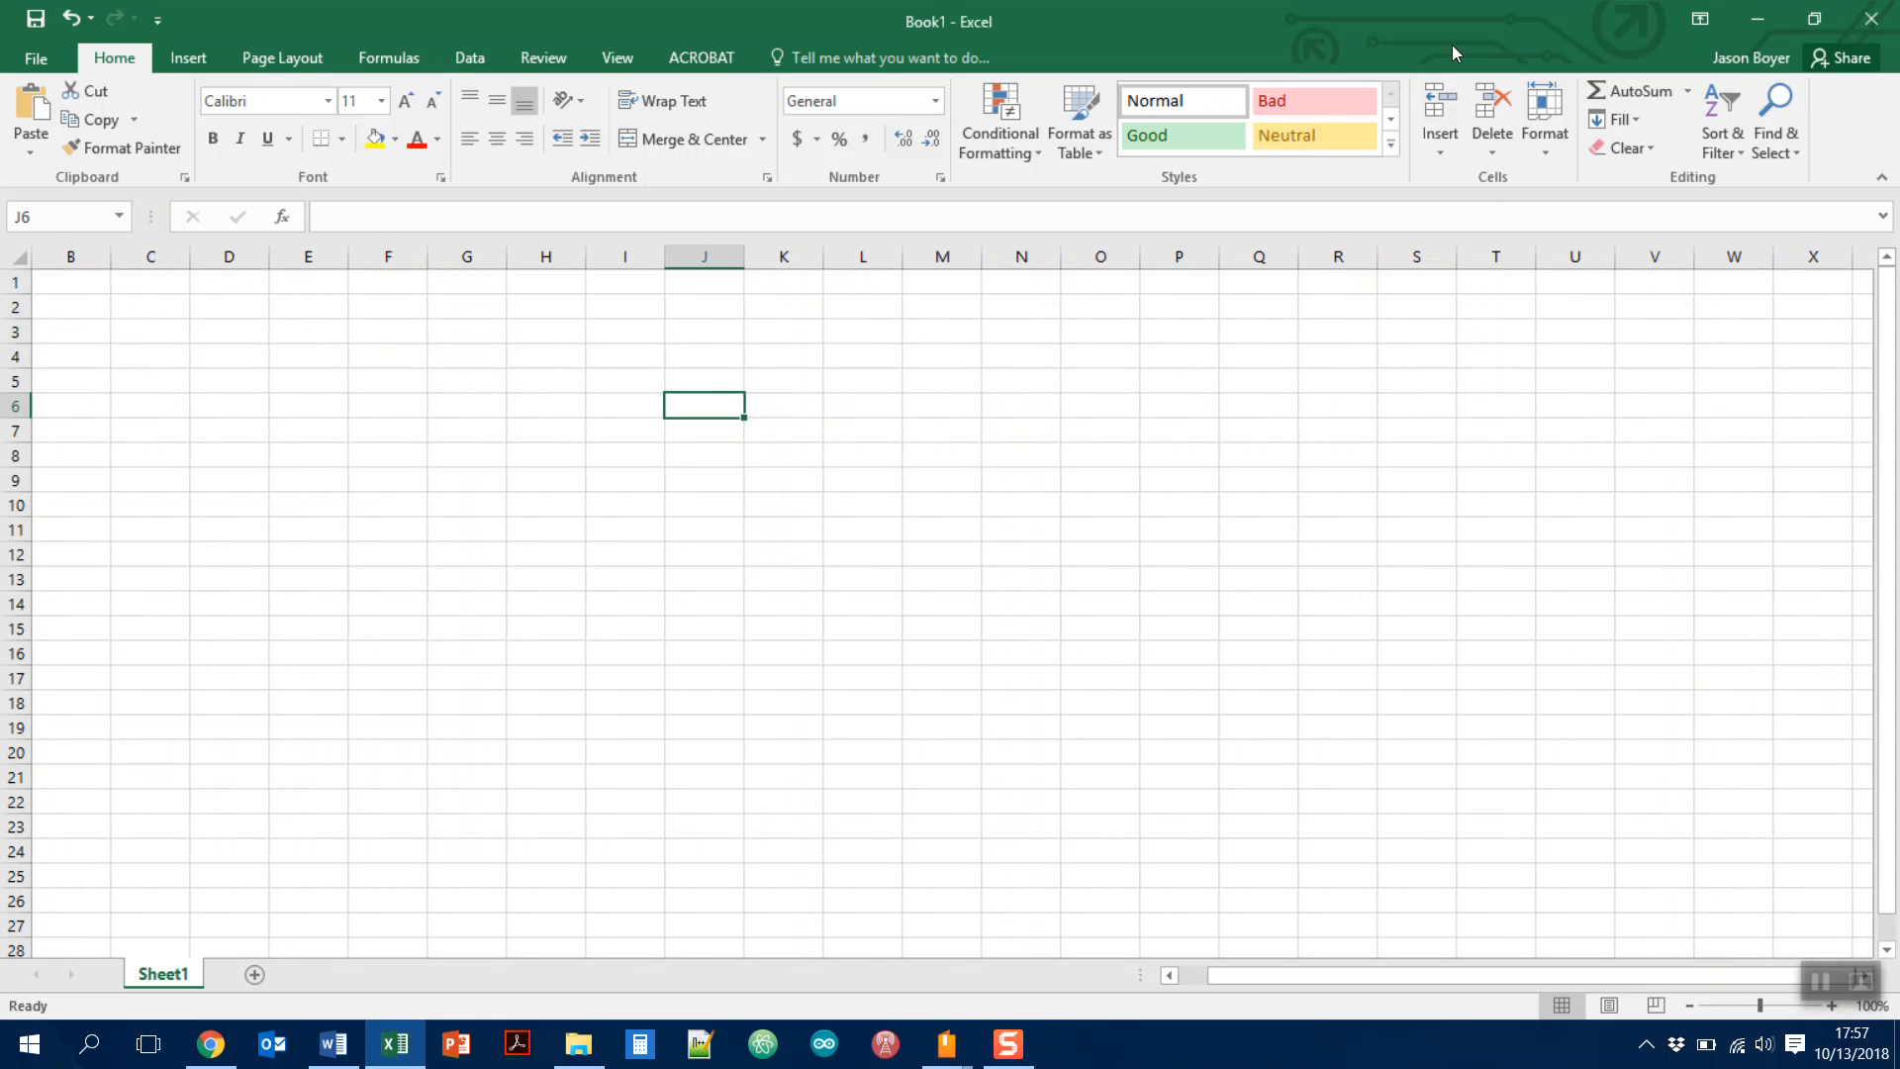
pyautogui.press('Right')
pyautogui.press('Right')
pyautogui.press('Right')
pyautogui.press('Right')
pyautogui.press('Right')
pyautogui.press('Right')
pyautogui.press('Right')
pyautogui.press('Right')
pyautogui.press('Right')
pyautogui.press('Right')
pyautogui.press('Right')
pyautogui.press('Right')
pyautogui.press('Right')
pyautogui.press('Right')
pyautogui.press('Right')
pyautogui.press('Right')
pyautogui.press('Right')
pyautogui.press('Right')
pyautogui.press('Right')
pyautogui.press('Right')
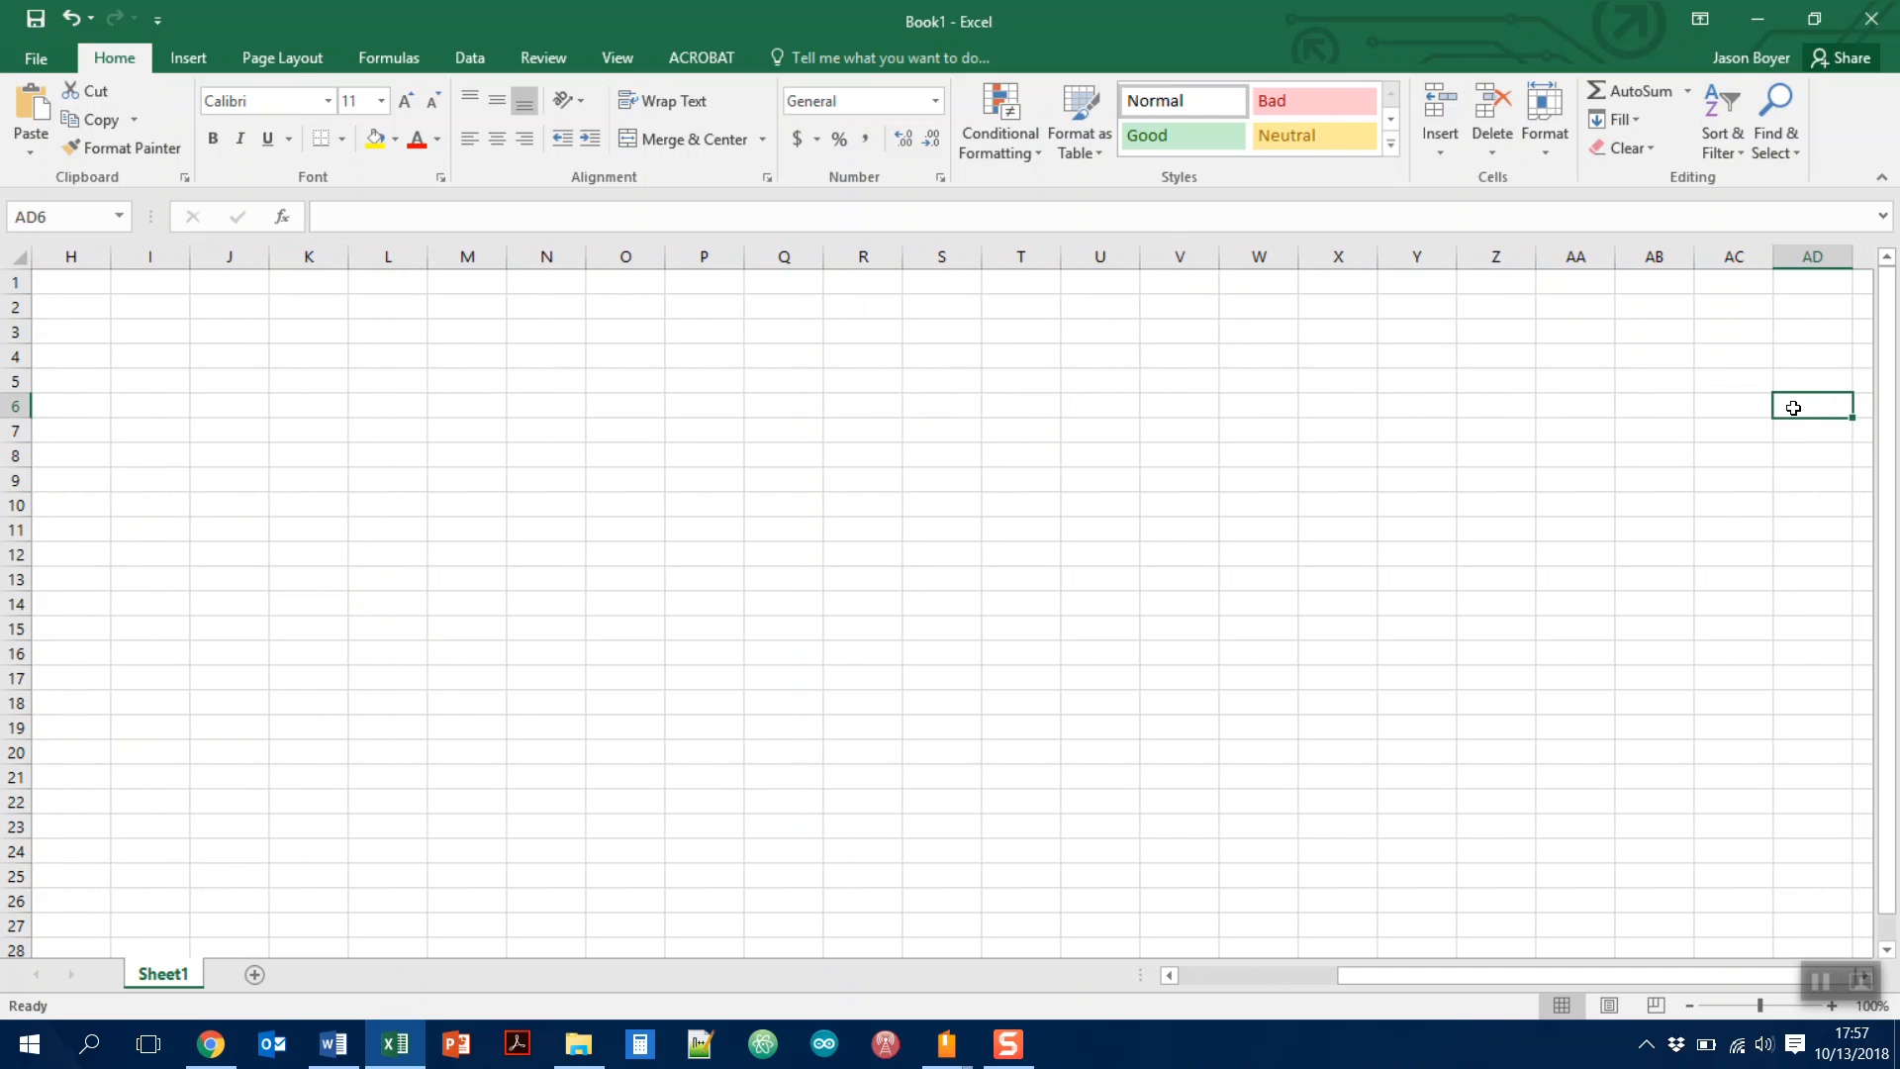
pyautogui.press('Left')
pyautogui.press('Left')
pyautogui.press('Left')
pyautogui.press('Left')
pyautogui.press('Left')
pyautogui.press('Left')
pyautogui.press('Left')
pyautogui.press('Left')
pyautogui.press('Left')
pyautogui.press('Left')
pyautogui.press('Left')
pyautogui.press('Left')
pyautogui.press('Left')
pyautogui.press('Left')
pyautogui.press('Left')
pyautogui.press('Left')
pyautogui.press('Left')
pyautogui.press('Left')
pyautogui.press('Left')
pyautogui.press('Left')
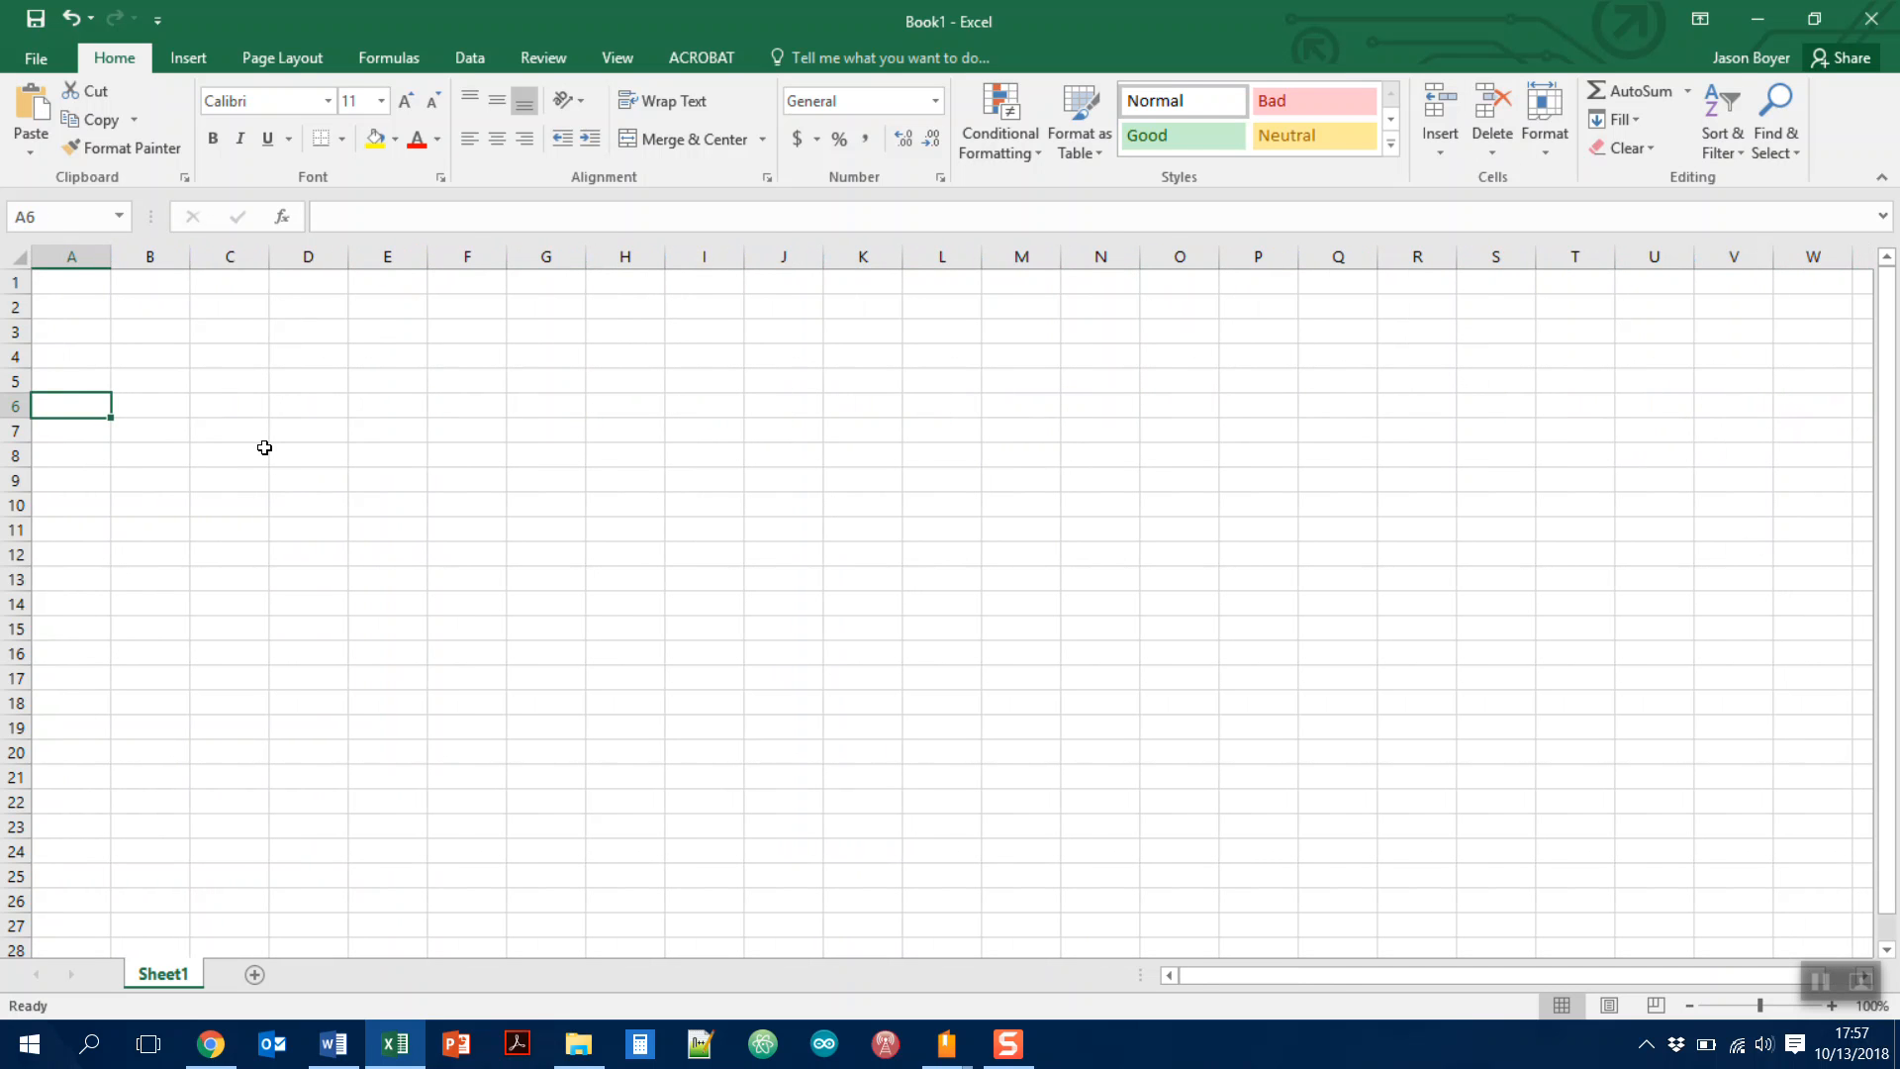
# Enter the title "Budget for Baby" in cell A1
pyautogui.press('Up')
pyautogui.press('Up')
pyautogui.press('Up')
pyautogui.press('Up')
pyautogui.press('Up')
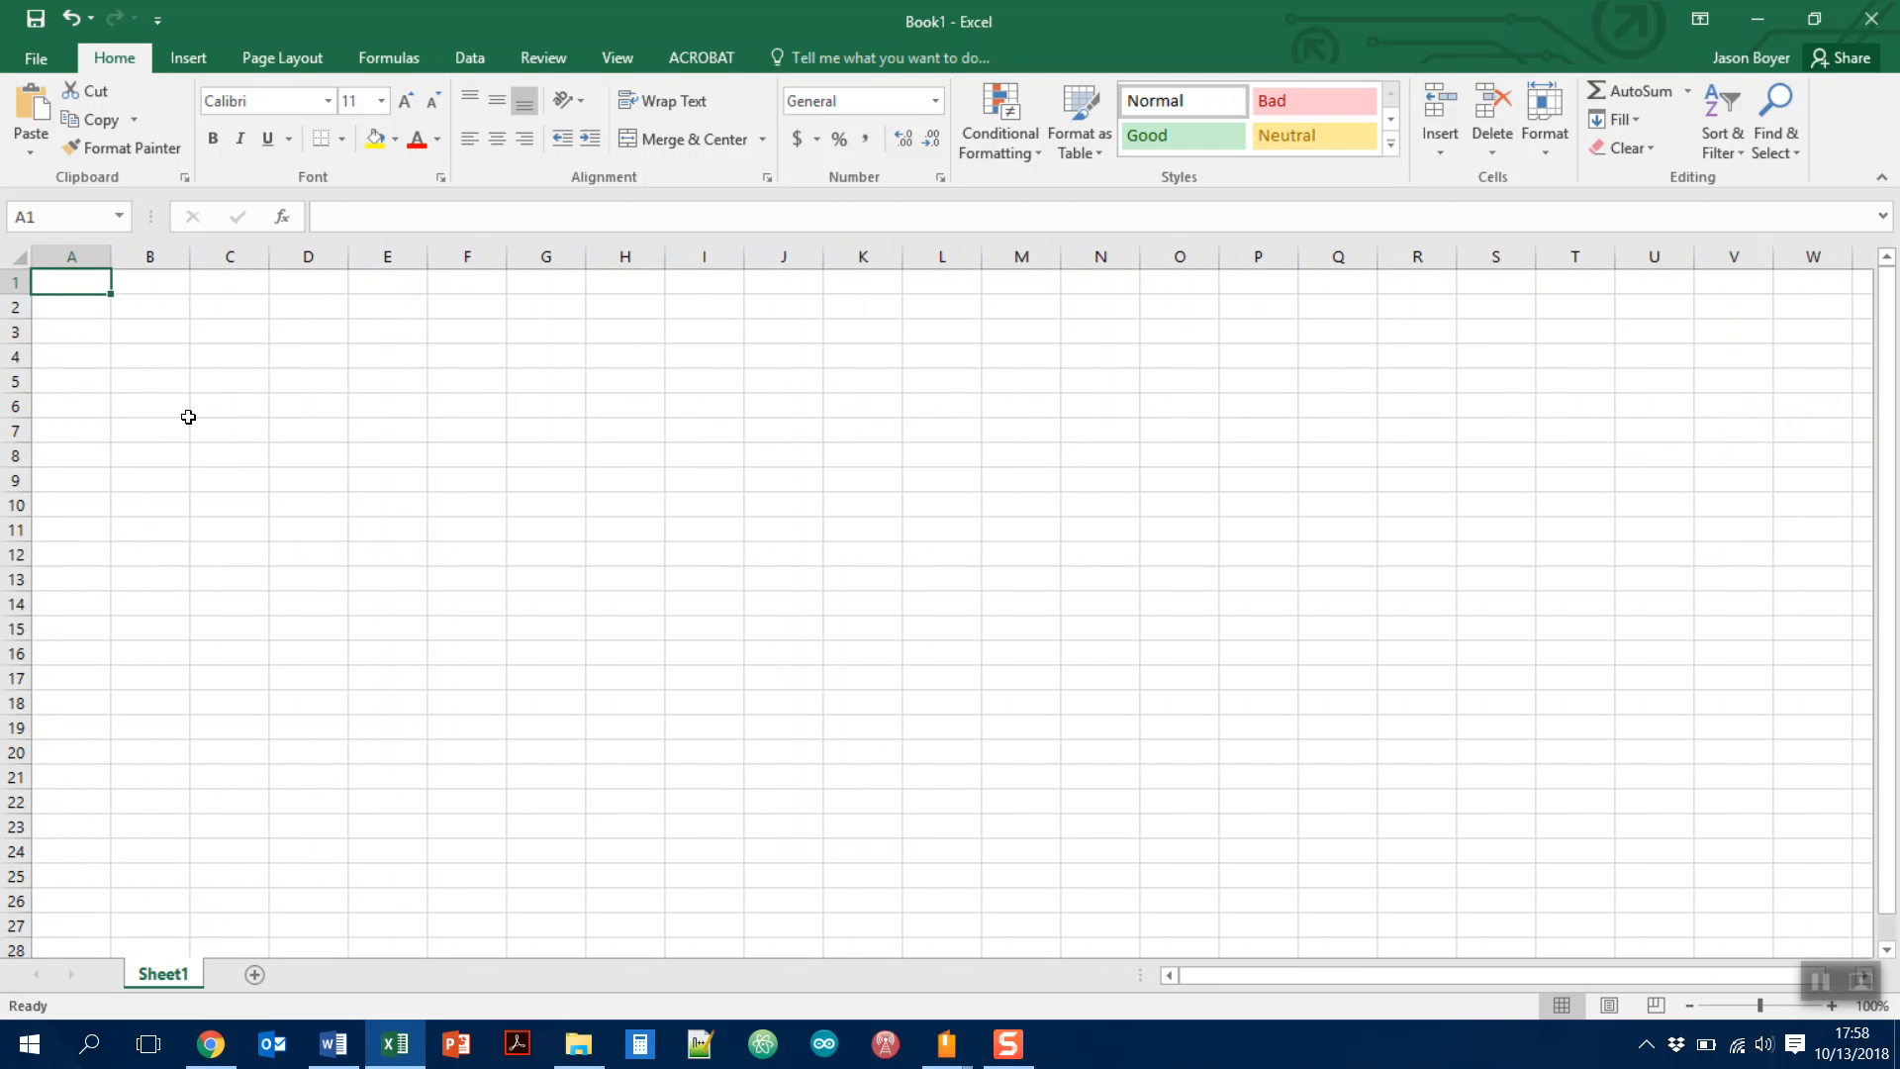
pyautogui.write('Budget for Baby')
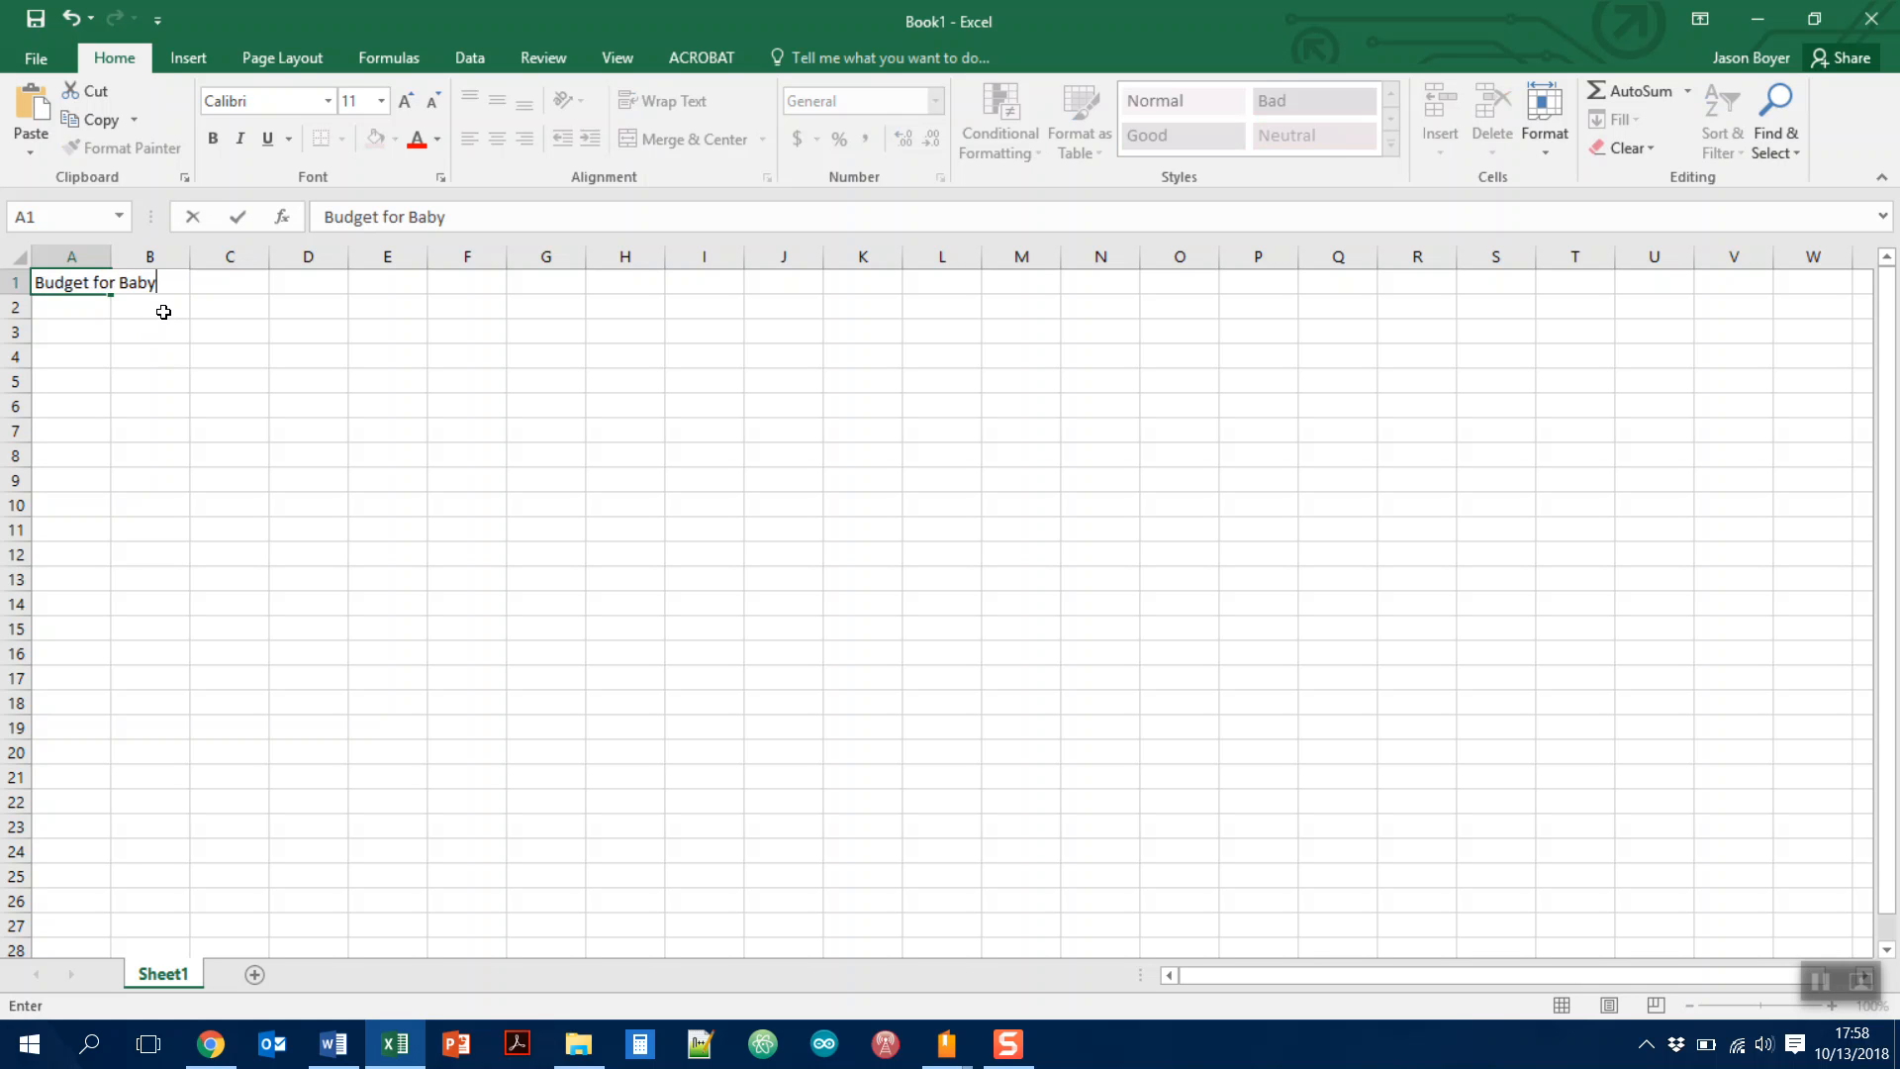
pyautogui.click(246, 364)
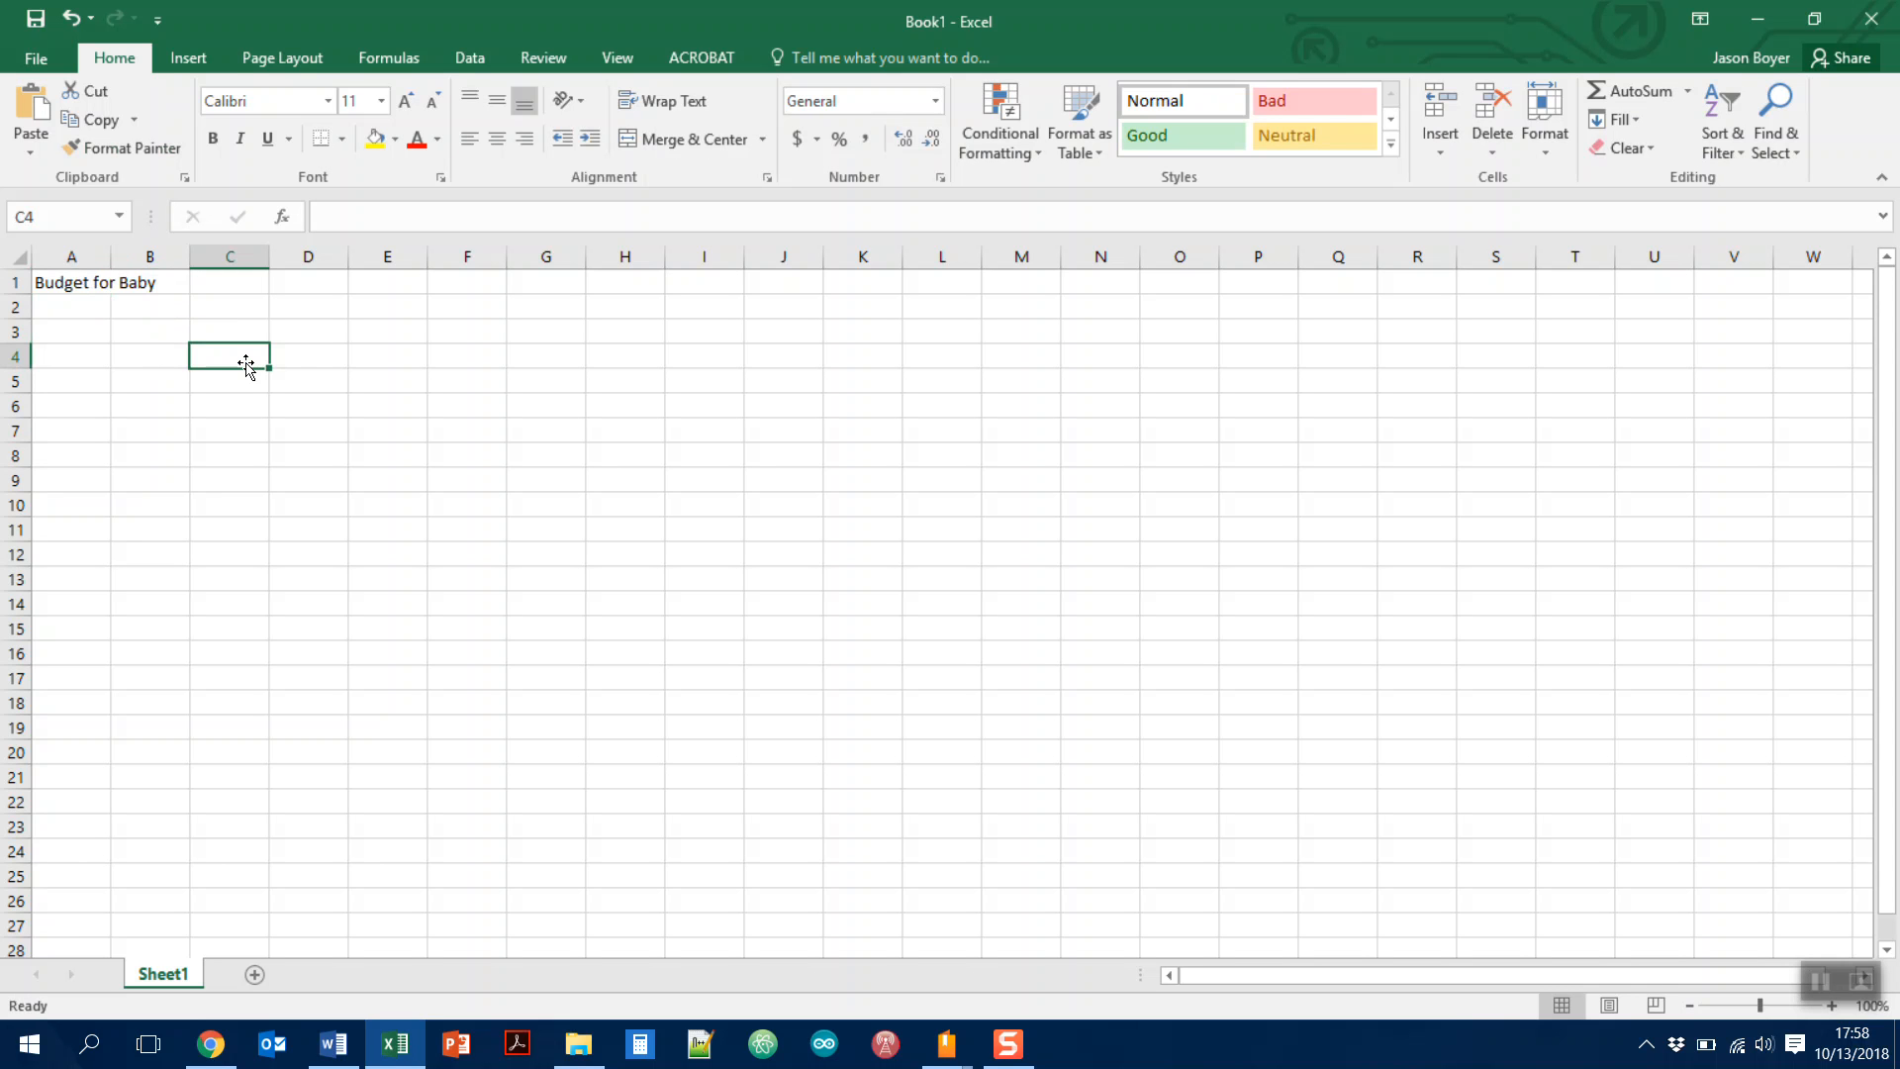
# Enter the month headers Jan, Feb, Mar and Apr across cells D4 to G4
pyautogui.click(289, 361)
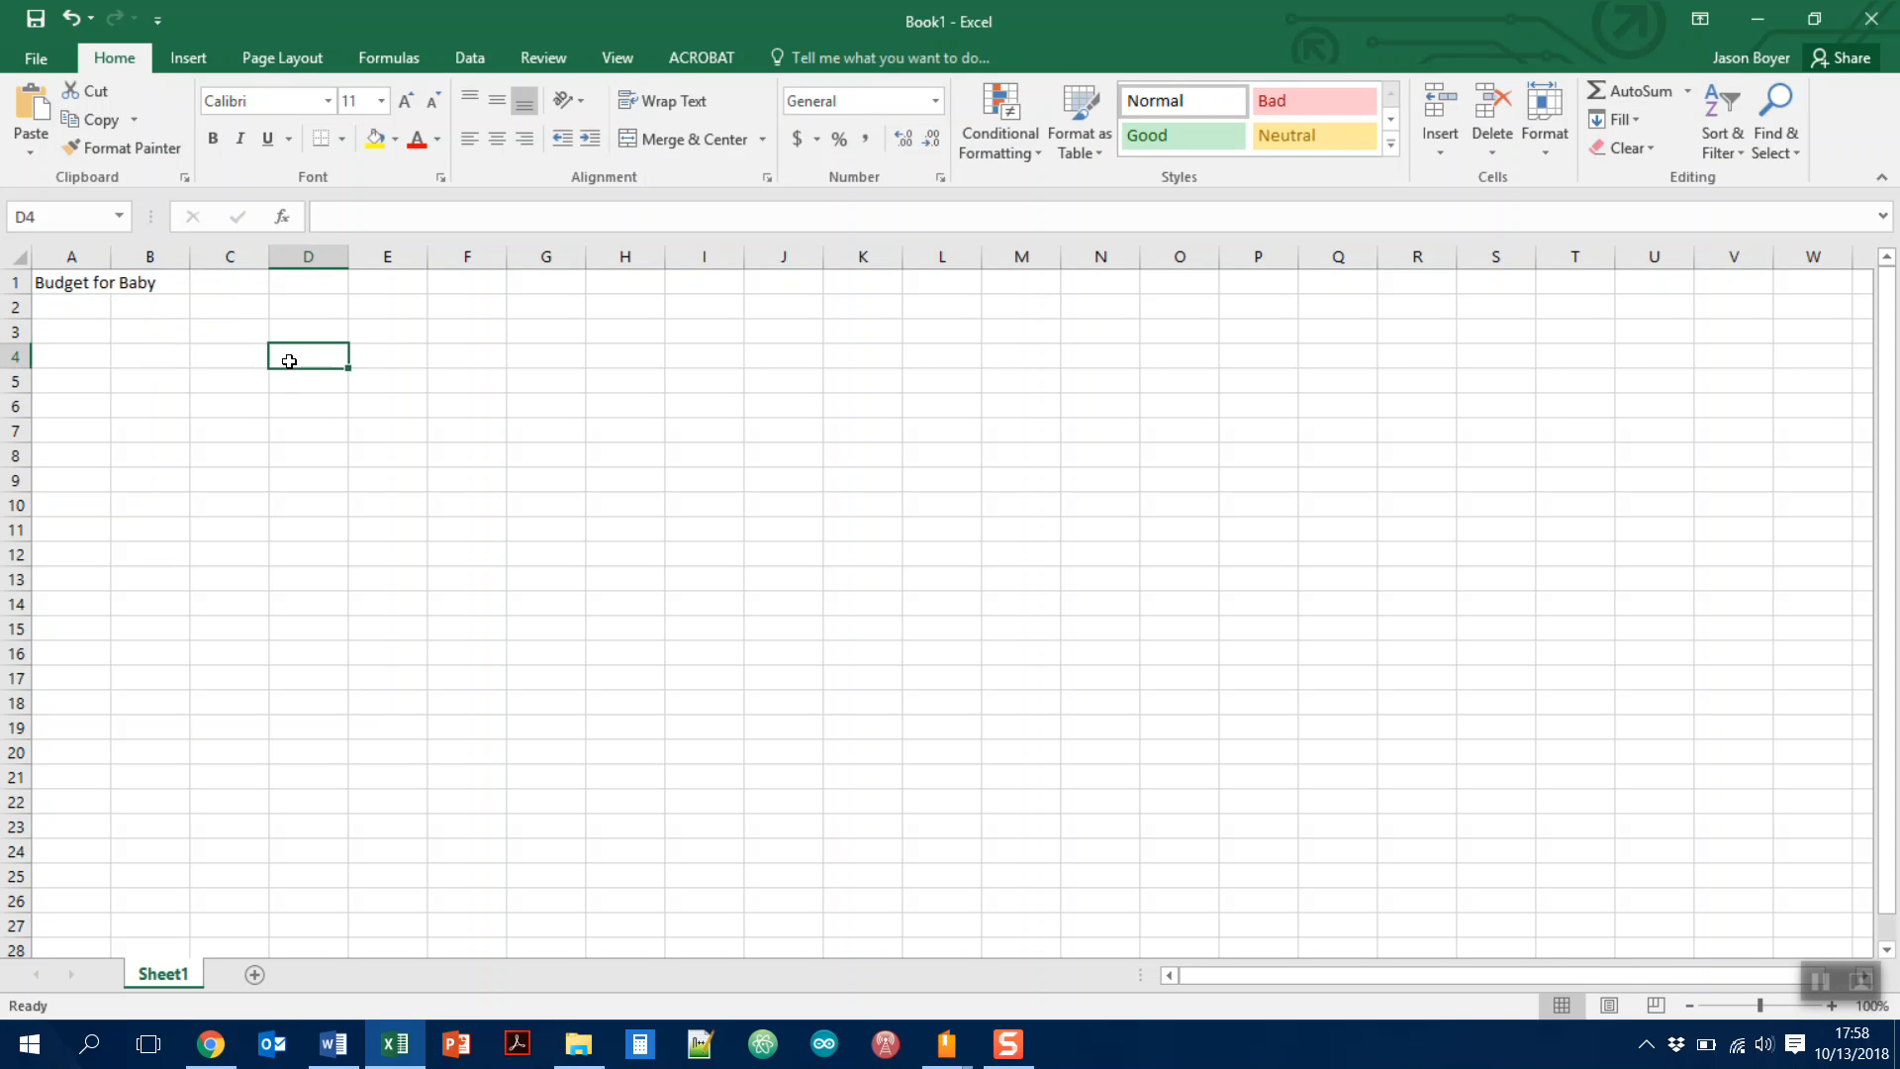
pyautogui.write('Jan')
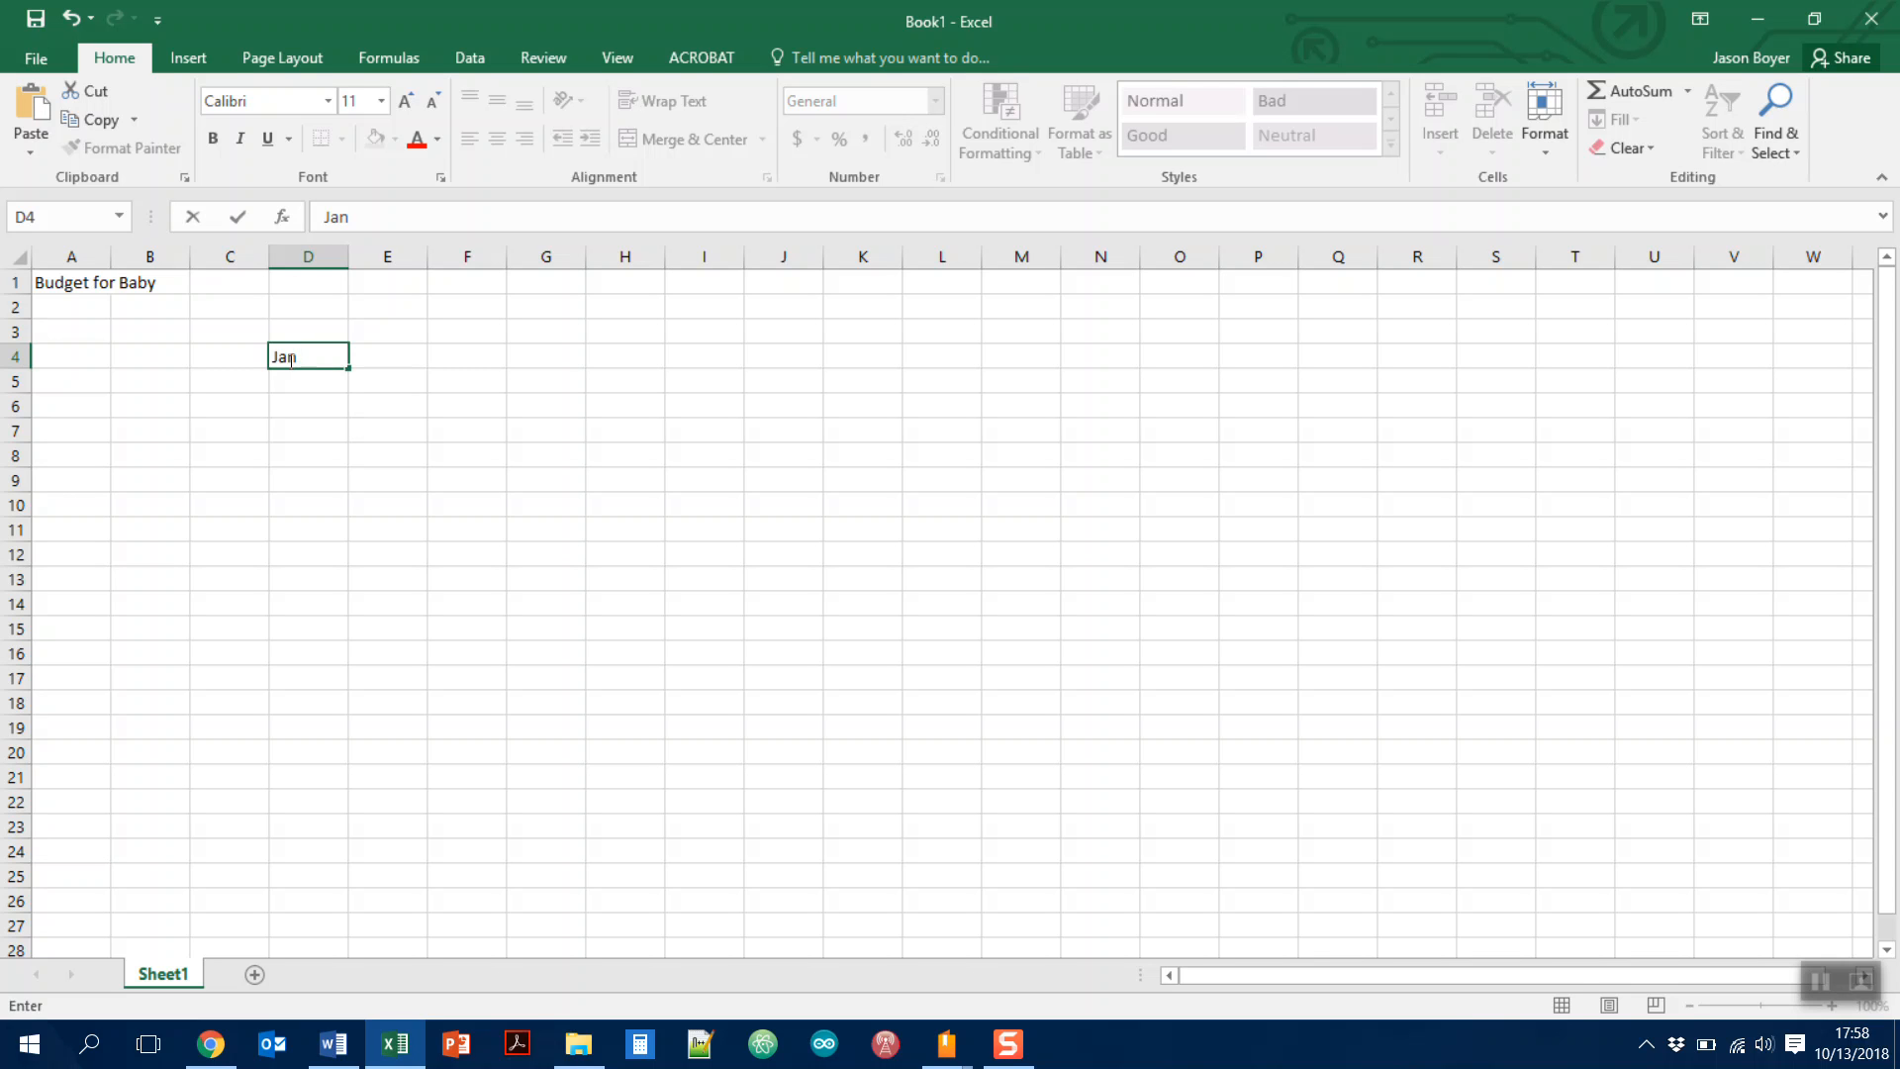
pyautogui.press('Tab')
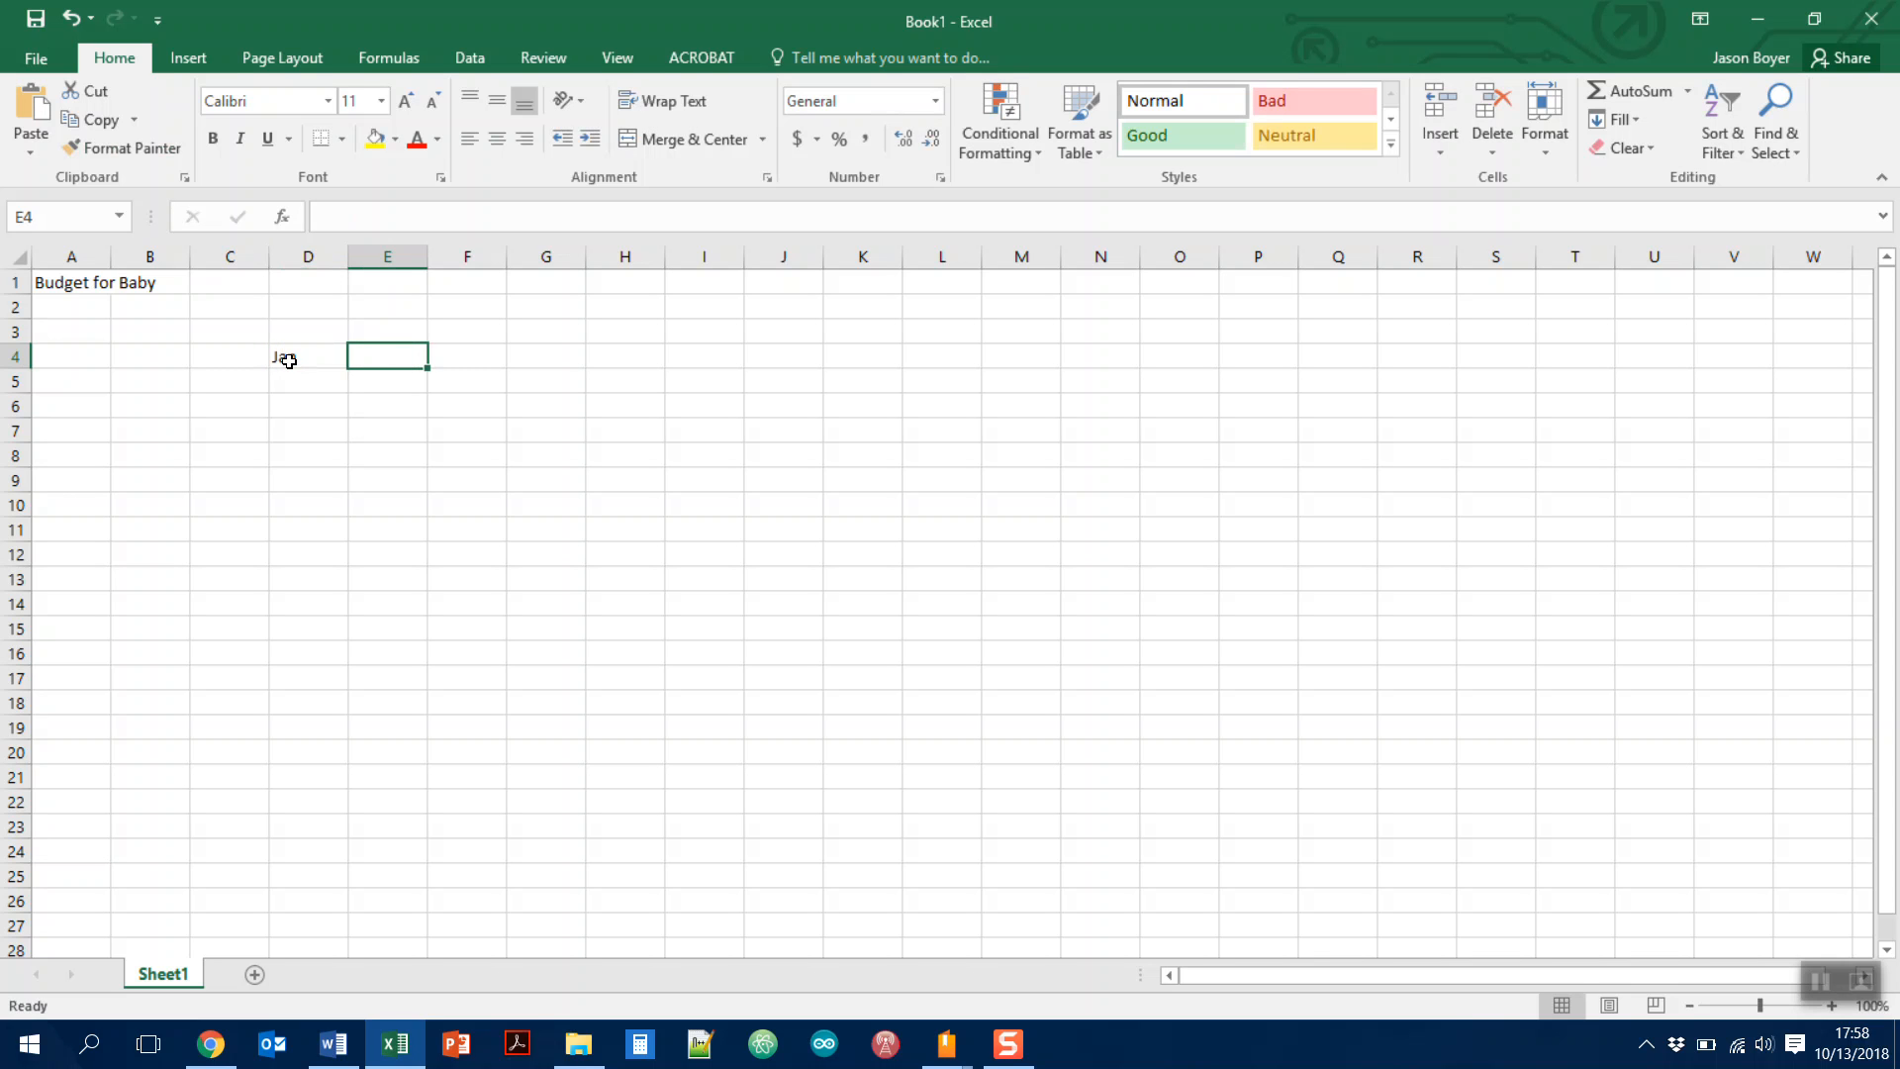
pyautogui.keyDown('shift'); pyautogui.click(288, 360); pyautogui.keyUp('shift')
pyautogui.write('eb')
pyautogui.press('BackSpace')
pyautogui.press('BackSpace')
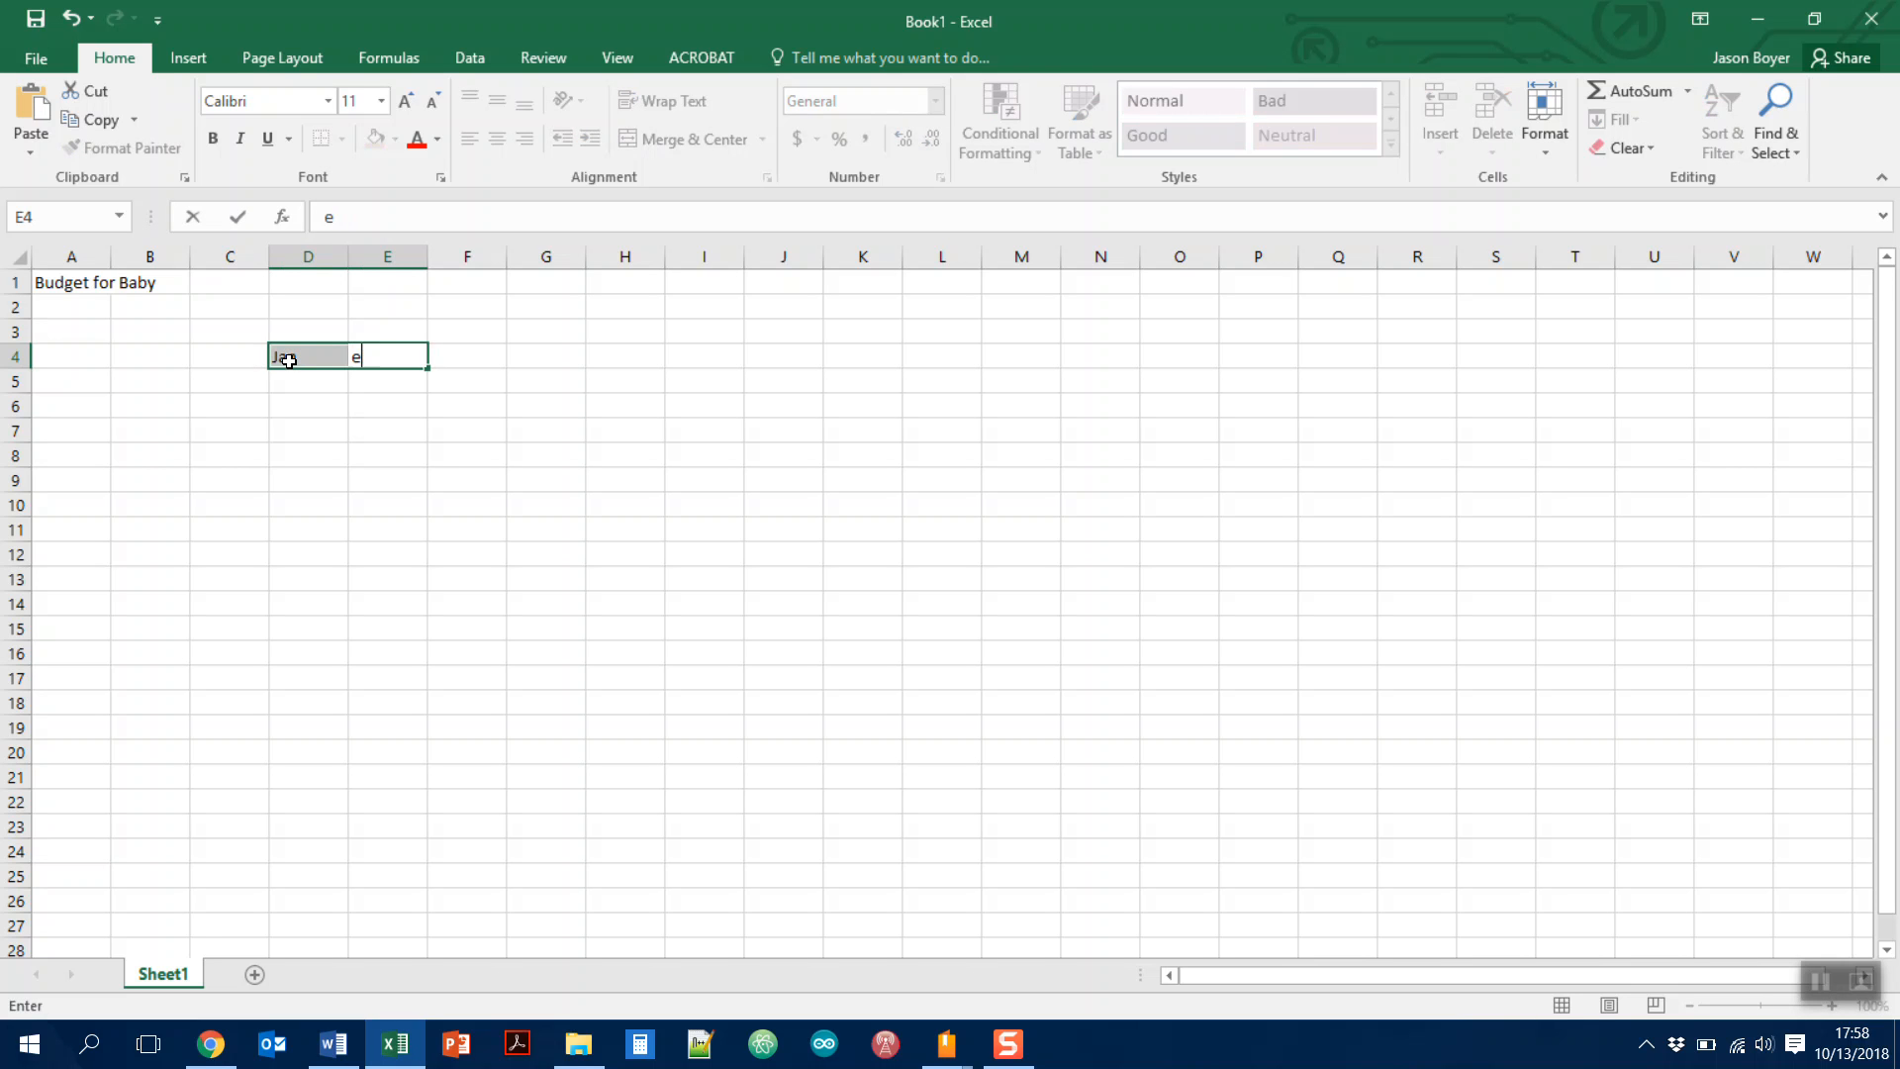
pyautogui.write('Feb')
pyautogui.click(491, 361)
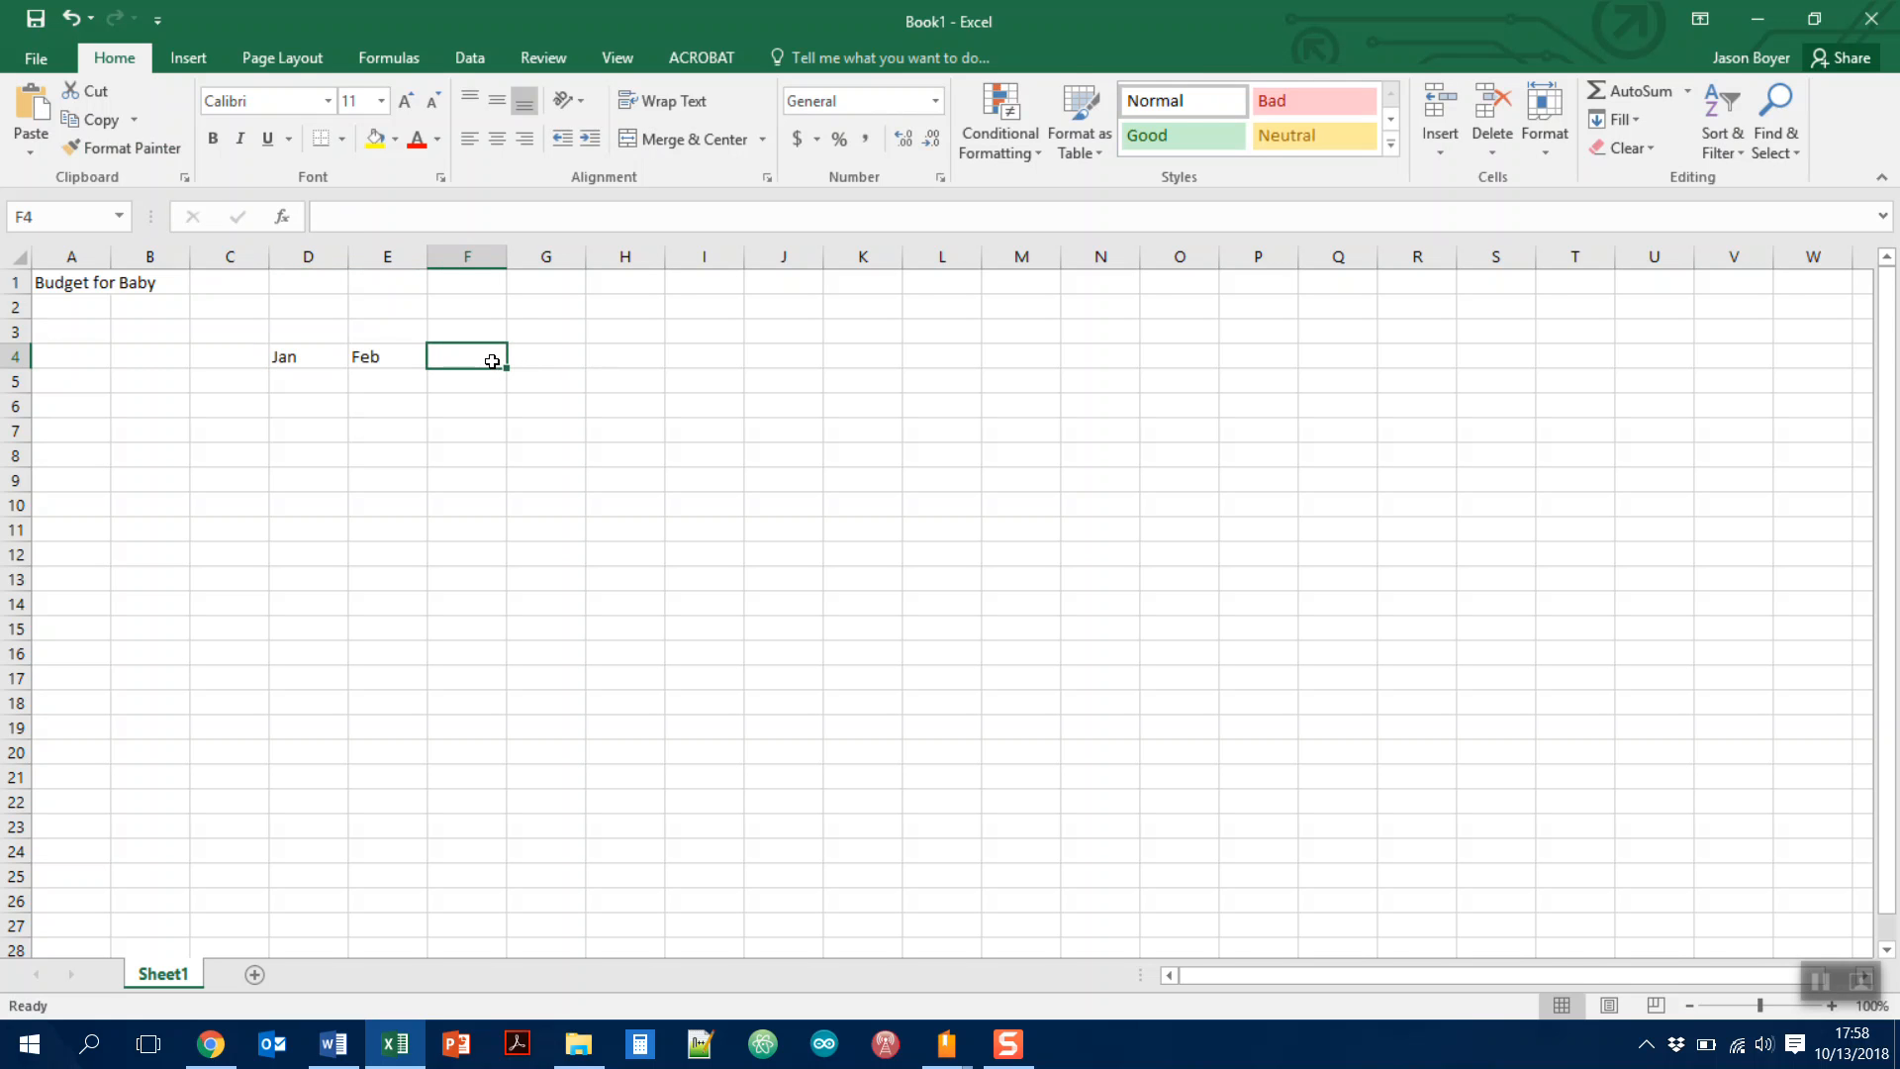
pyautogui.write('Mar')
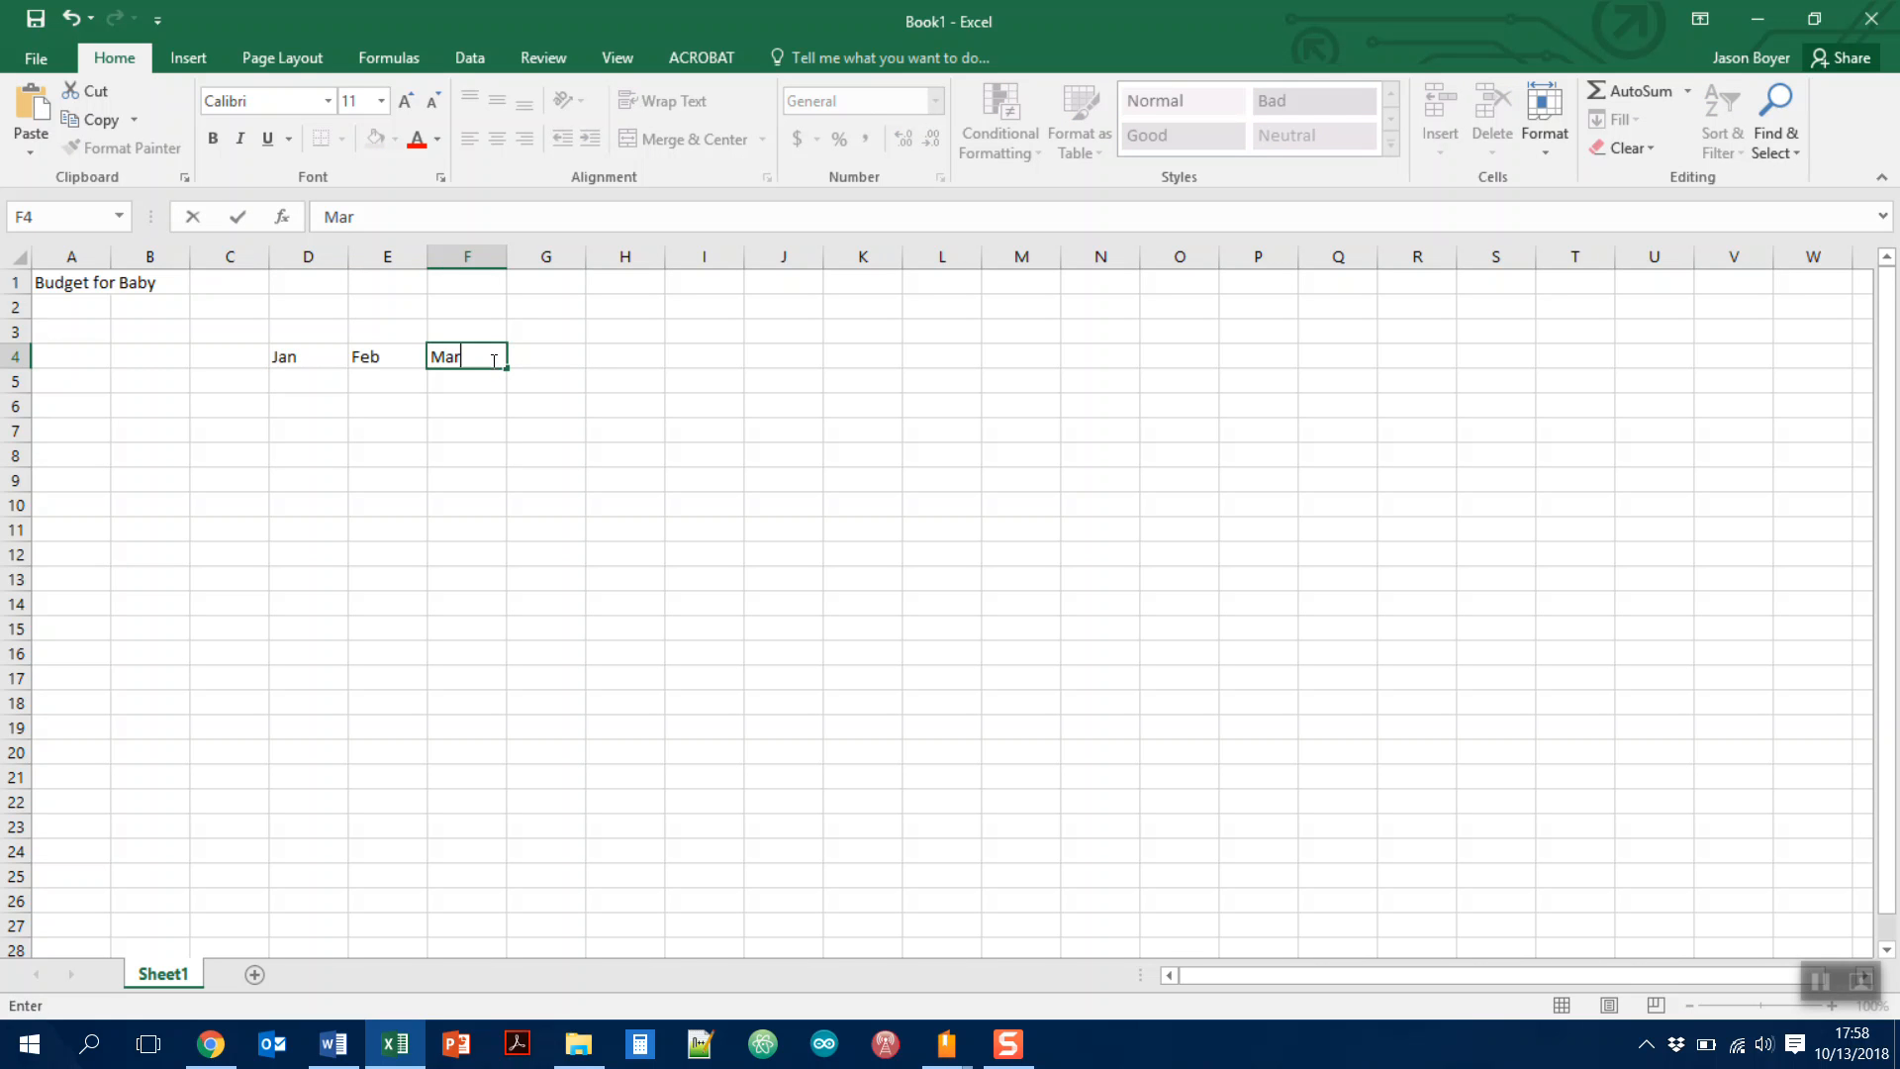
pyautogui.press('Tab')
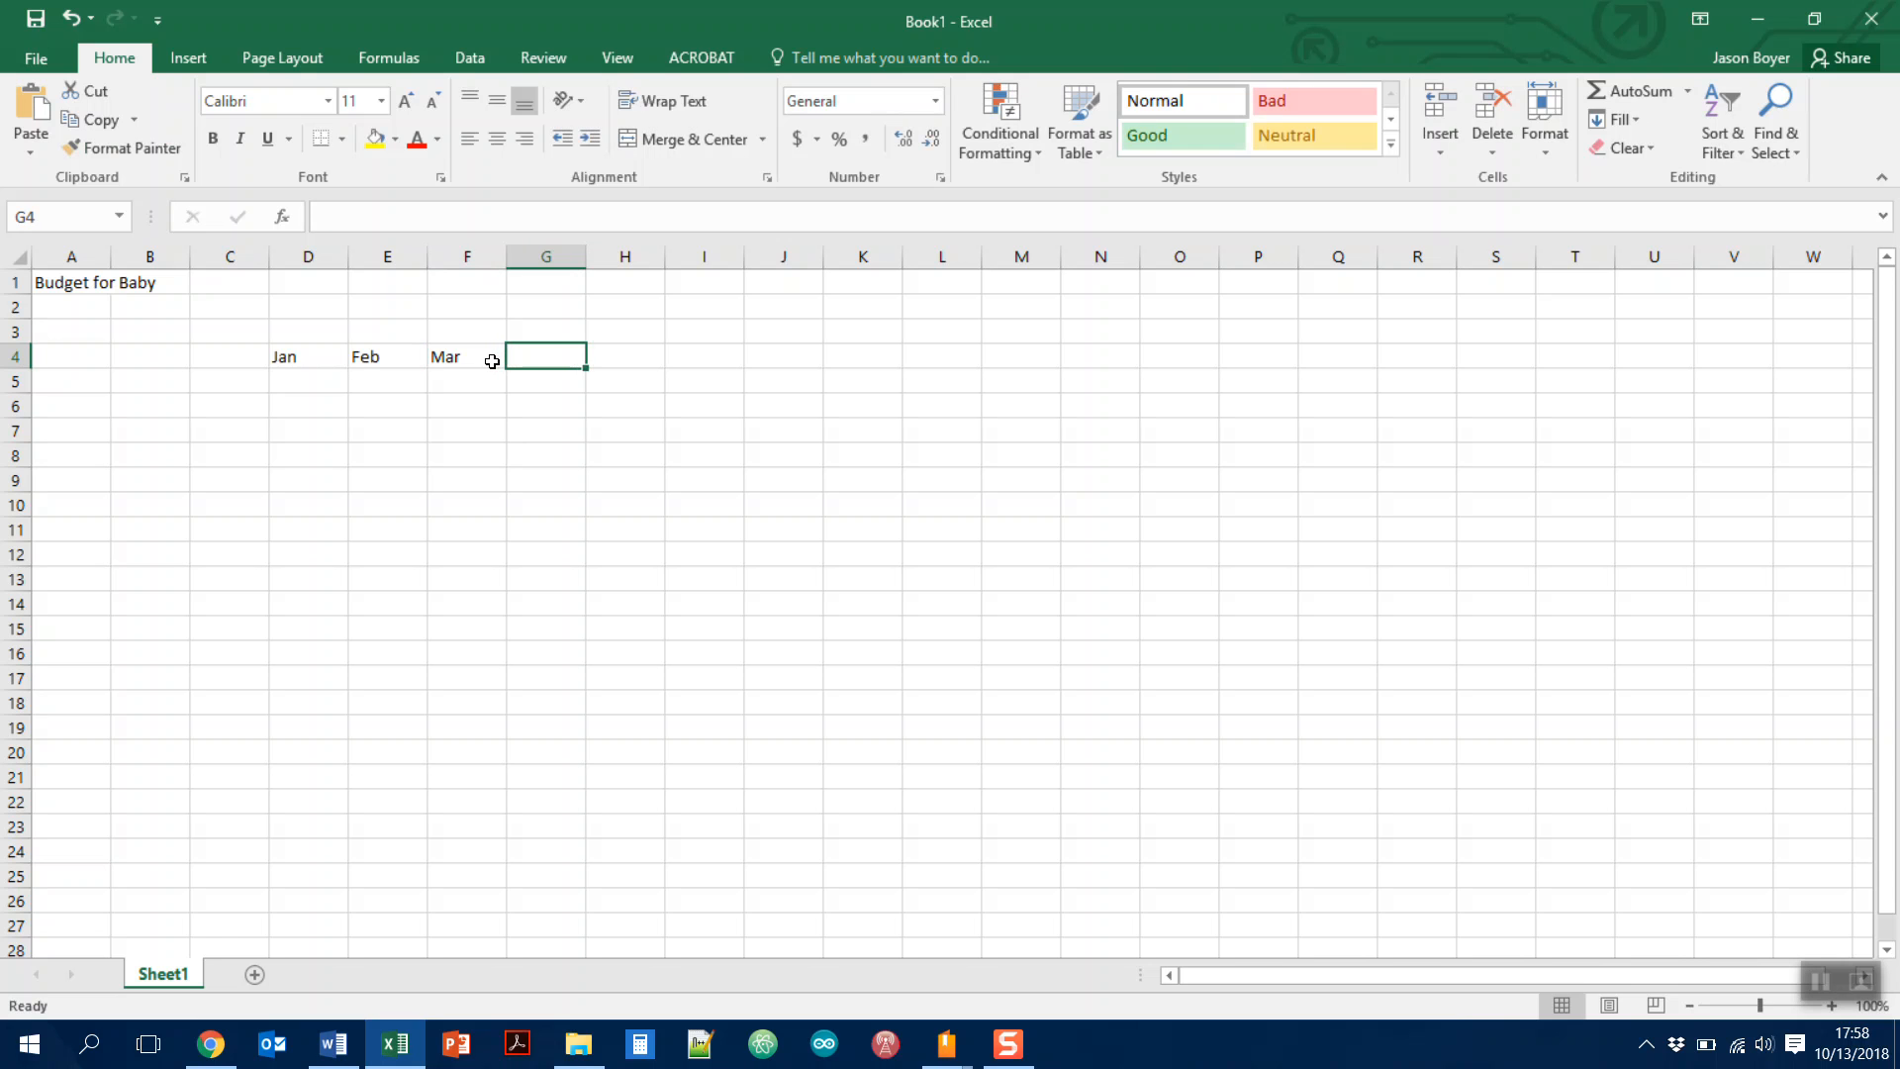
pyautogui.write('Apr')
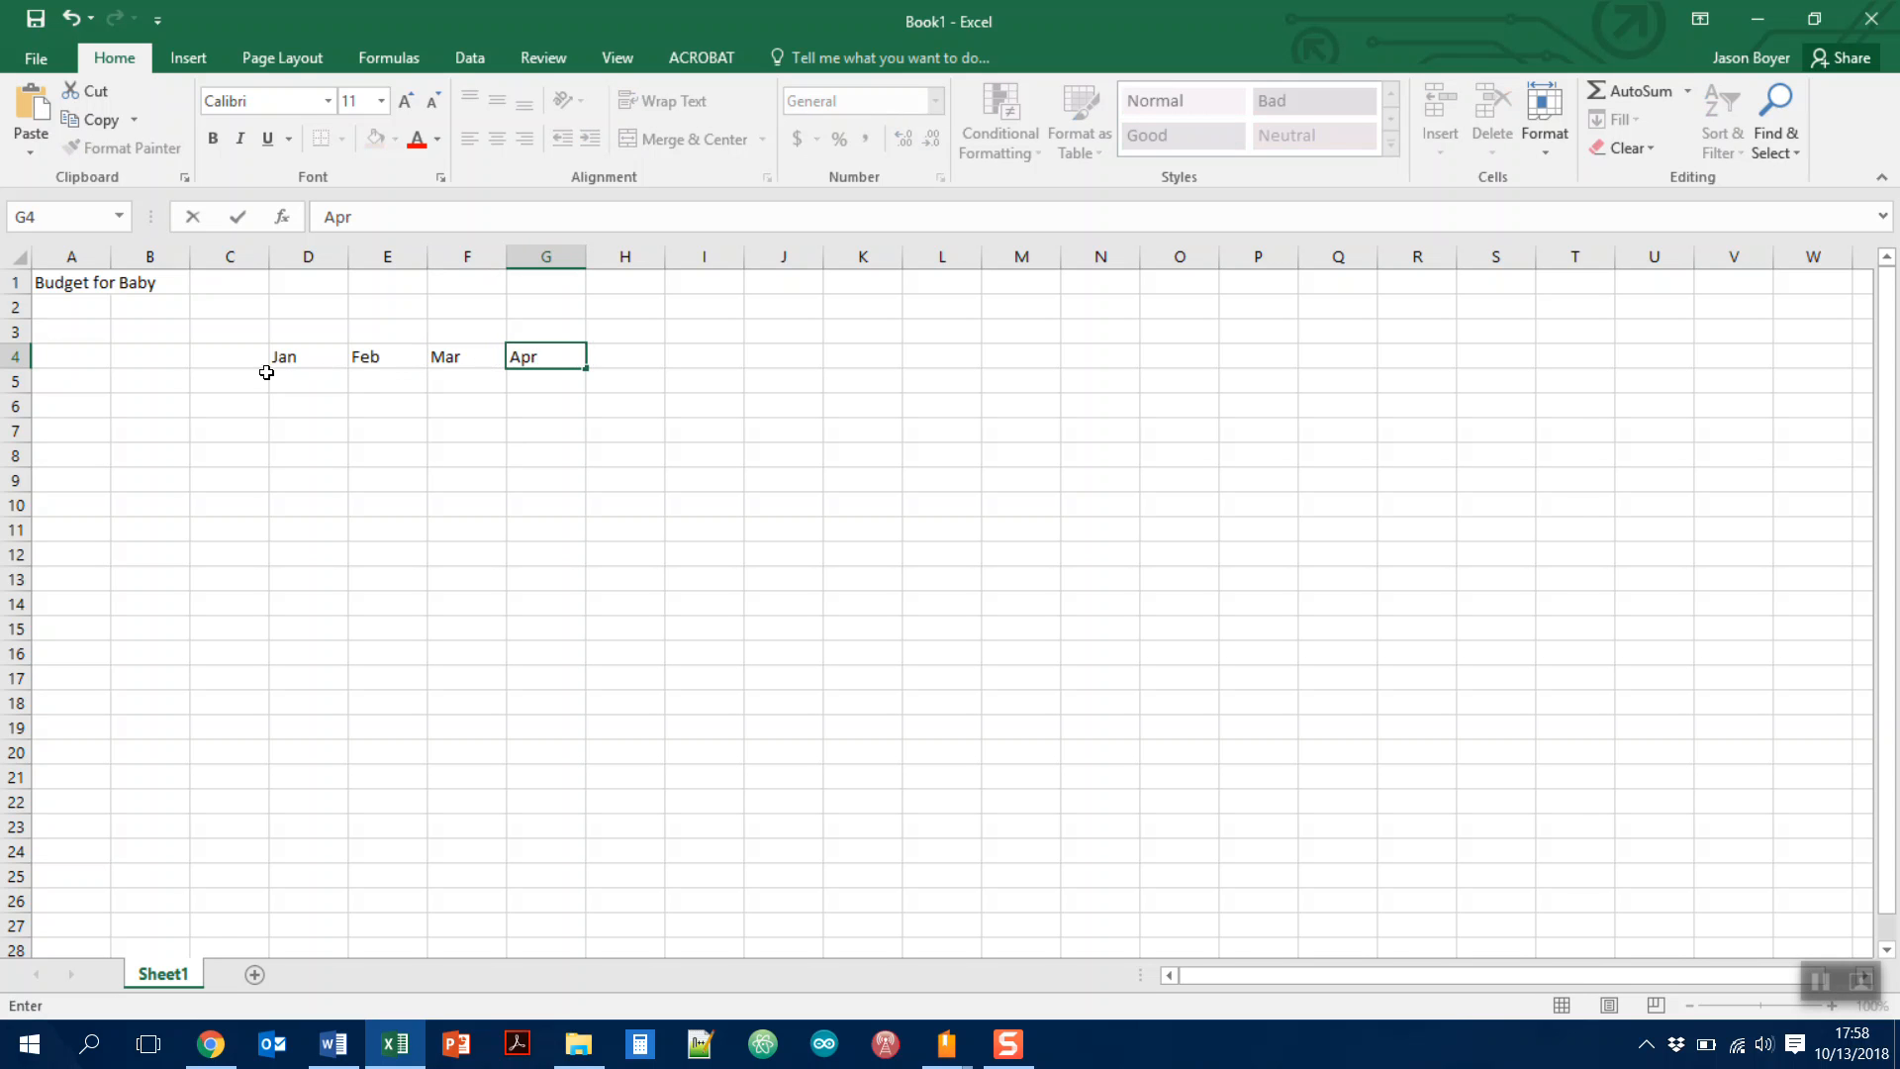
# List the expense categories Diapers, Food, Savings for College, Toys and Doctor down cells C5 to C9
pyautogui.click(248, 380)
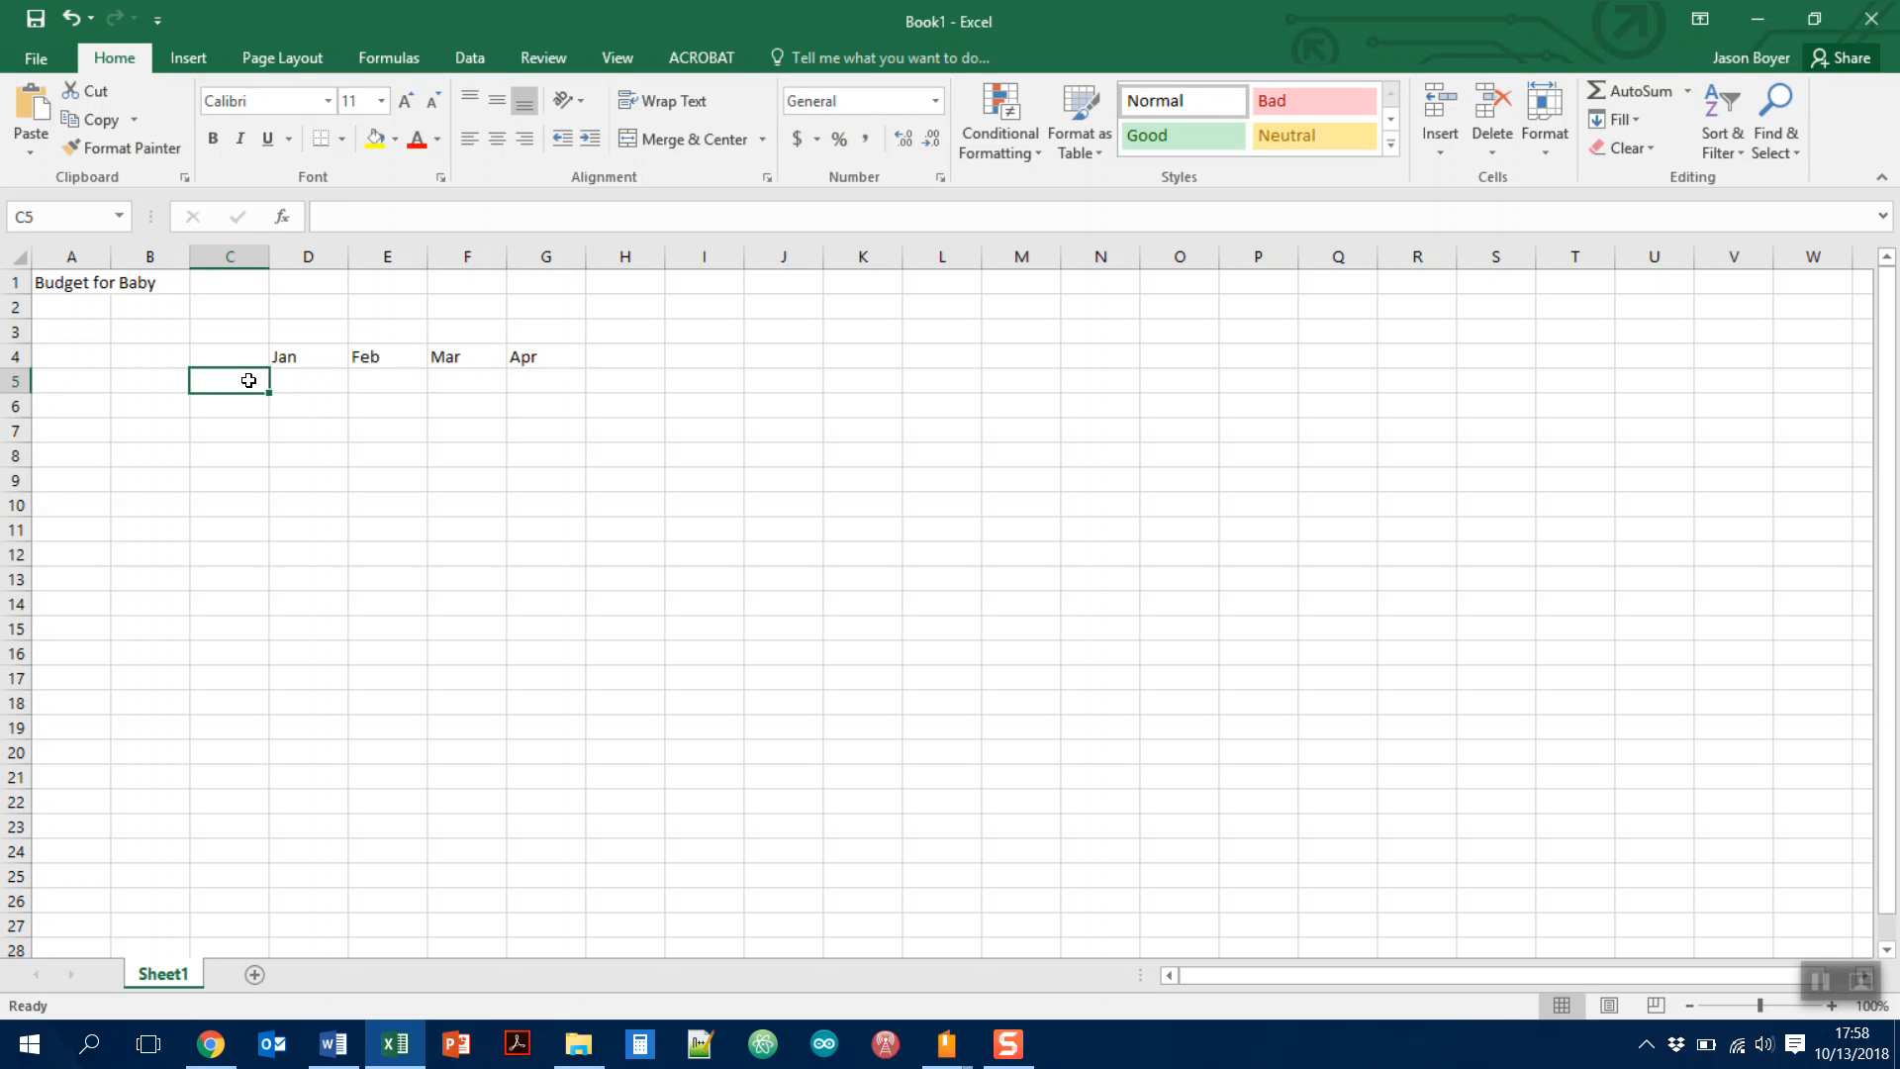
pyautogui.write('Dia')
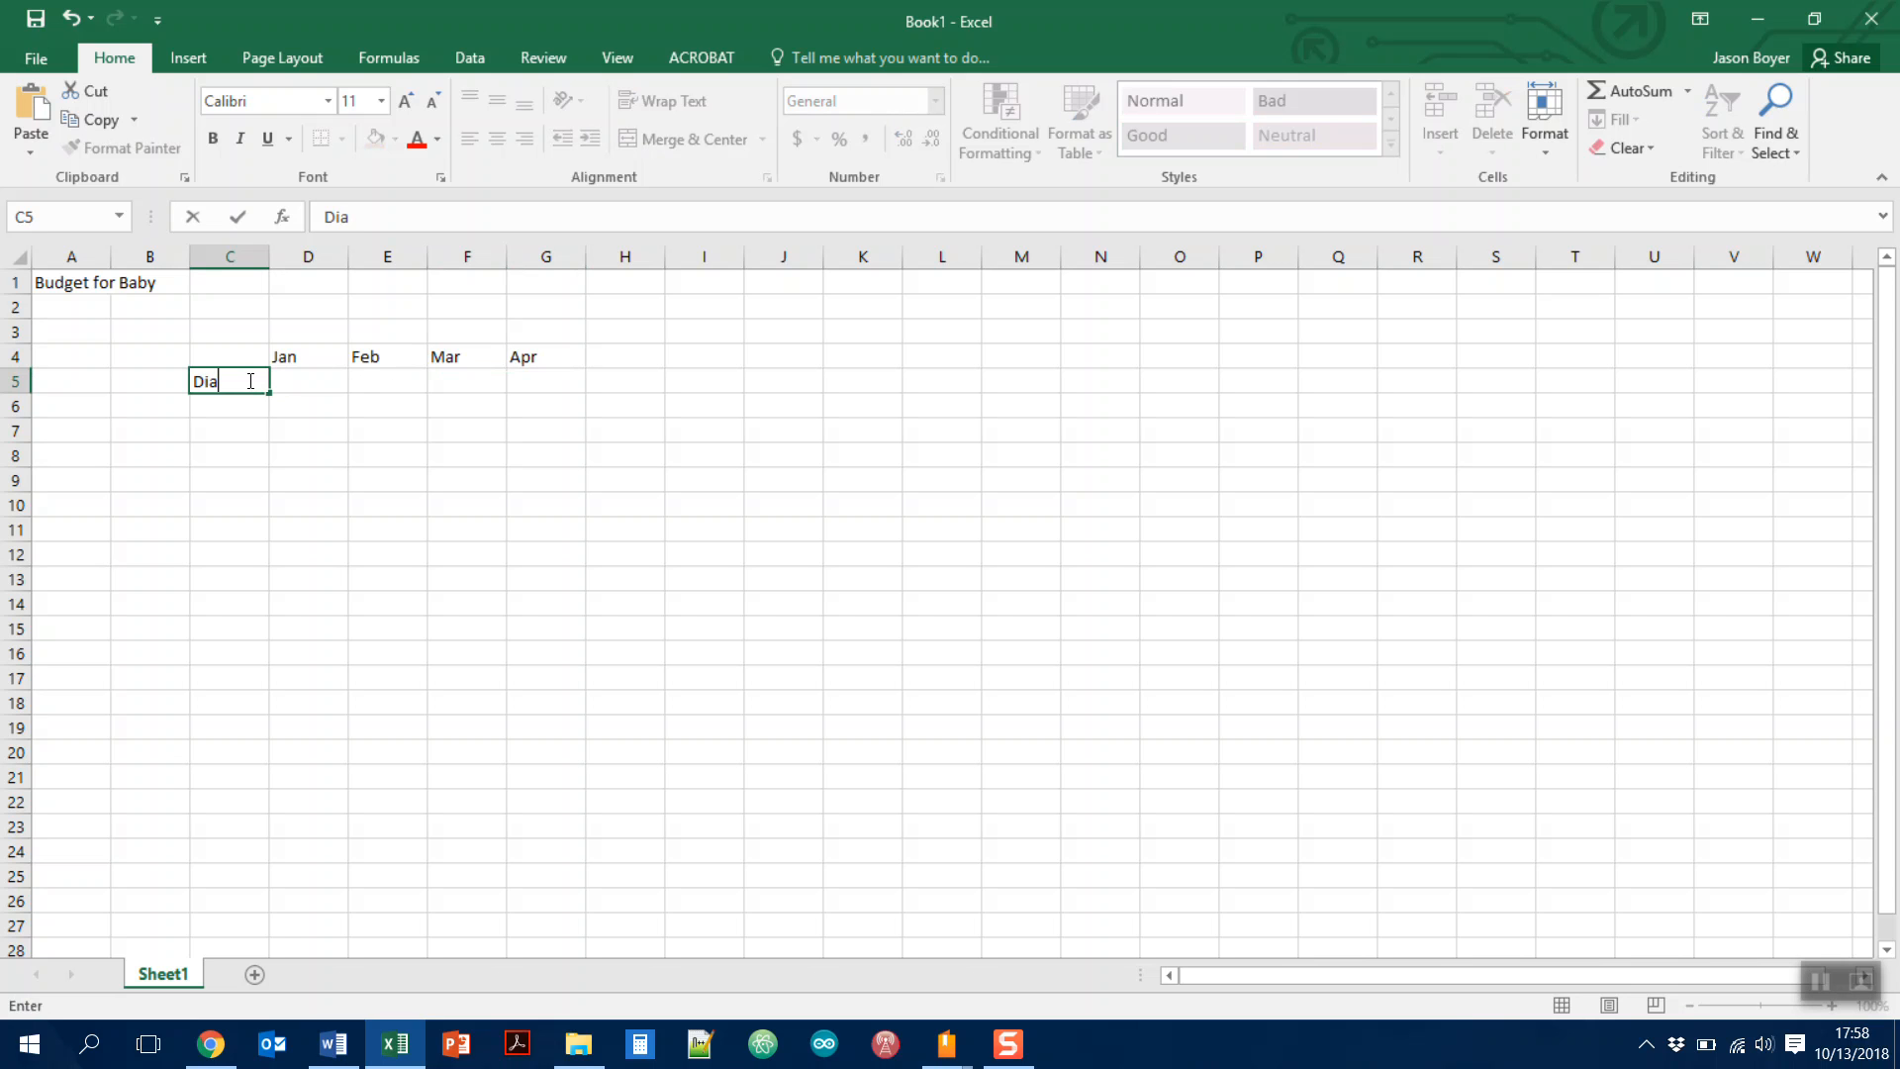
pyautogui.write('pers')
pyautogui.press('Return')
pyautogui.write('Food')
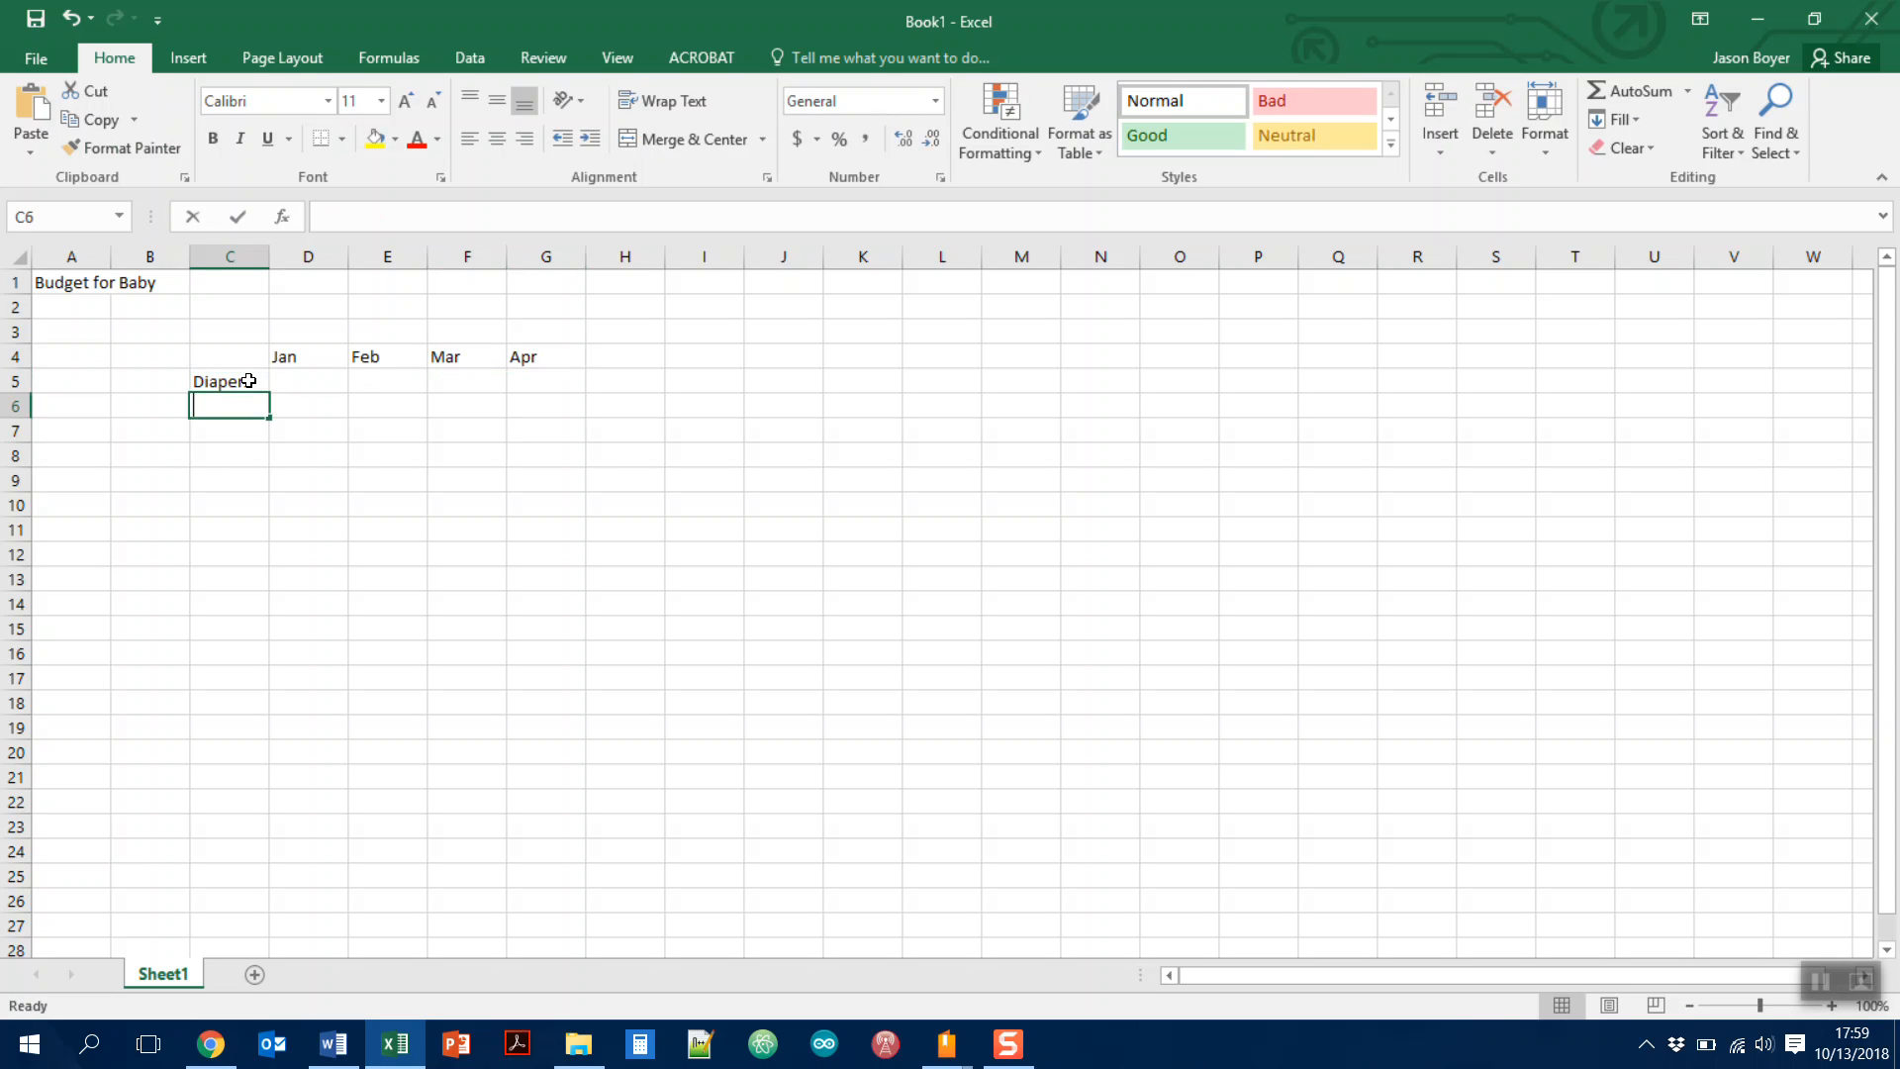
pyautogui.press('Return')
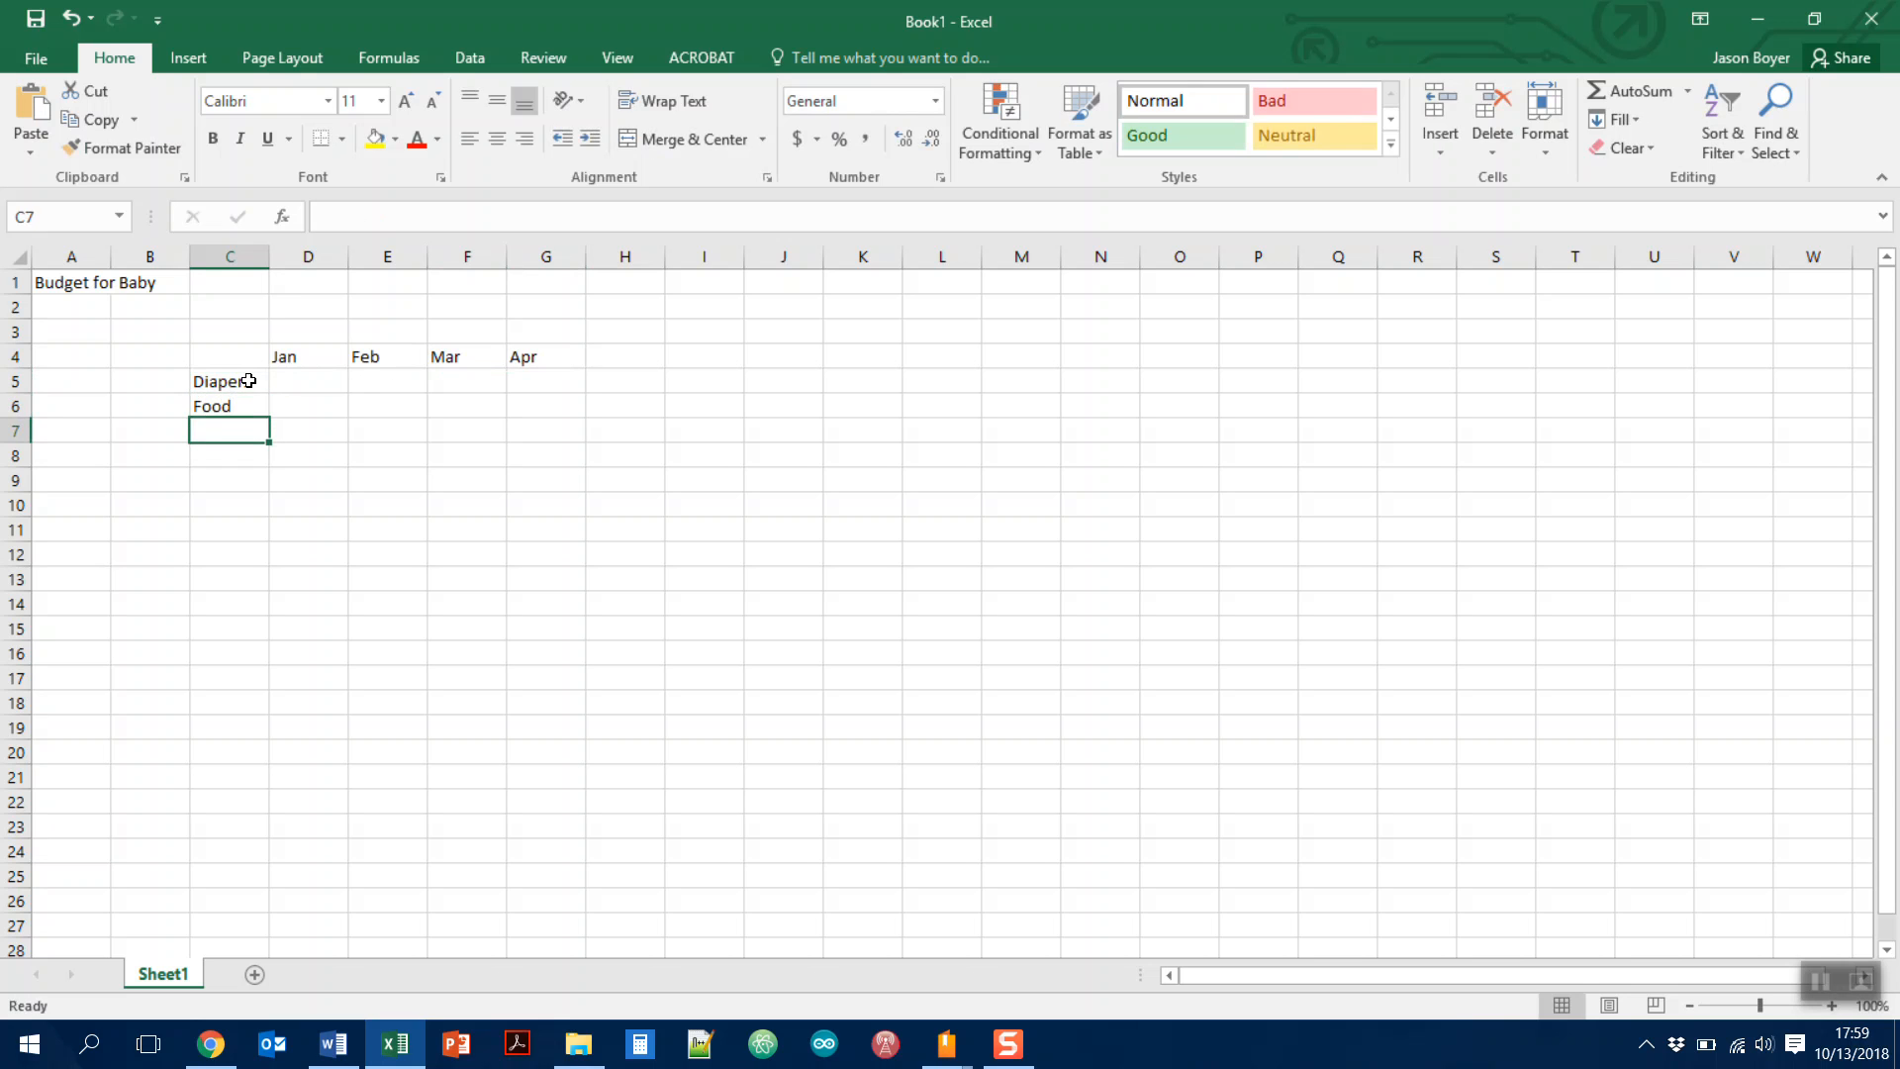
pyautogui.write('Savings for College')
pyautogui.press('Return')
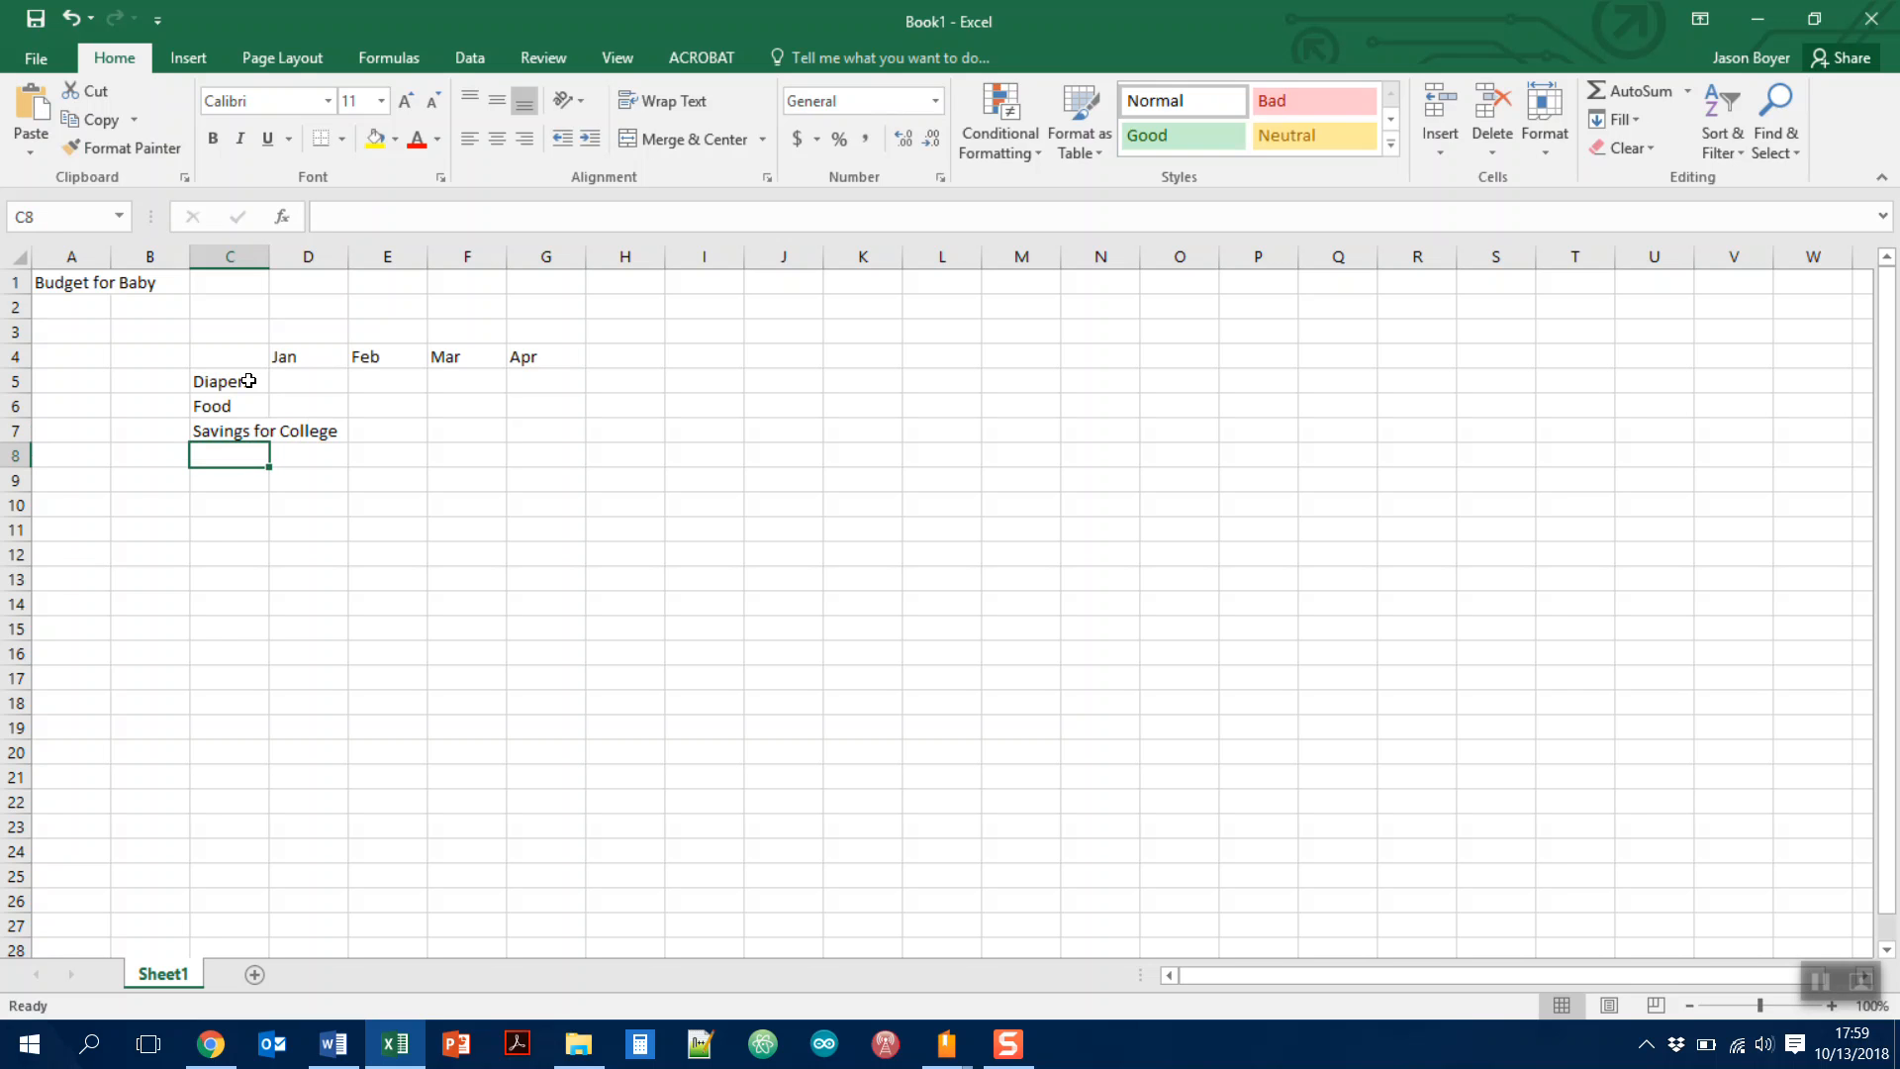
pyautogui.write('Toys')
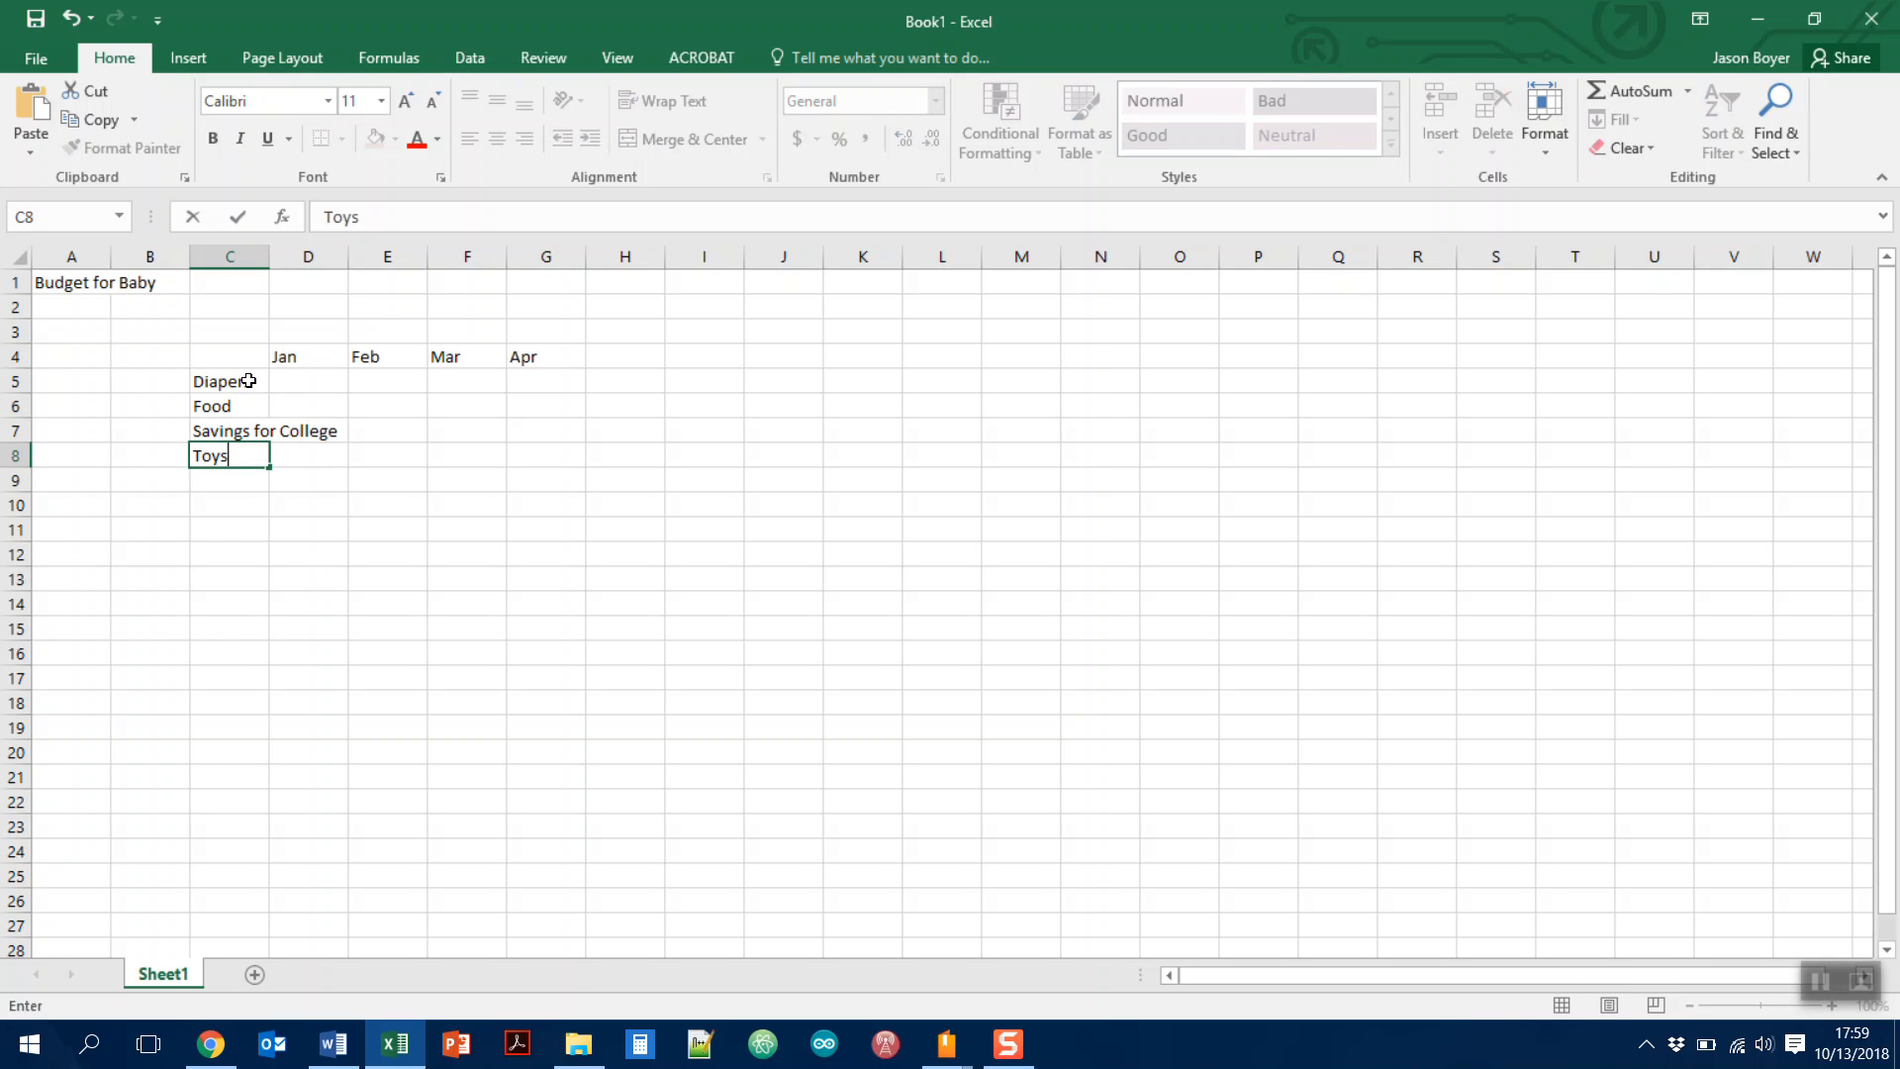
pyautogui.press('Return')
pyautogui.write('Doctor')
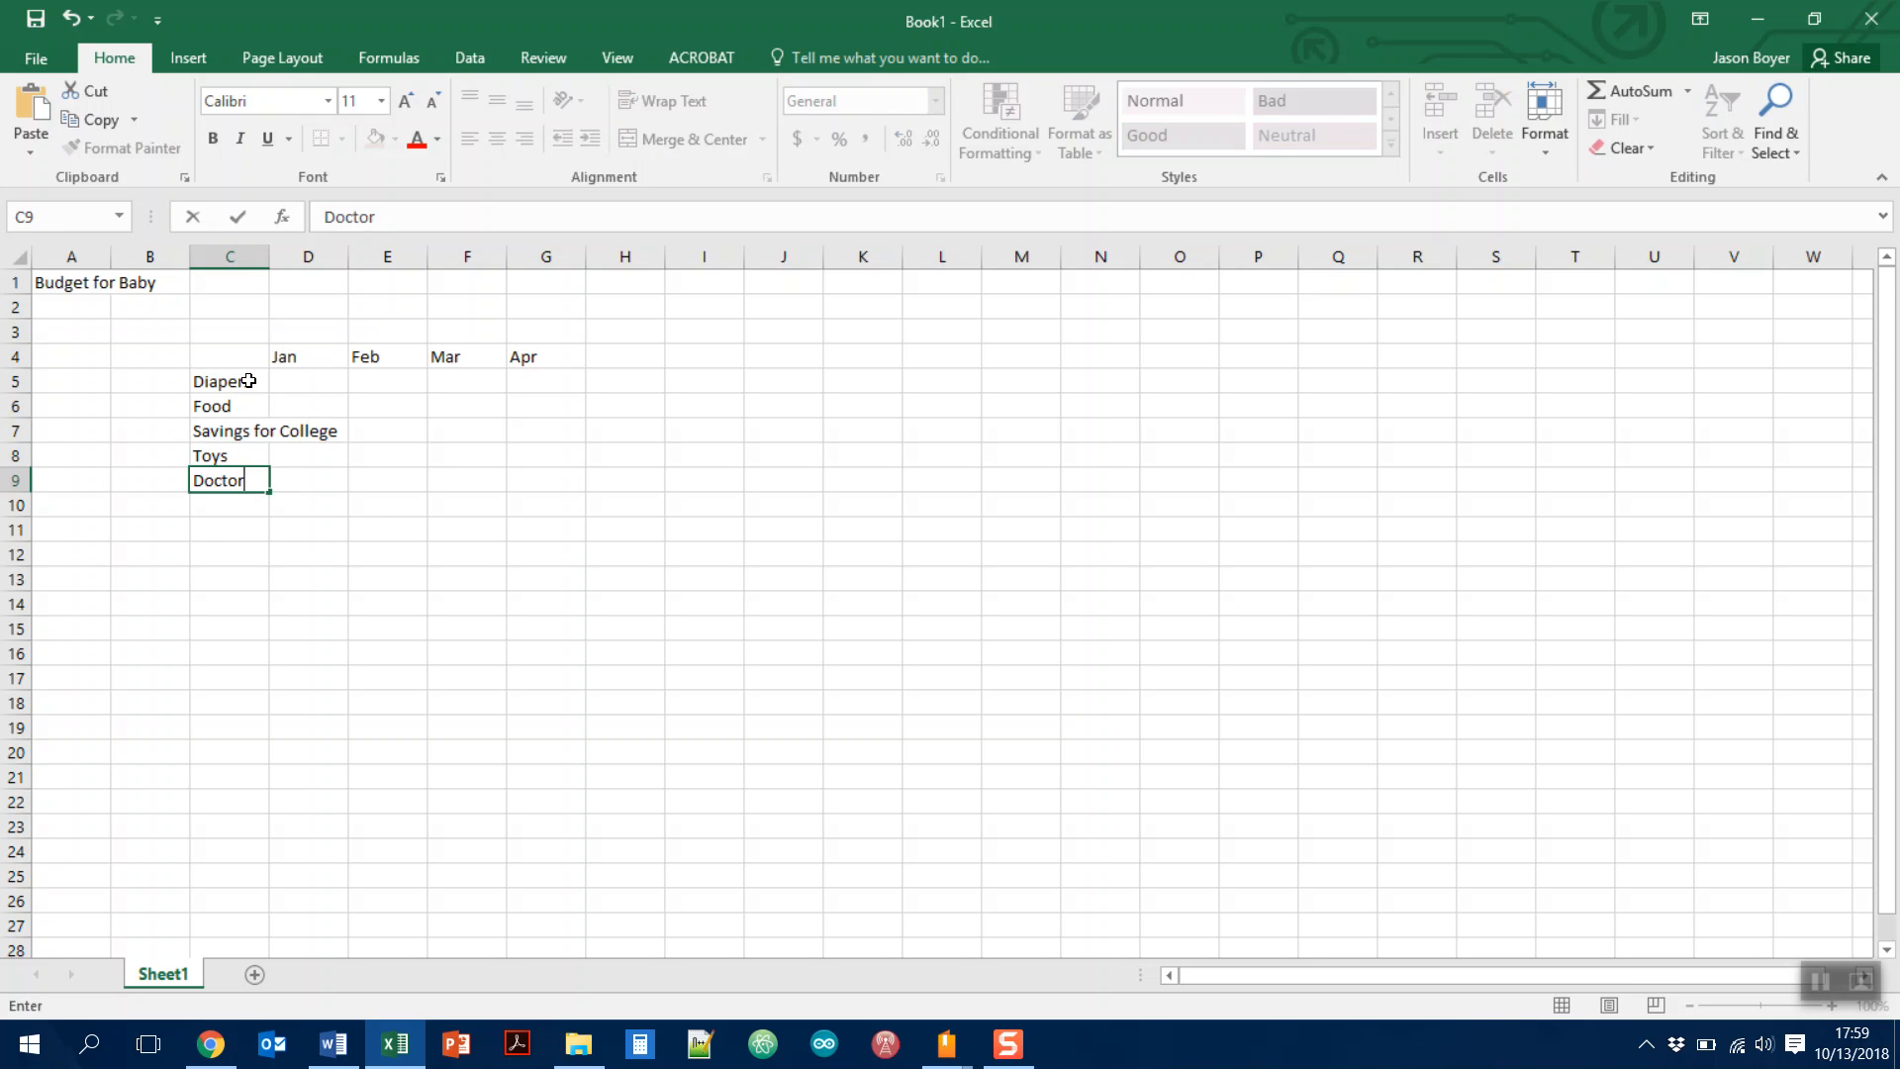
pyautogui.press('Return')
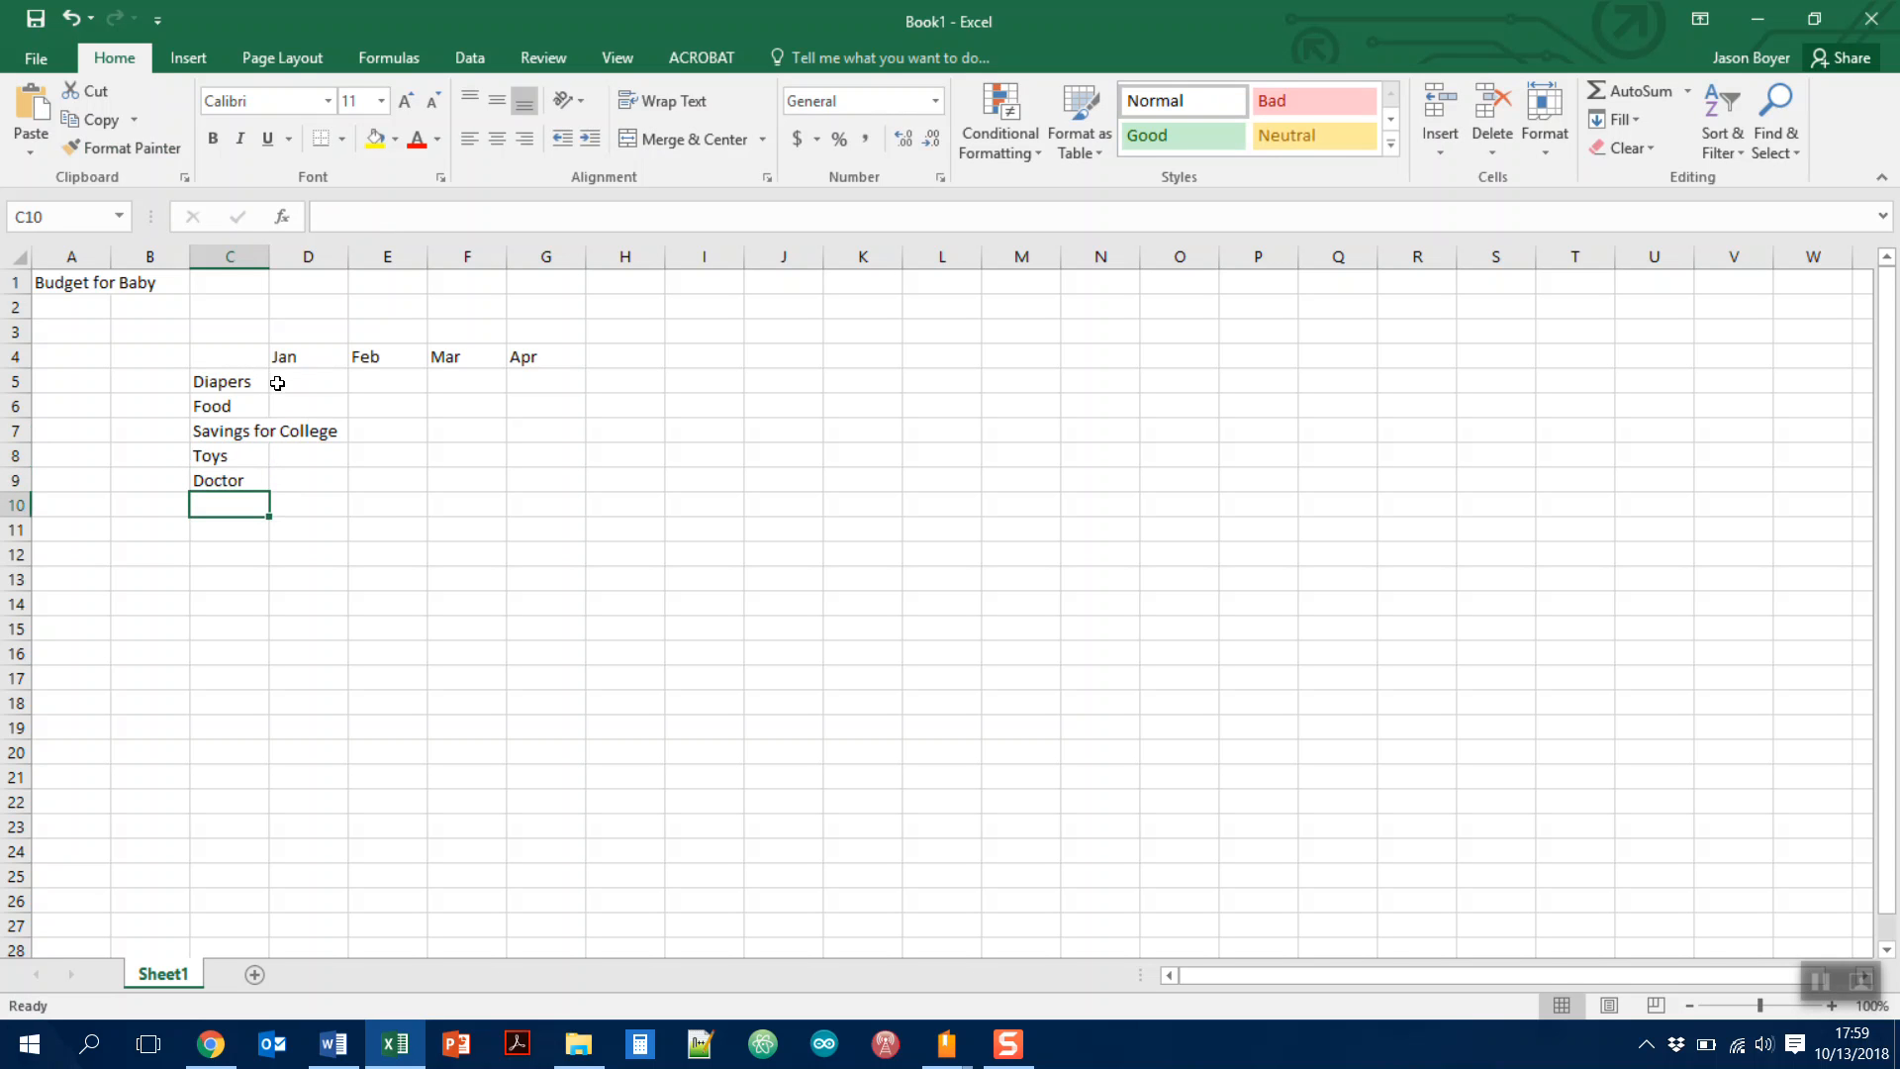
# Fill the Diapers row with 60, 70, 75 and 80 for January through April
pyautogui.click(282, 386)
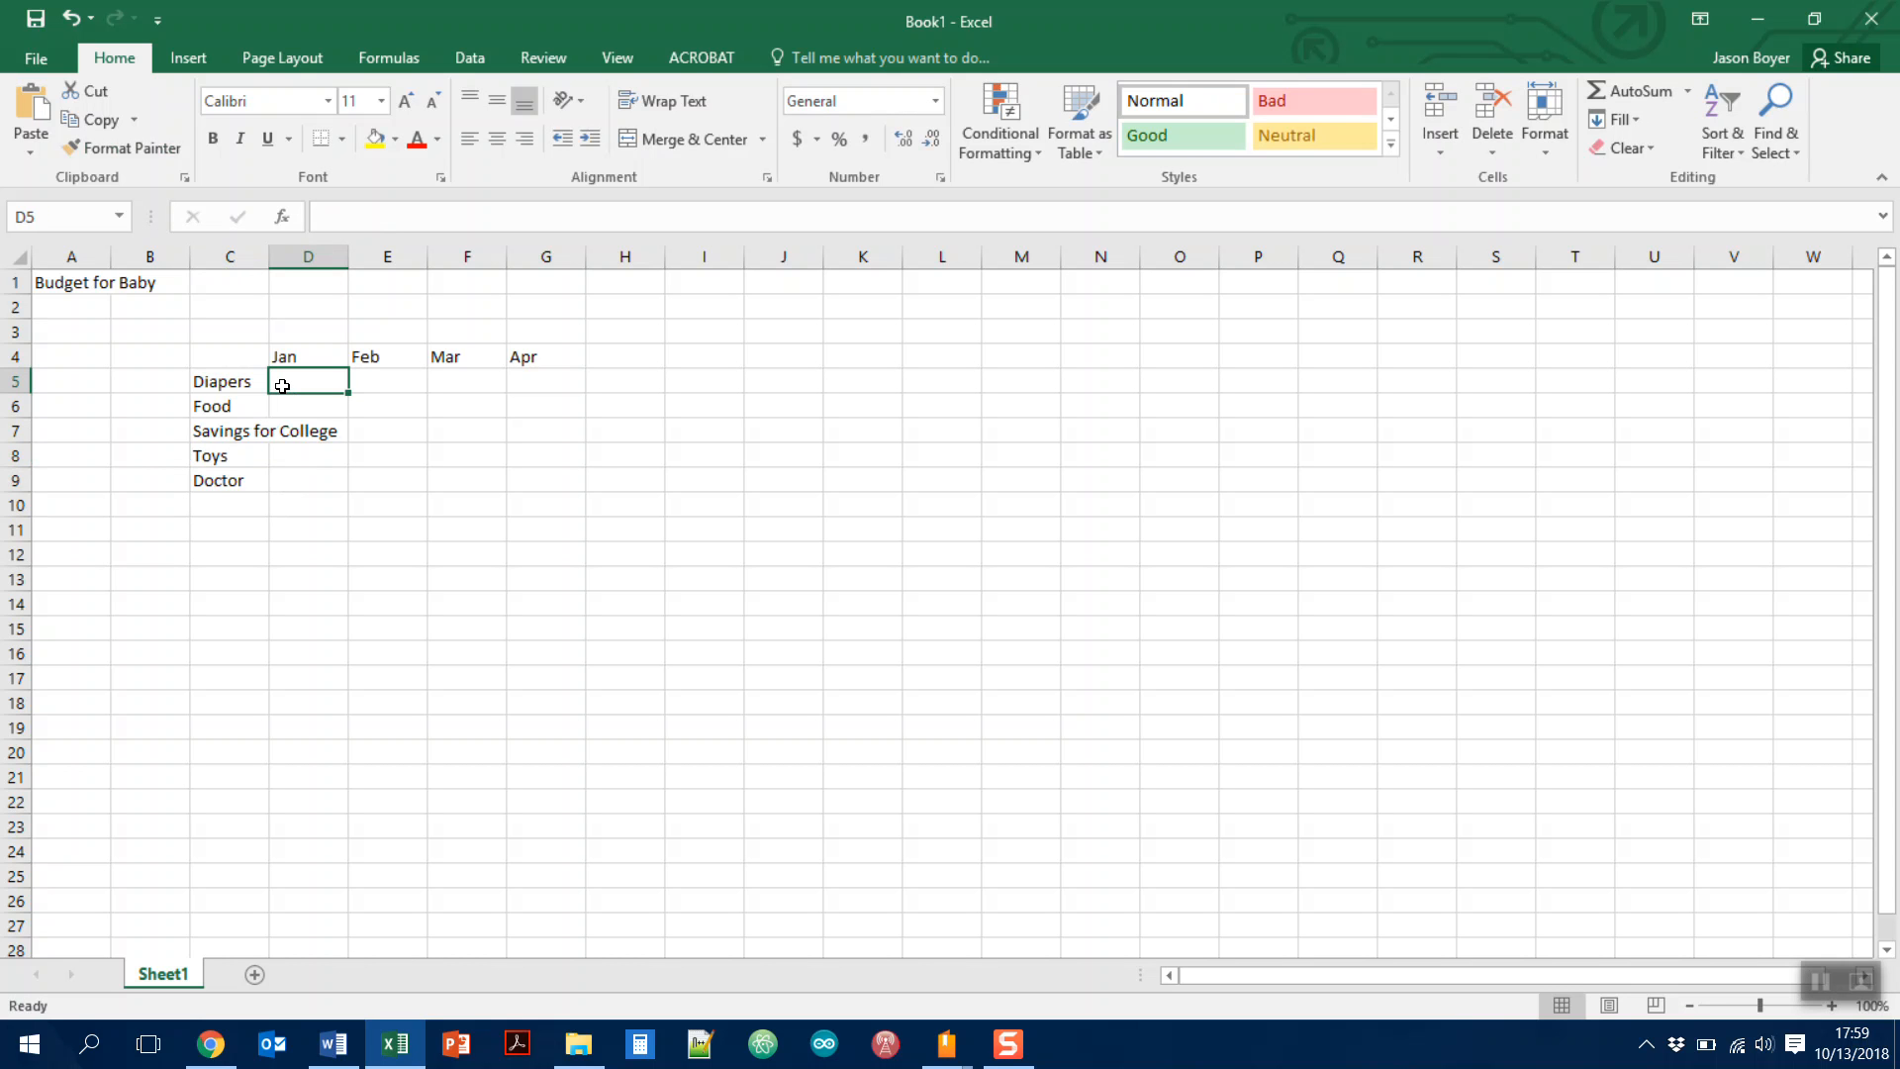
pyautogui.write('60')
pyautogui.press('Tab')
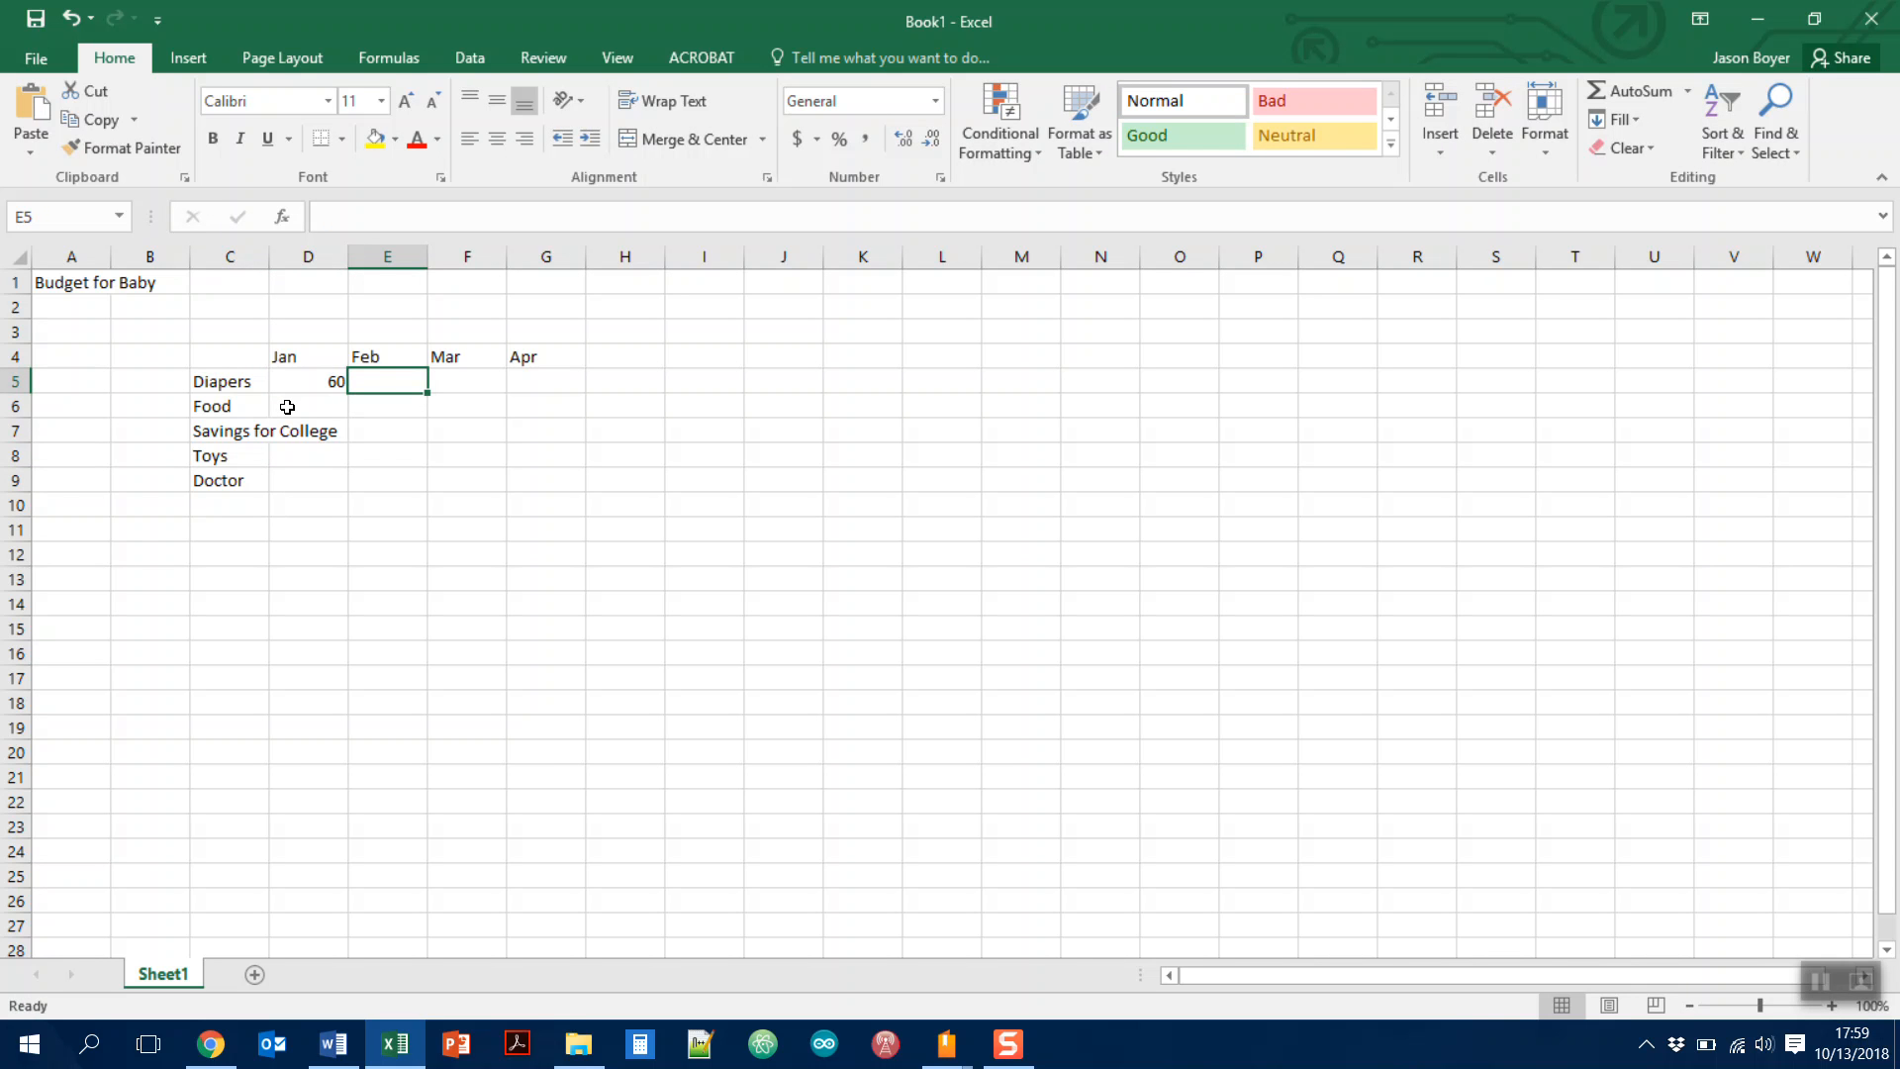
pyautogui.write('70')
pyautogui.press('Tab')
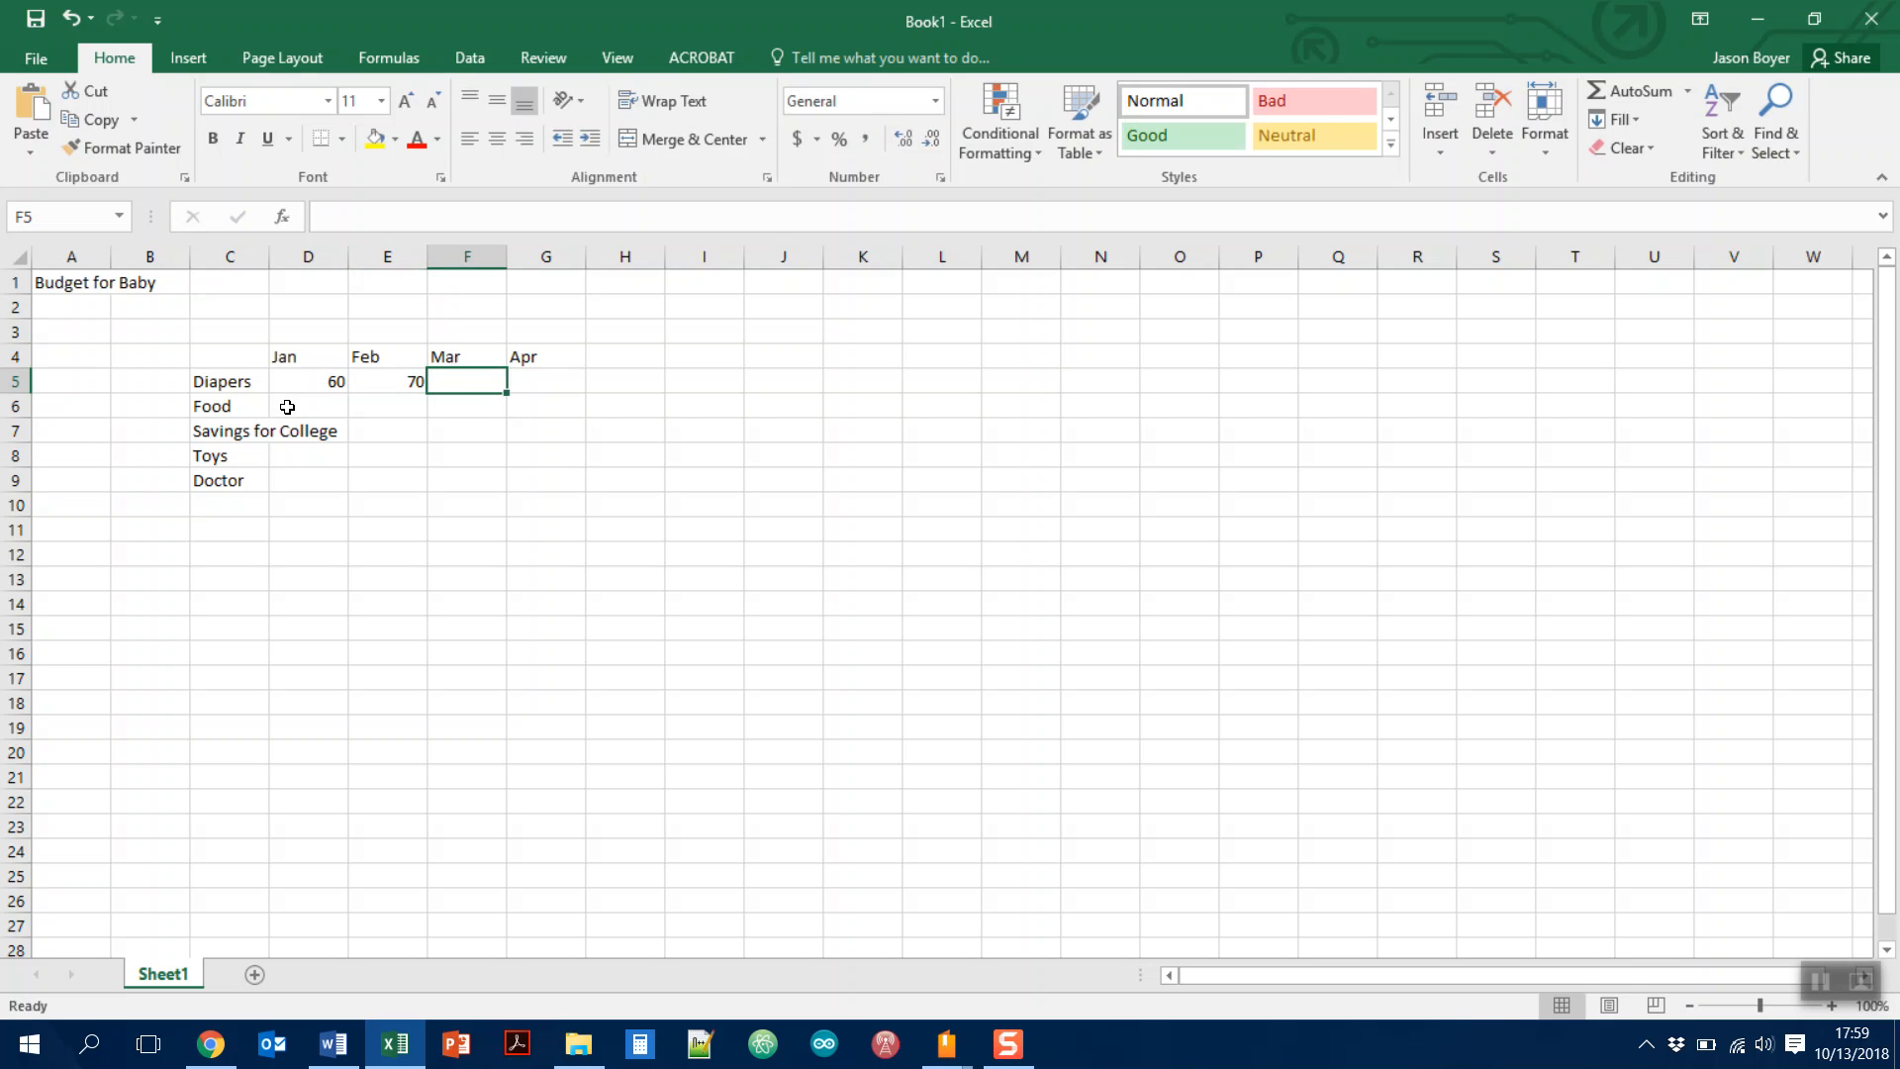
pyautogui.write('75')
pyautogui.press('Tab')
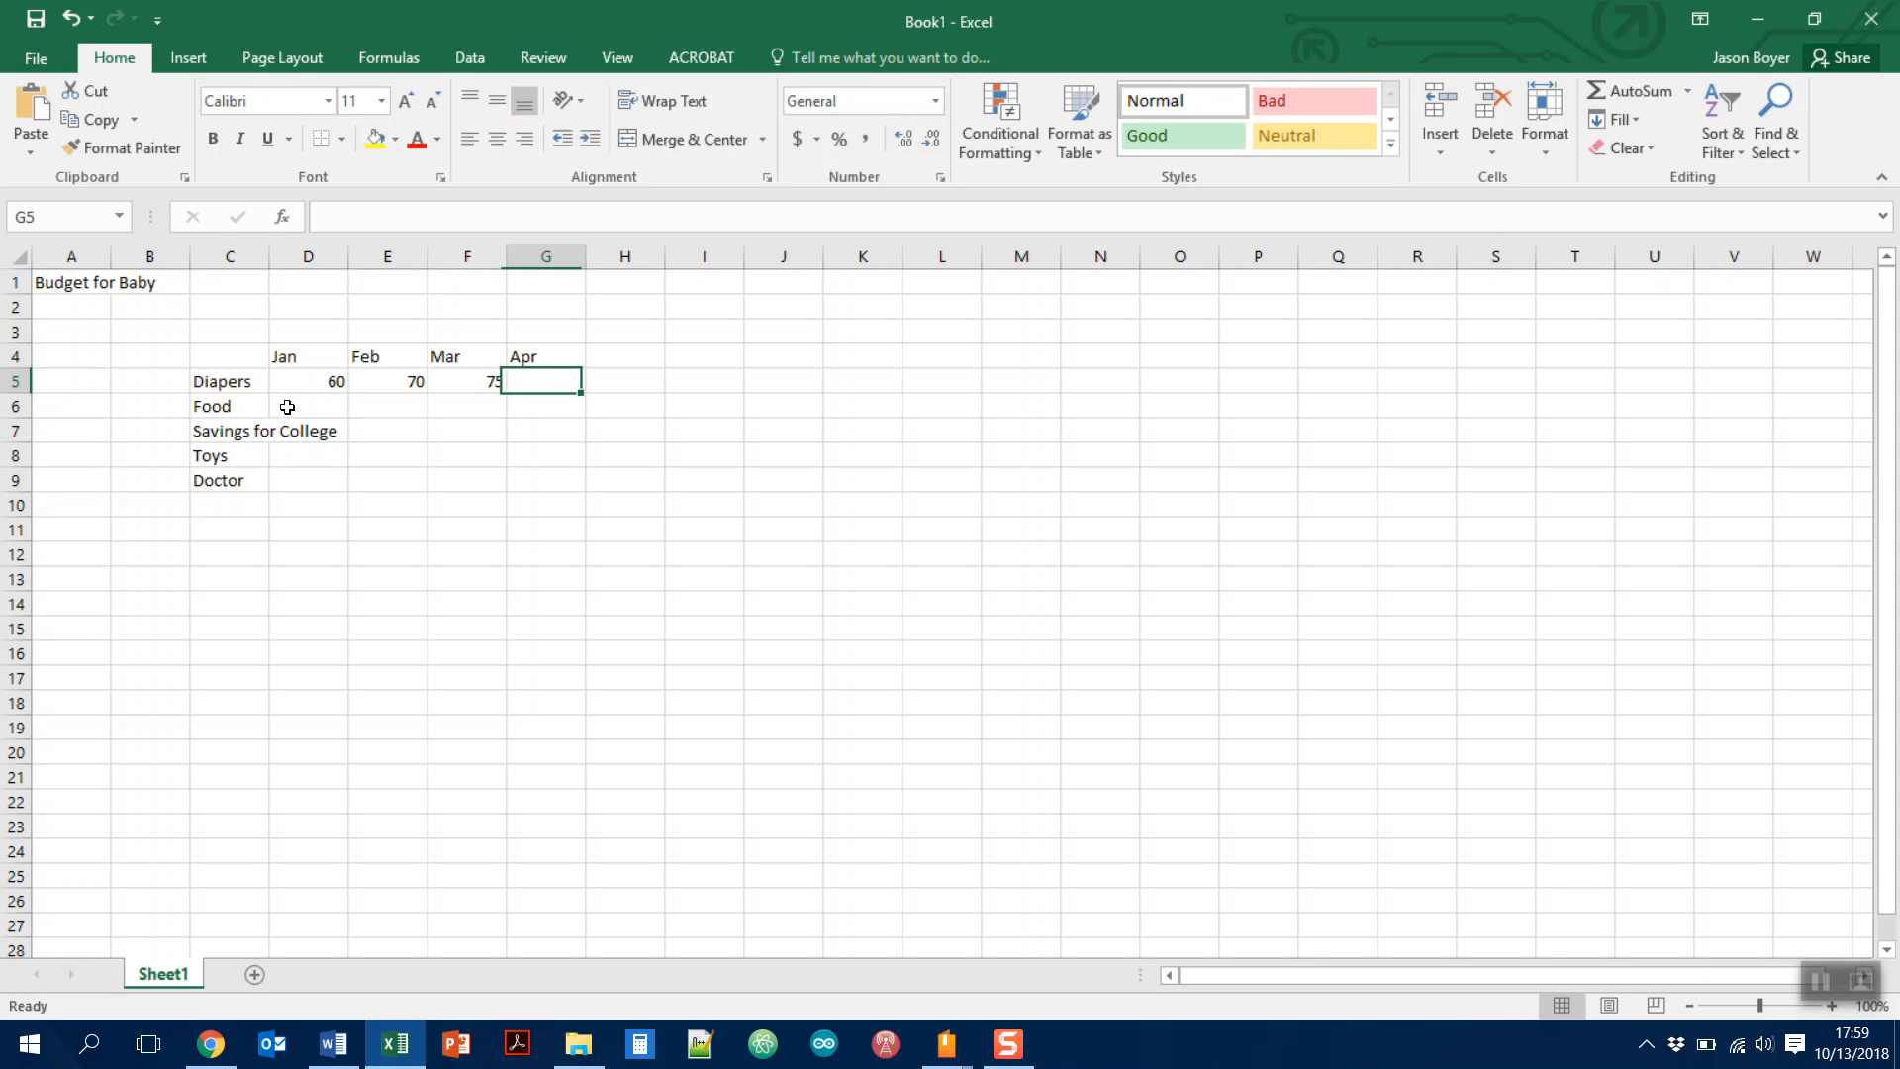
pyautogui.write('80')
pyautogui.press('Return')
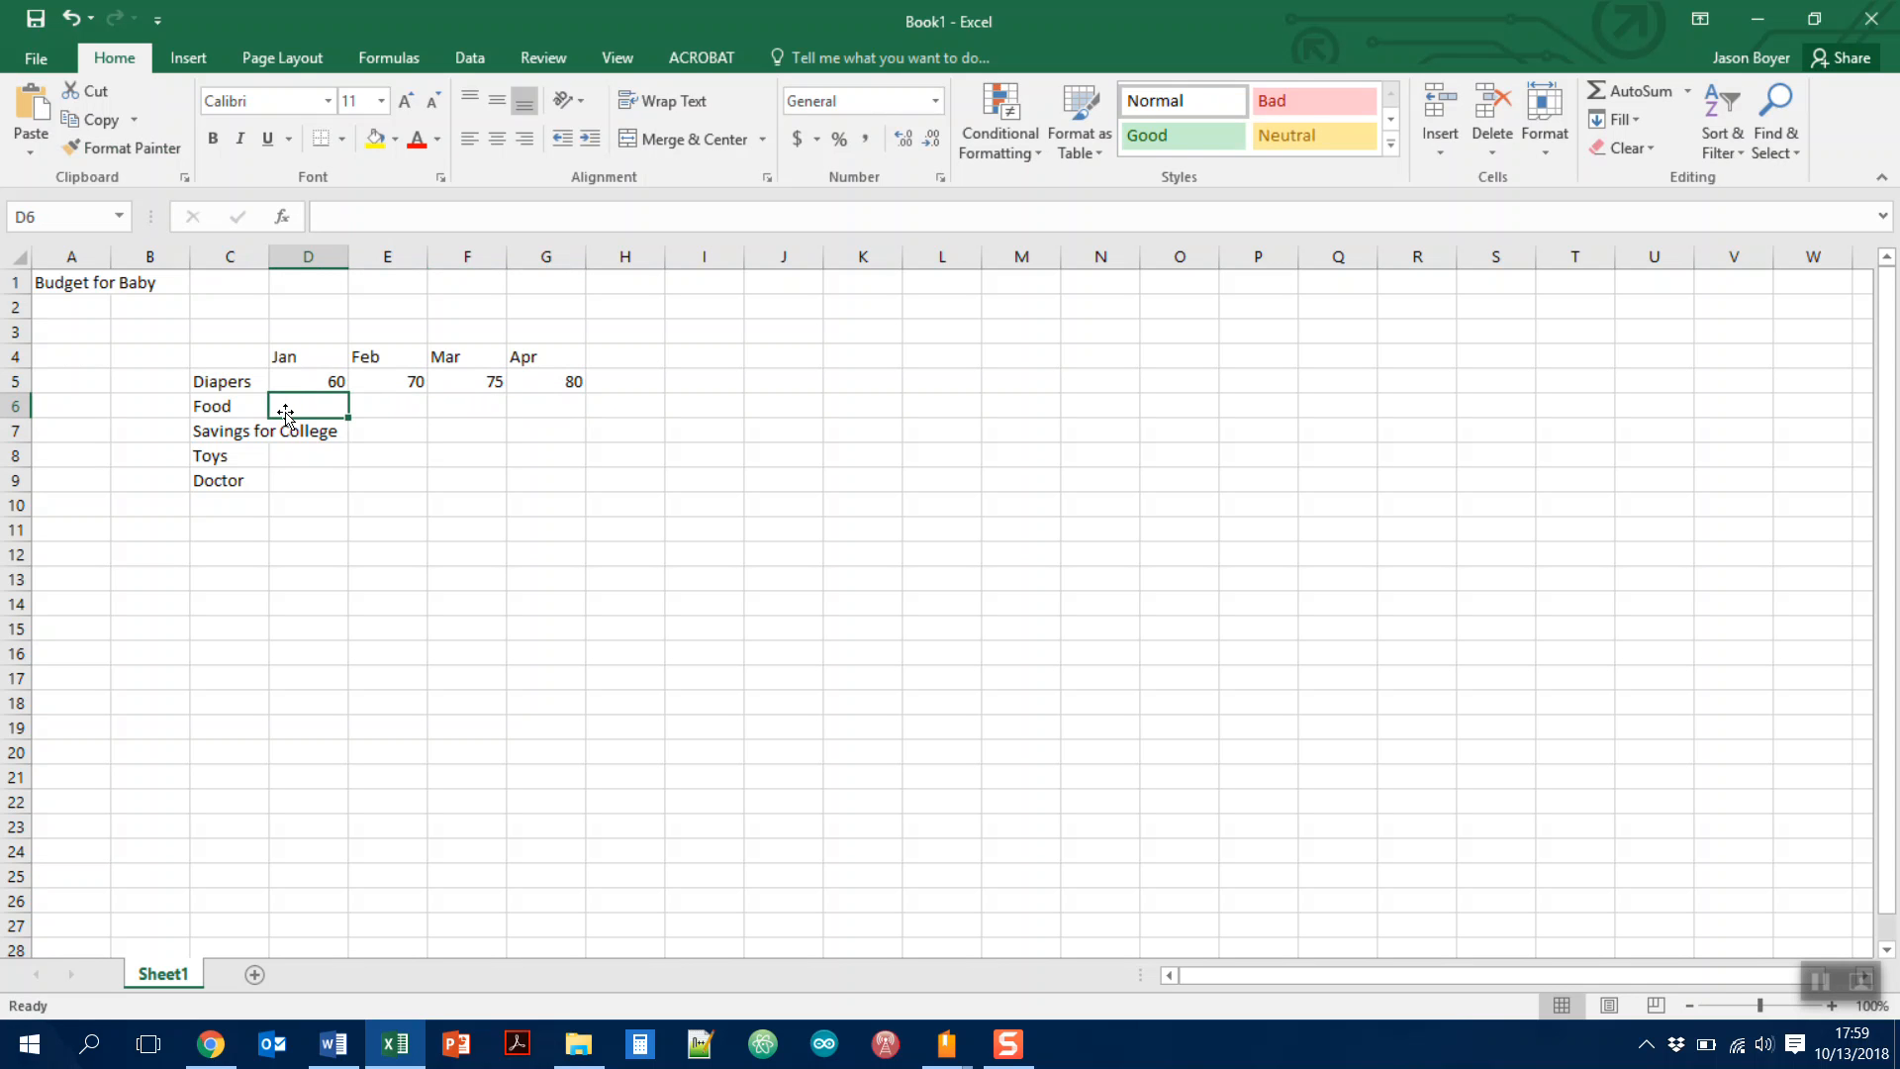
# Fill the Food row with 30, 50, 55 and 45 for January through April
pyautogui.write('30')
pyautogui.press('Tab')
pyautogui.write('50')
pyautogui.press('Tab')
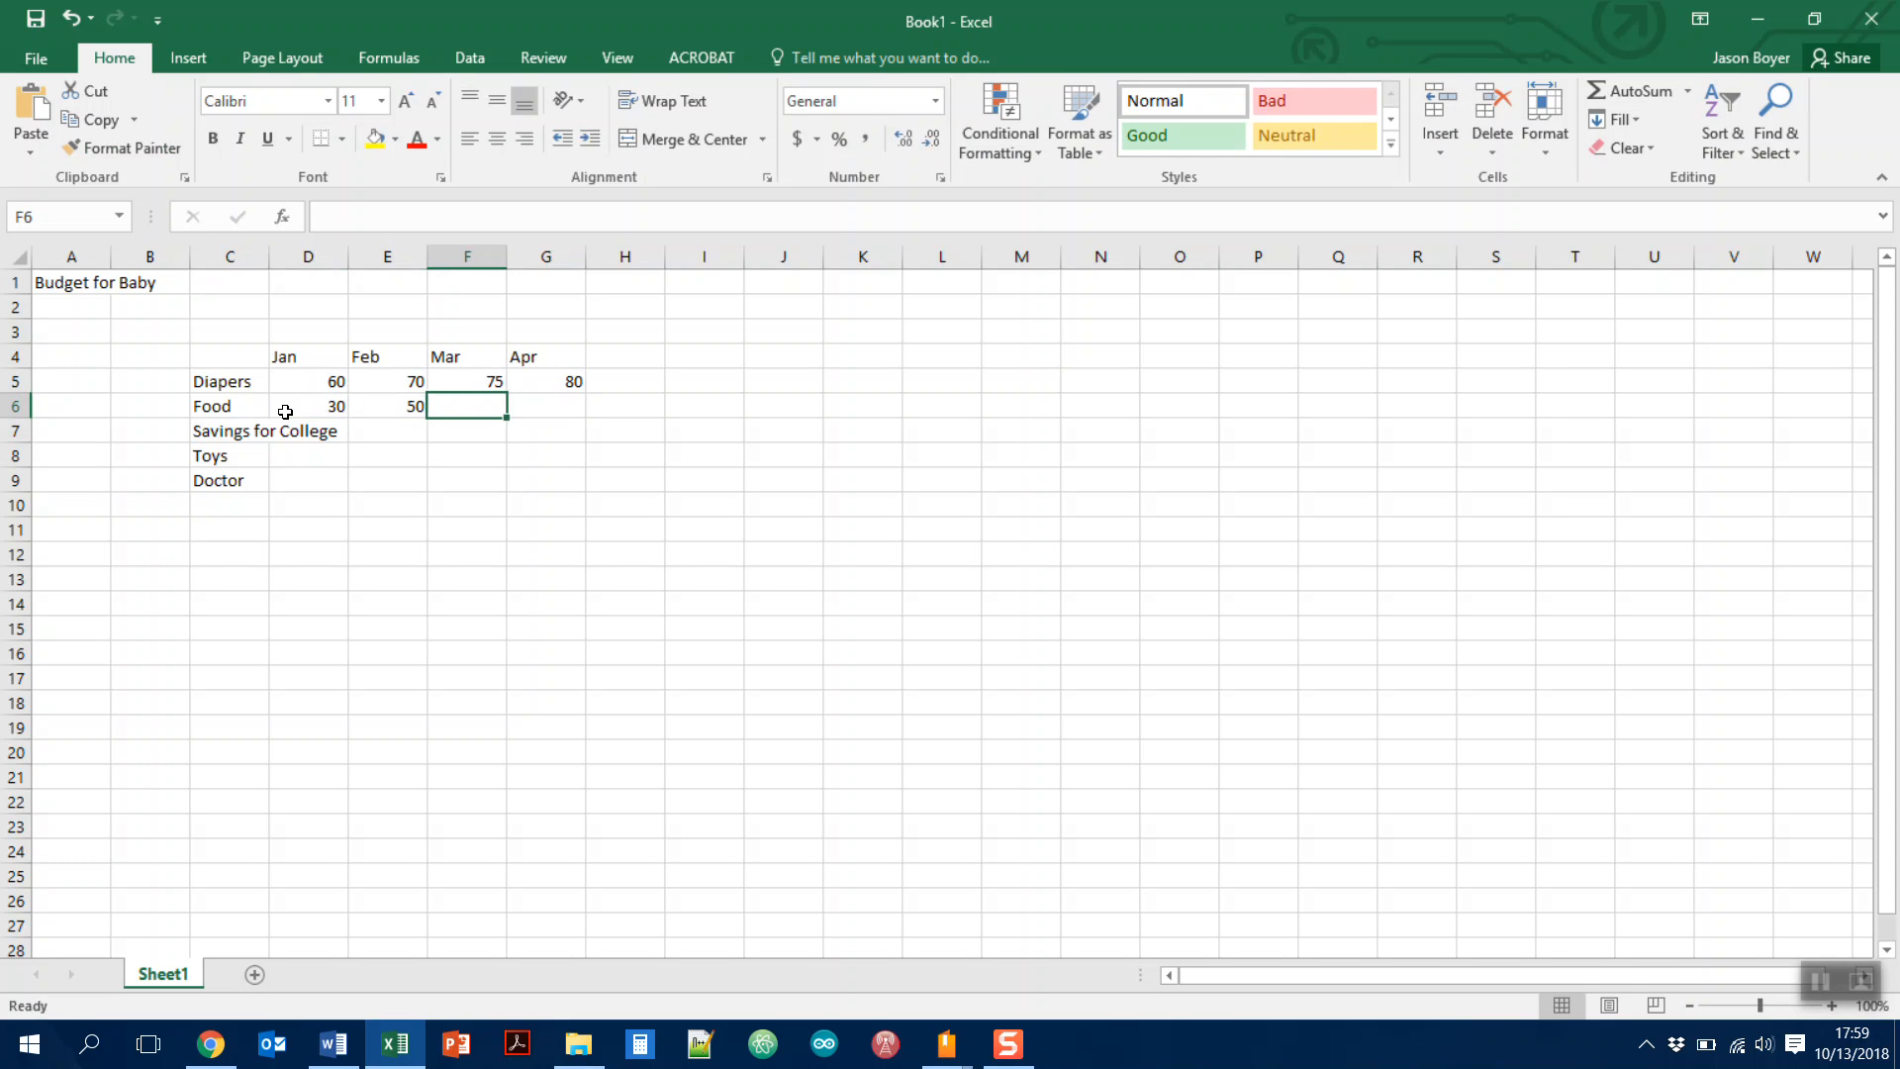
pyautogui.write('55')
pyautogui.press('Tab')
pyautogui.write('45')
pyautogui.press('Tab')
pyautogui.press('Down')
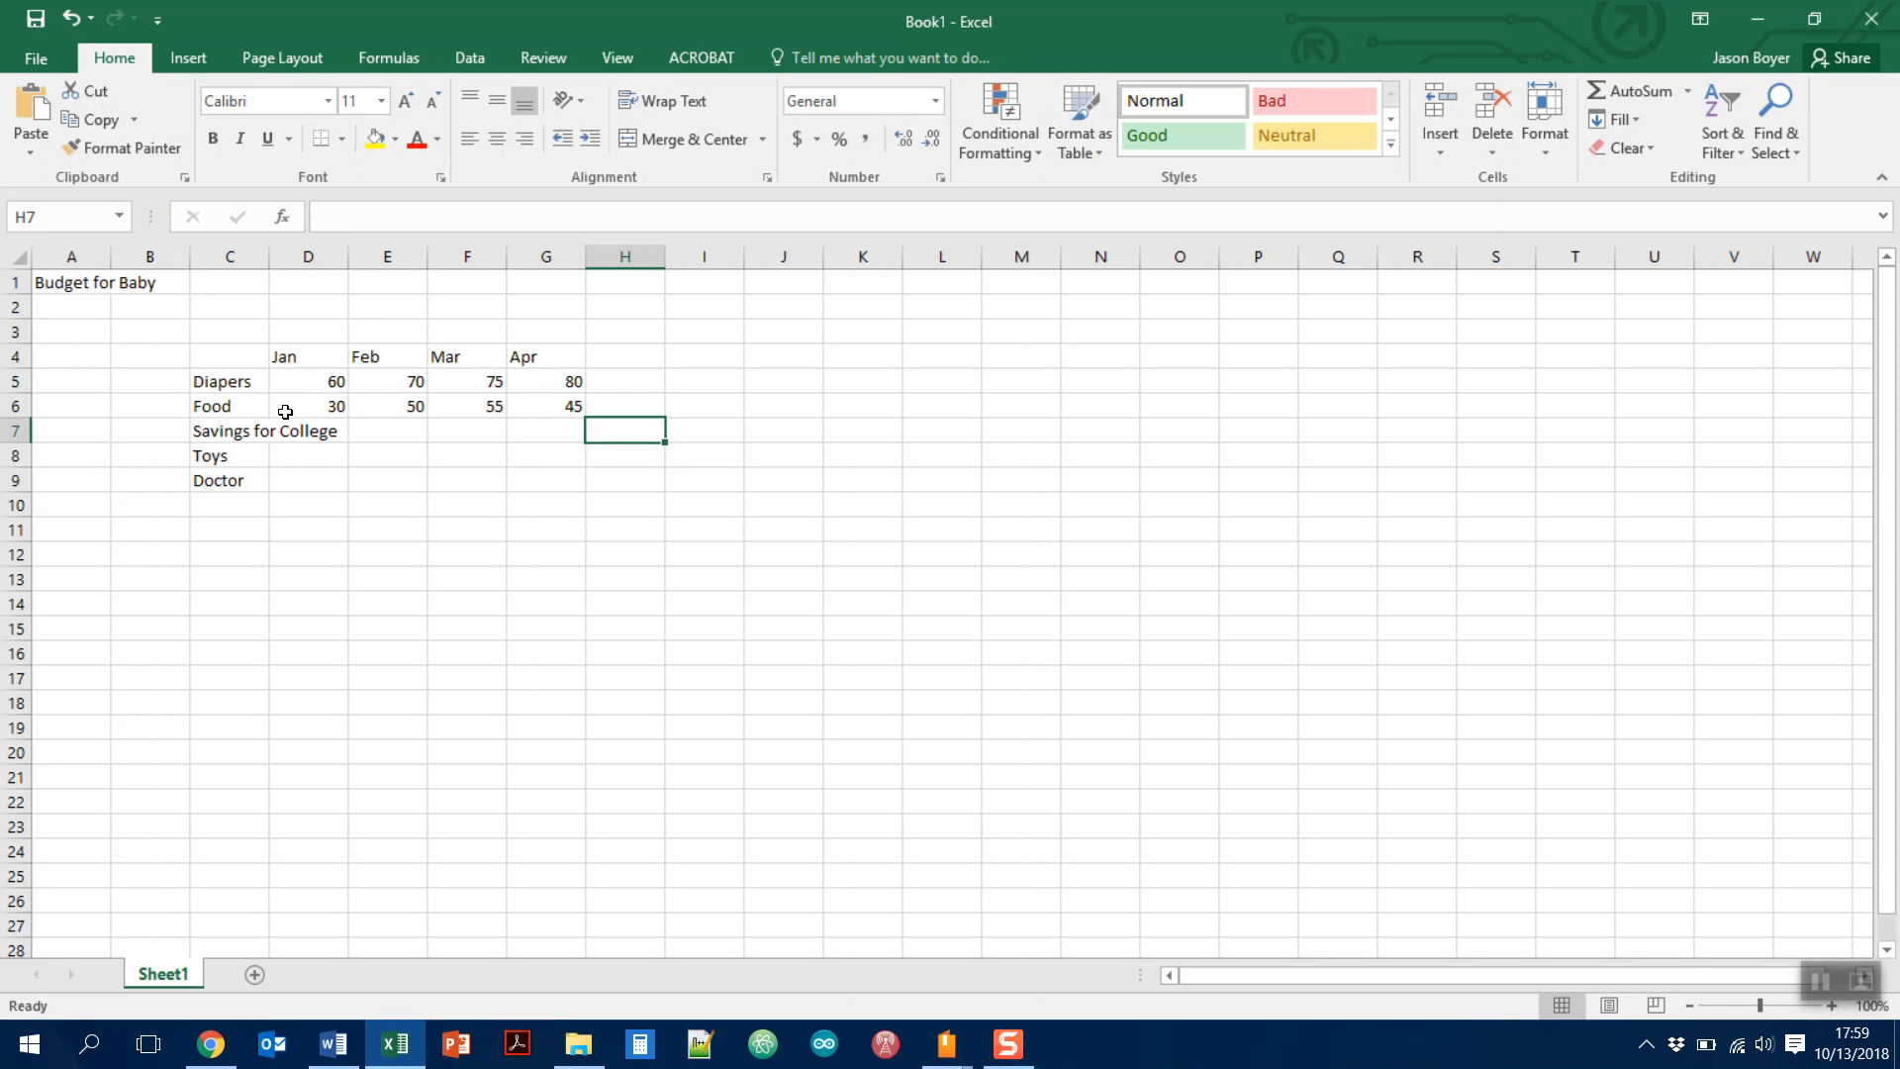
# Enter 150 as the January amount for Savings for College in cell D7
pyautogui.press('Left')
pyautogui.press('Left')
pyautogui.press('Left')
pyautogui.press('Left')
pyautogui.write('150')
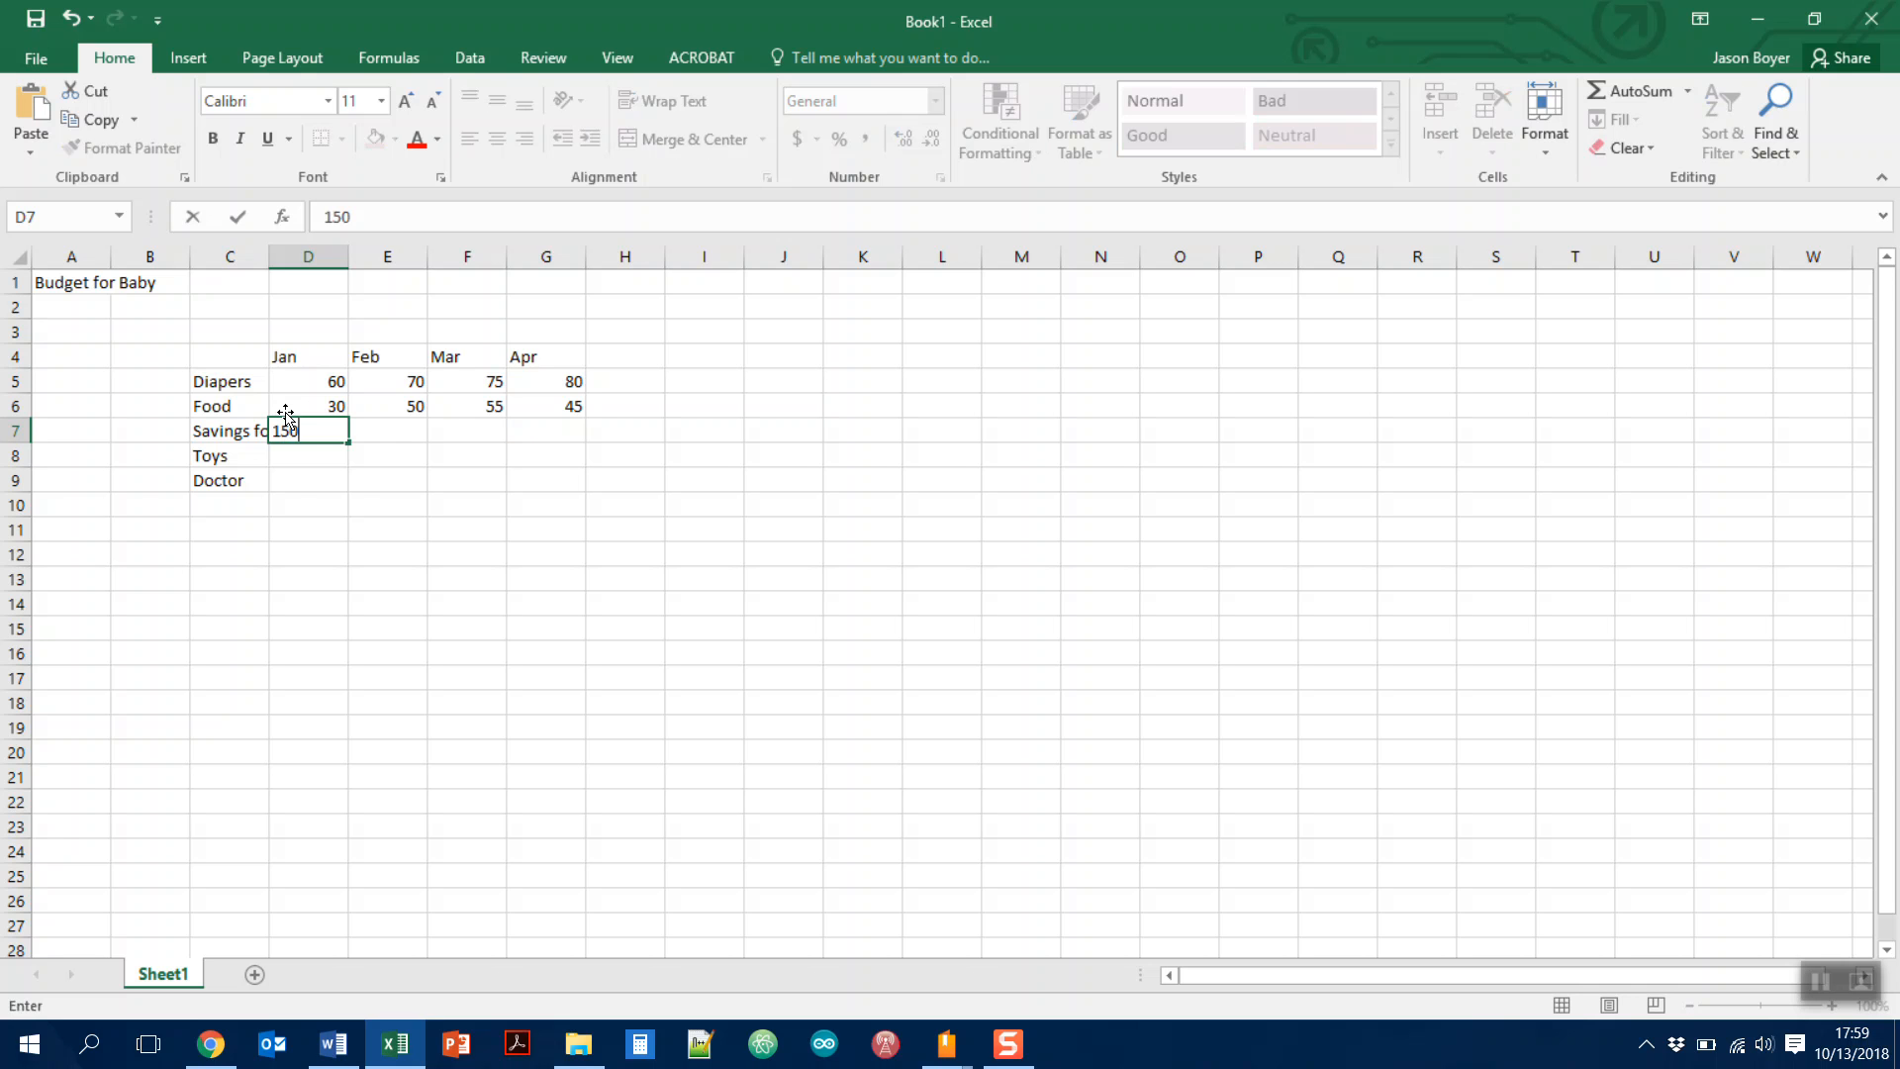
pyautogui.press('Tab')
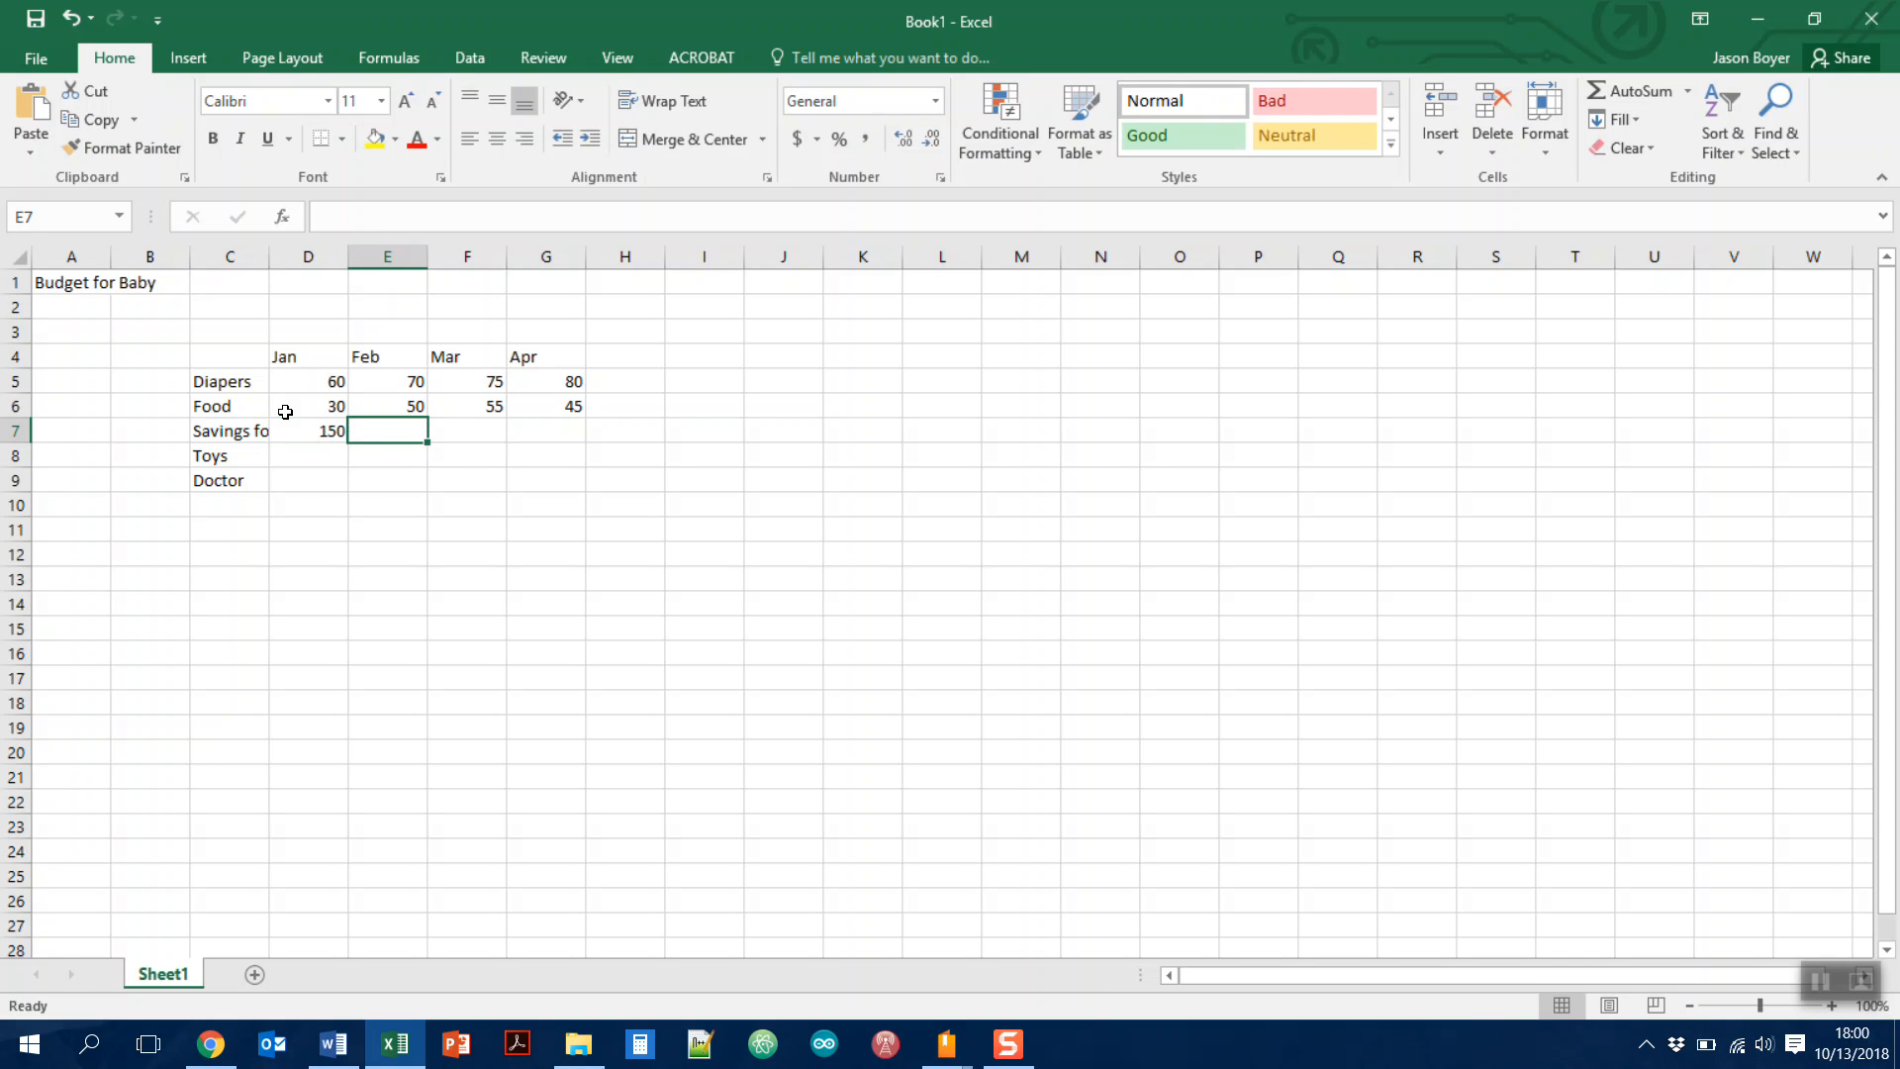
# Copy the January Savings for College amount of 150 from D7 into February, March and April
pyautogui.click(307, 426)
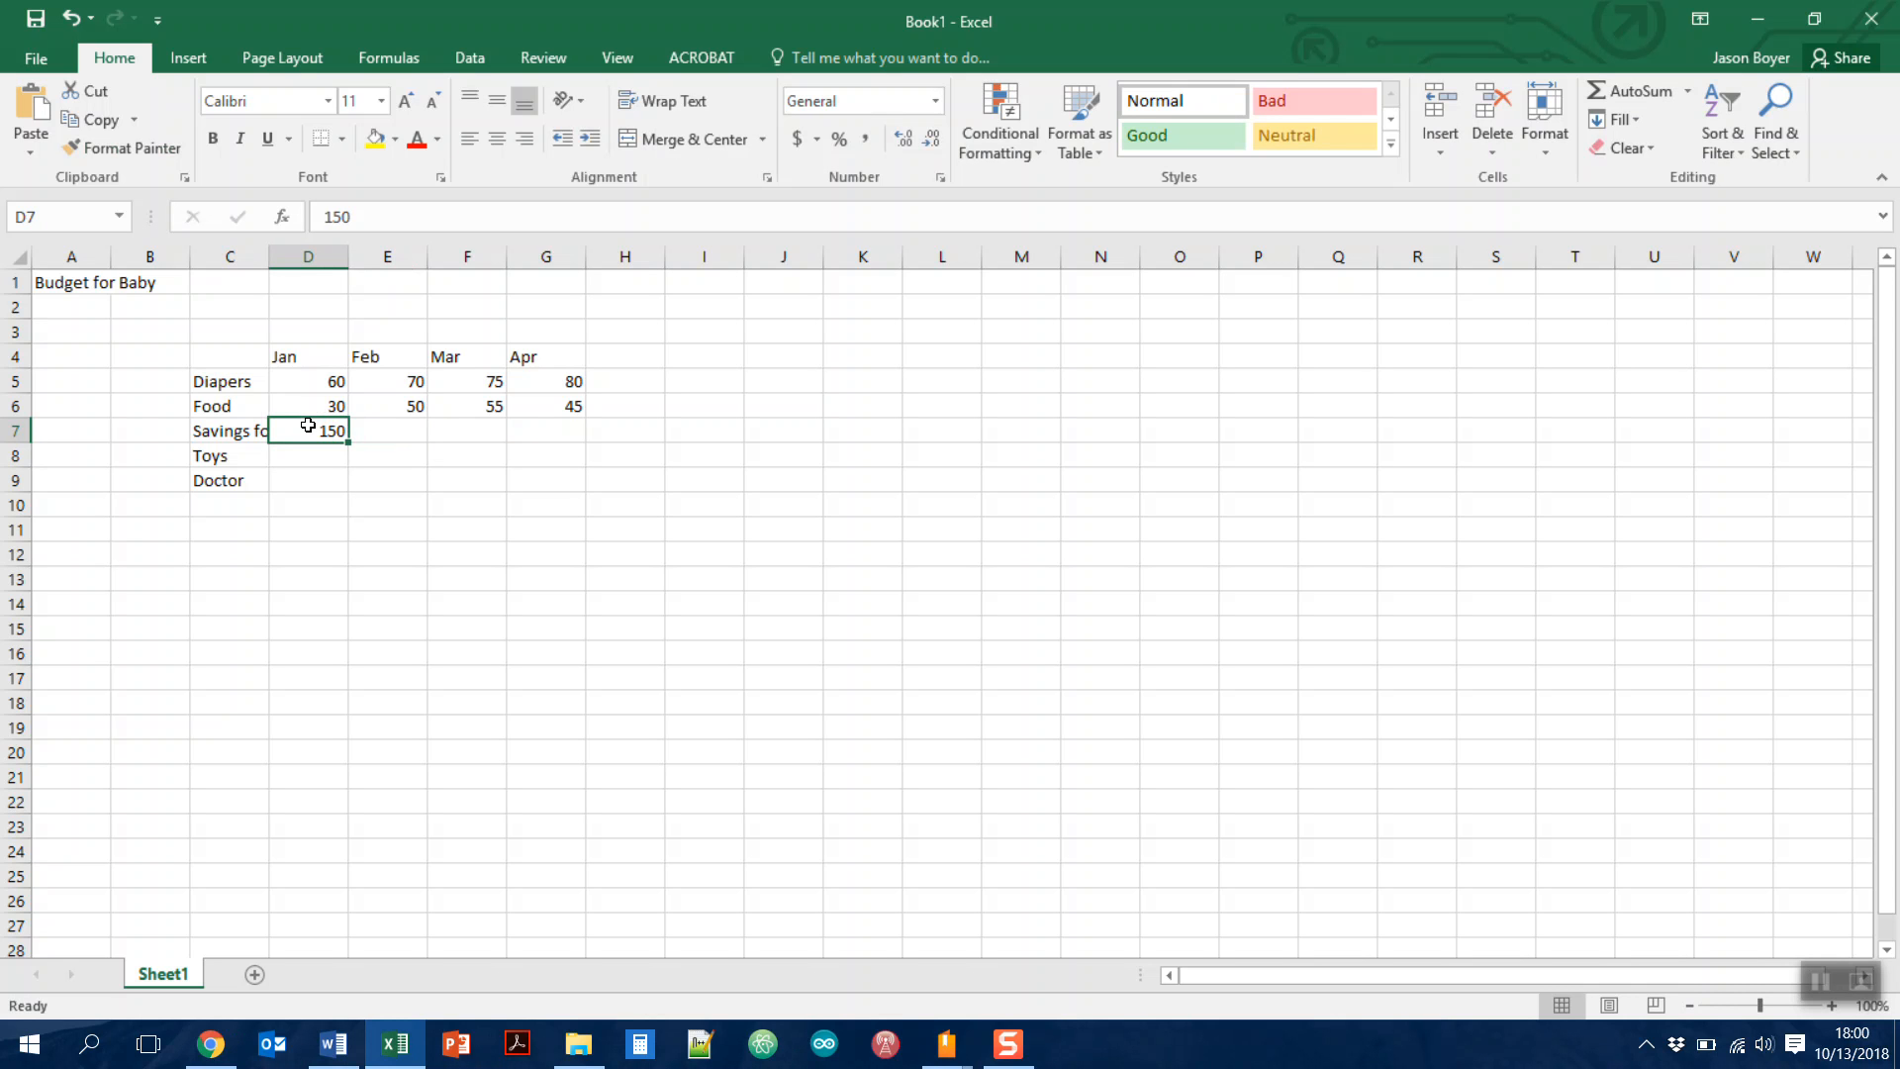
pyautogui.hotkey('ctrl', 'c')
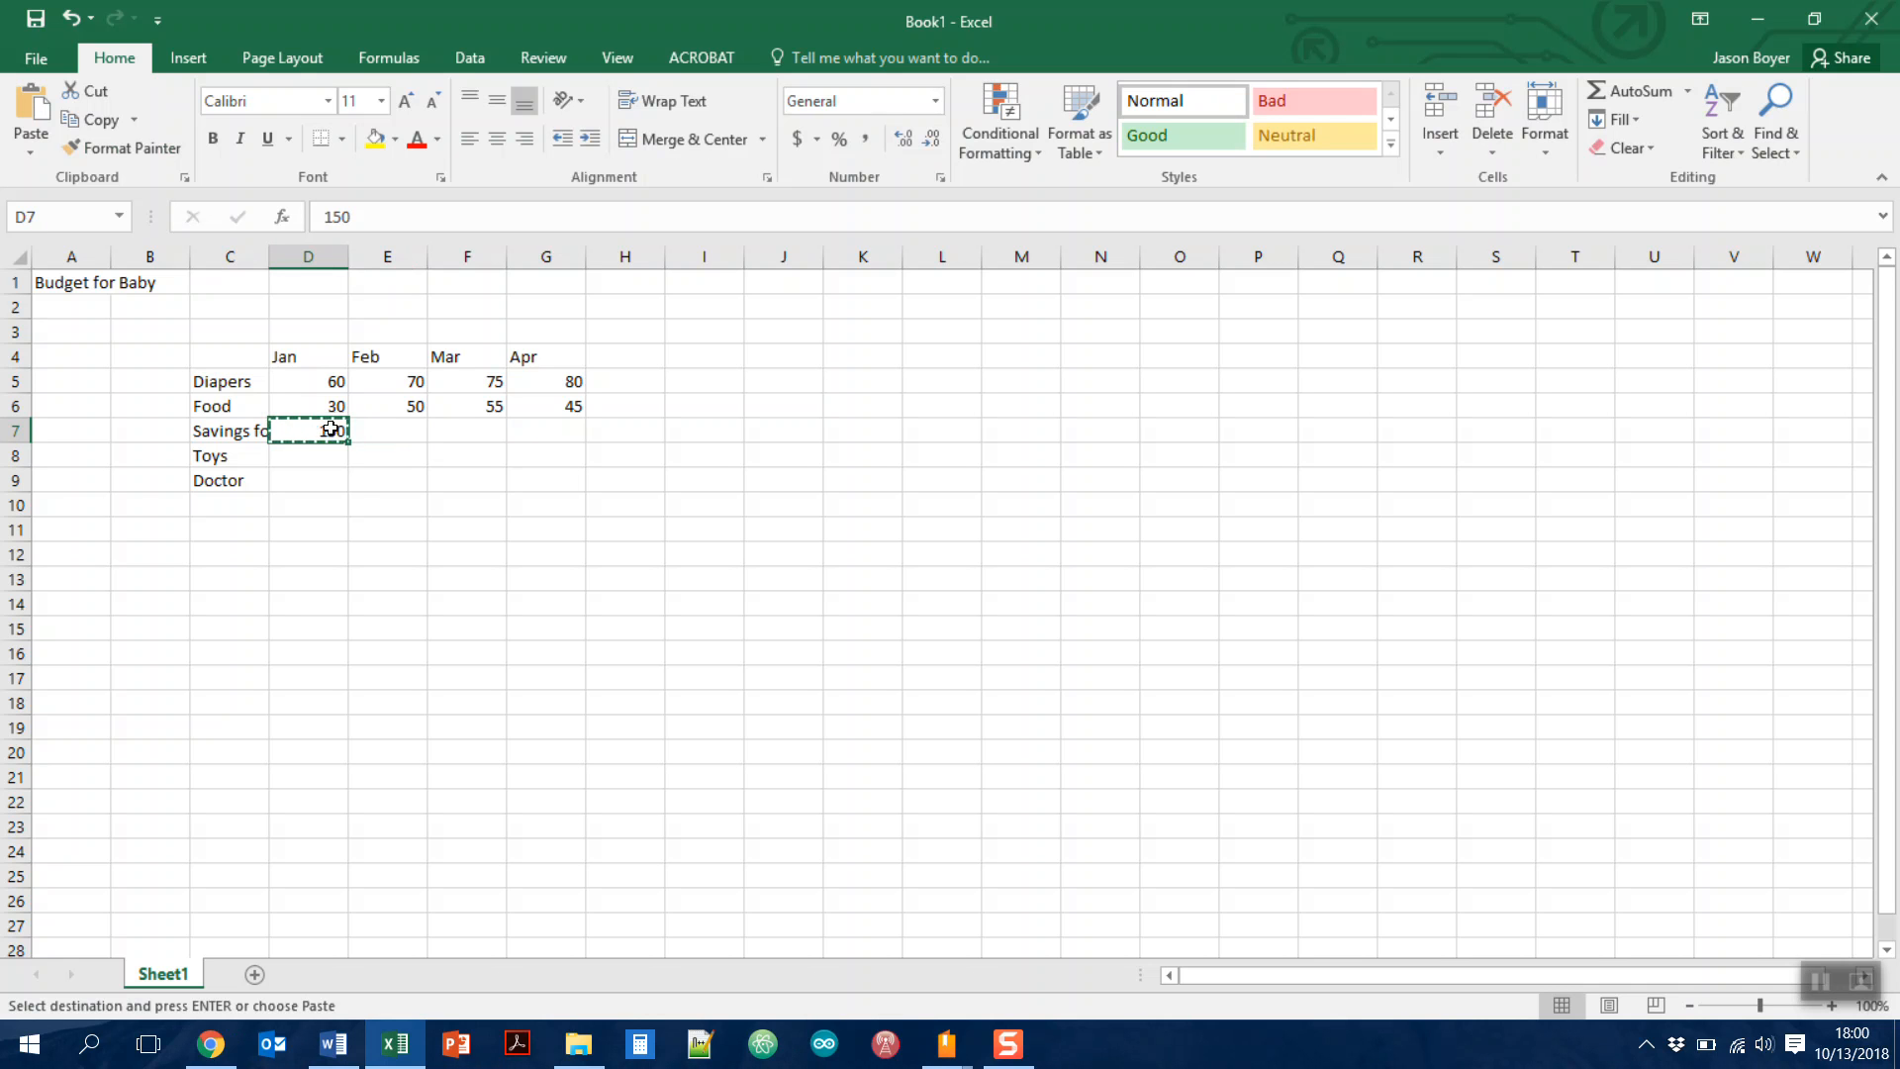
pyautogui.click(372, 432)
pyautogui.hotkey('ctrl', 'v')
pyautogui.click(451, 434)
pyautogui.hotkey('ctrl', 'v')
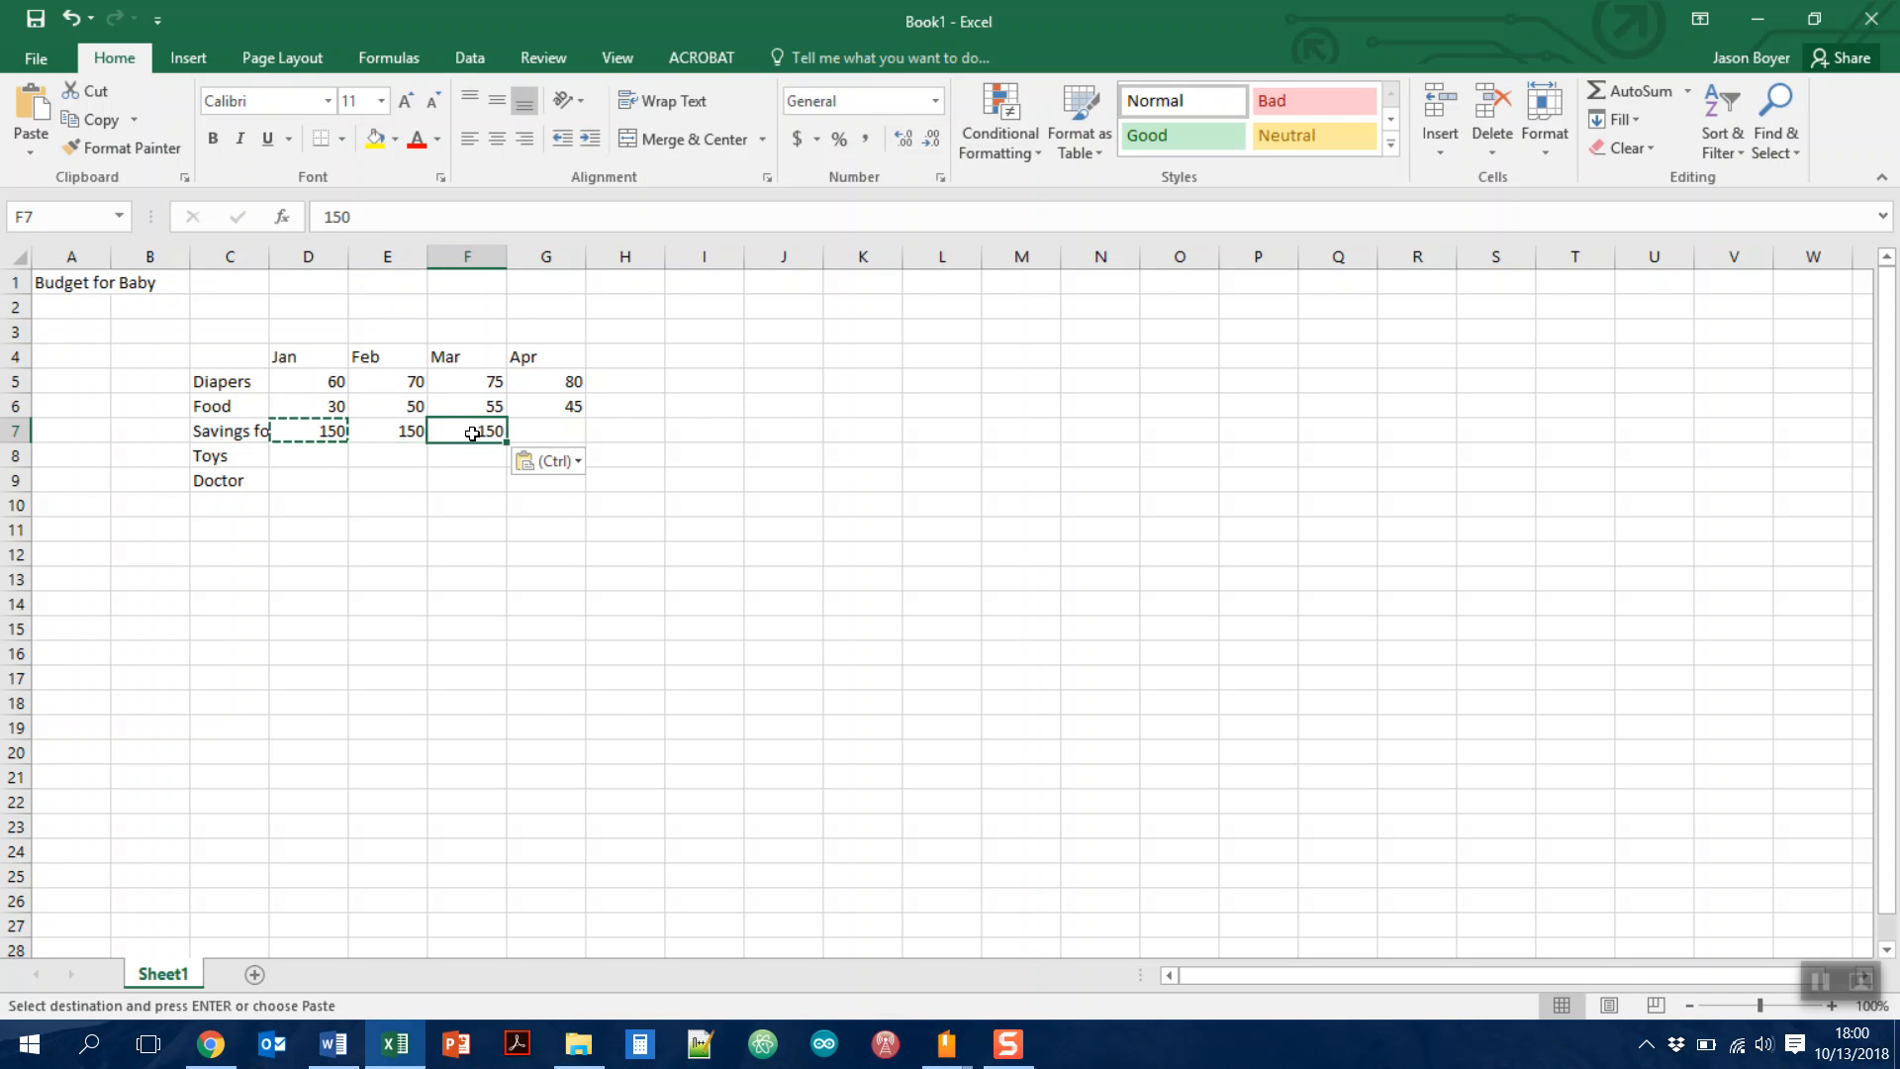
pyautogui.click(548, 427)
pyautogui.hotkey('ctrl', 'v')
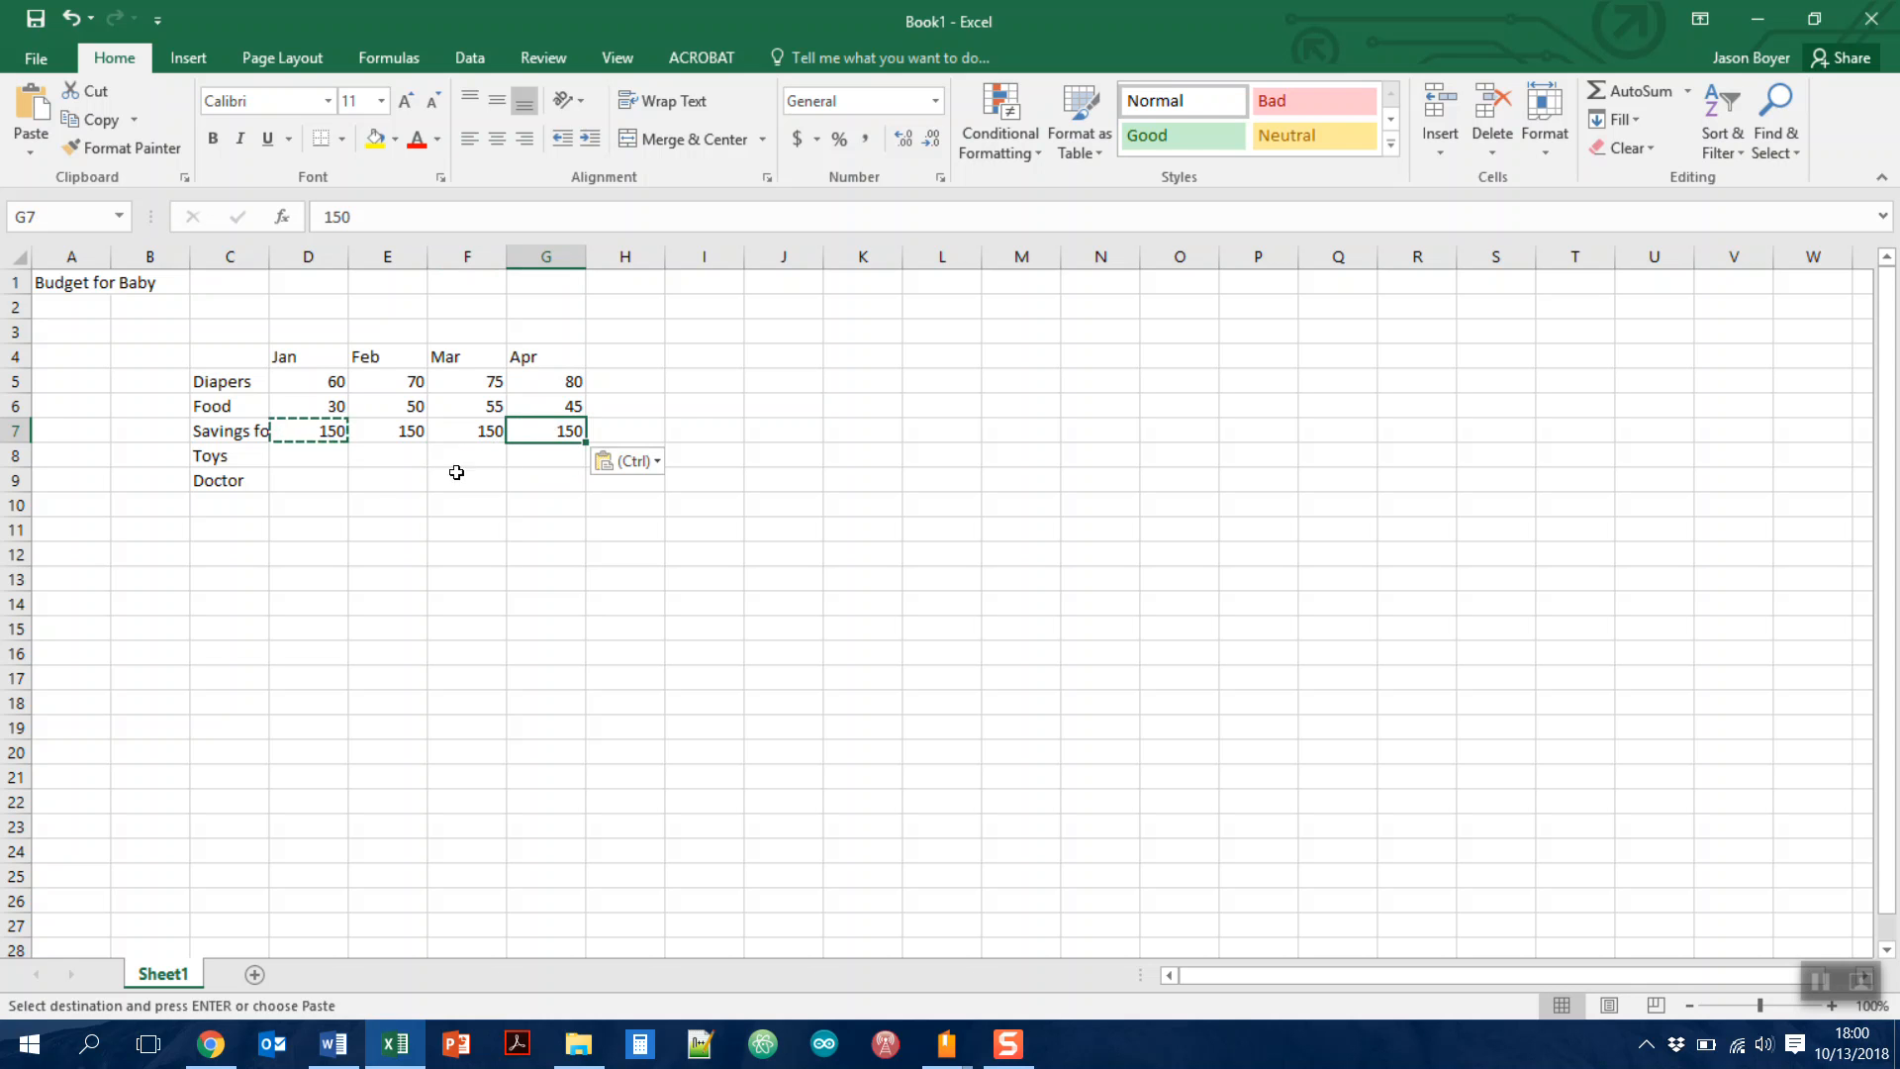
# Fill the Toys row with 20 for each month from January through April
pyautogui.click(312, 456)
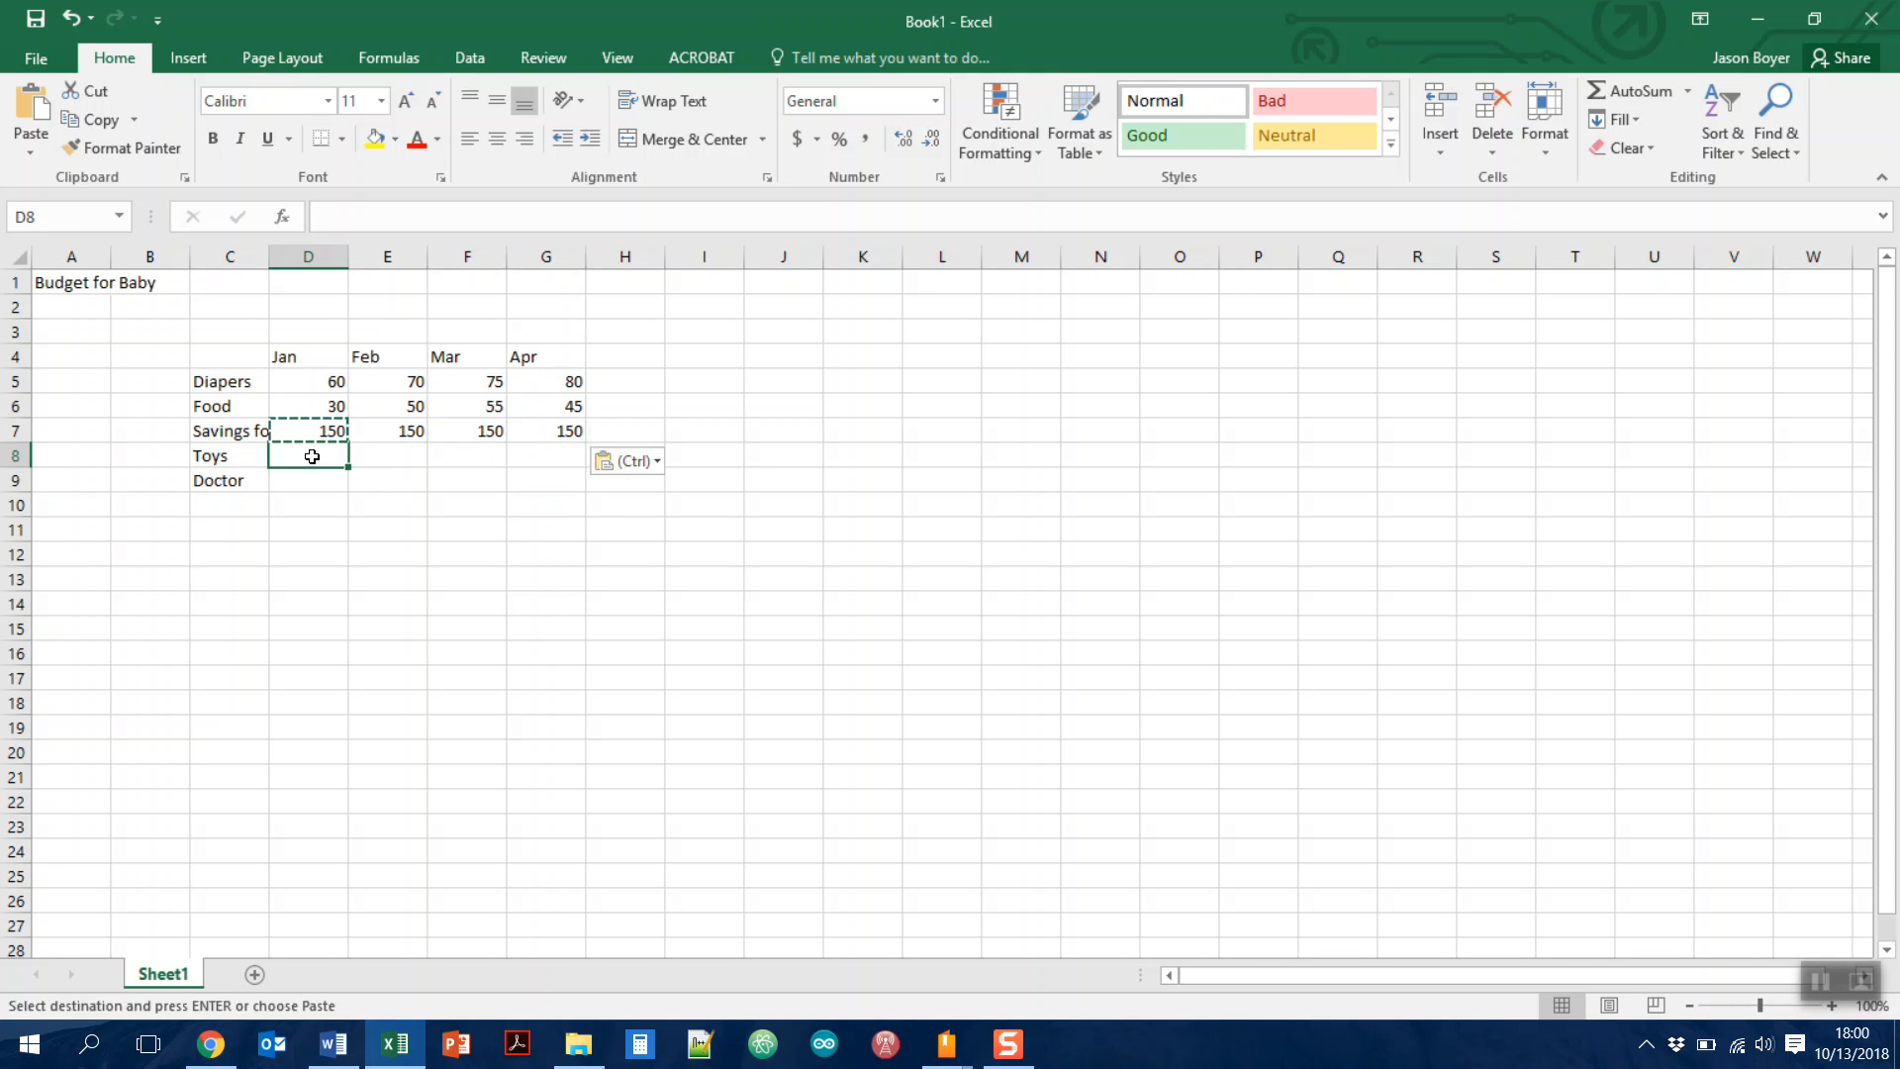
pyautogui.write('20')
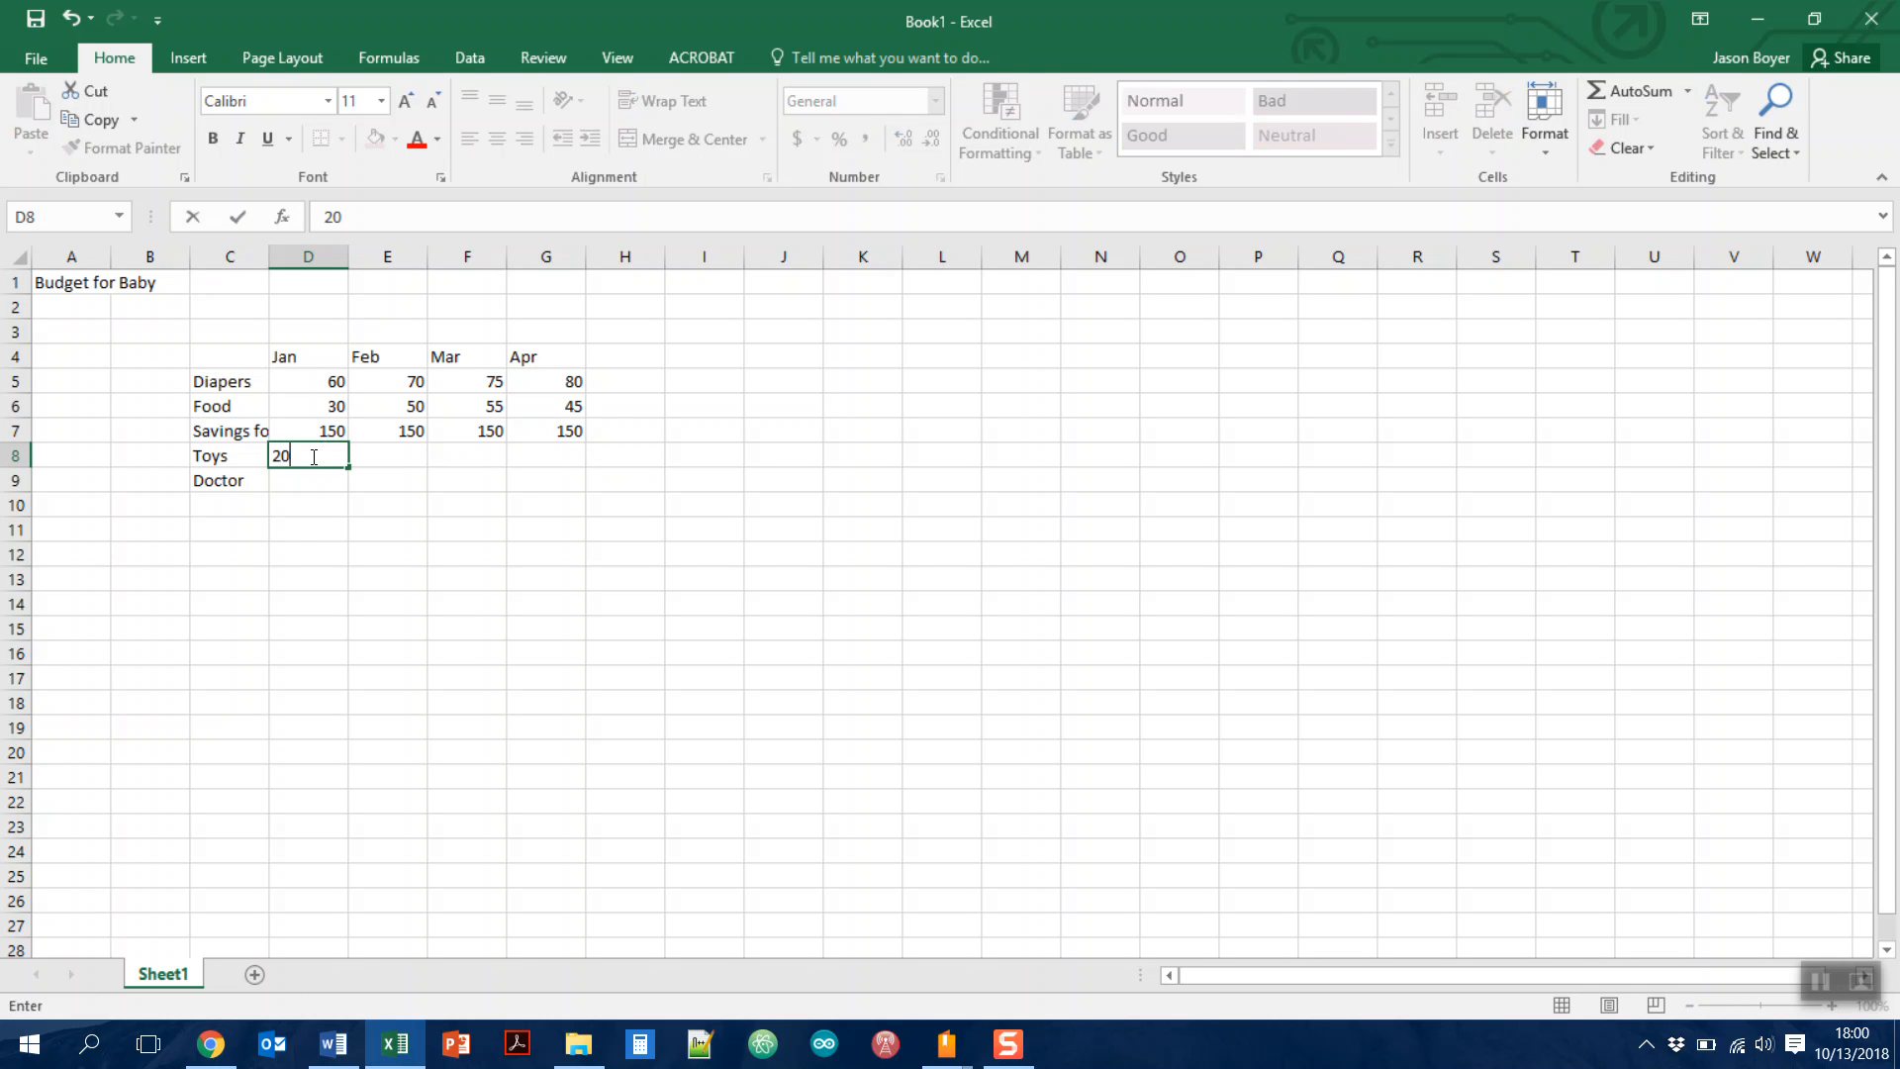
pyautogui.press('Tab')
pyautogui.write('20')
pyautogui.press('Tab')
pyautogui.write('20')
pyautogui.press('Tab')
pyautogui.write('20')
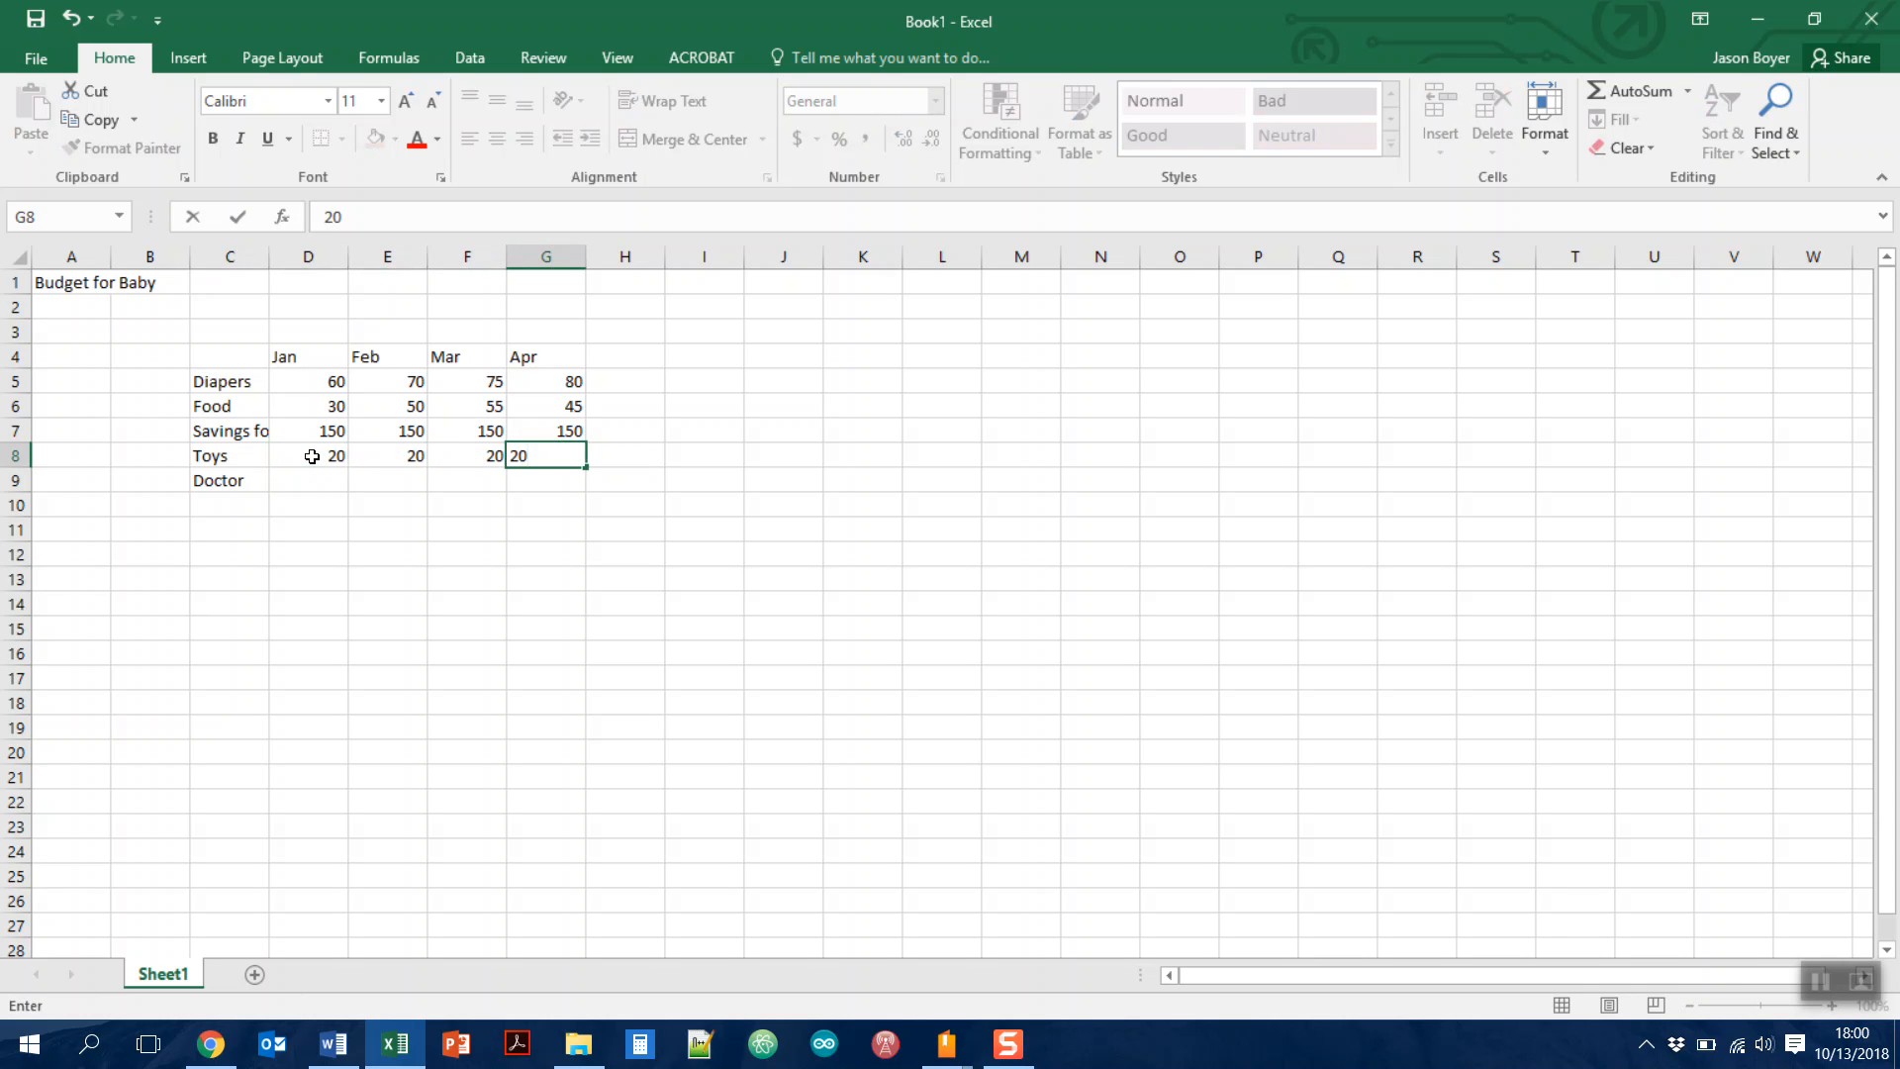
pyautogui.press('Return')
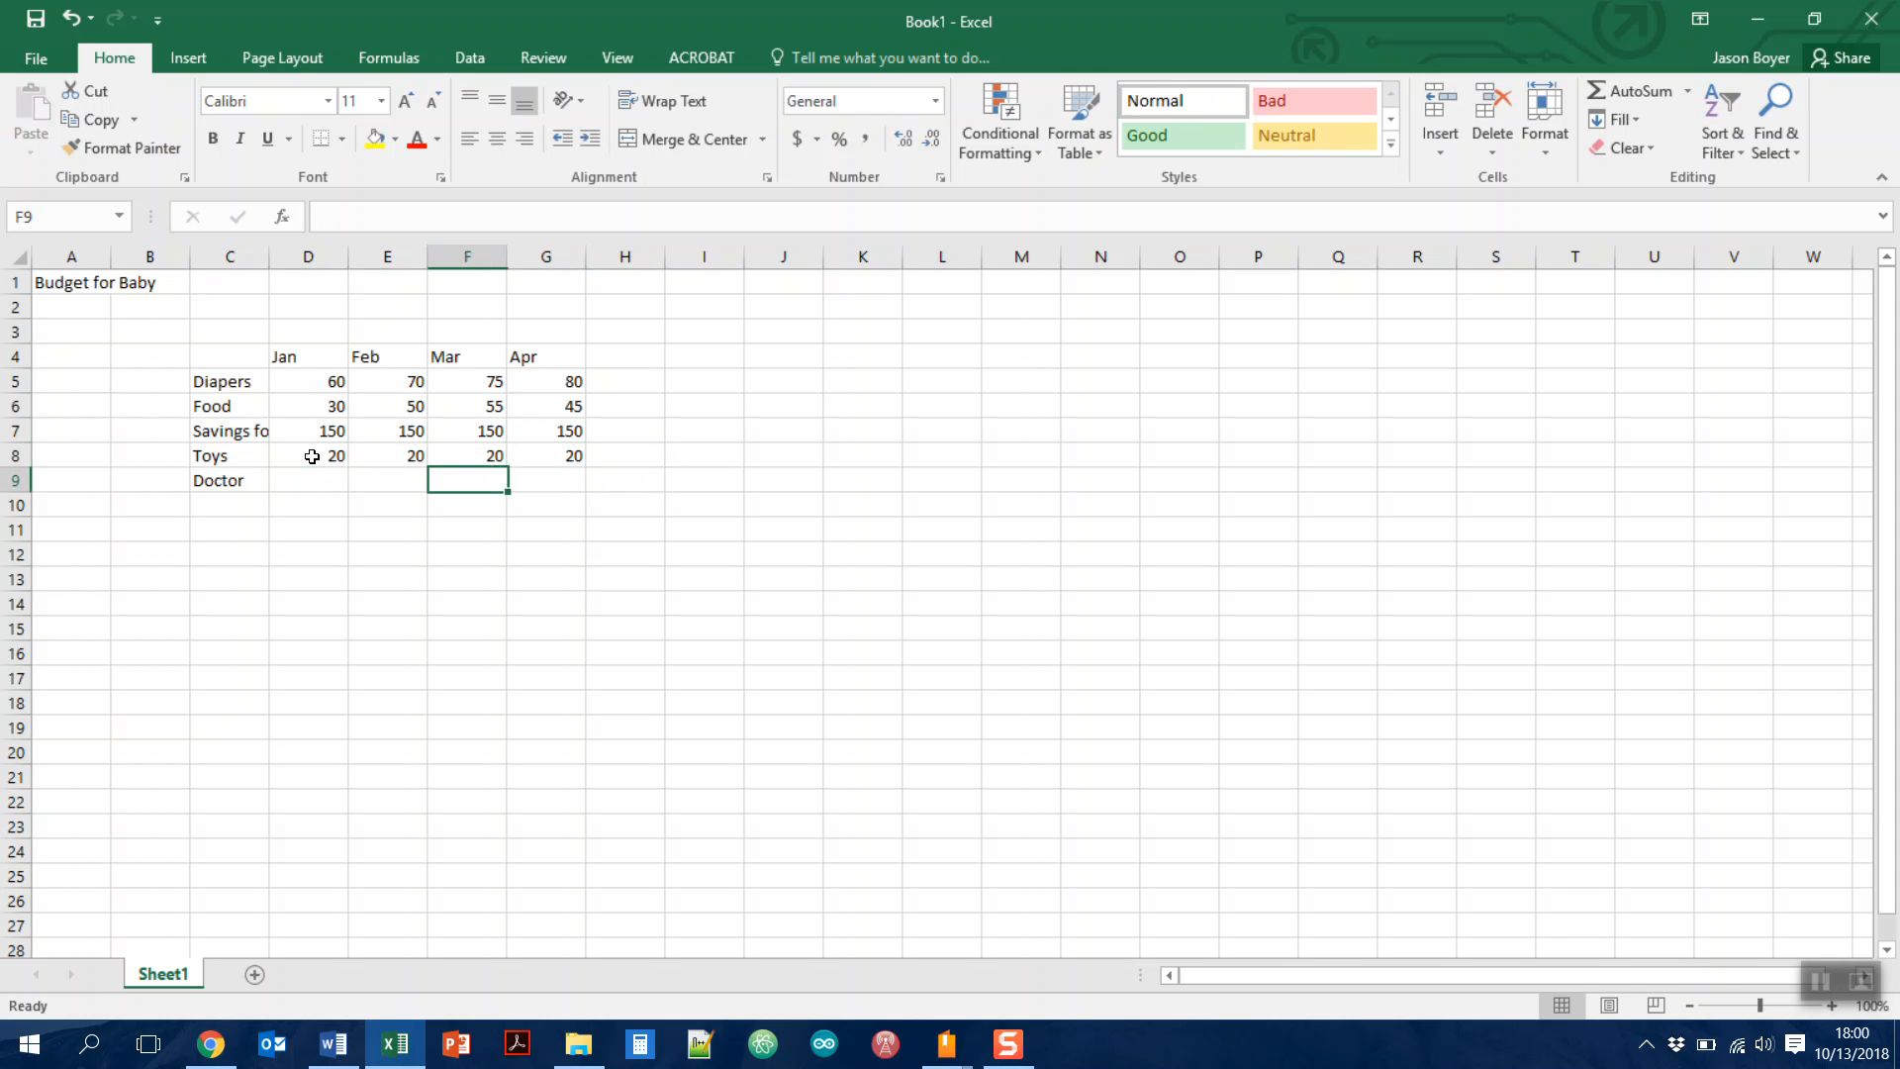
# Fill the Doctor row with 100, 50, 35 and 100 for January through April
pyautogui.write('100')
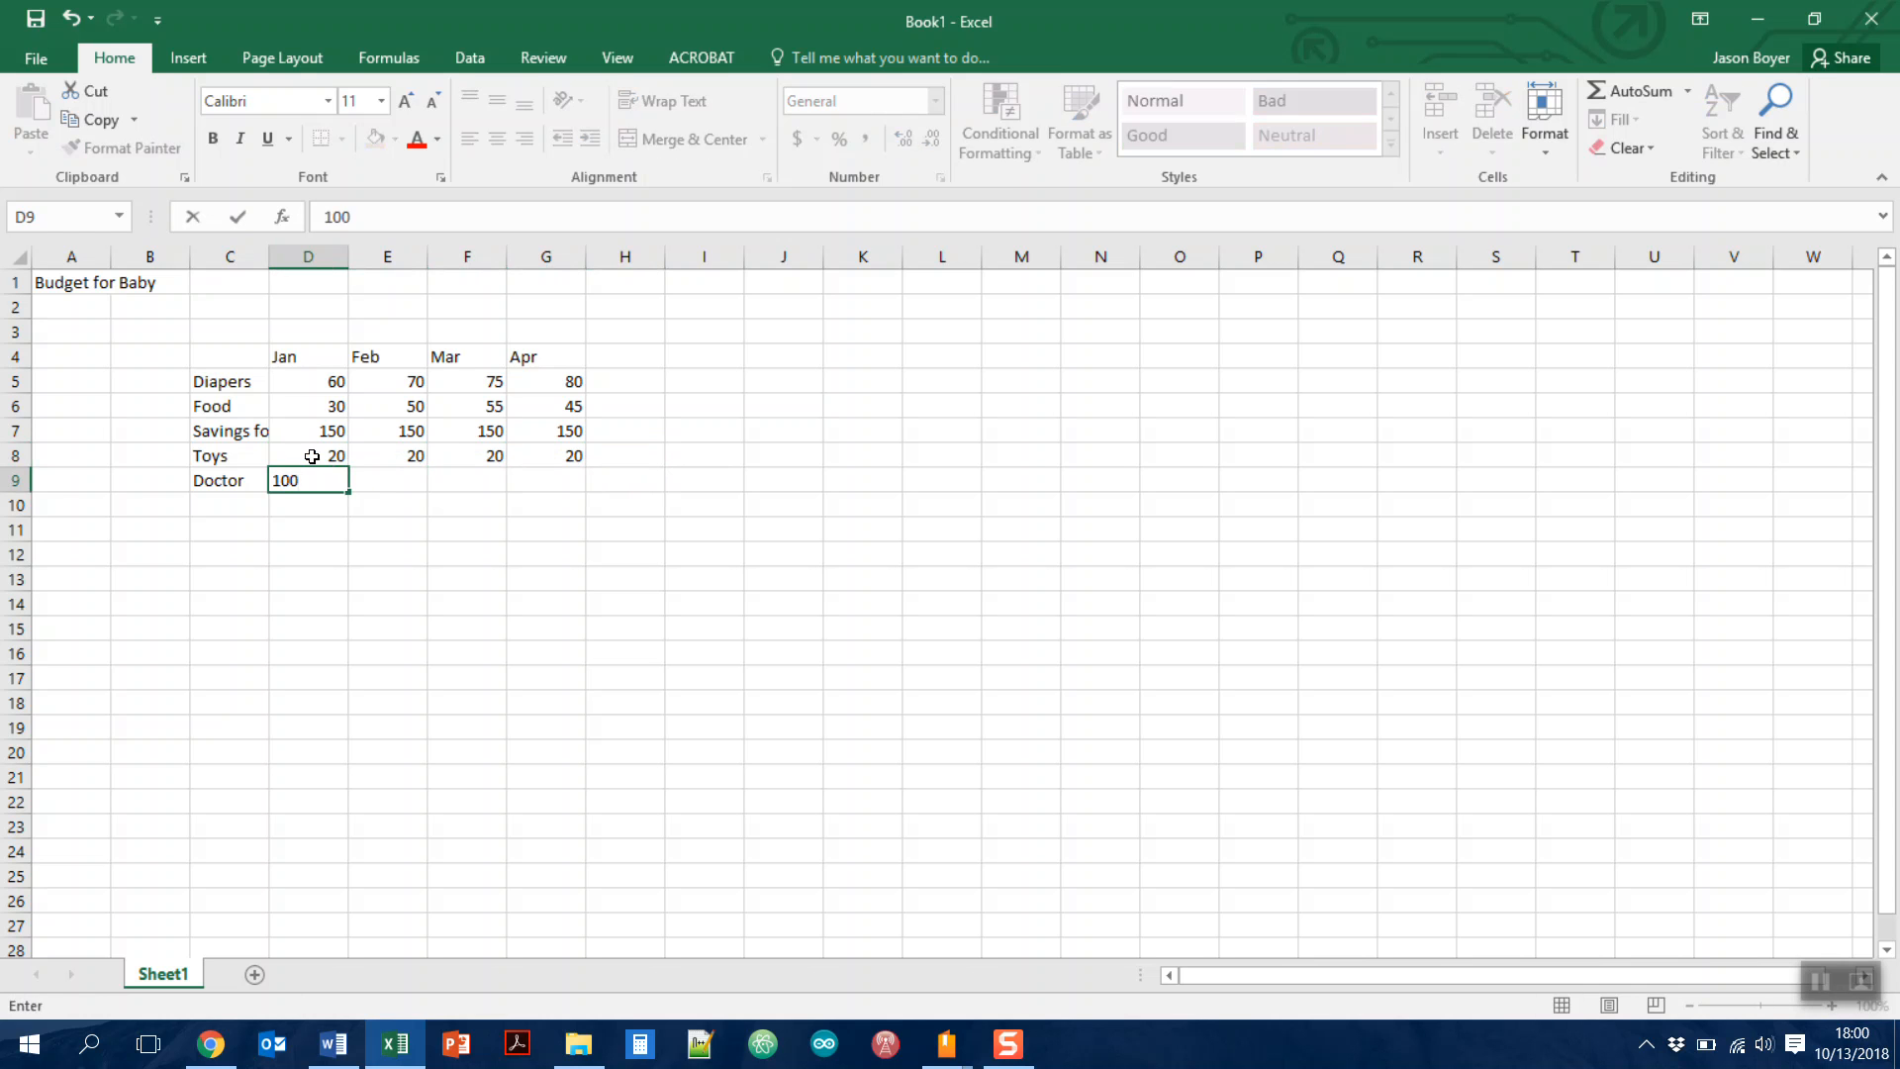
pyautogui.press('Tab')
pyautogui.write('50')
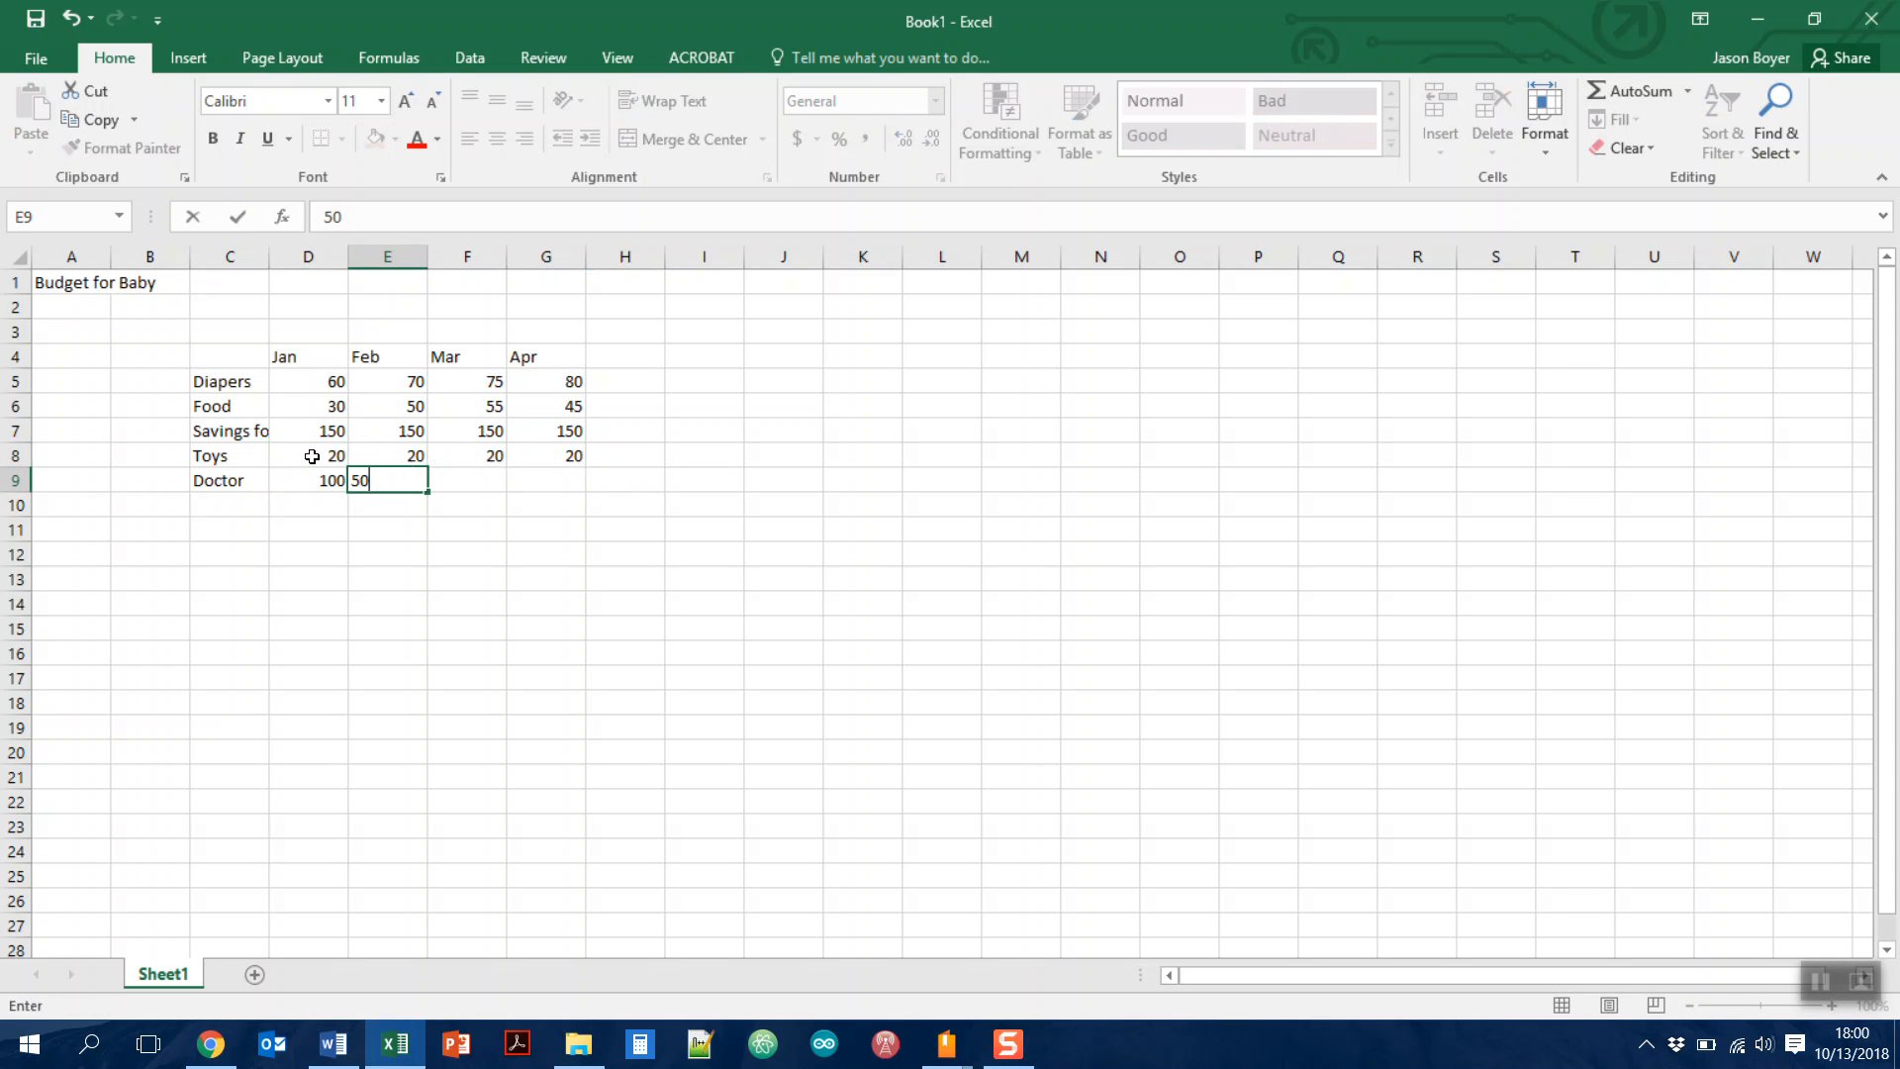
pyautogui.press('Tab')
pyautogui.write('35')
pyautogui.press('Tab')
pyautogui.write('100')
pyautogui.press('Tab')
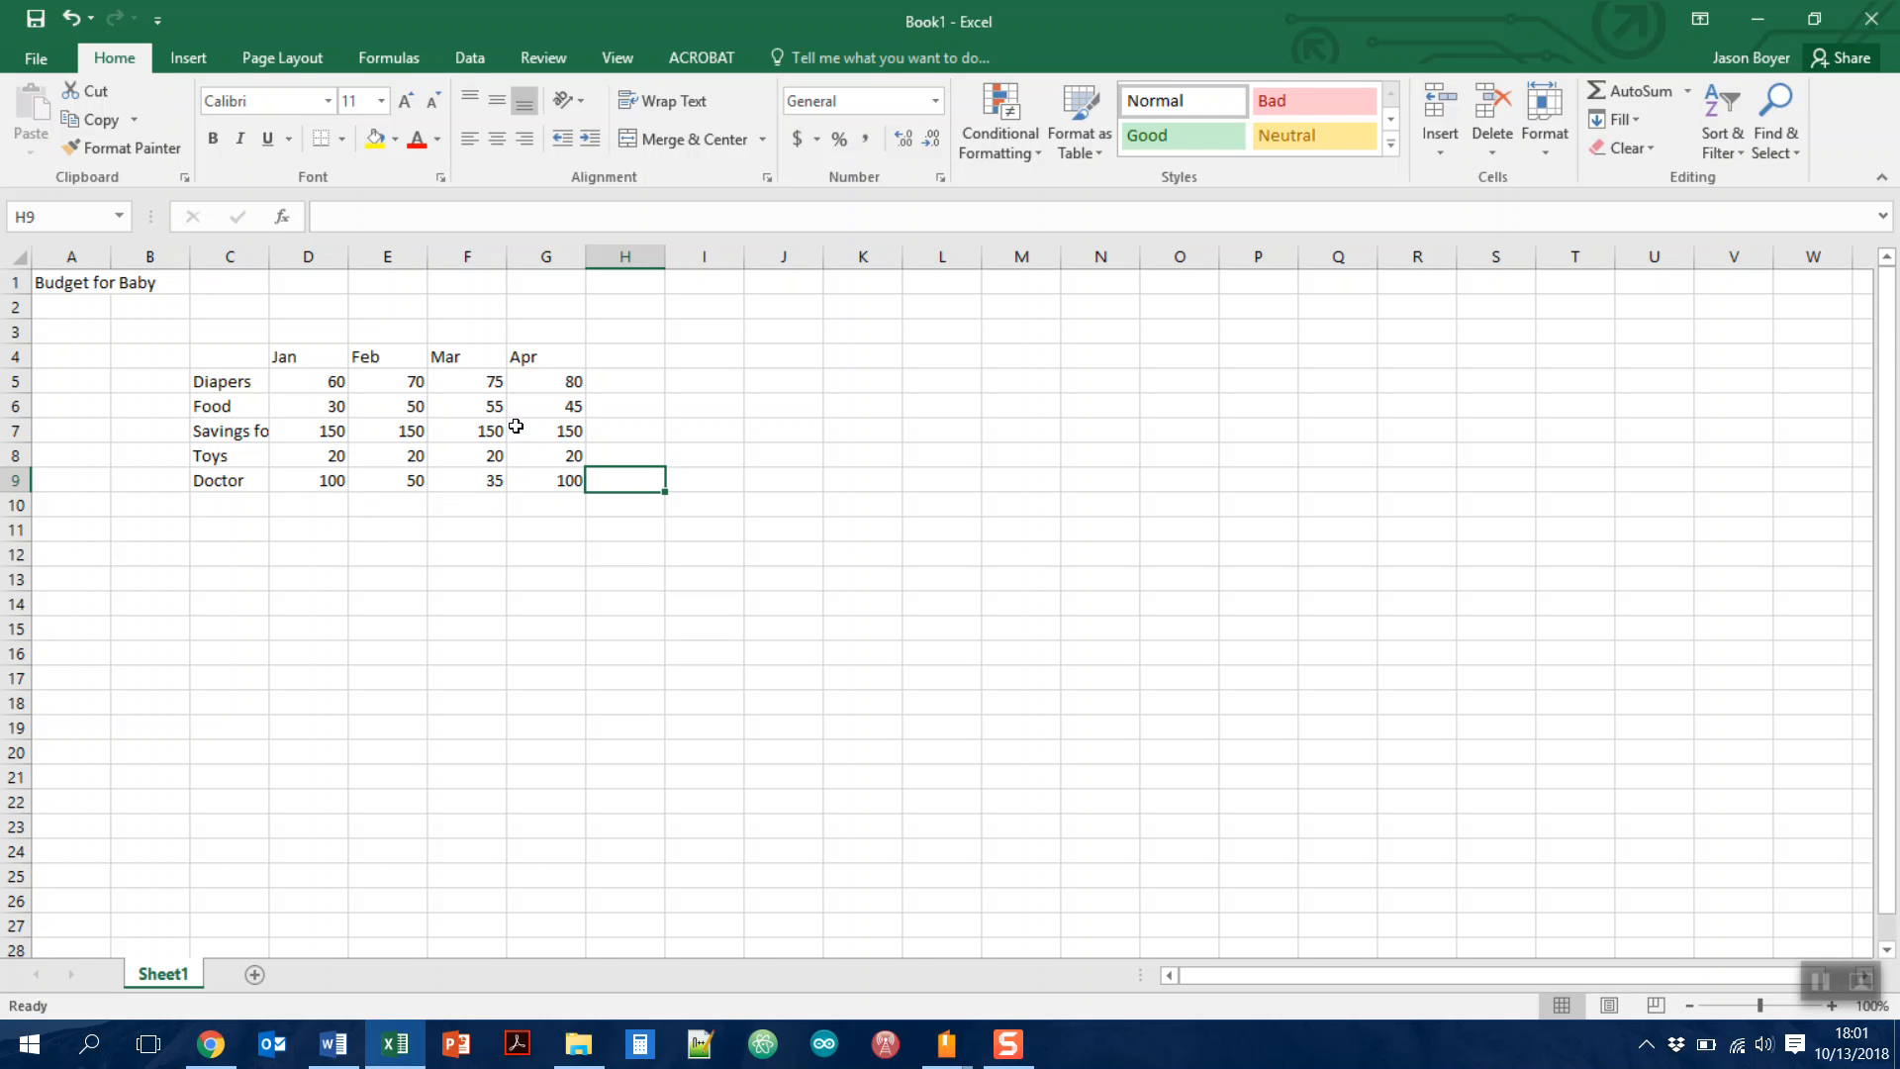
# Try moving the Apr heading from G4 to J4 and undo the move
pyautogui.click(551, 358)
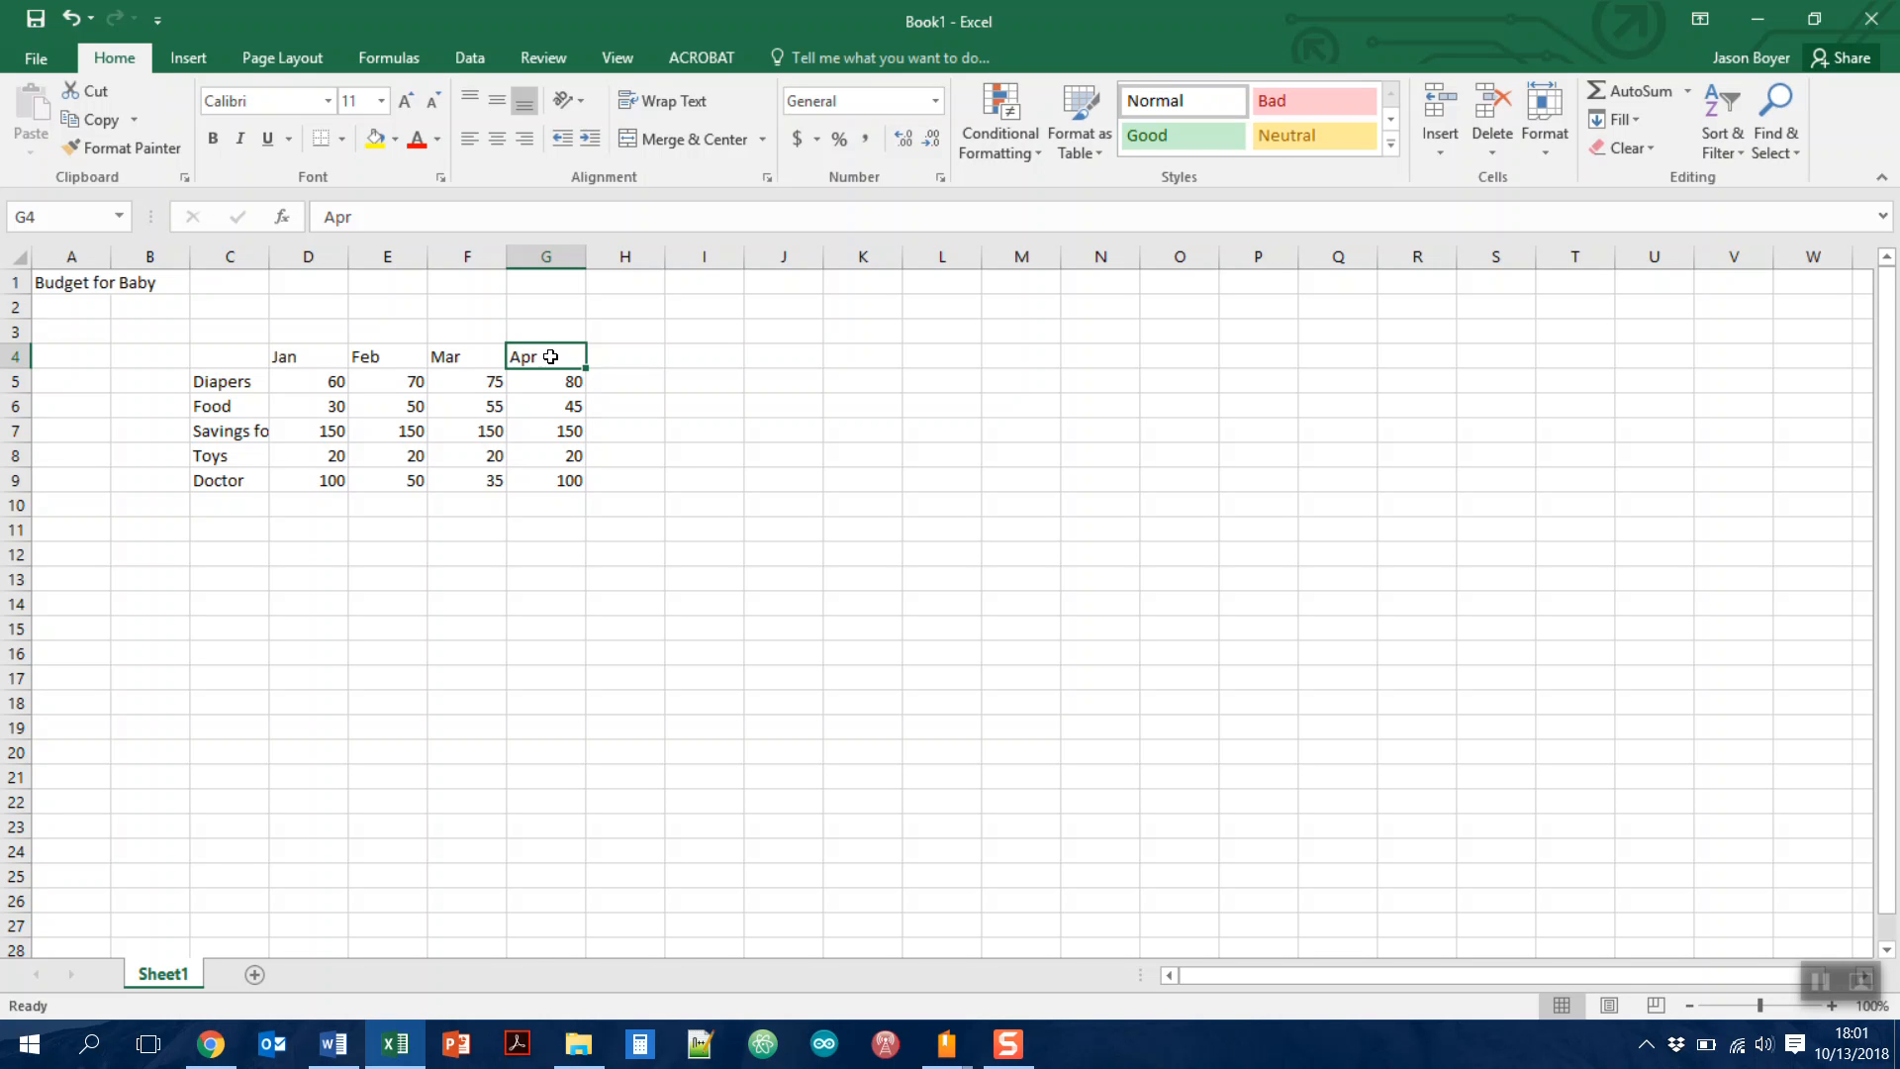
pyautogui.moveTo(550, 356); pyautogui.dragTo(723, 359)
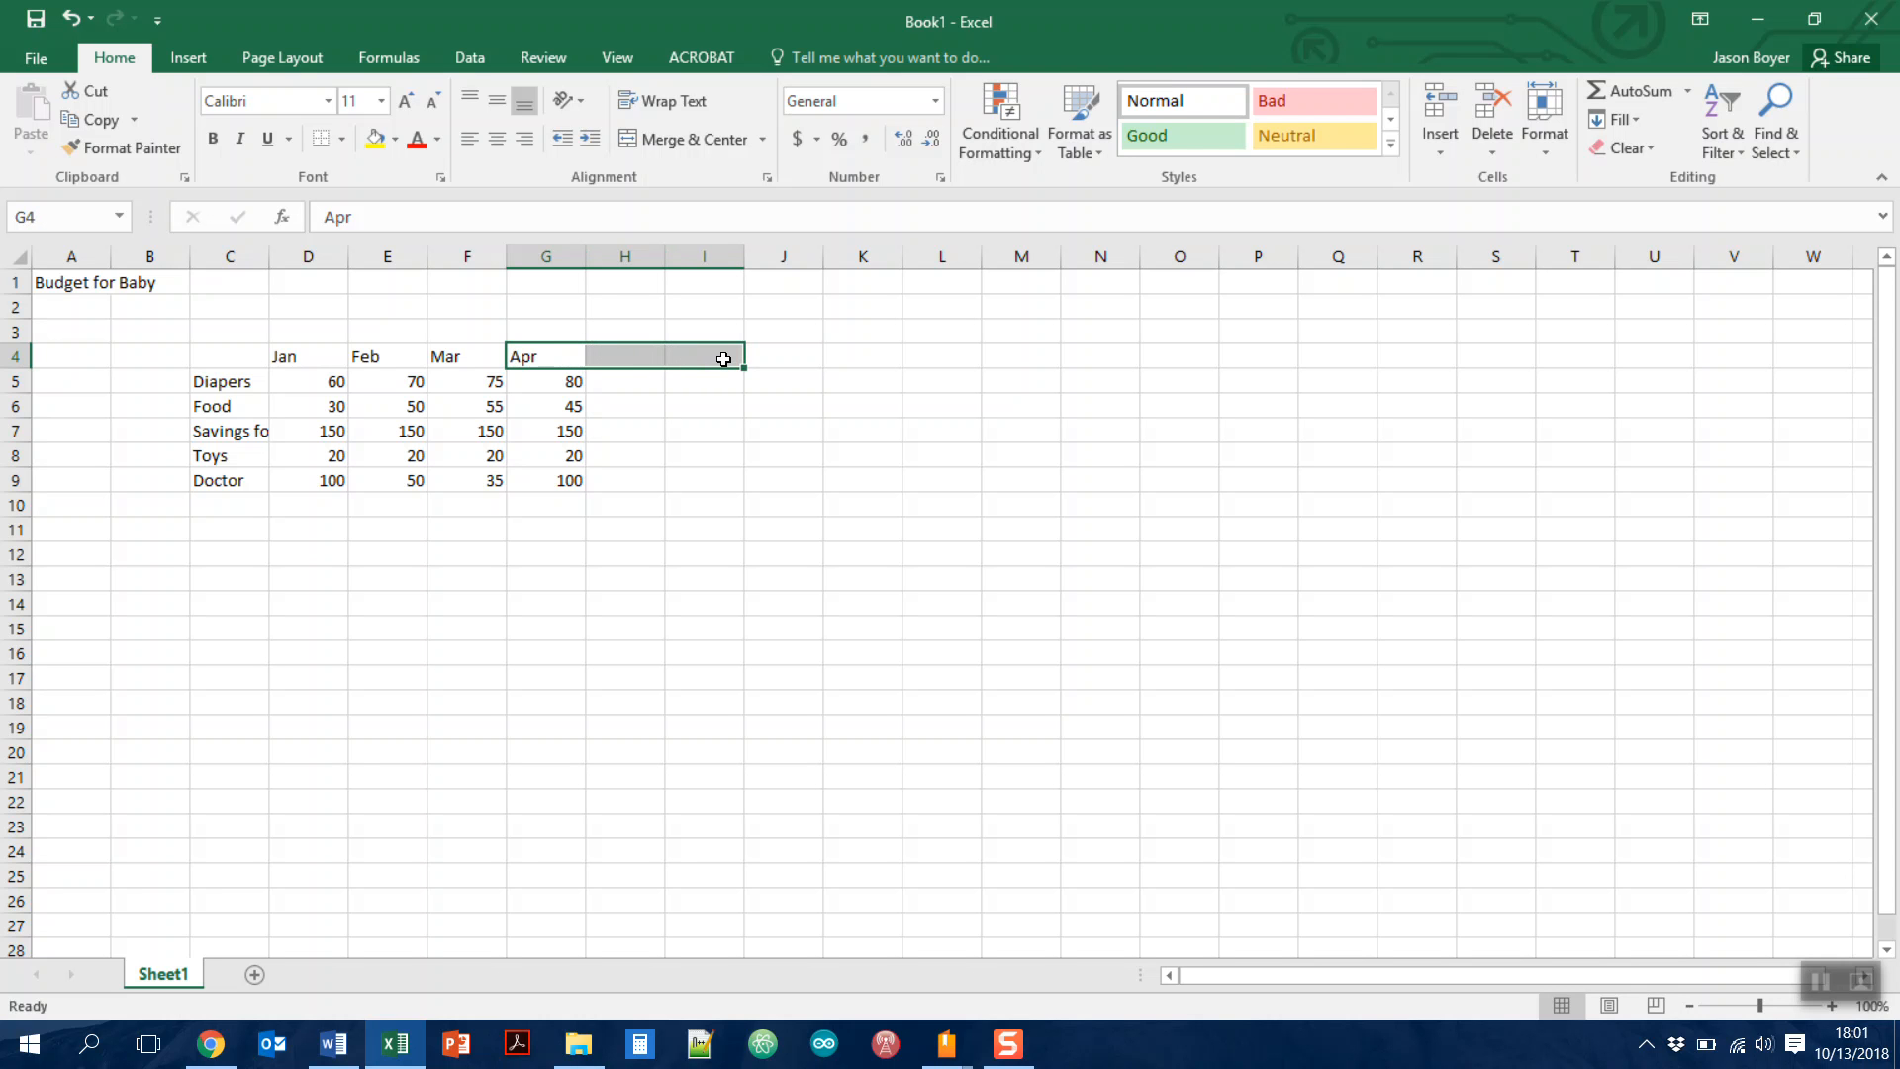
pyautogui.click(621, 379)
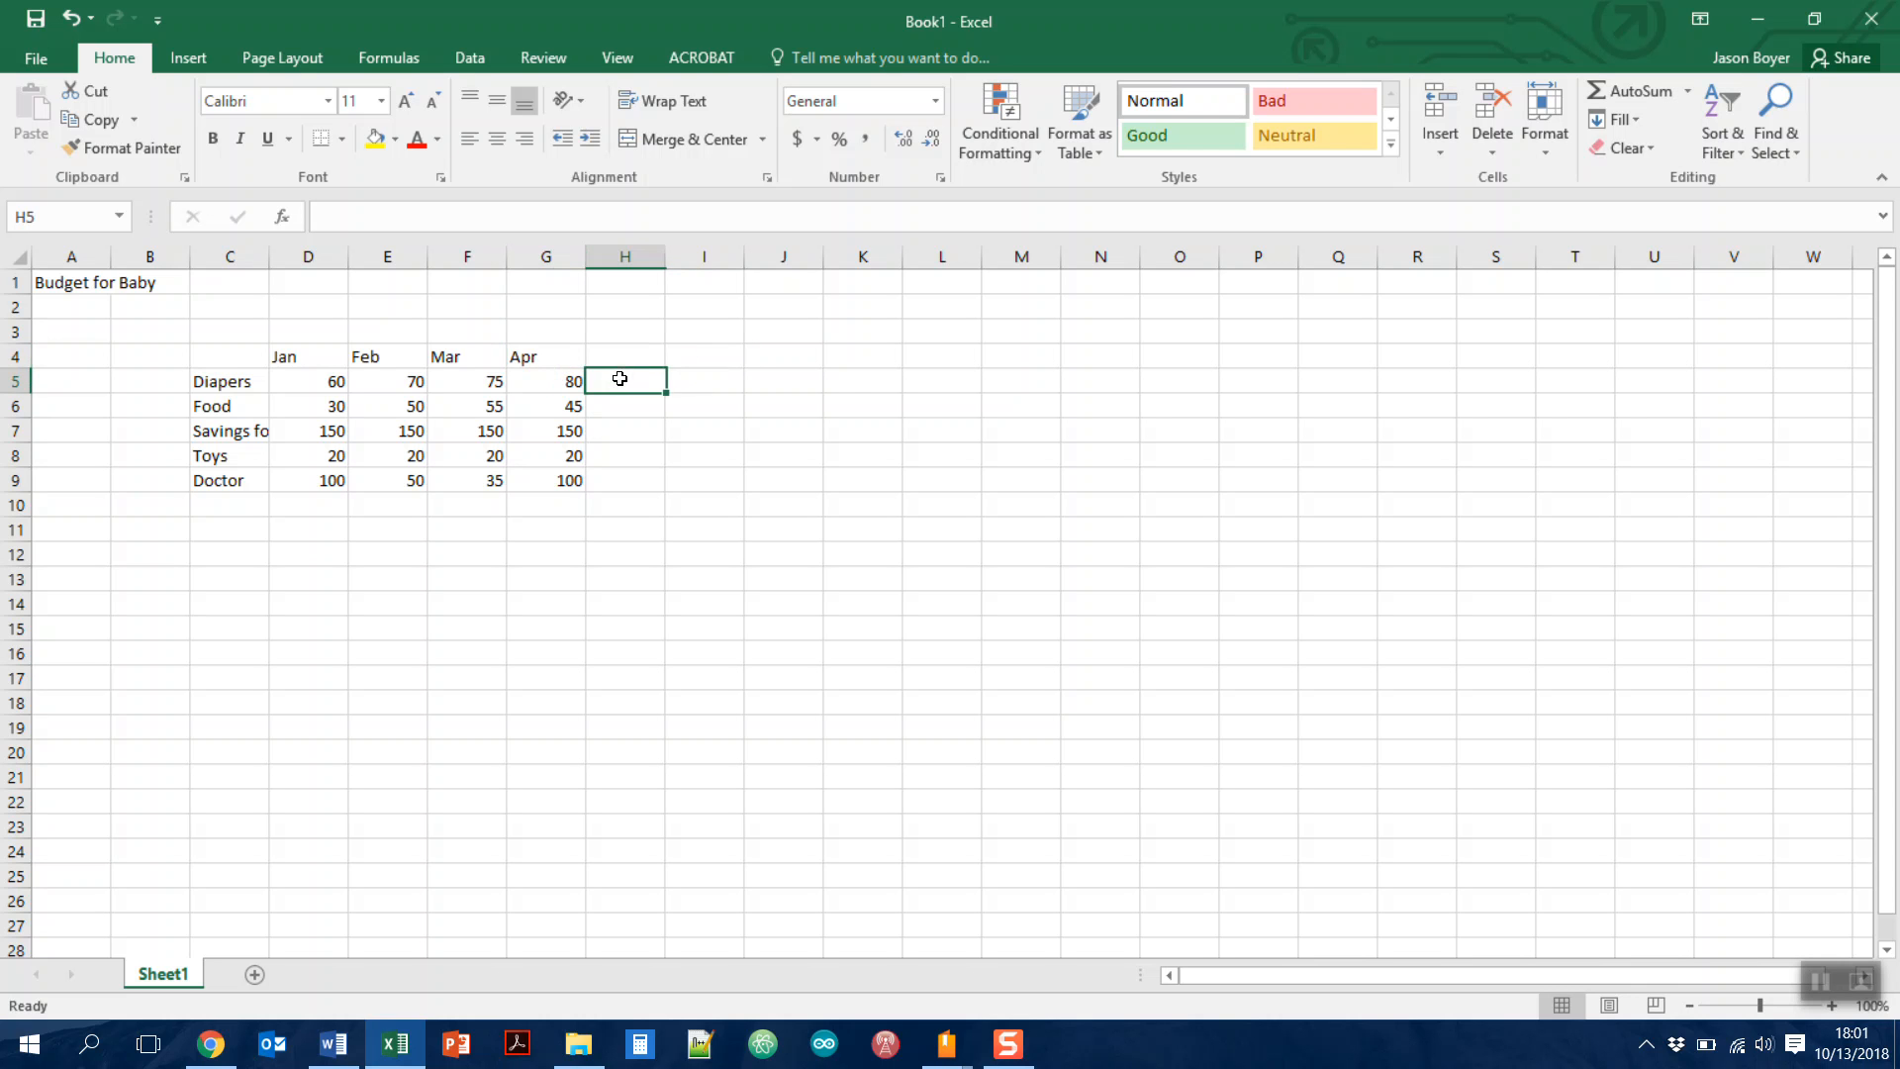
pyautogui.click(577, 349)
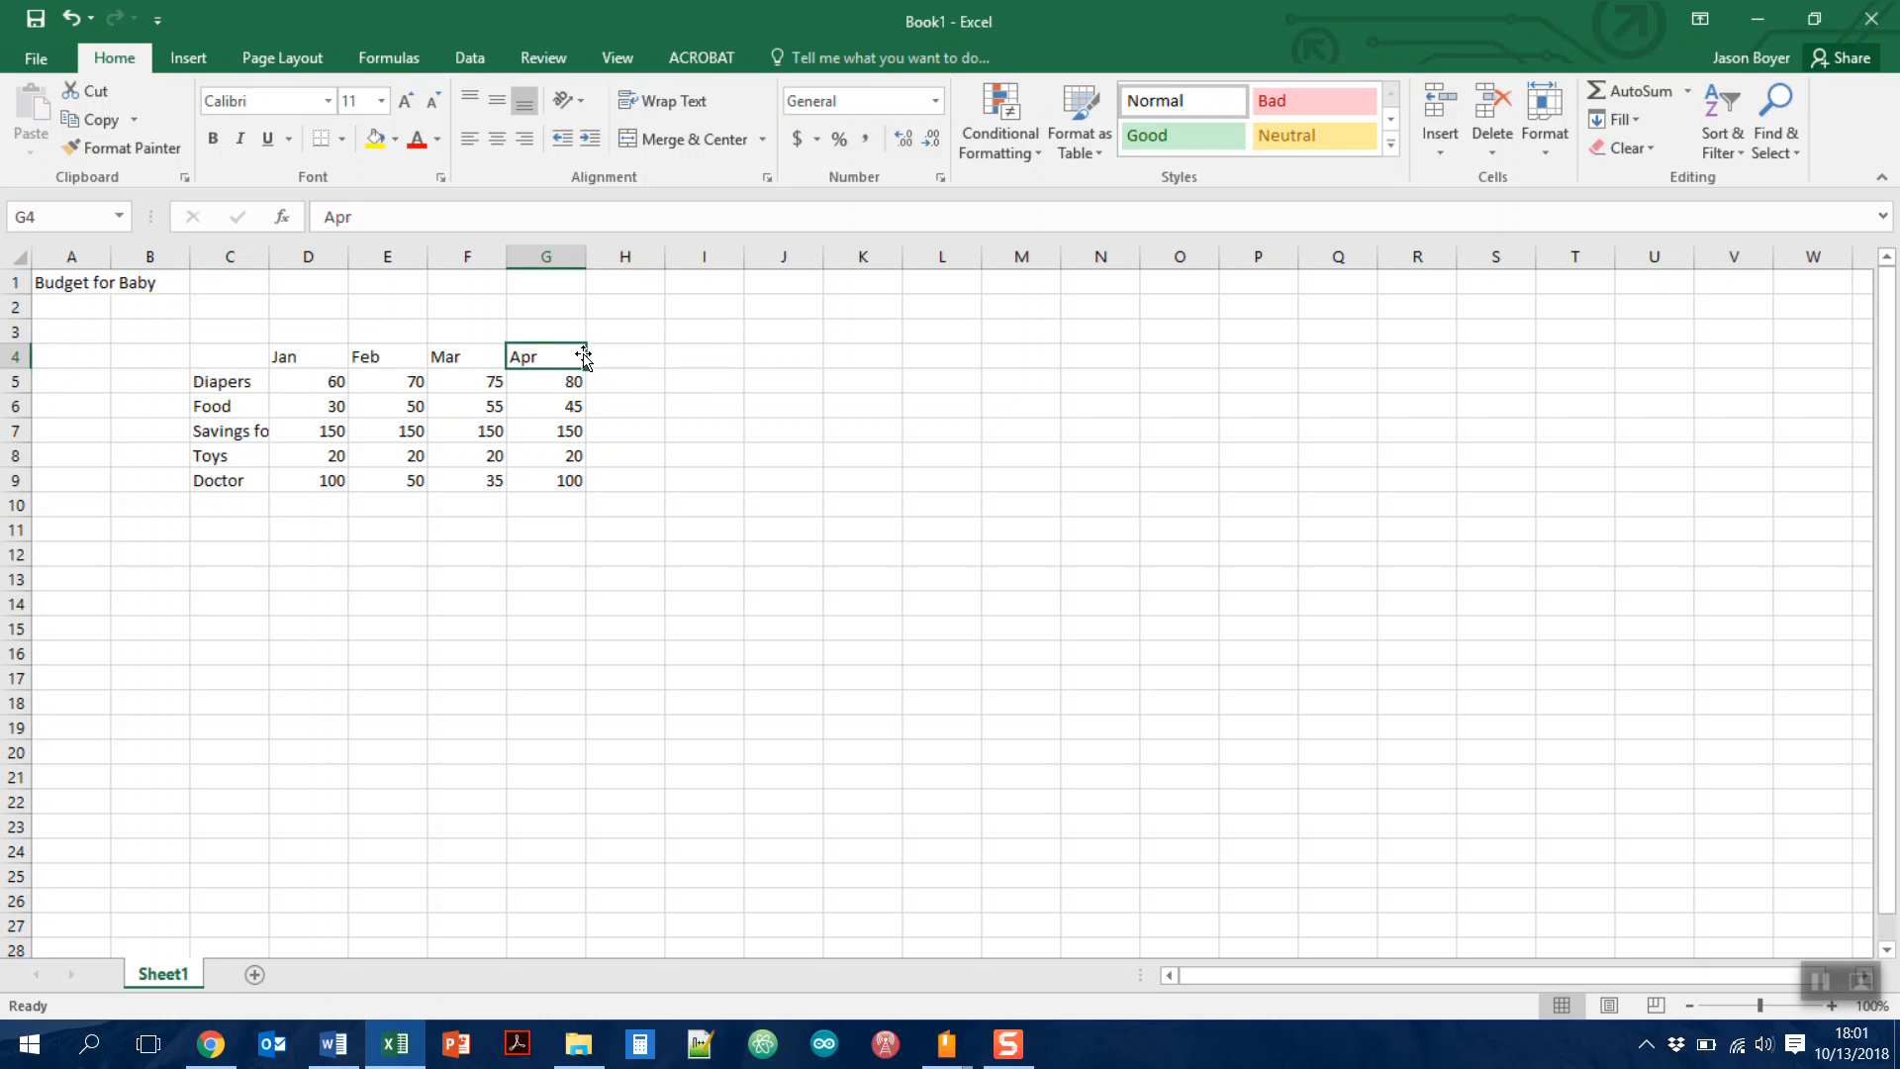
pyautogui.moveTo(584, 358); pyautogui.dragTo(758, 362)
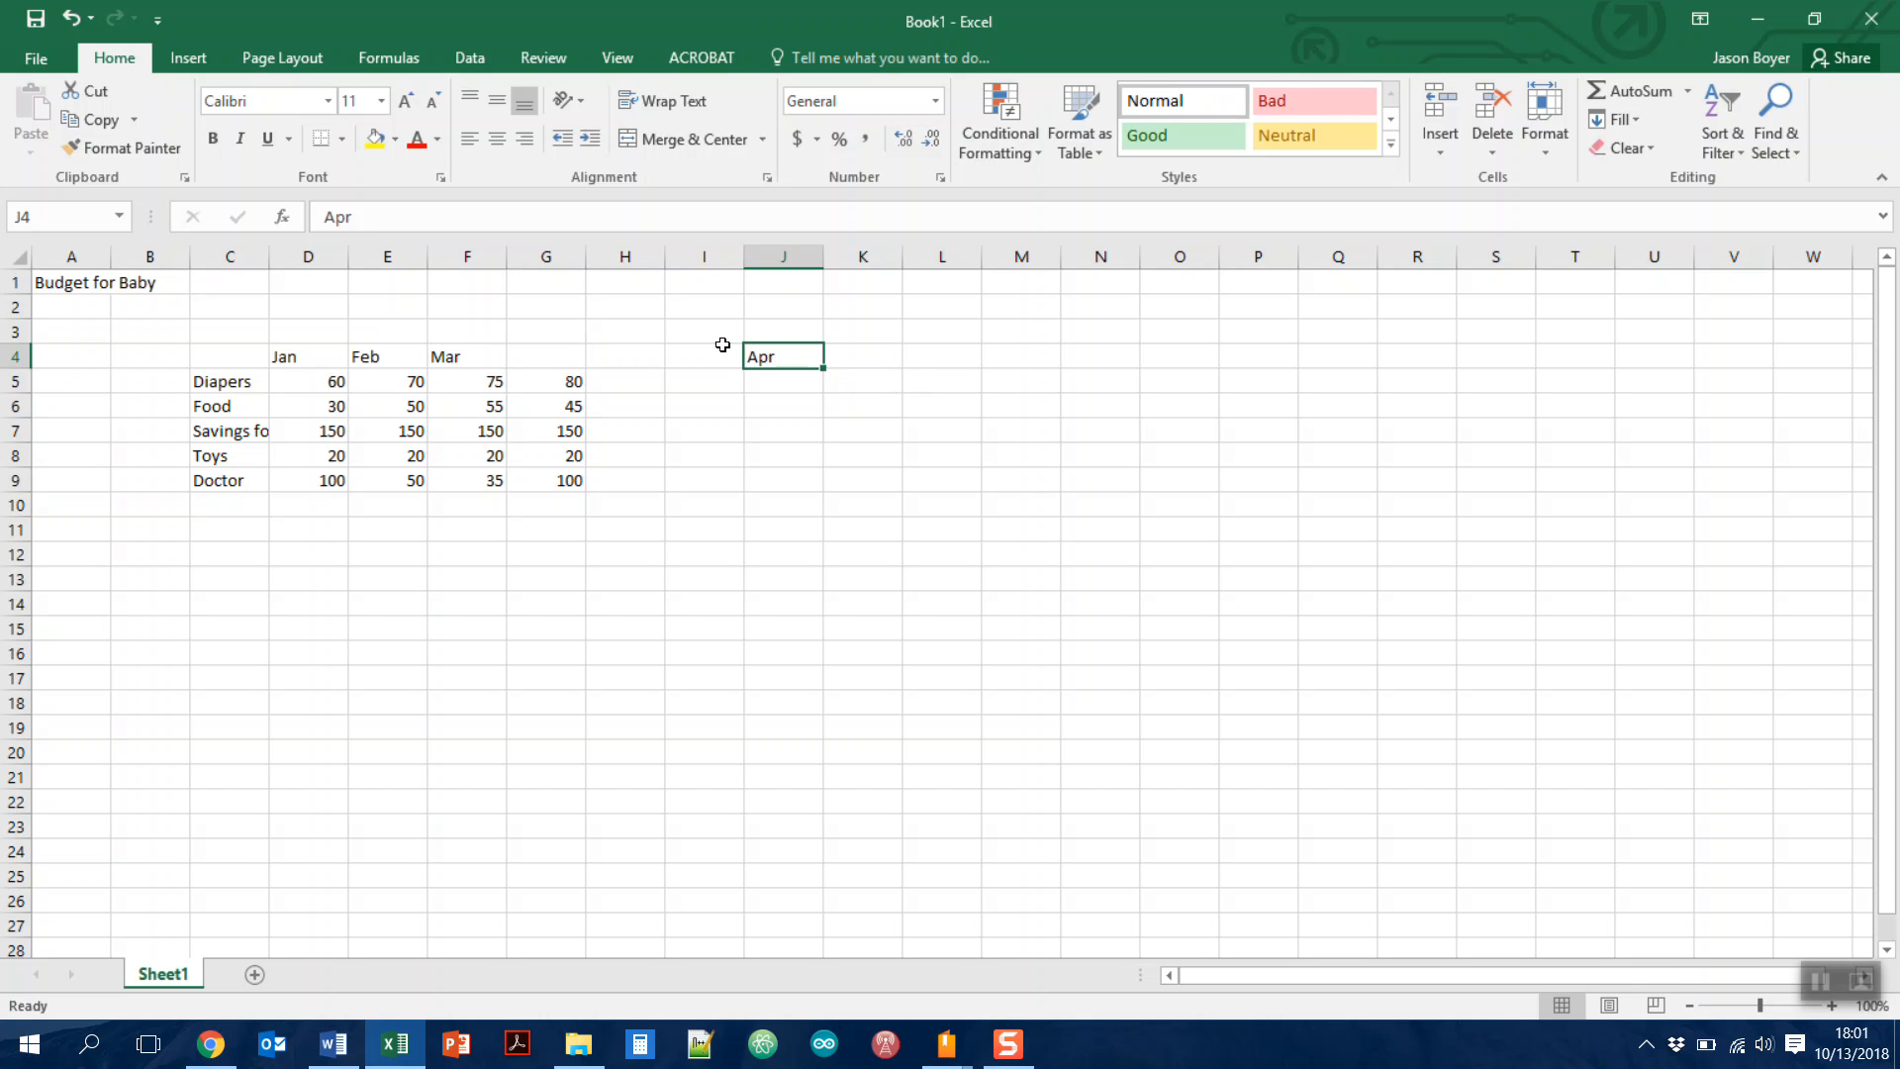
pyautogui.click(75, 19)
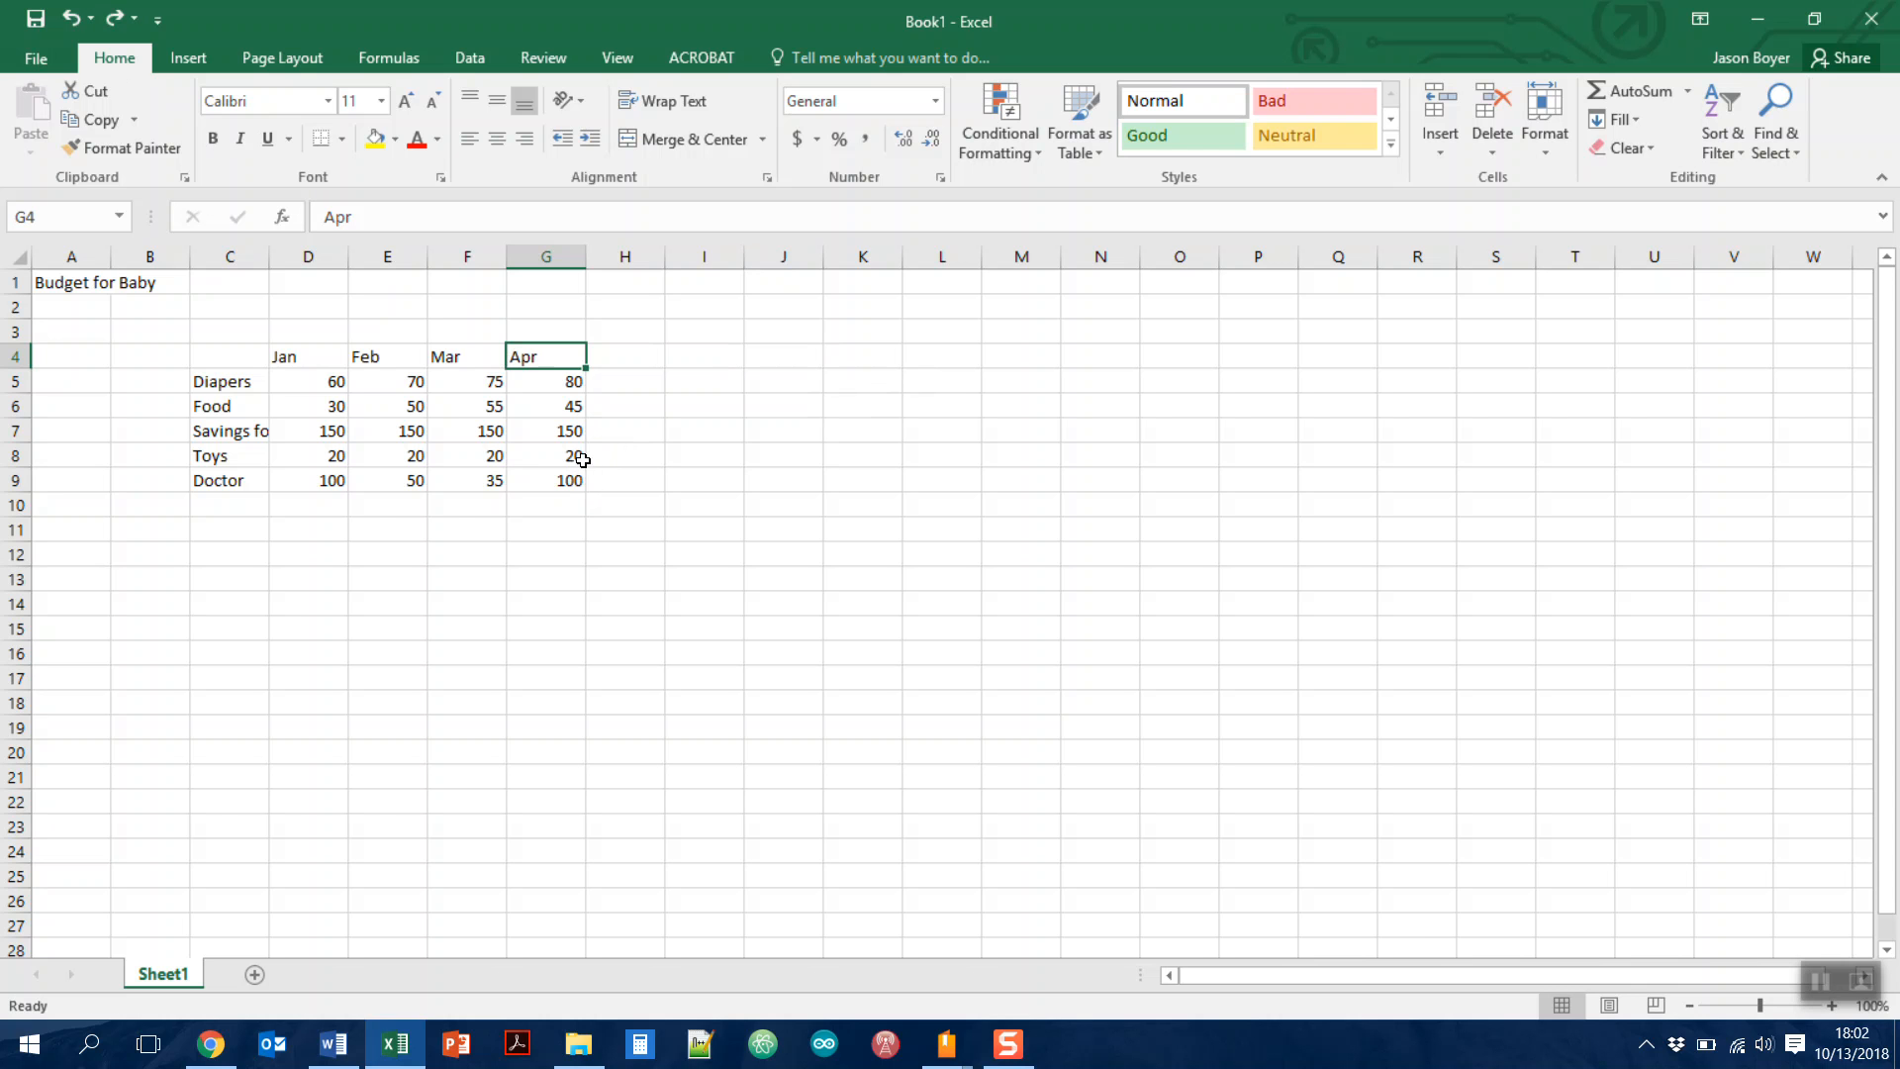
# Clear the Savings for College amounts in E7:G7 and autofill 150 from D7 across them
pyautogui.moveTo(410, 430); pyautogui.dragTo(547, 442)
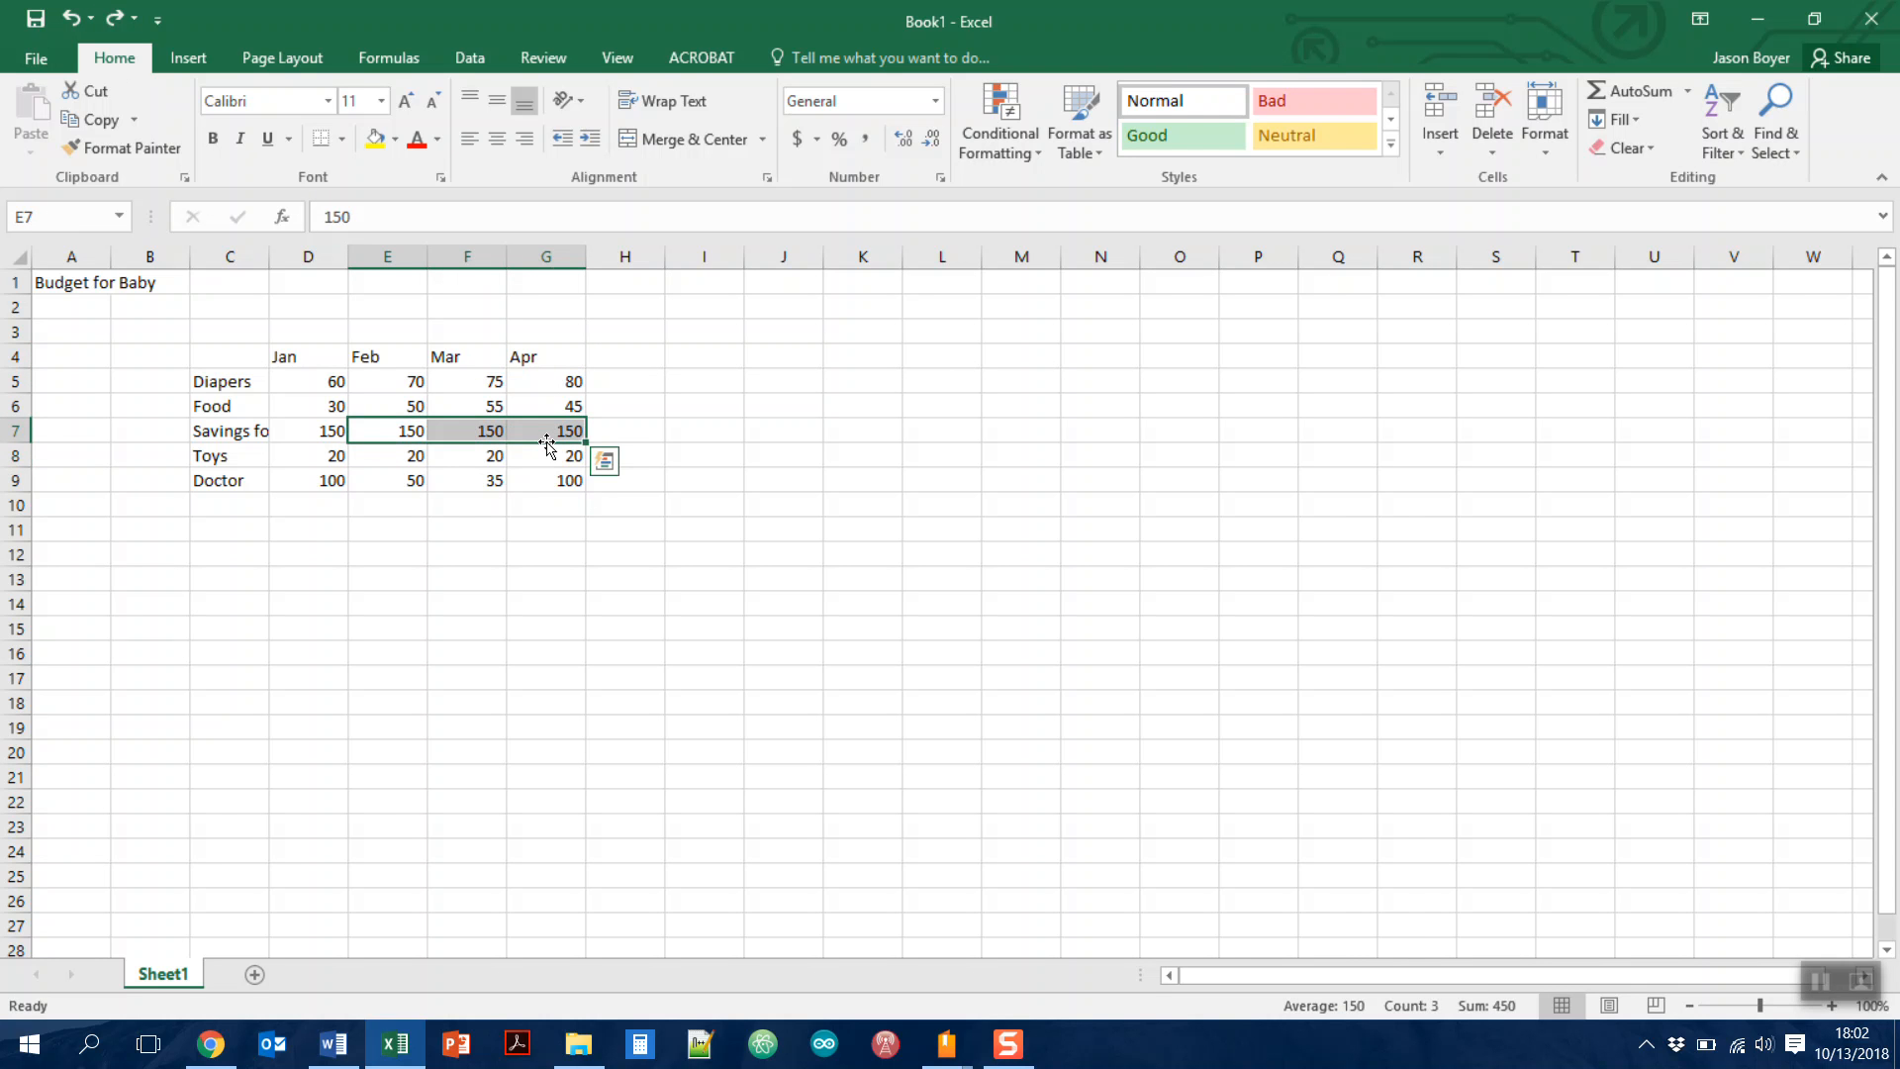
pyautogui.press('Delete')
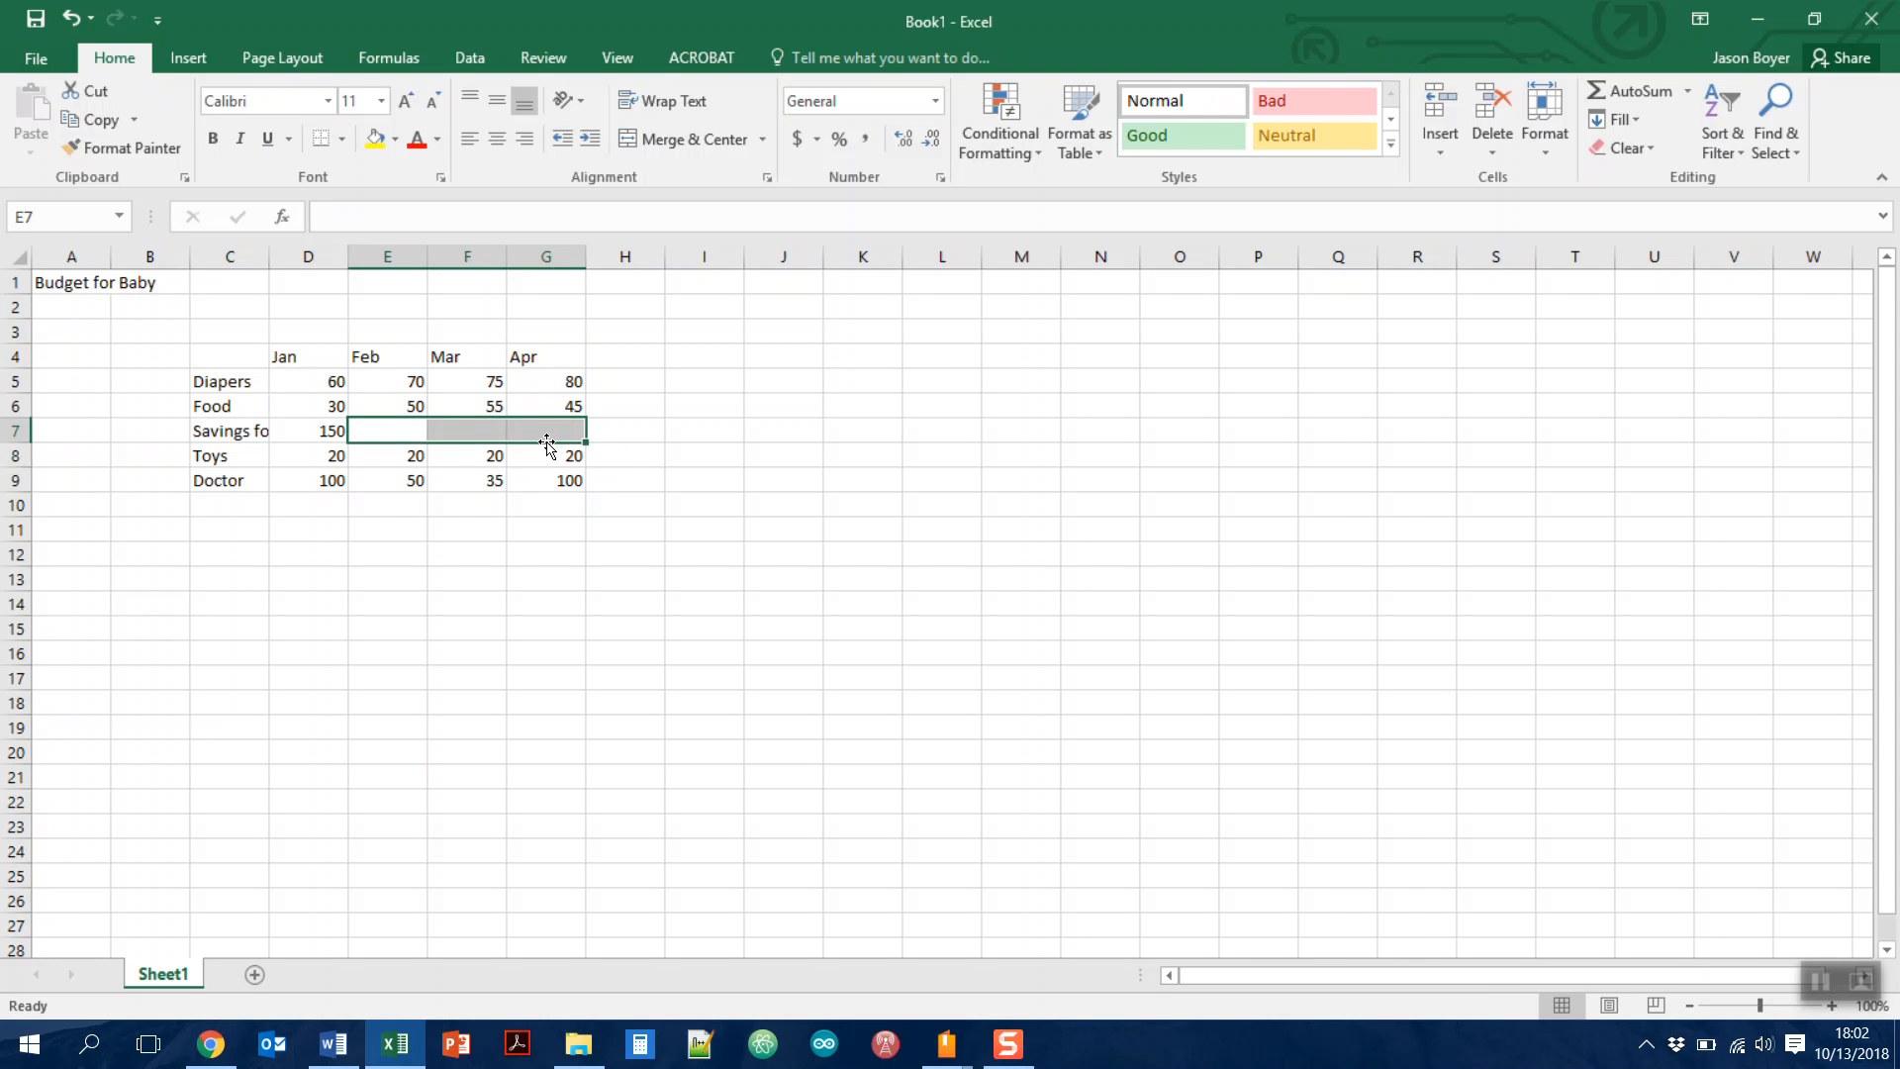
pyautogui.click(338, 428)
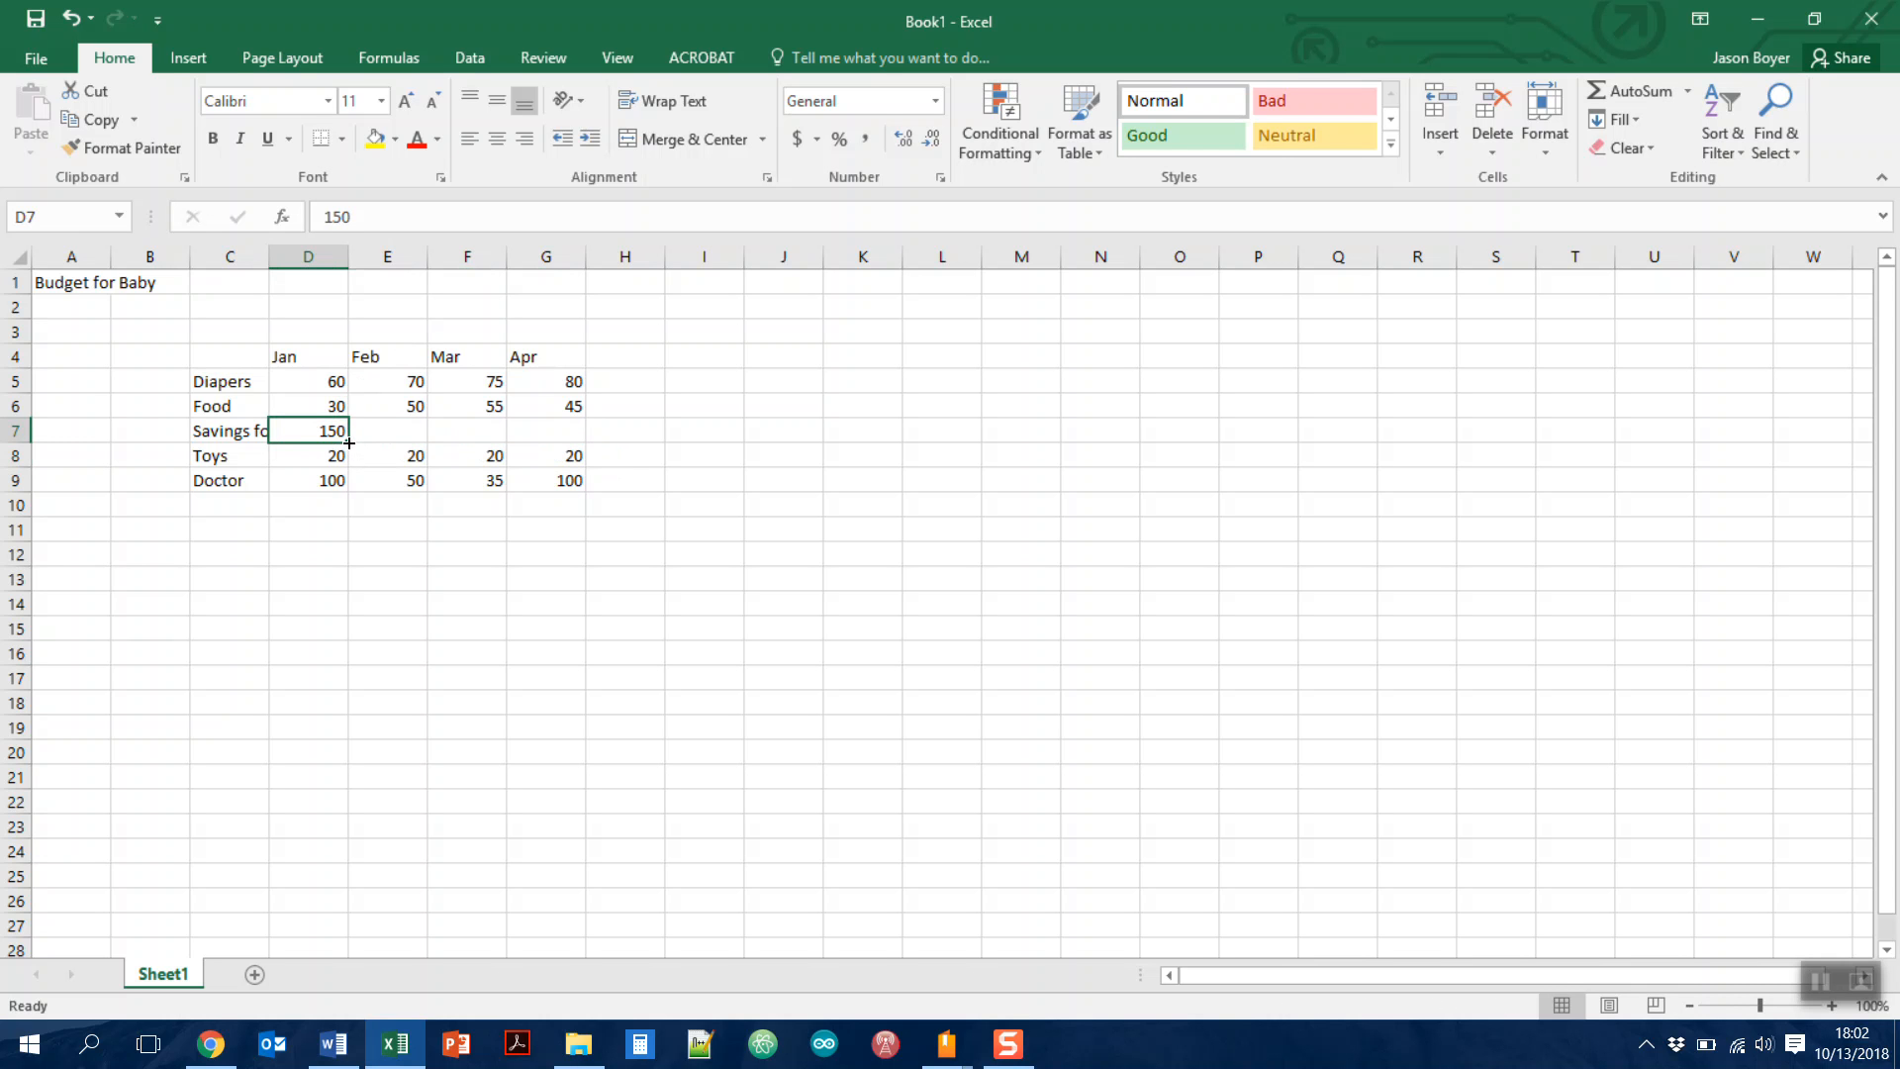
pyautogui.moveTo(350, 442); pyautogui.dragTo(557, 433)
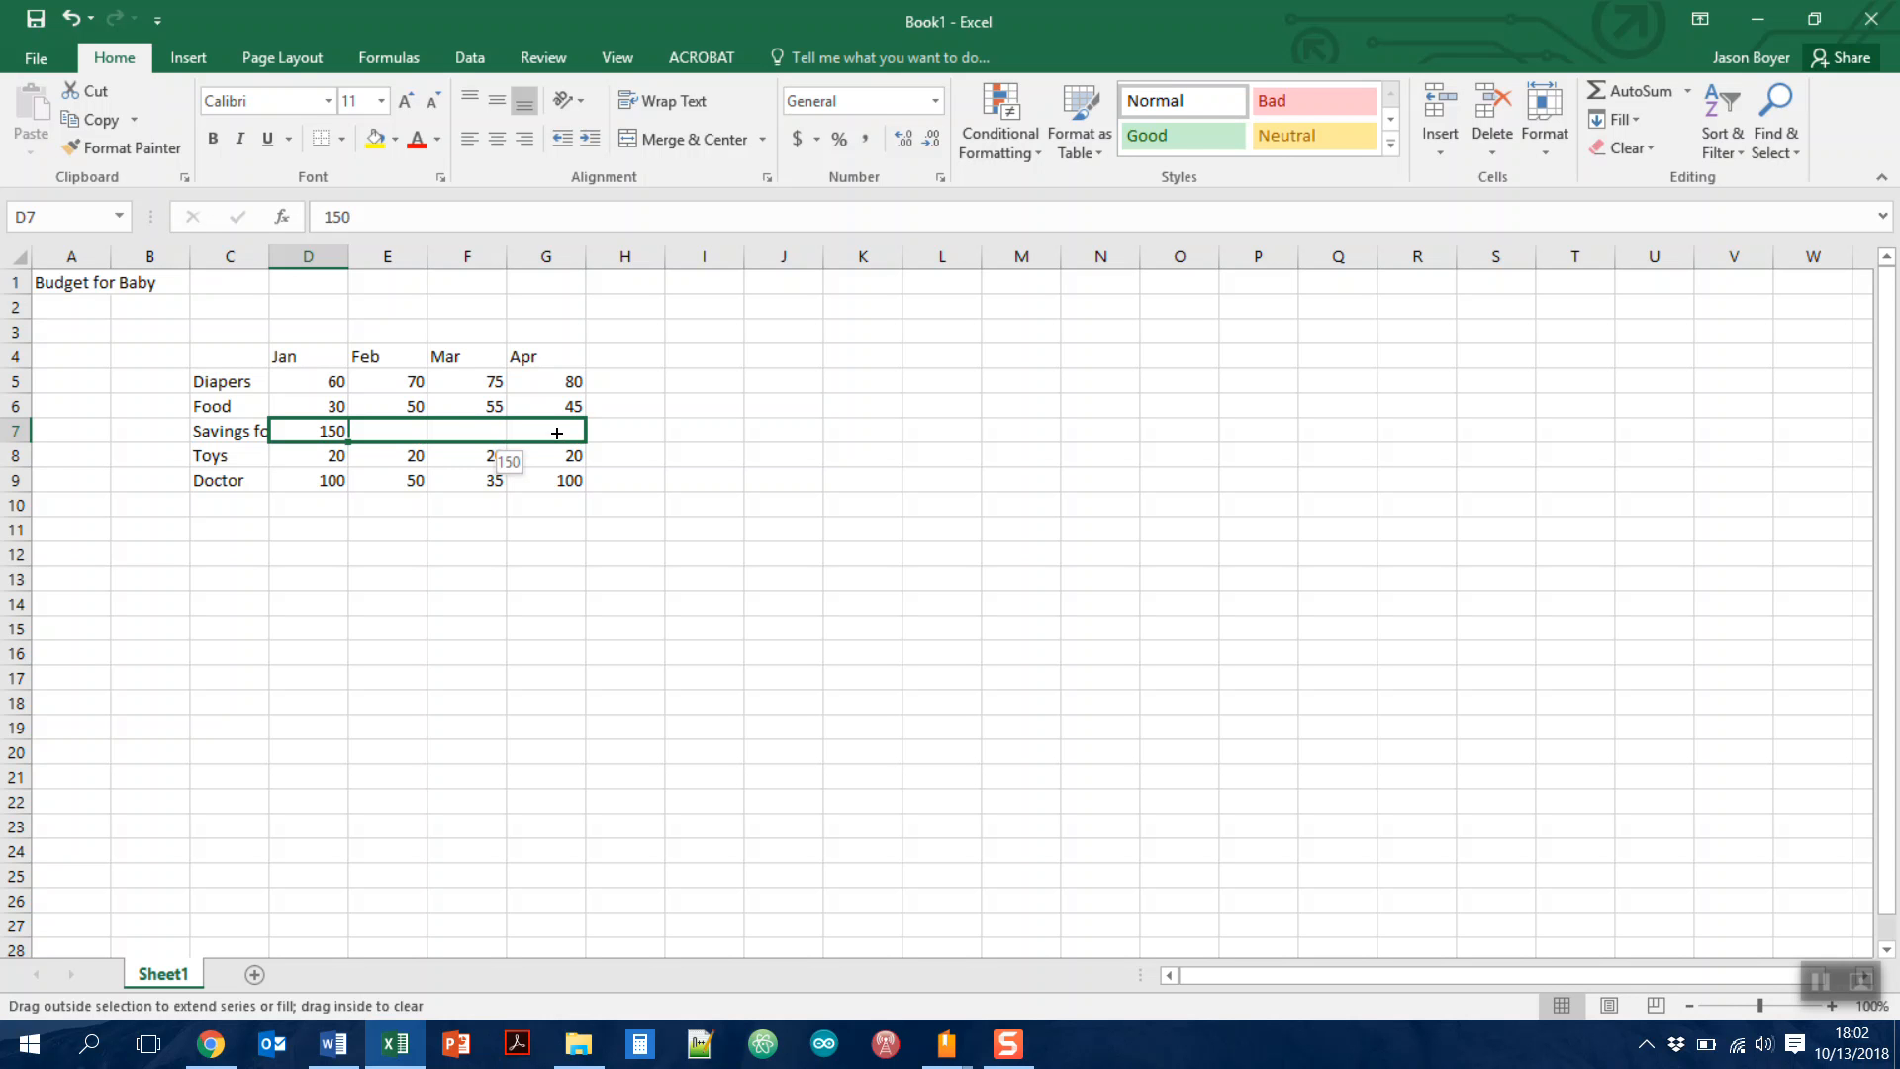
pyautogui.moveTo(557, 433); pyautogui.dragTo(560, 433)
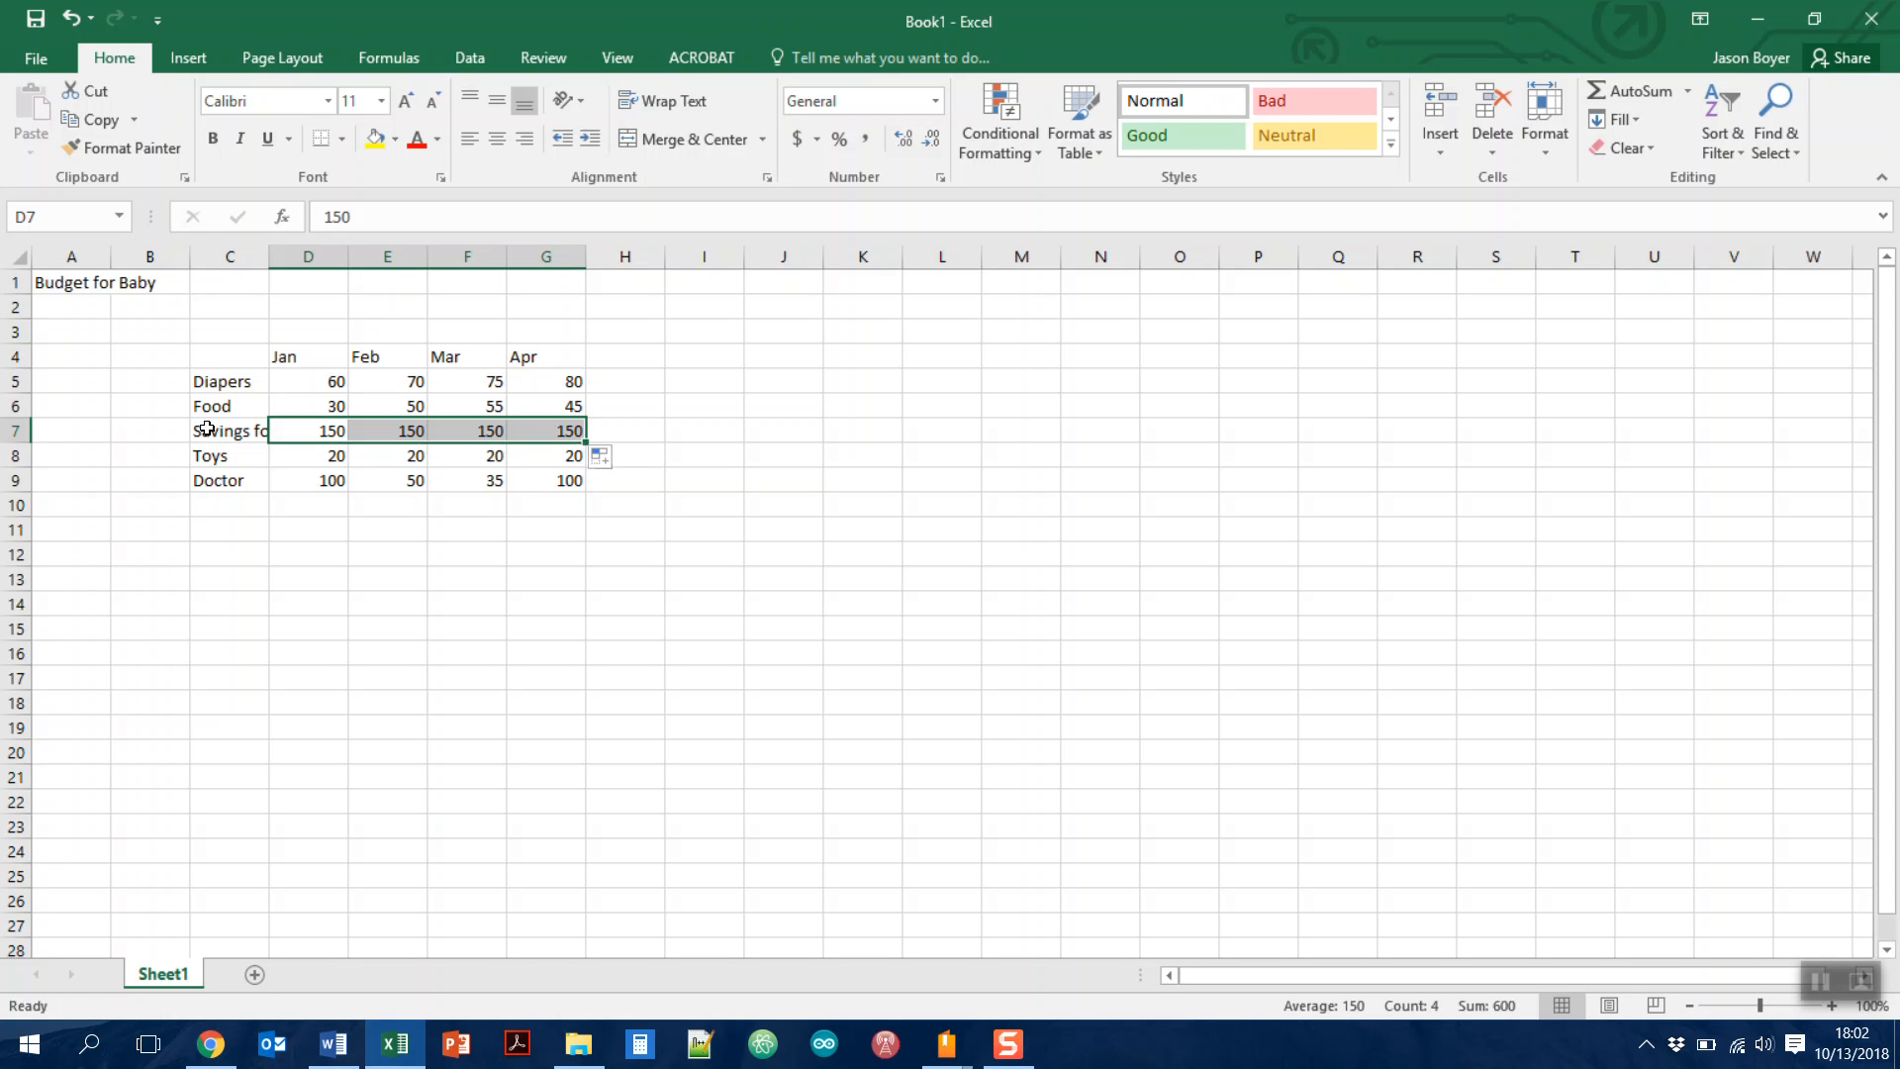
# Make the month headings Jan through Apr in D4:G4 bold and give them a bottom border
pyautogui.click(284, 358)
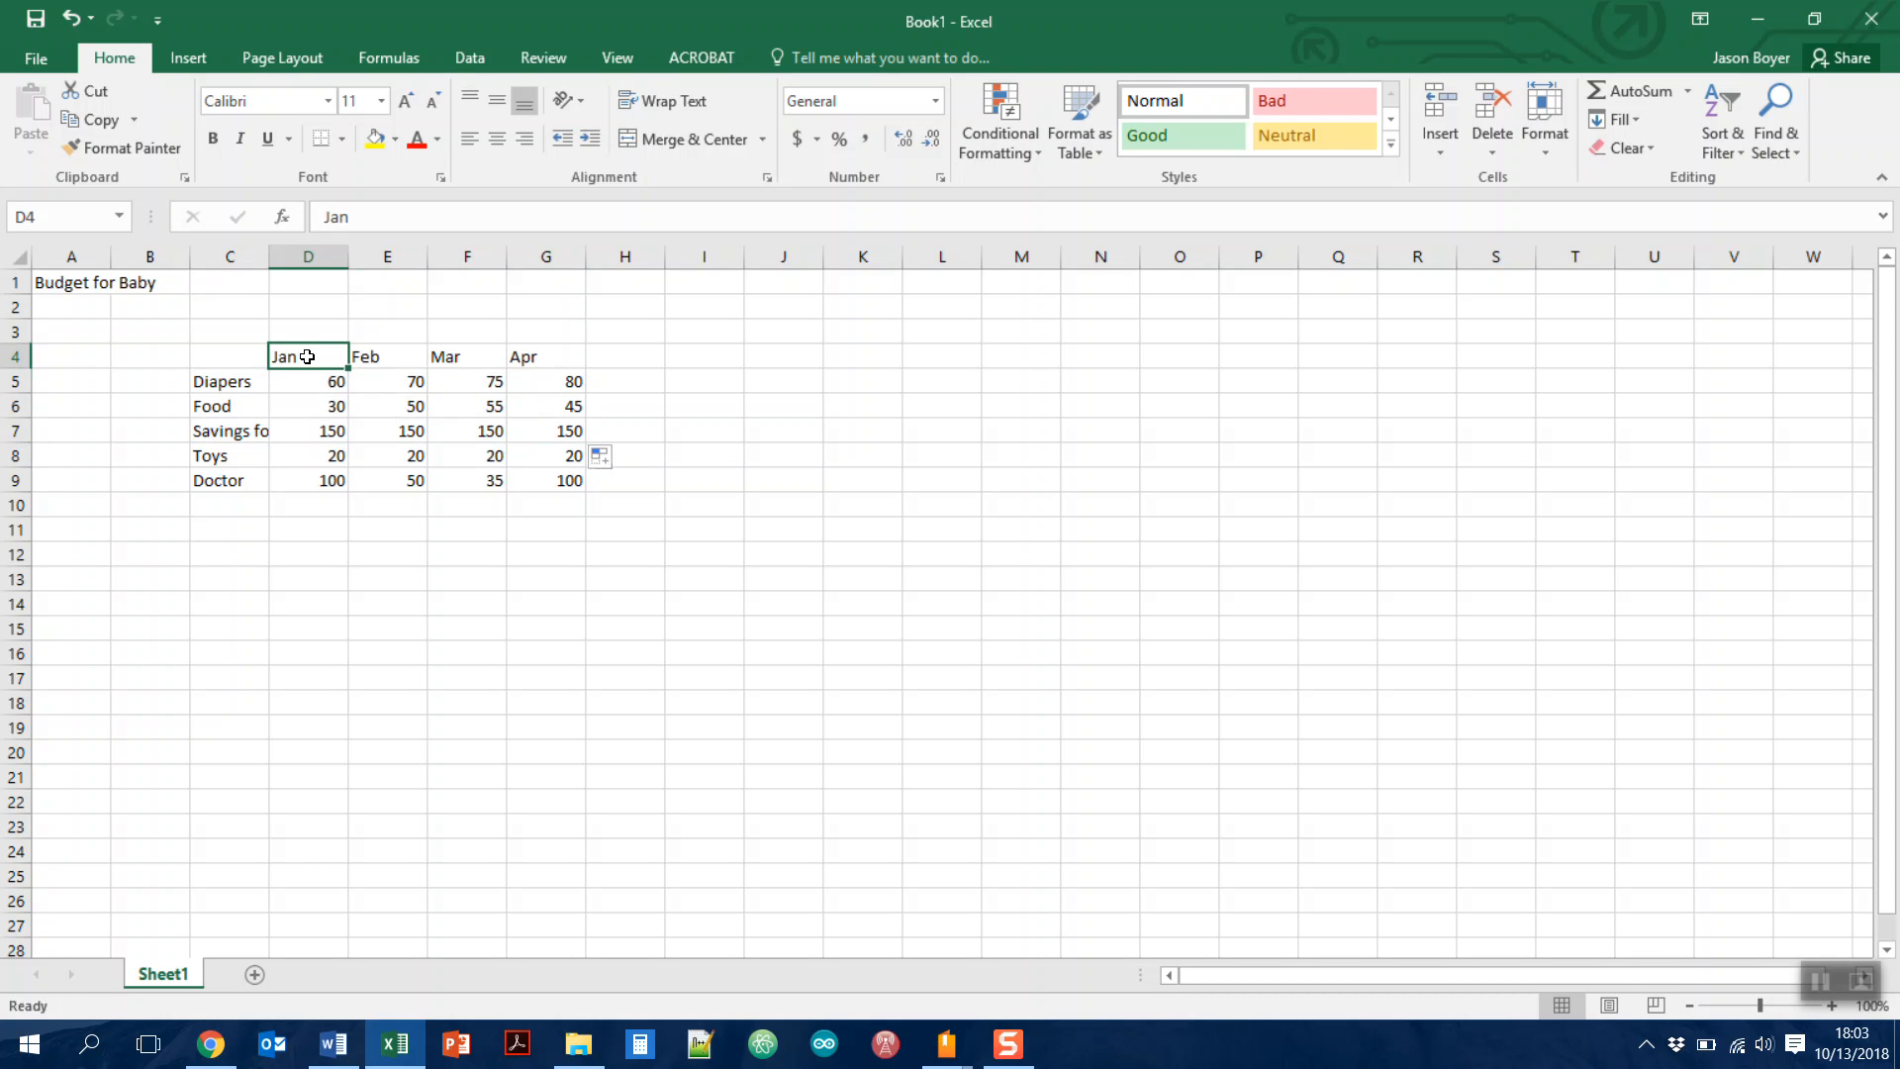
pyautogui.moveTo(307, 357); pyautogui.dragTo(524, 357)
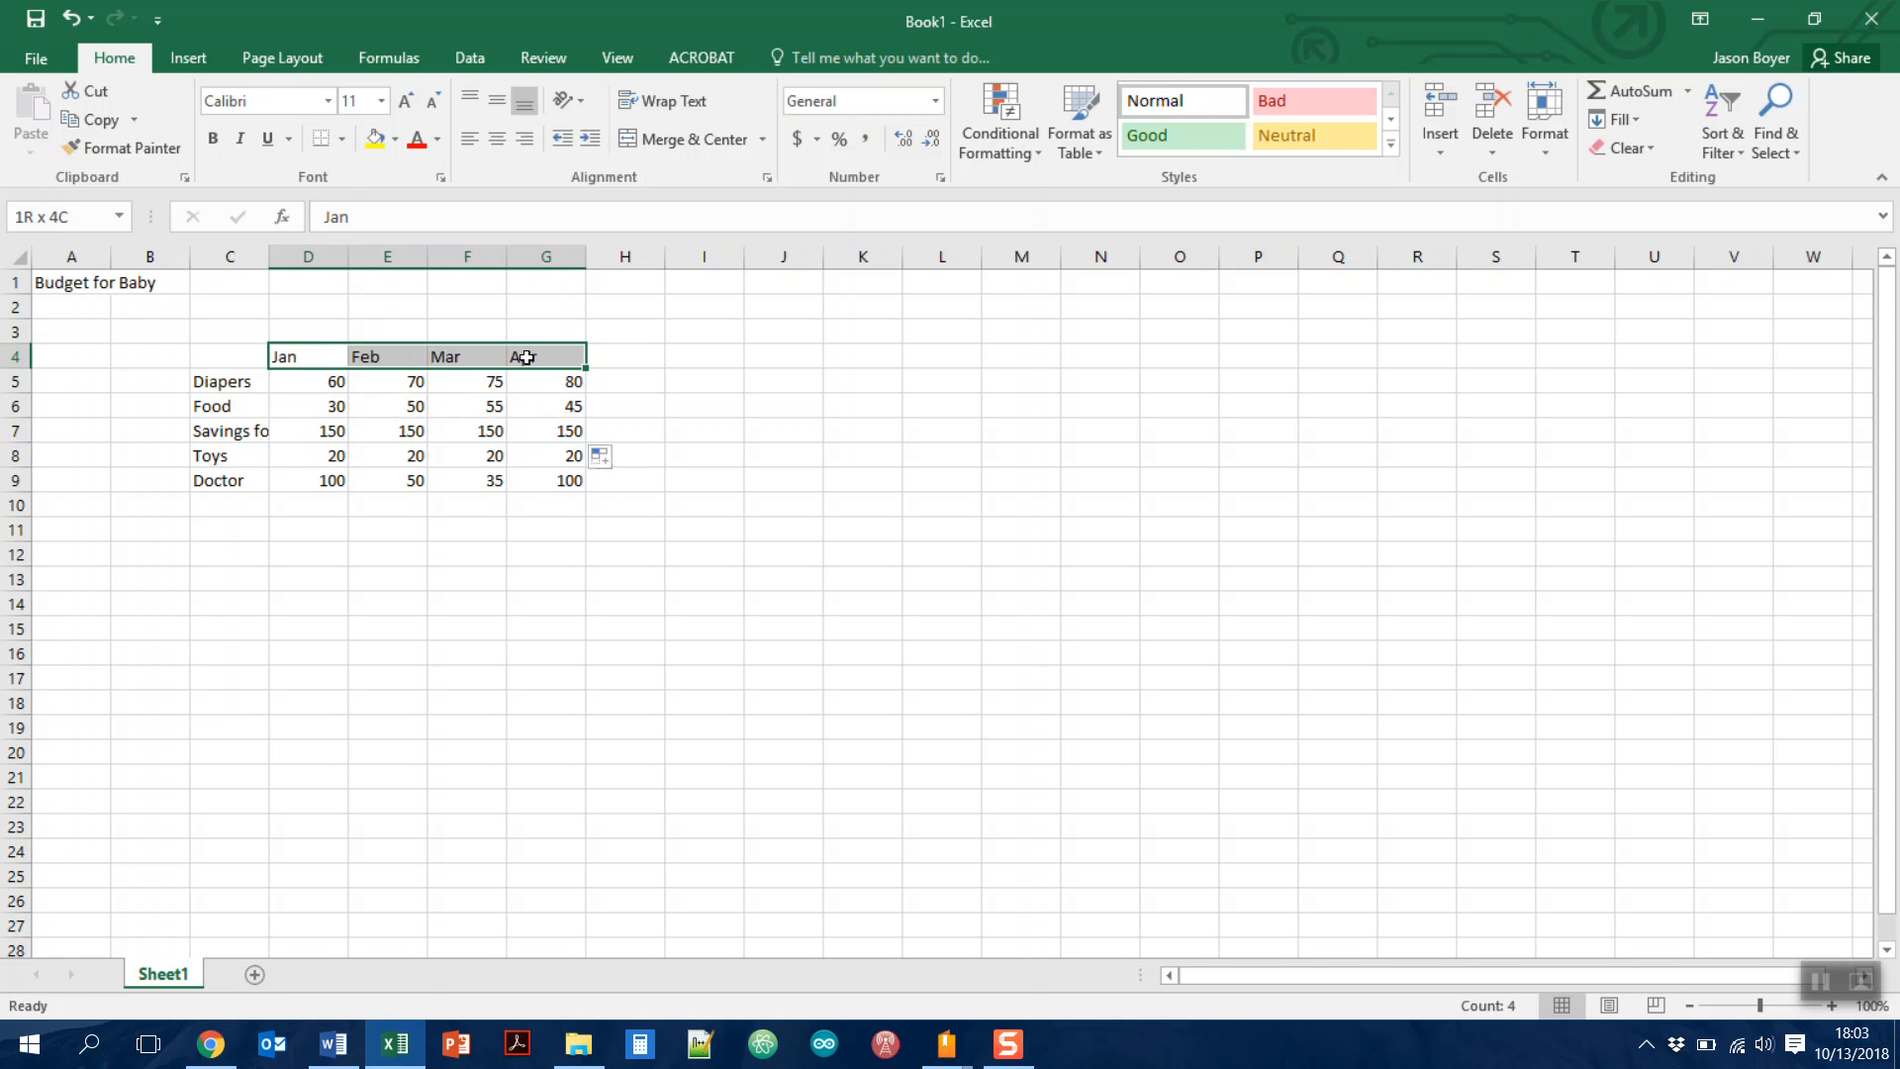
pyautogui.moveTo(525, 357); pyautogui.dragTo(526, 357)
pyautogui.click(222, 142)
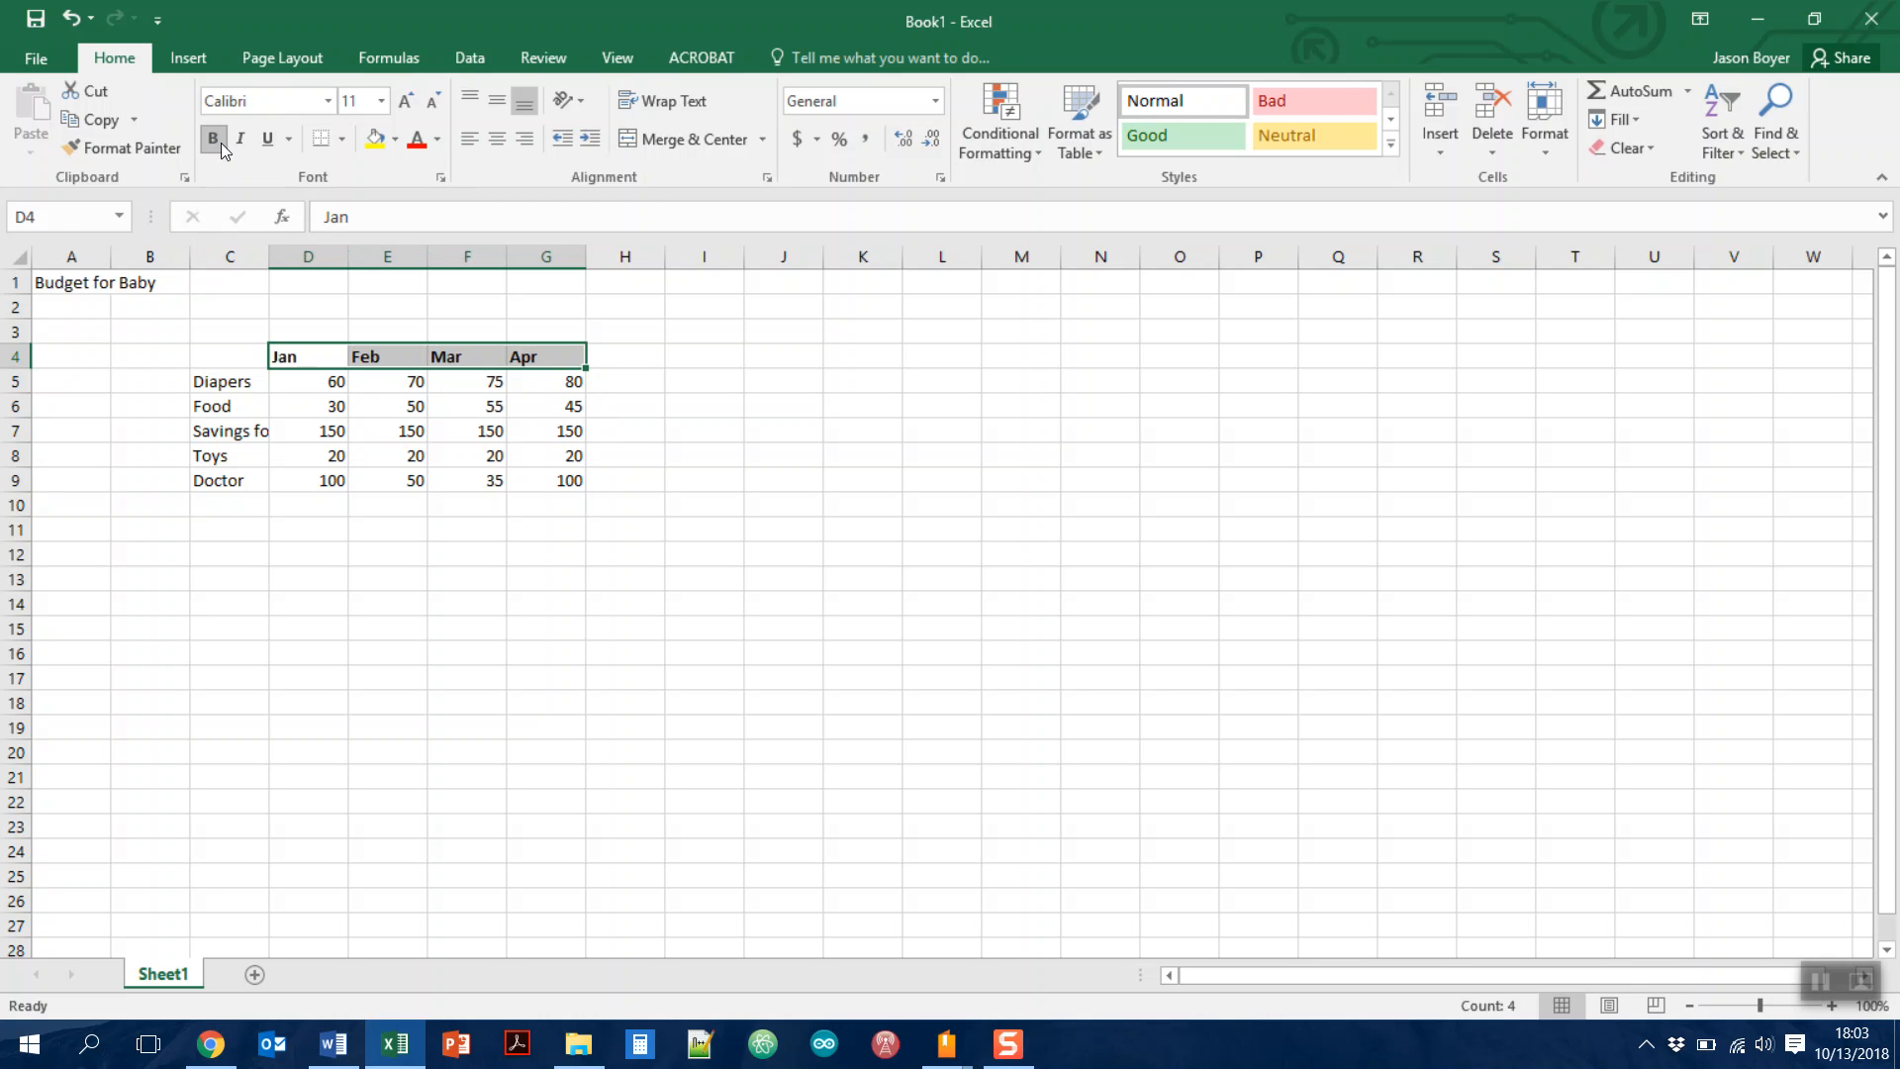
pyautogui.click(320, 138)
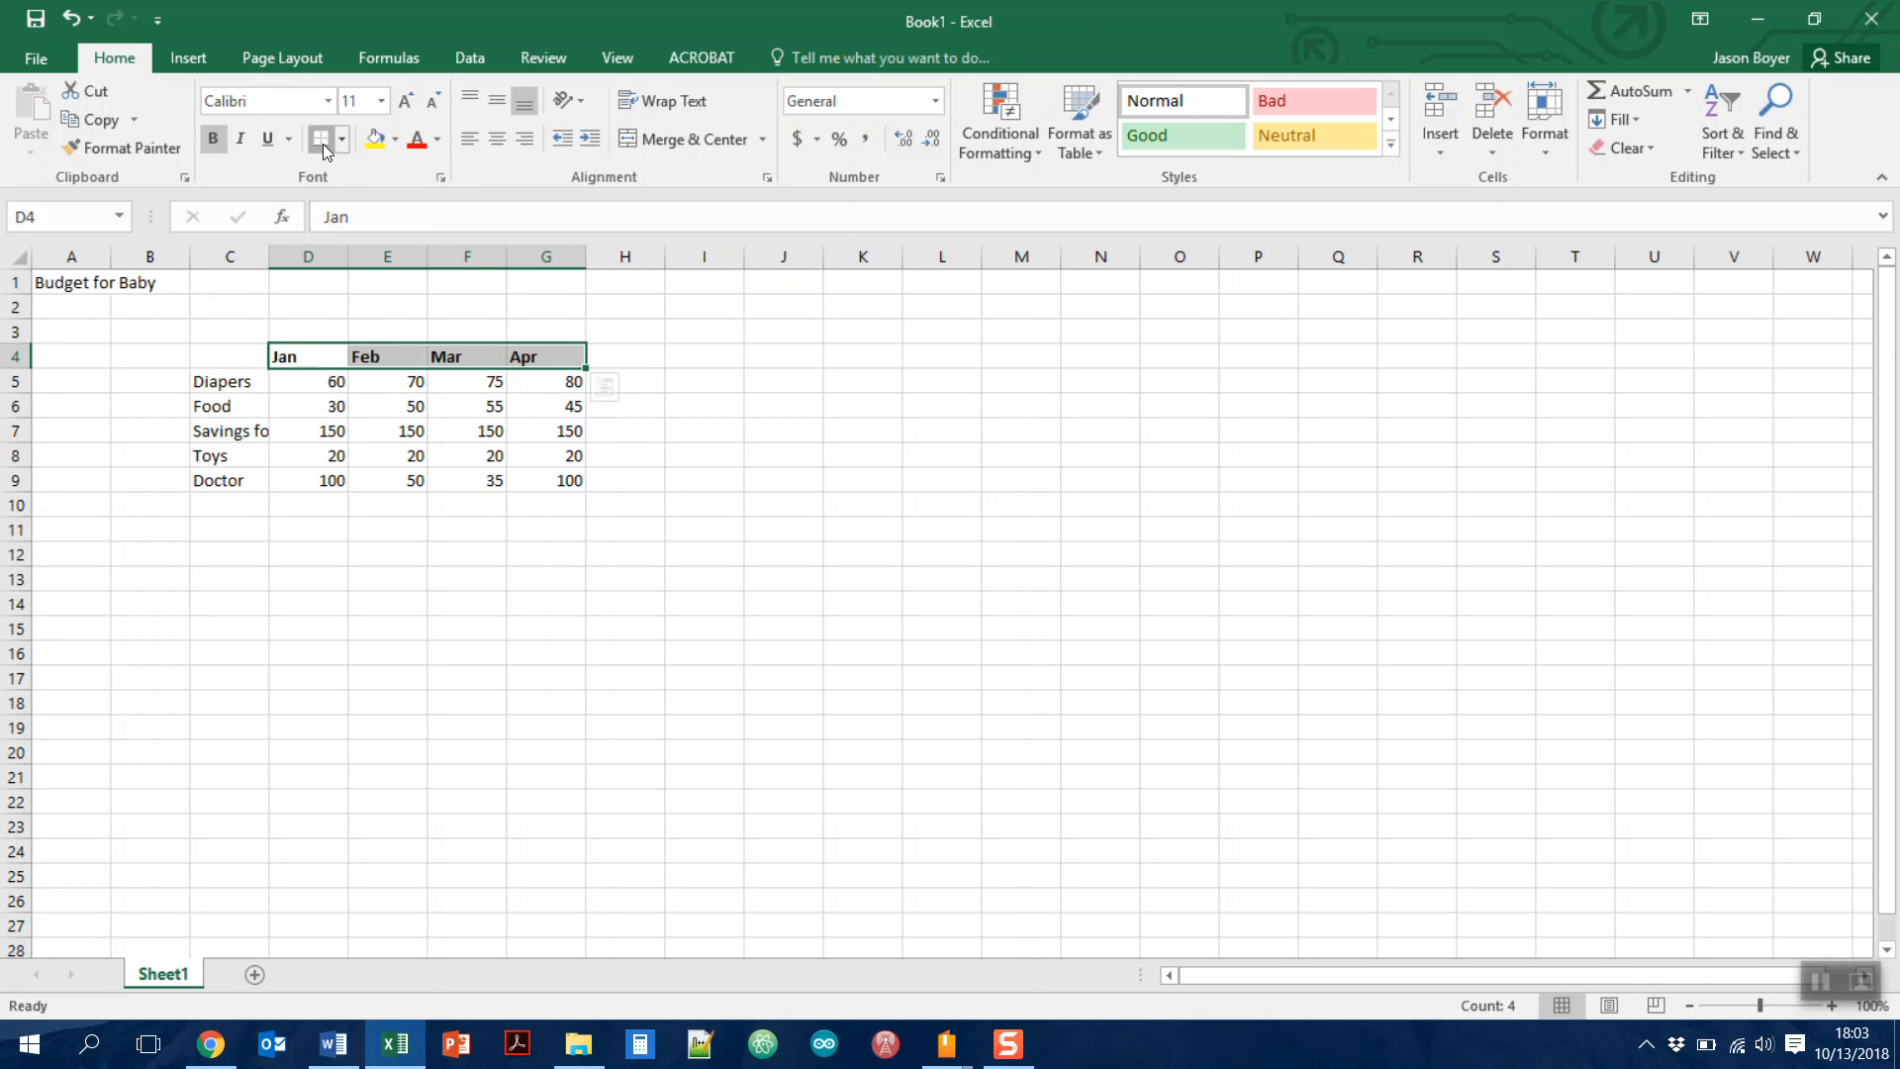
pyautogui.click(453, 511)
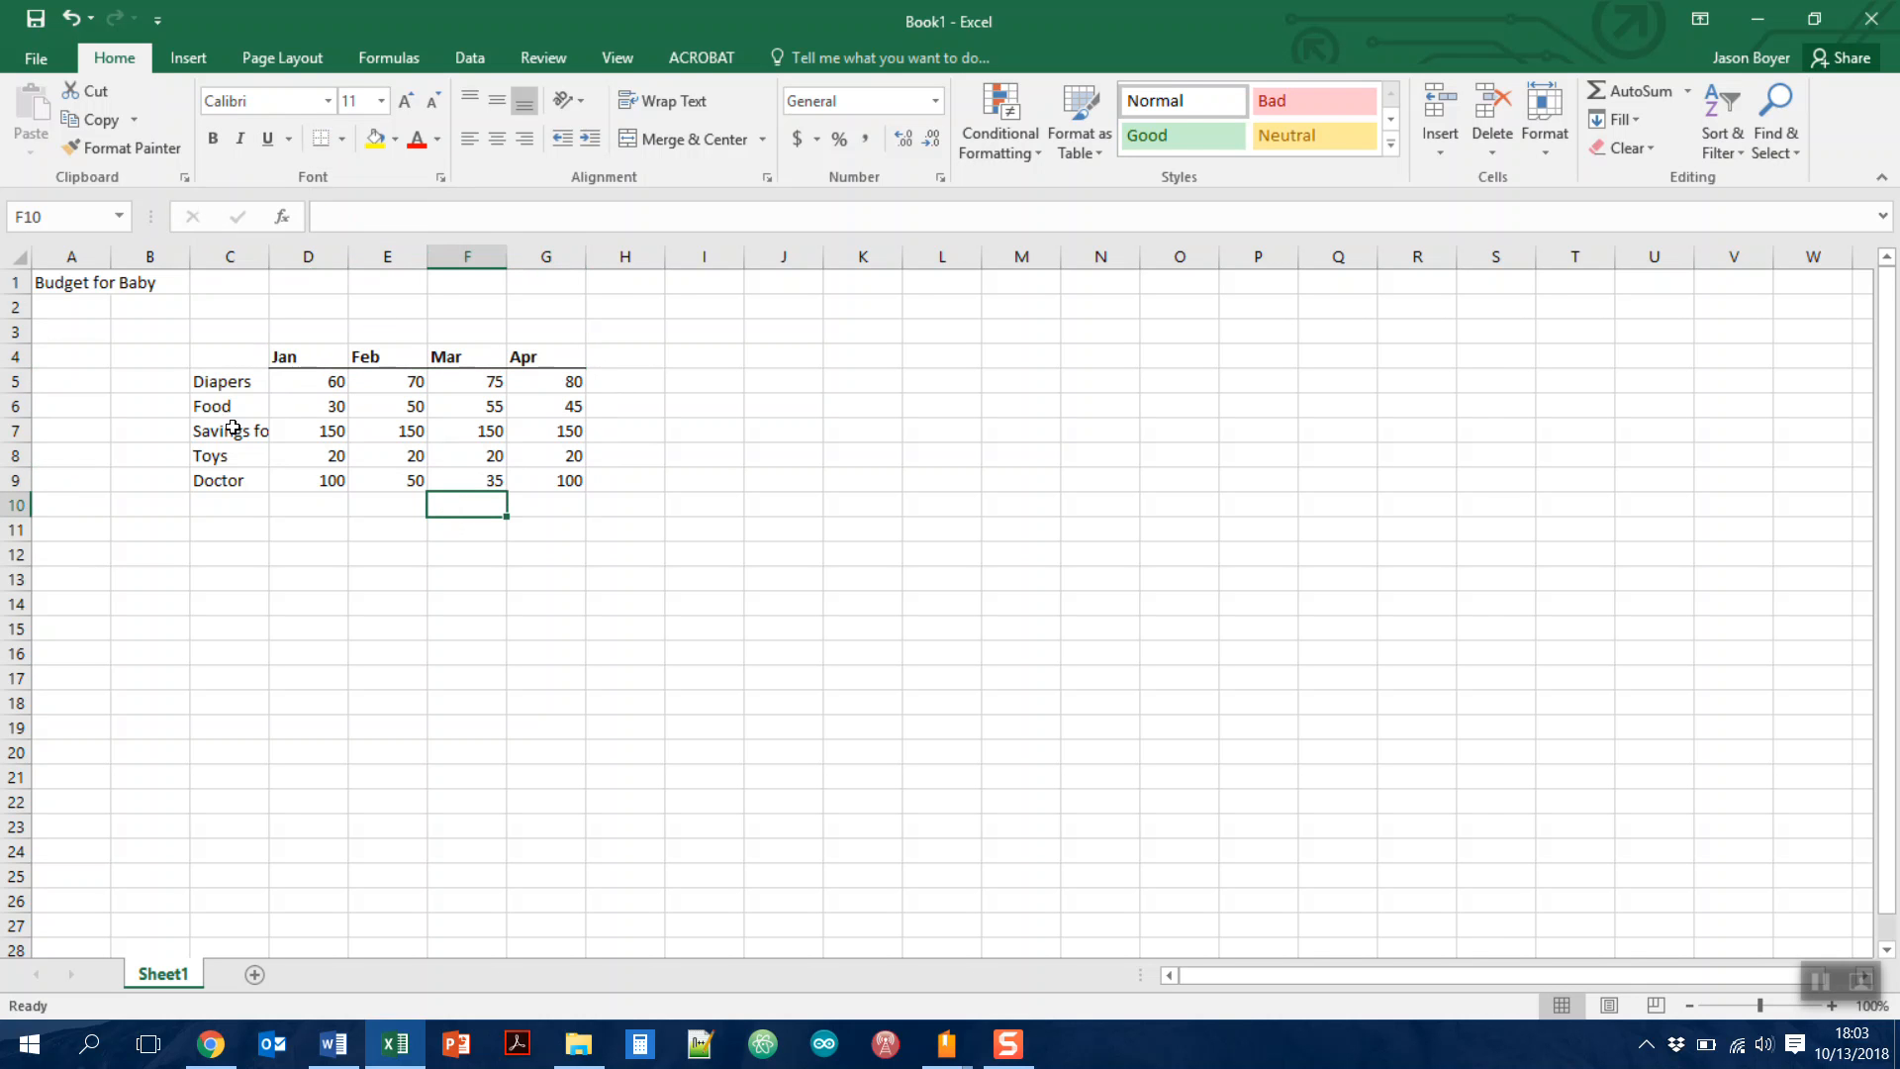
# Make the expense category labels in C5:C9 bold and add a right border to them
pyautogui.moveTo(230, 379); pyautogui.dragTo(224, 468)
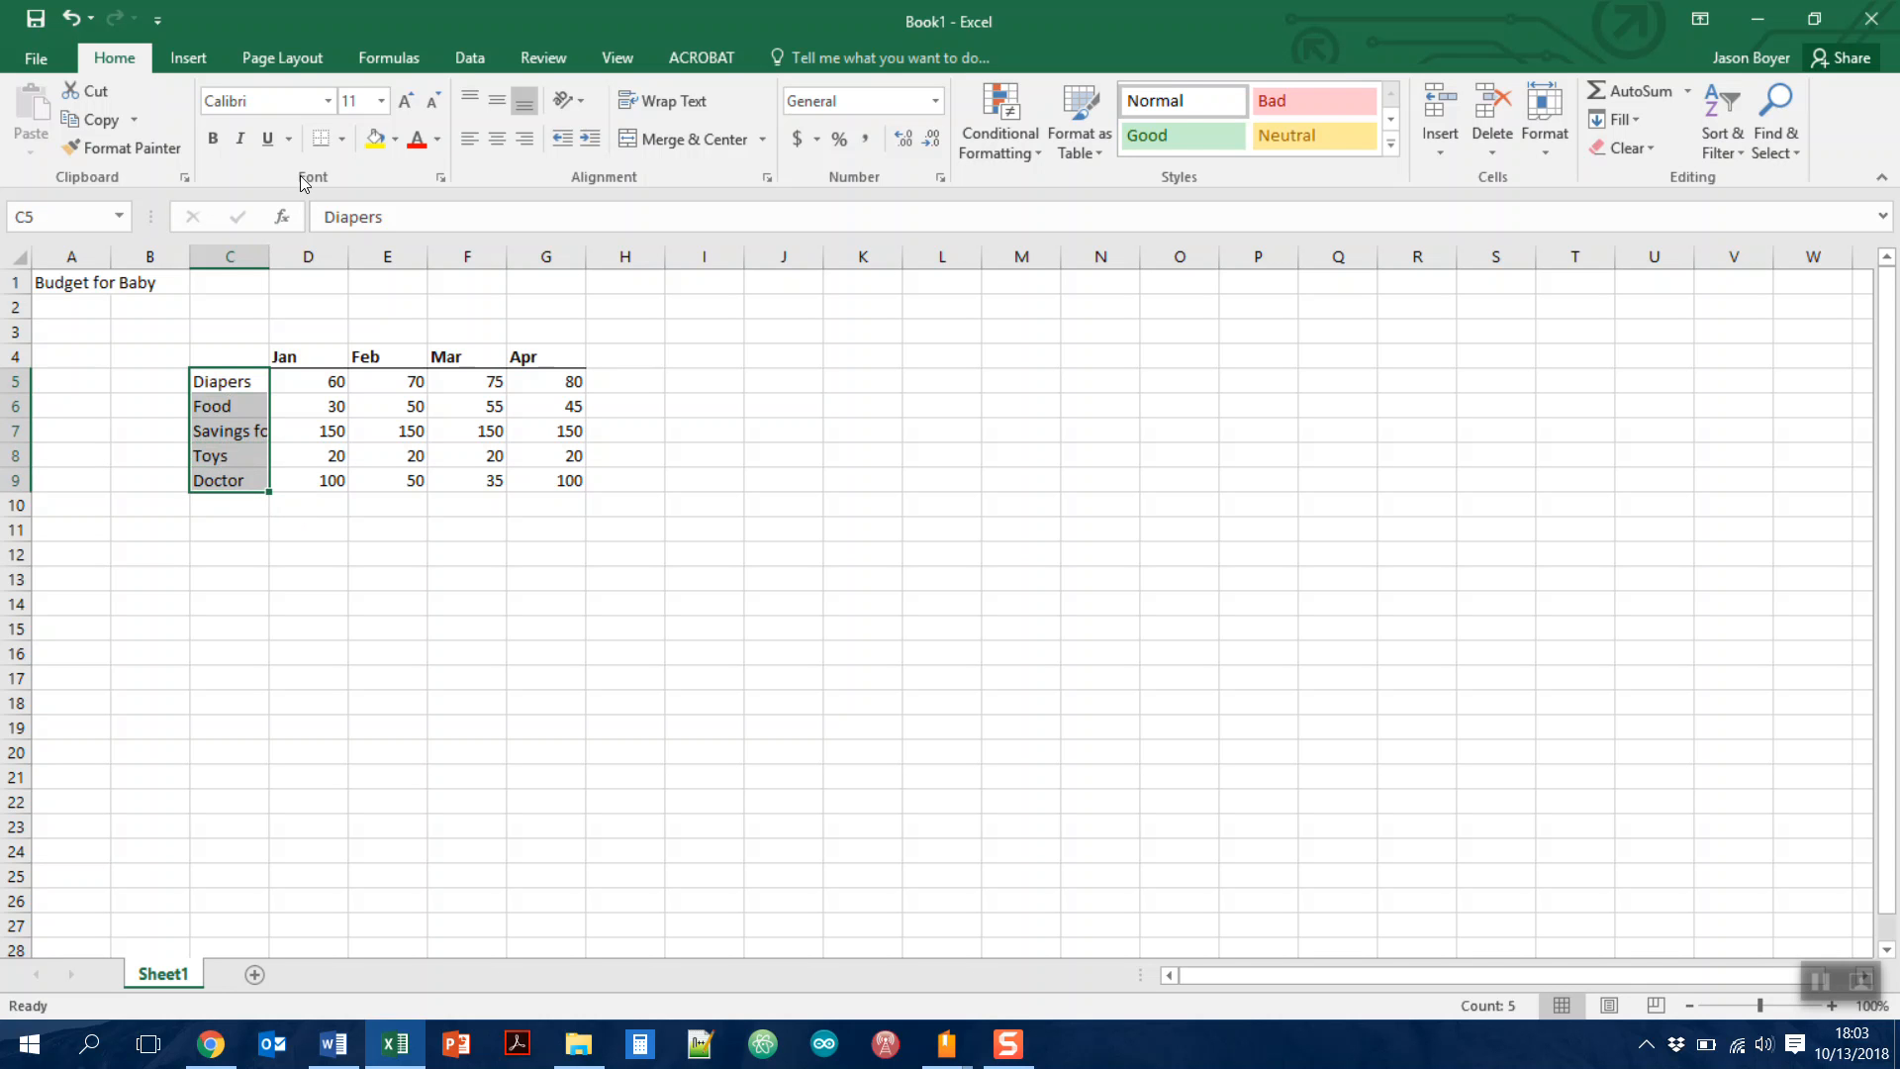
pyautogui.click(213, 140)
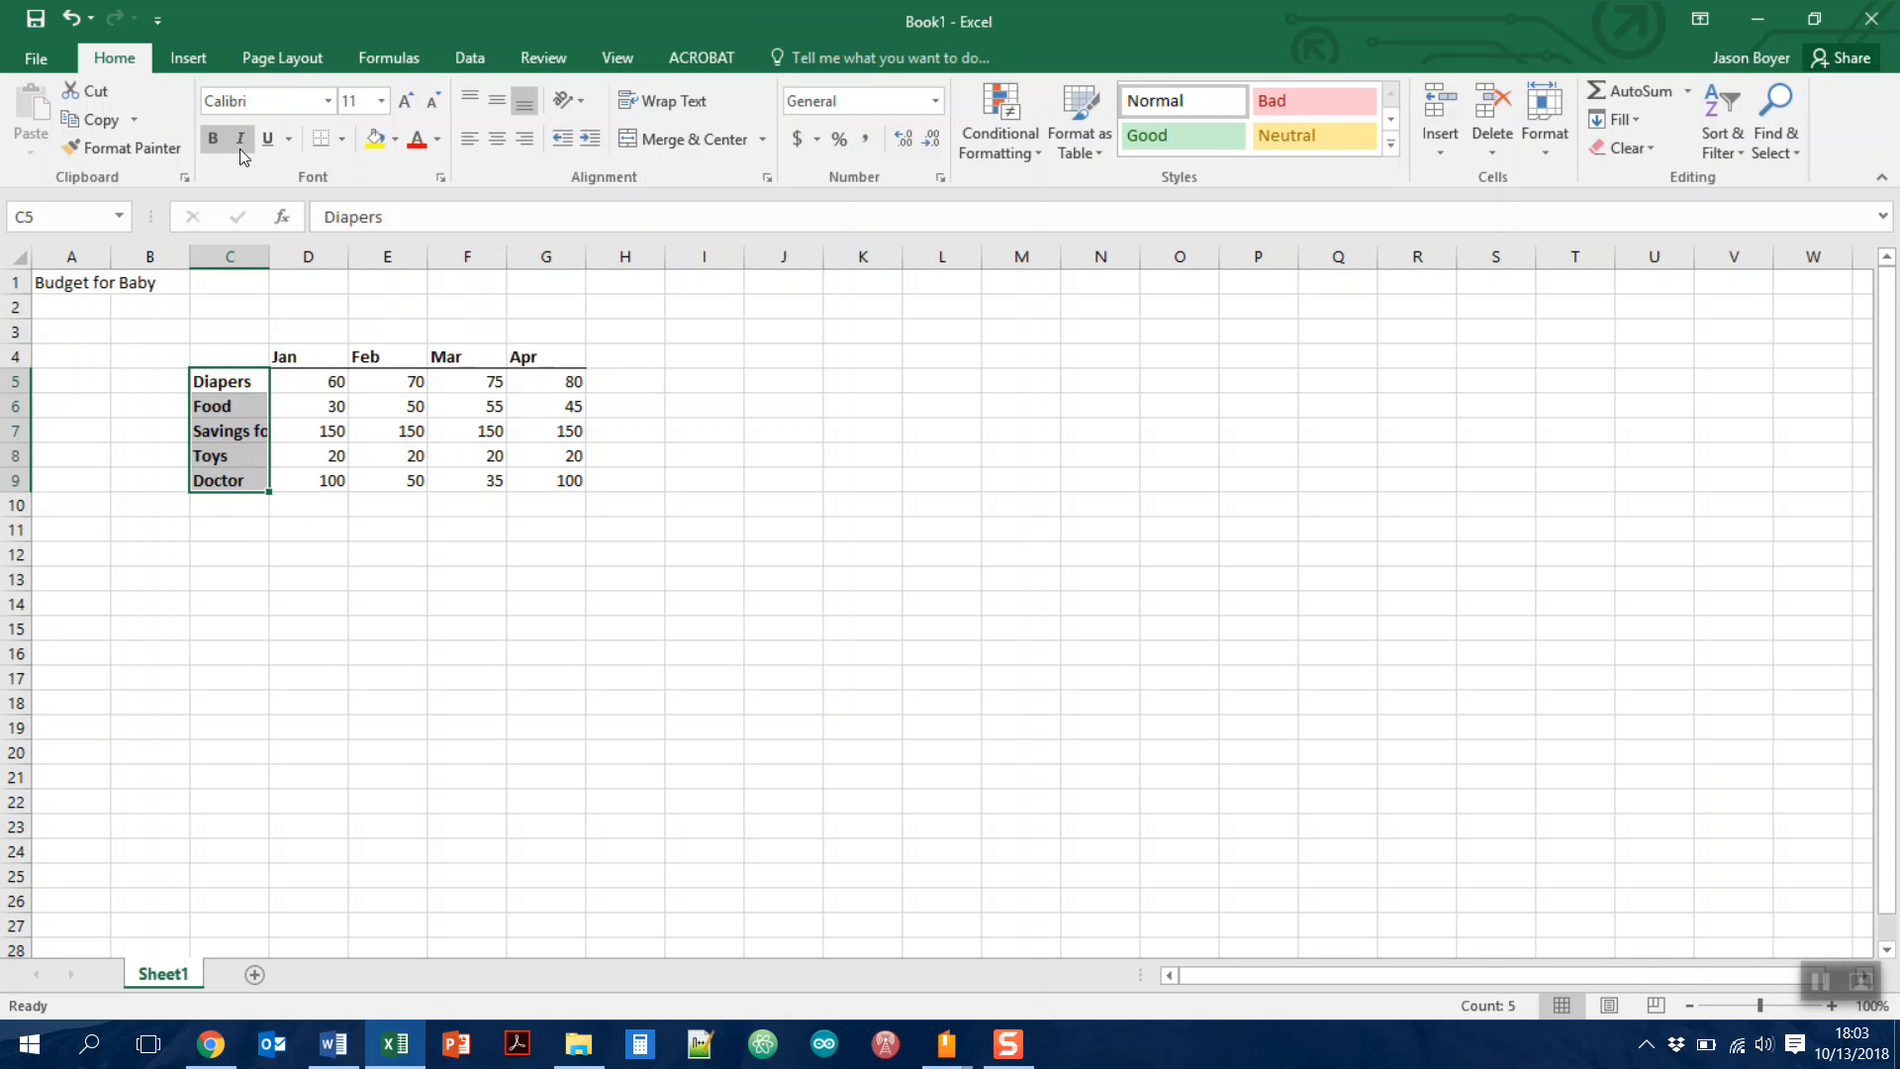
pyautogui.click(339, 144)
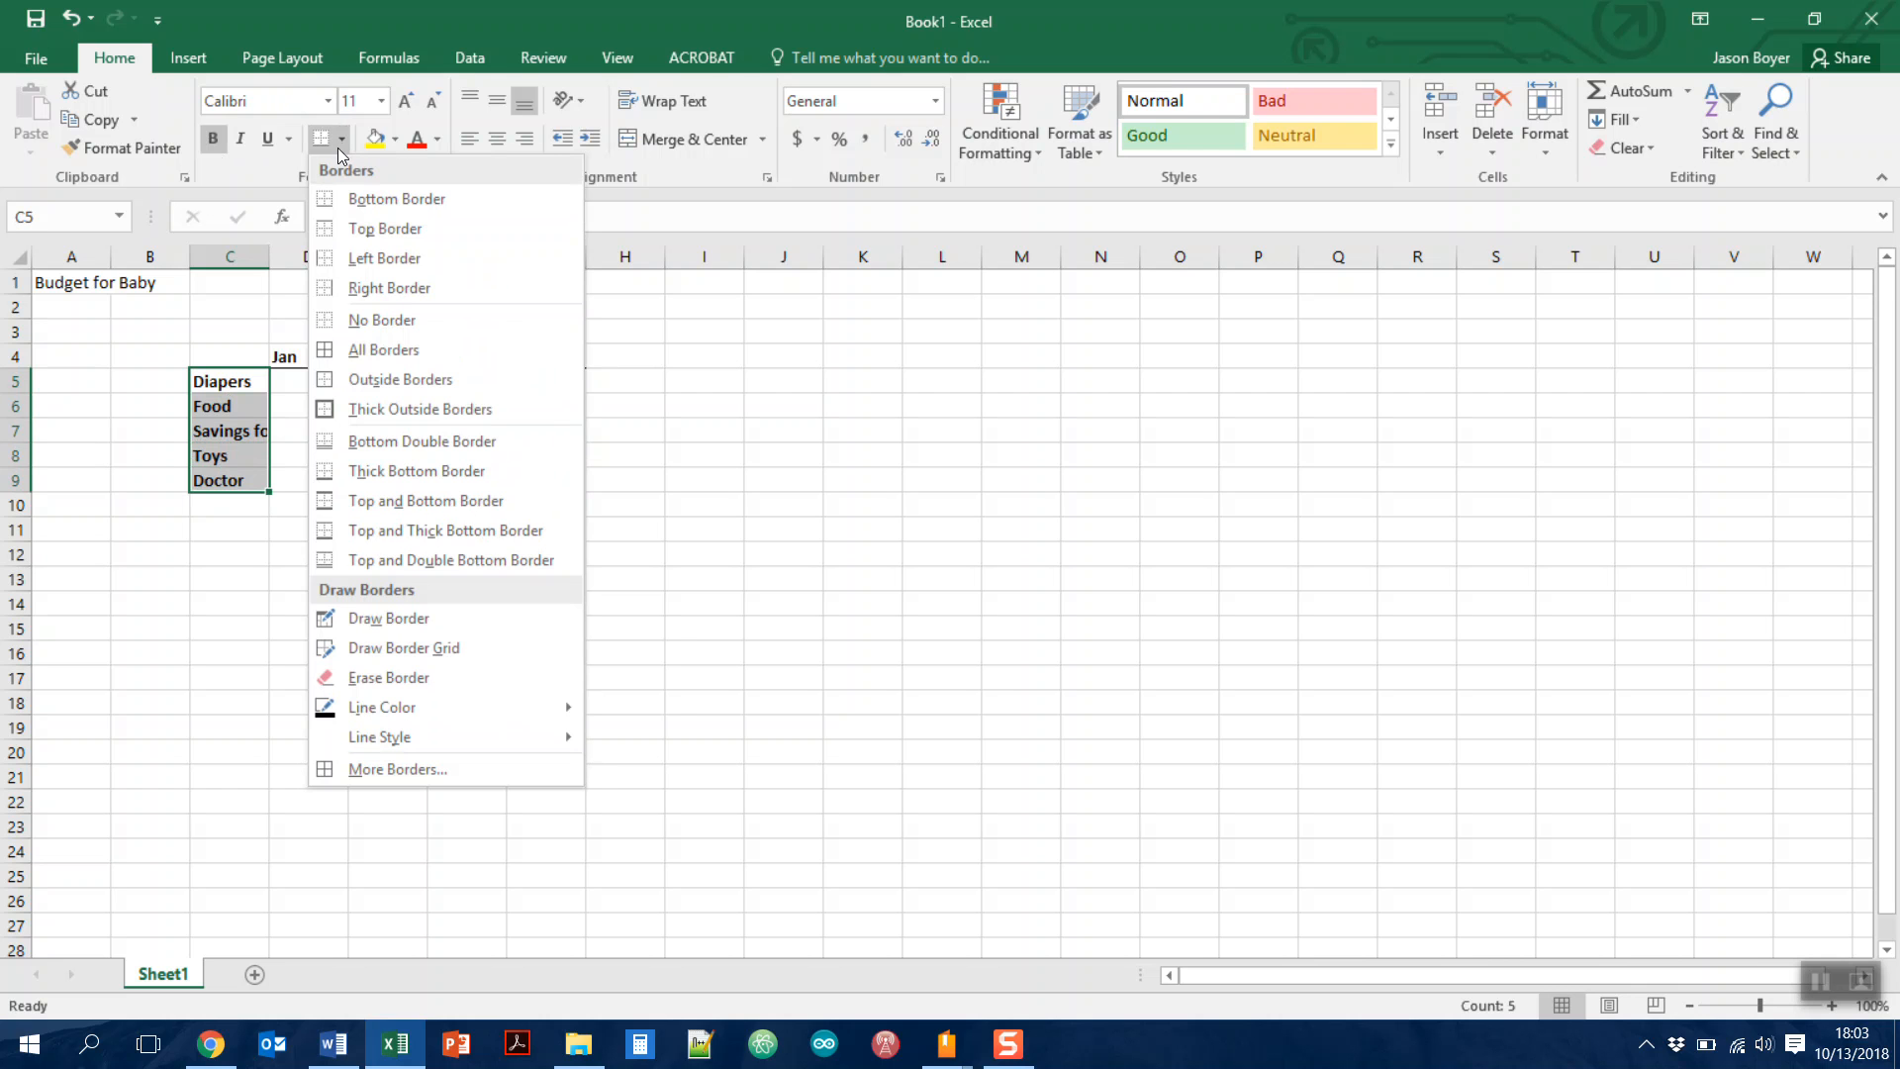
pyautogui.click(358, 287)
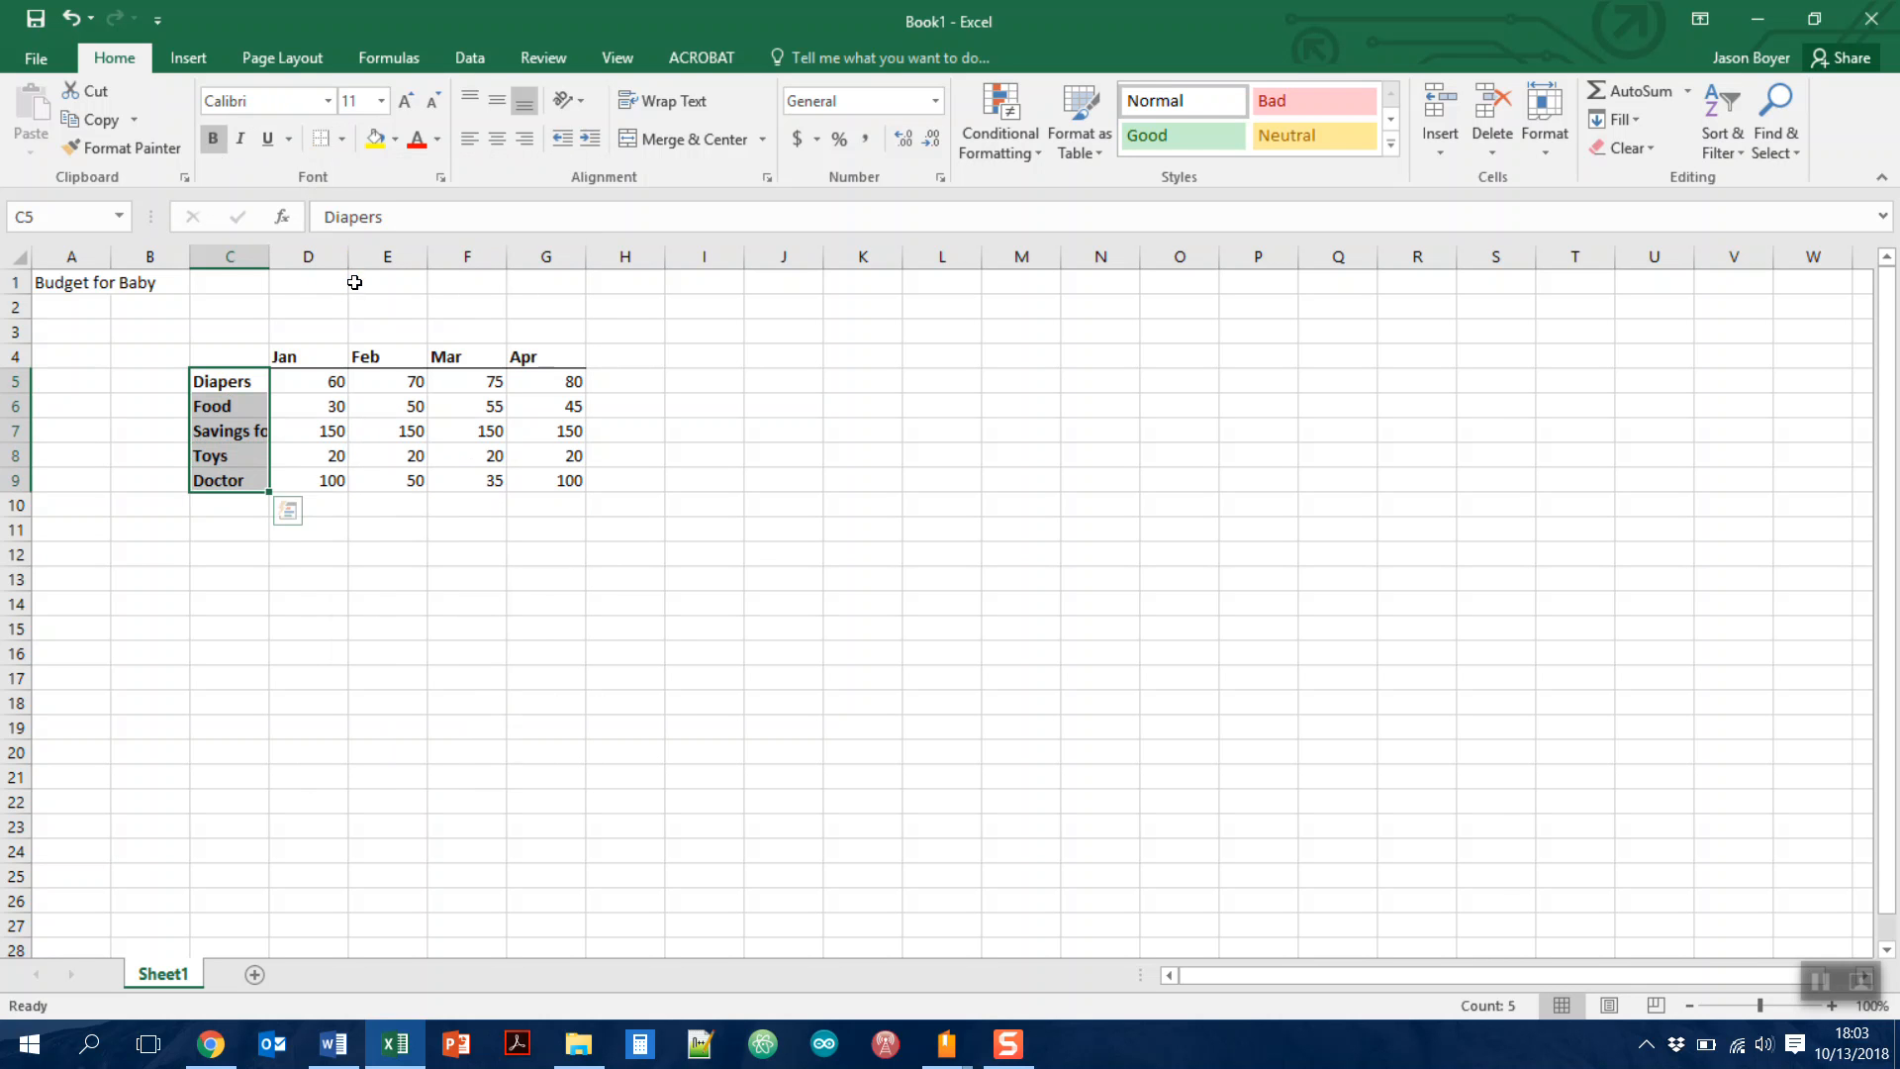
pyautogui.click(301, 591)
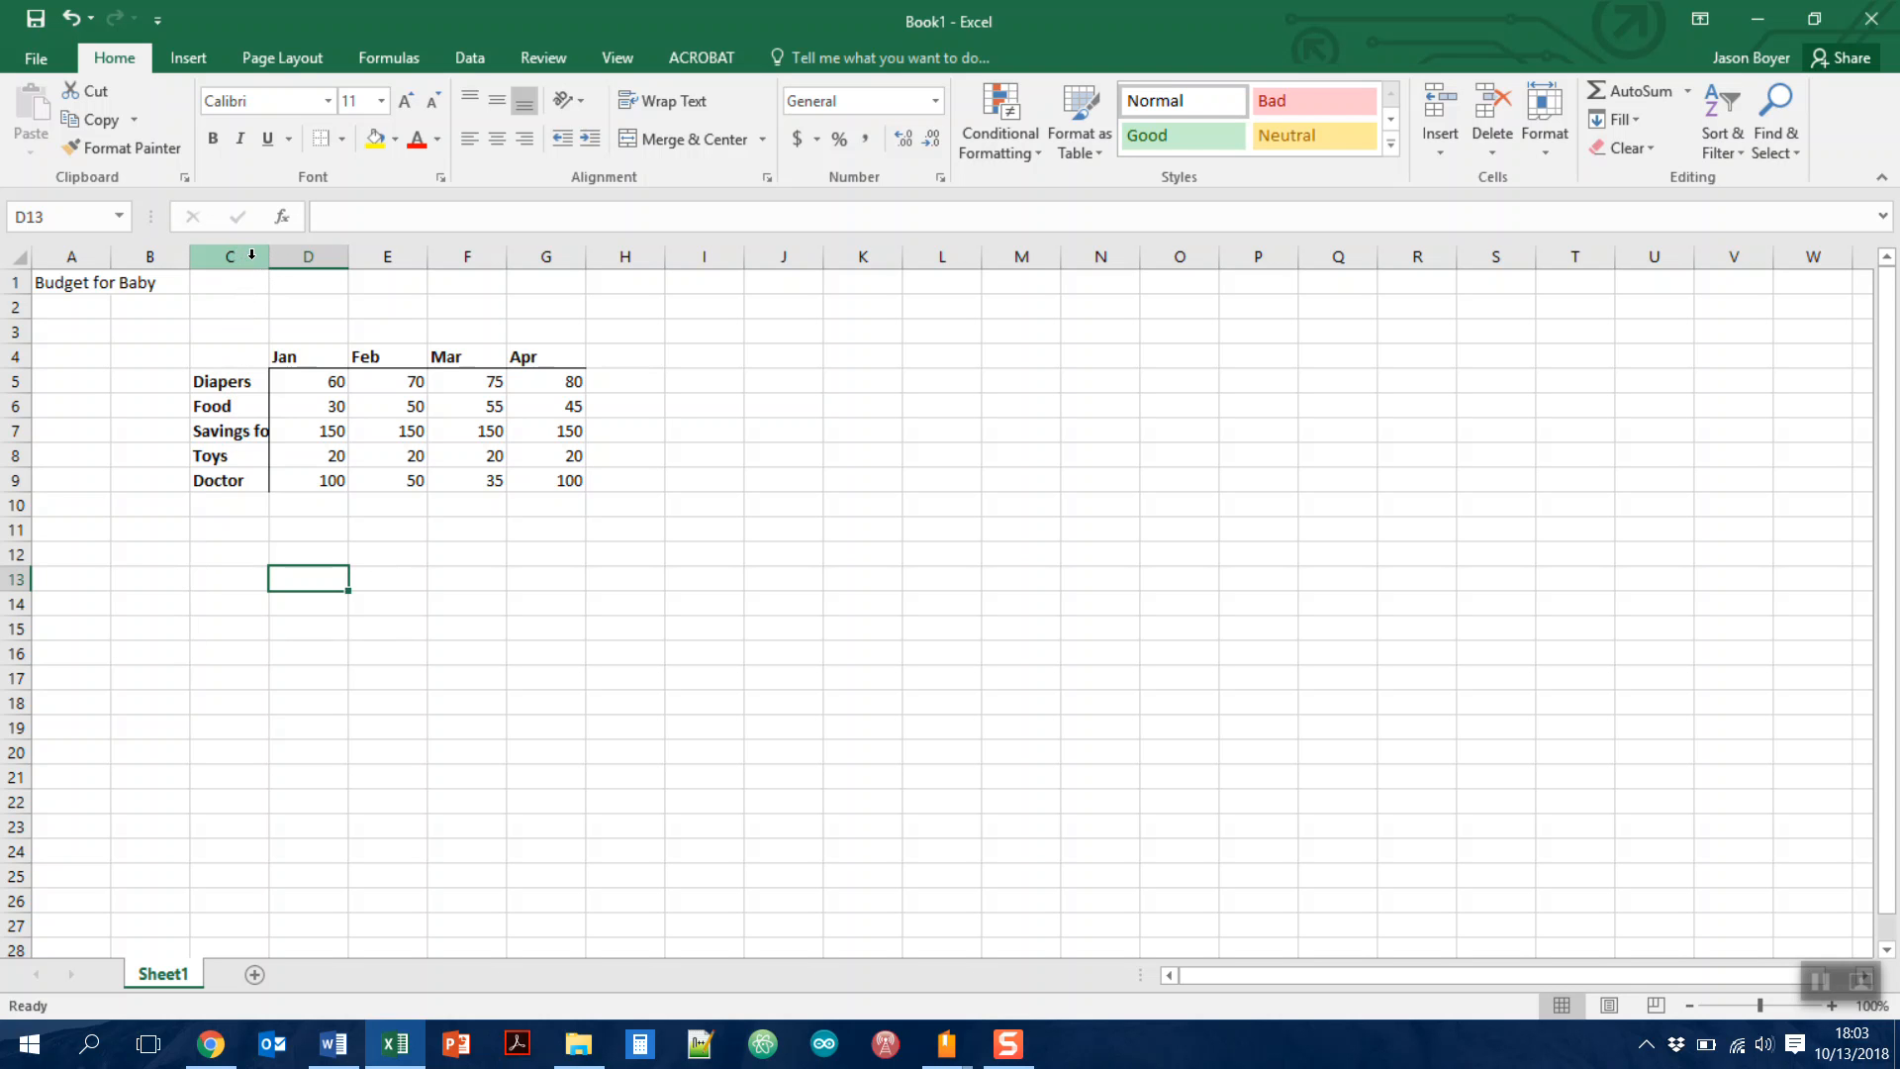
# Autofit the width of column C so the full Savings for College label in C7 fits
pyautogui.click(242, 431)
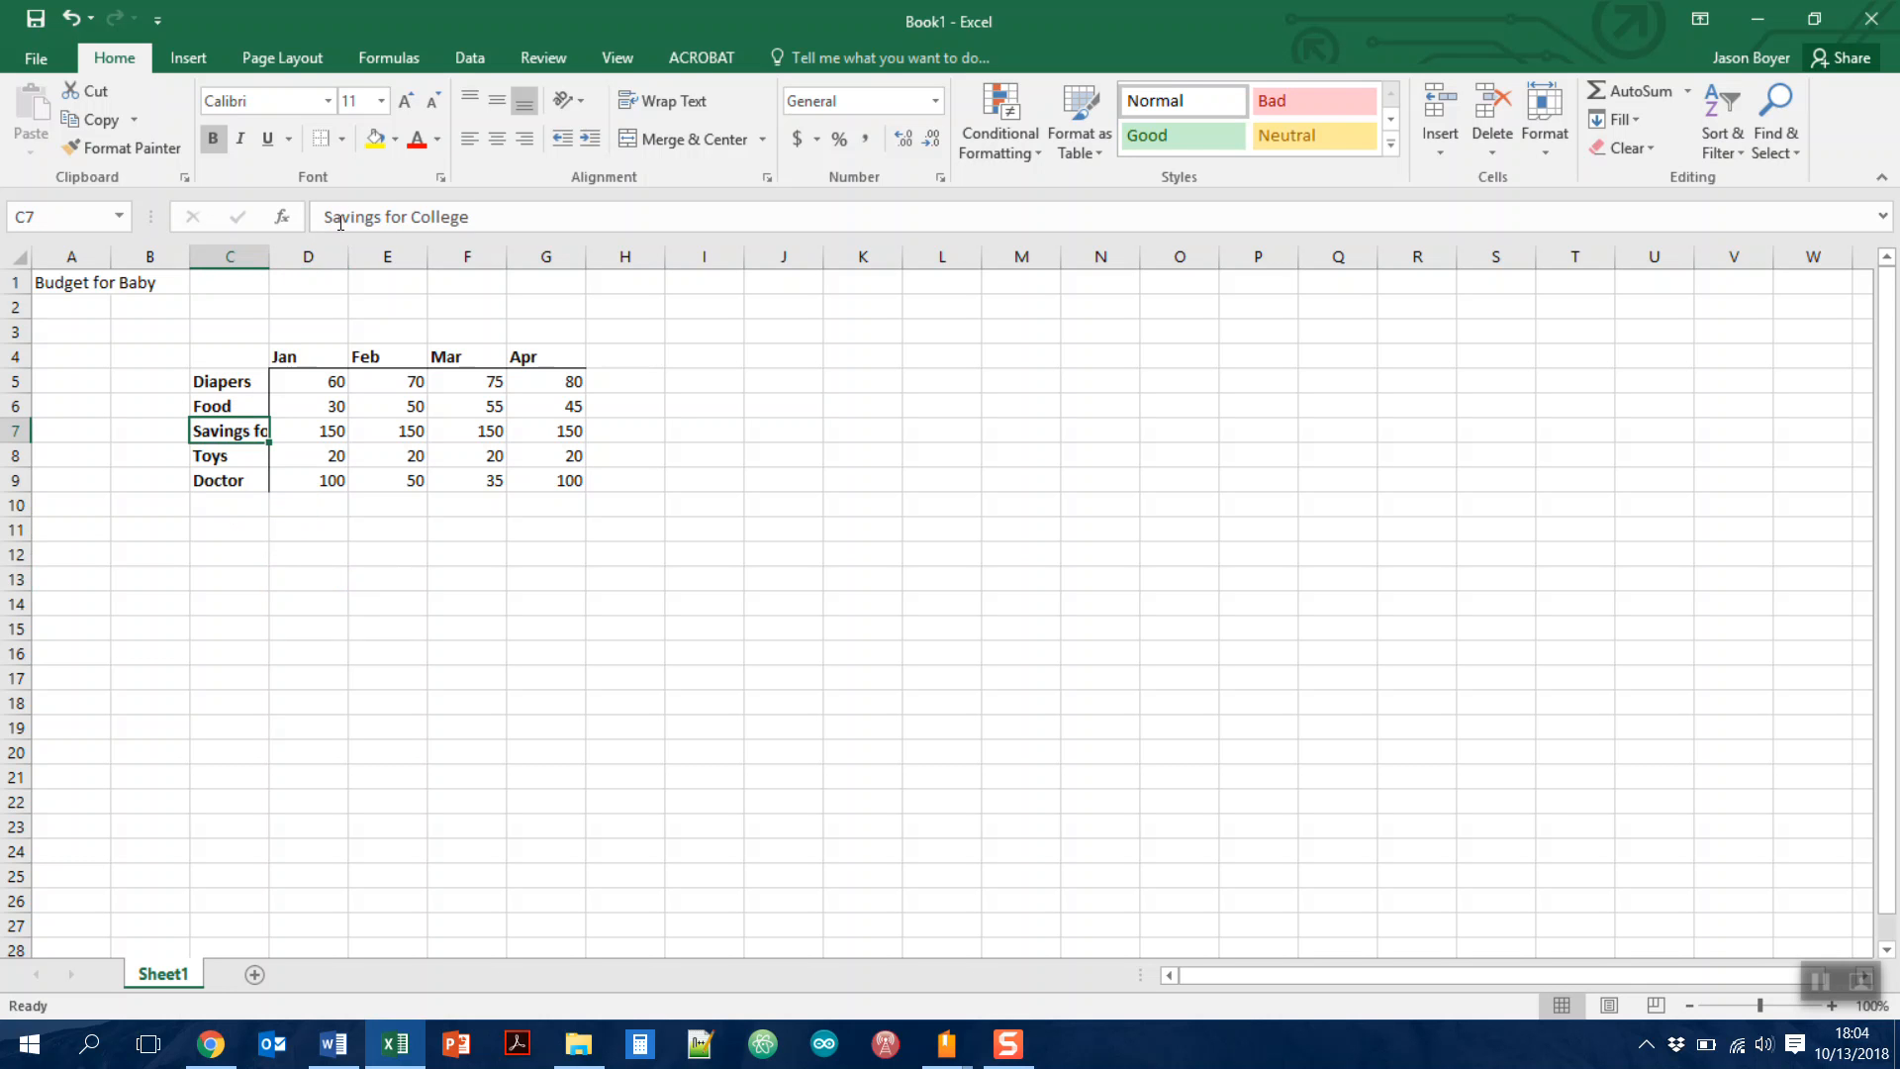
pyautogui.moveTo(326, 217)
pyautogui.mouseDown()
pyautogui.moveTo(485, 217)
pyautogui.moveTo(320, 217)
pyautogui.mouseUp()
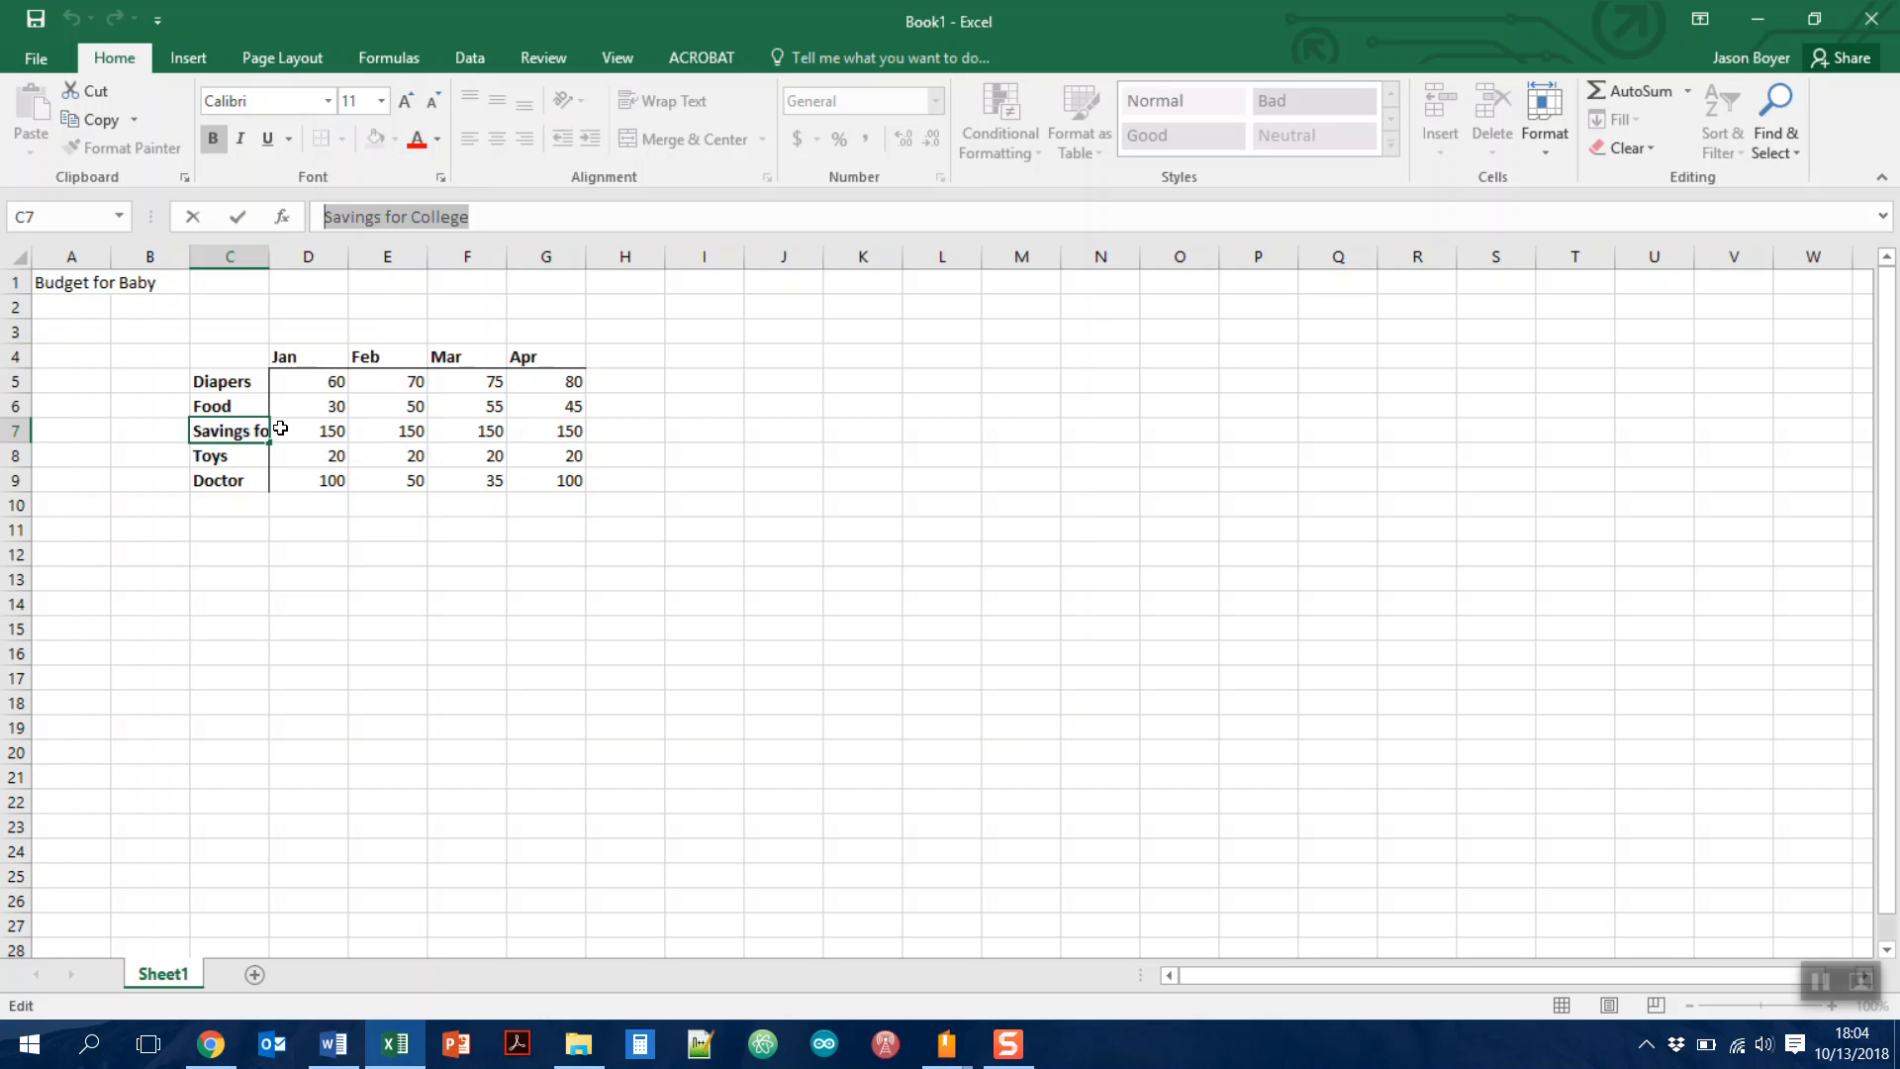
pyautogui.click(270, 254)
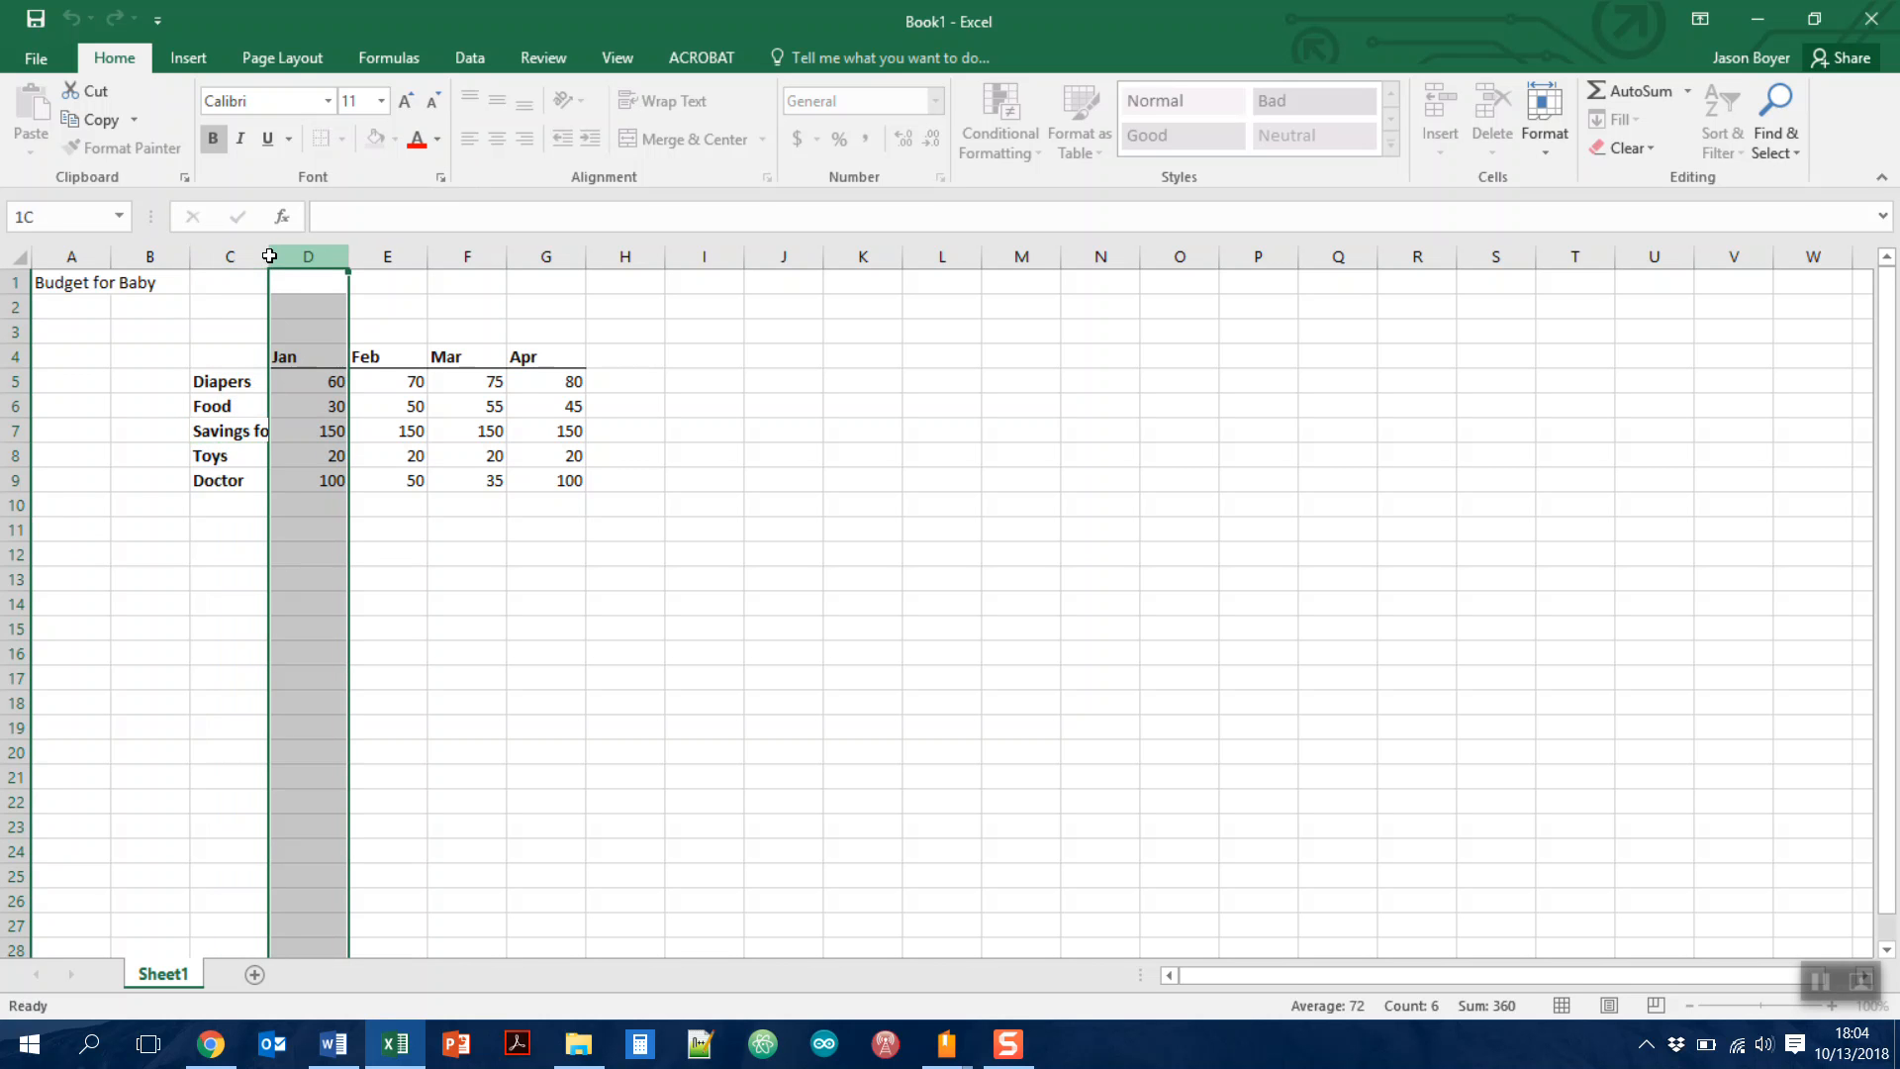
pyautogui.moveTo(269, 255); pyautogui.dragTo(269, 255)
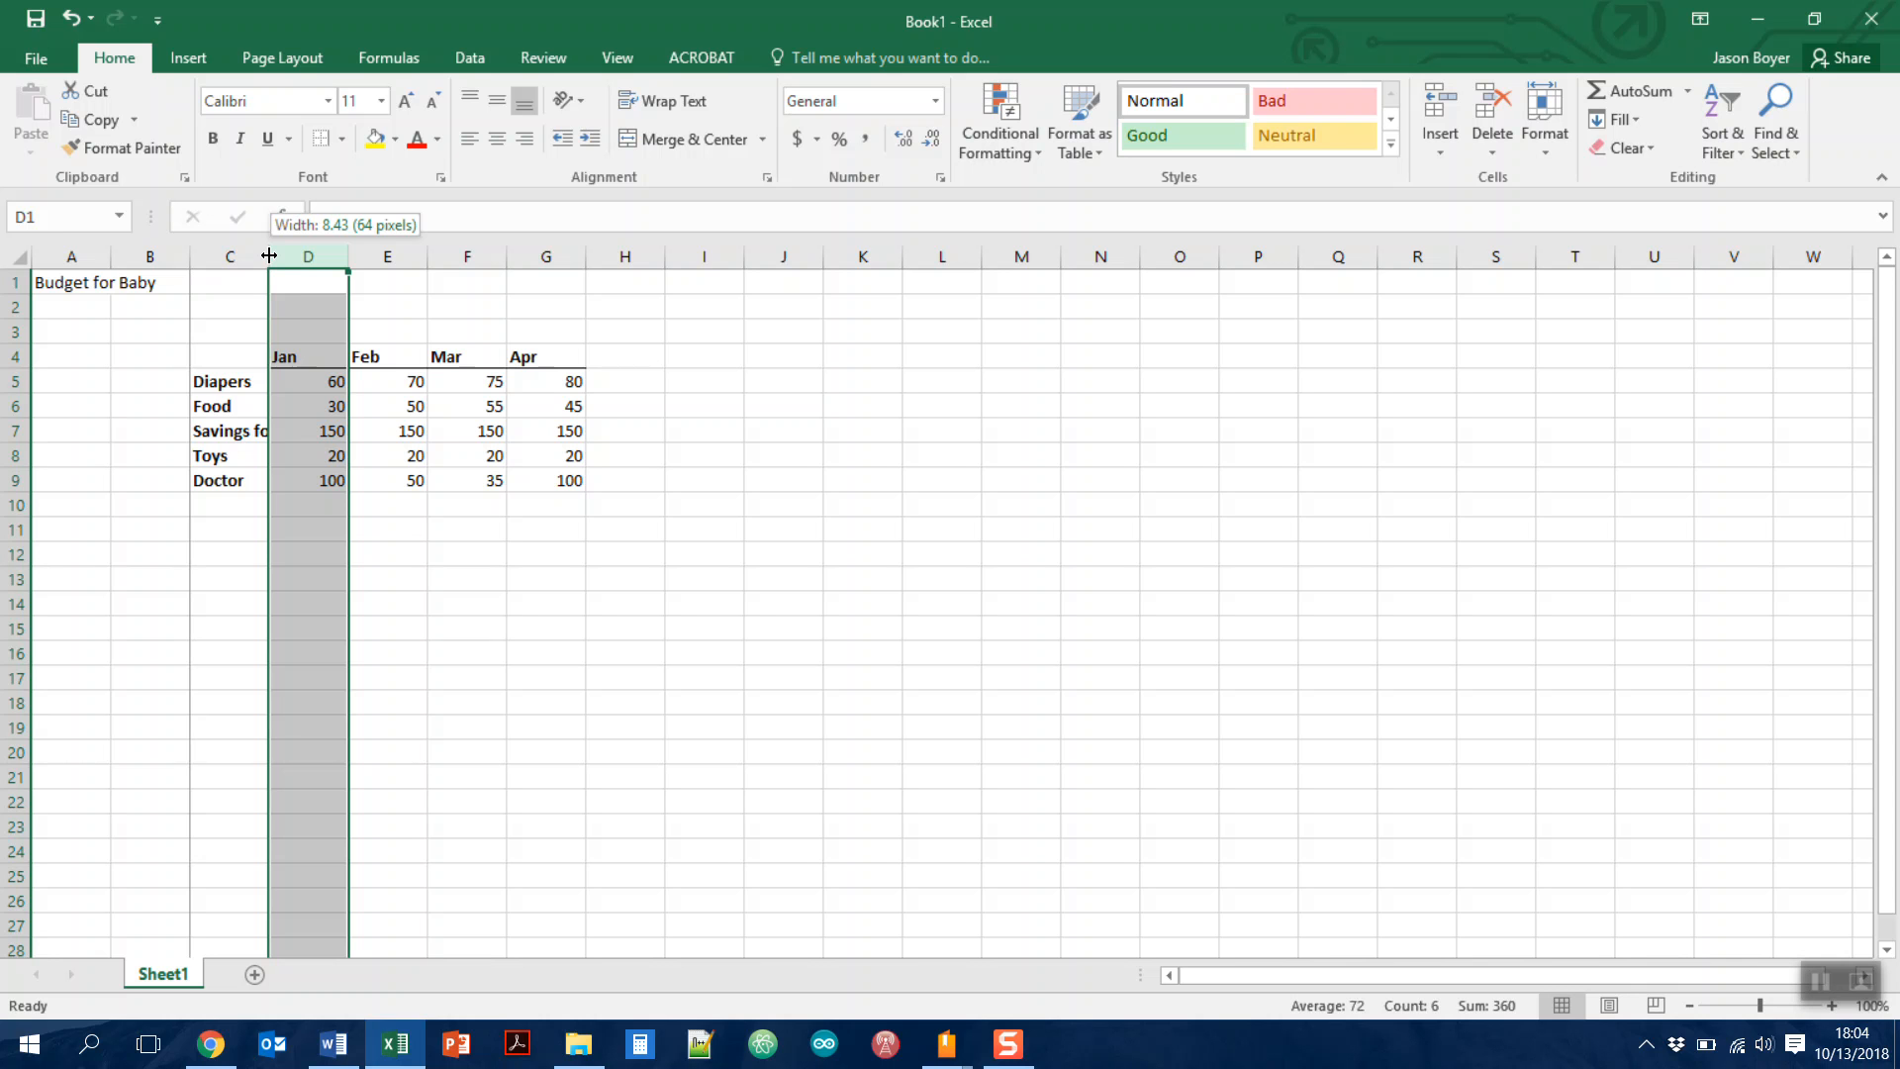
pyautogui.moveTo(269, 256)
pyautogui.mouseDown()
pyautogui.moveTo(343, 255)
pyautogui.moveTo(265, 252)
pyautogui.mouseUp()
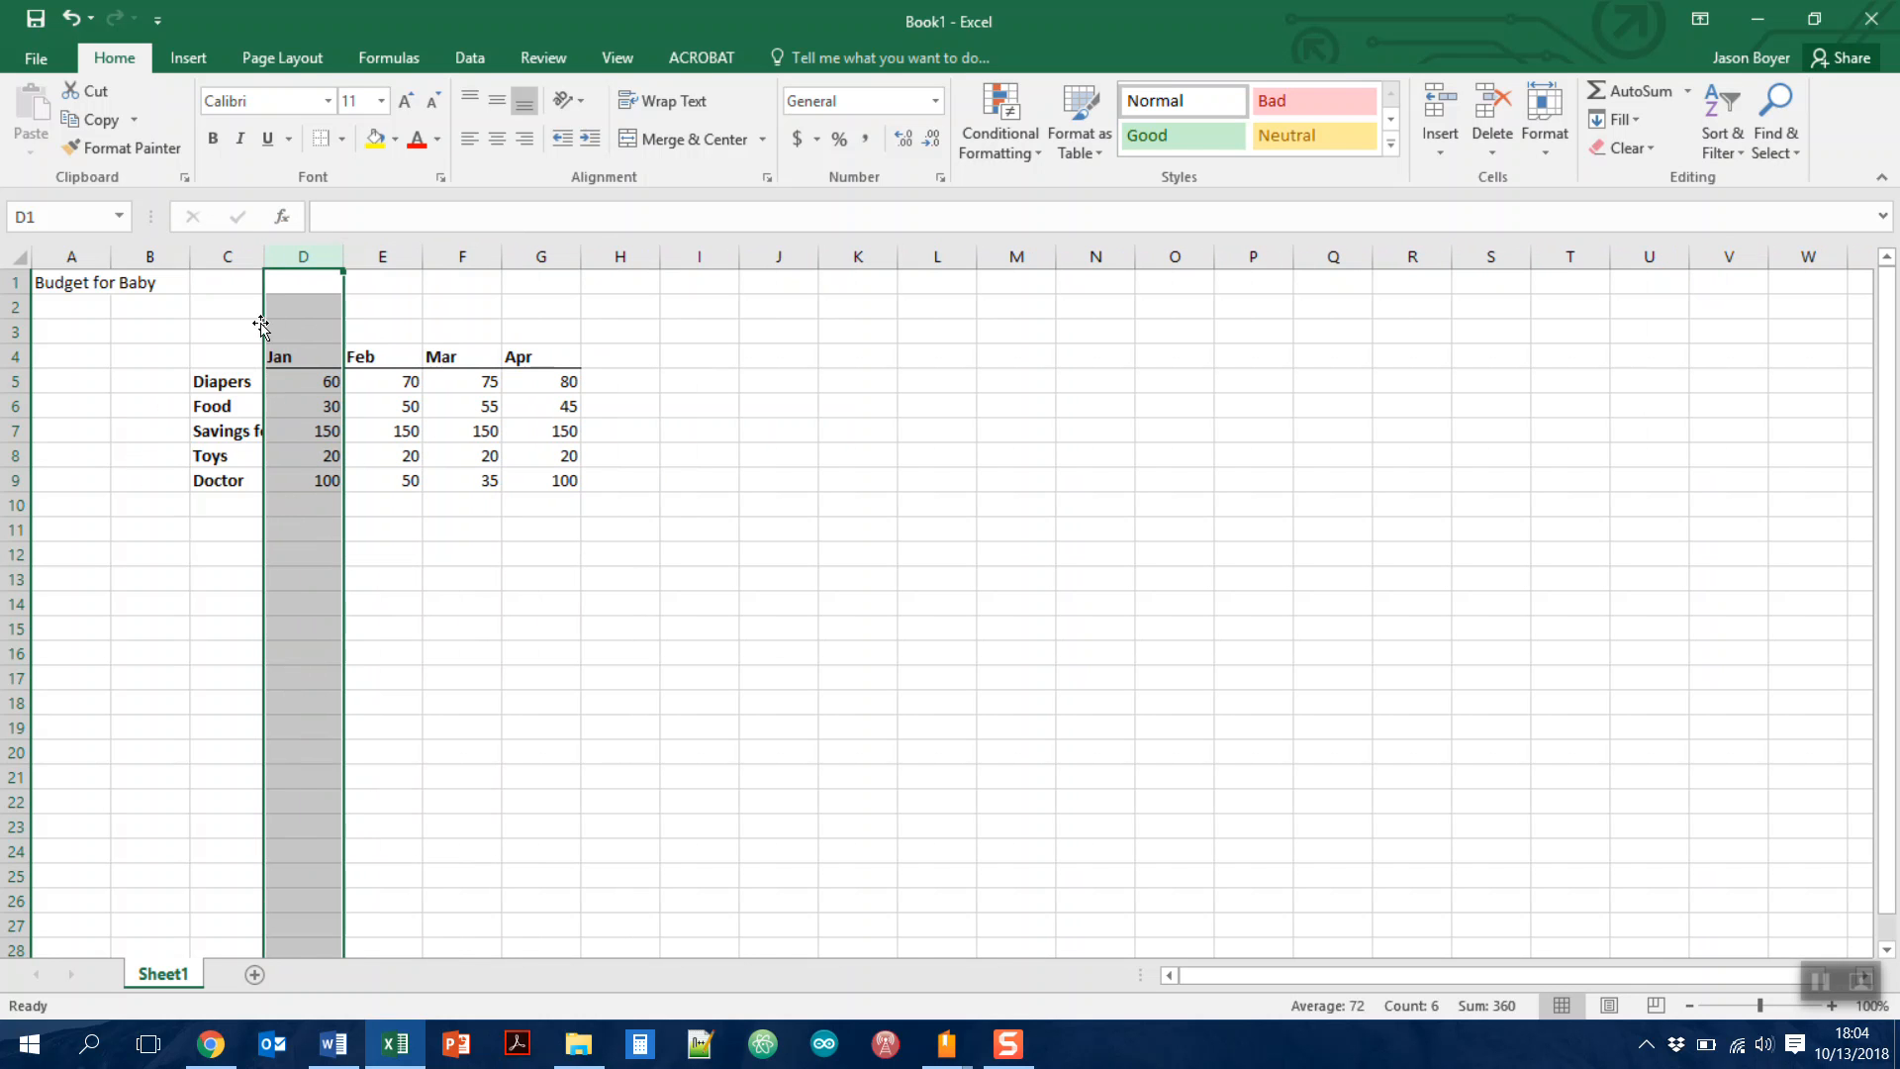
pyautogui.doubleClick(265, 254)
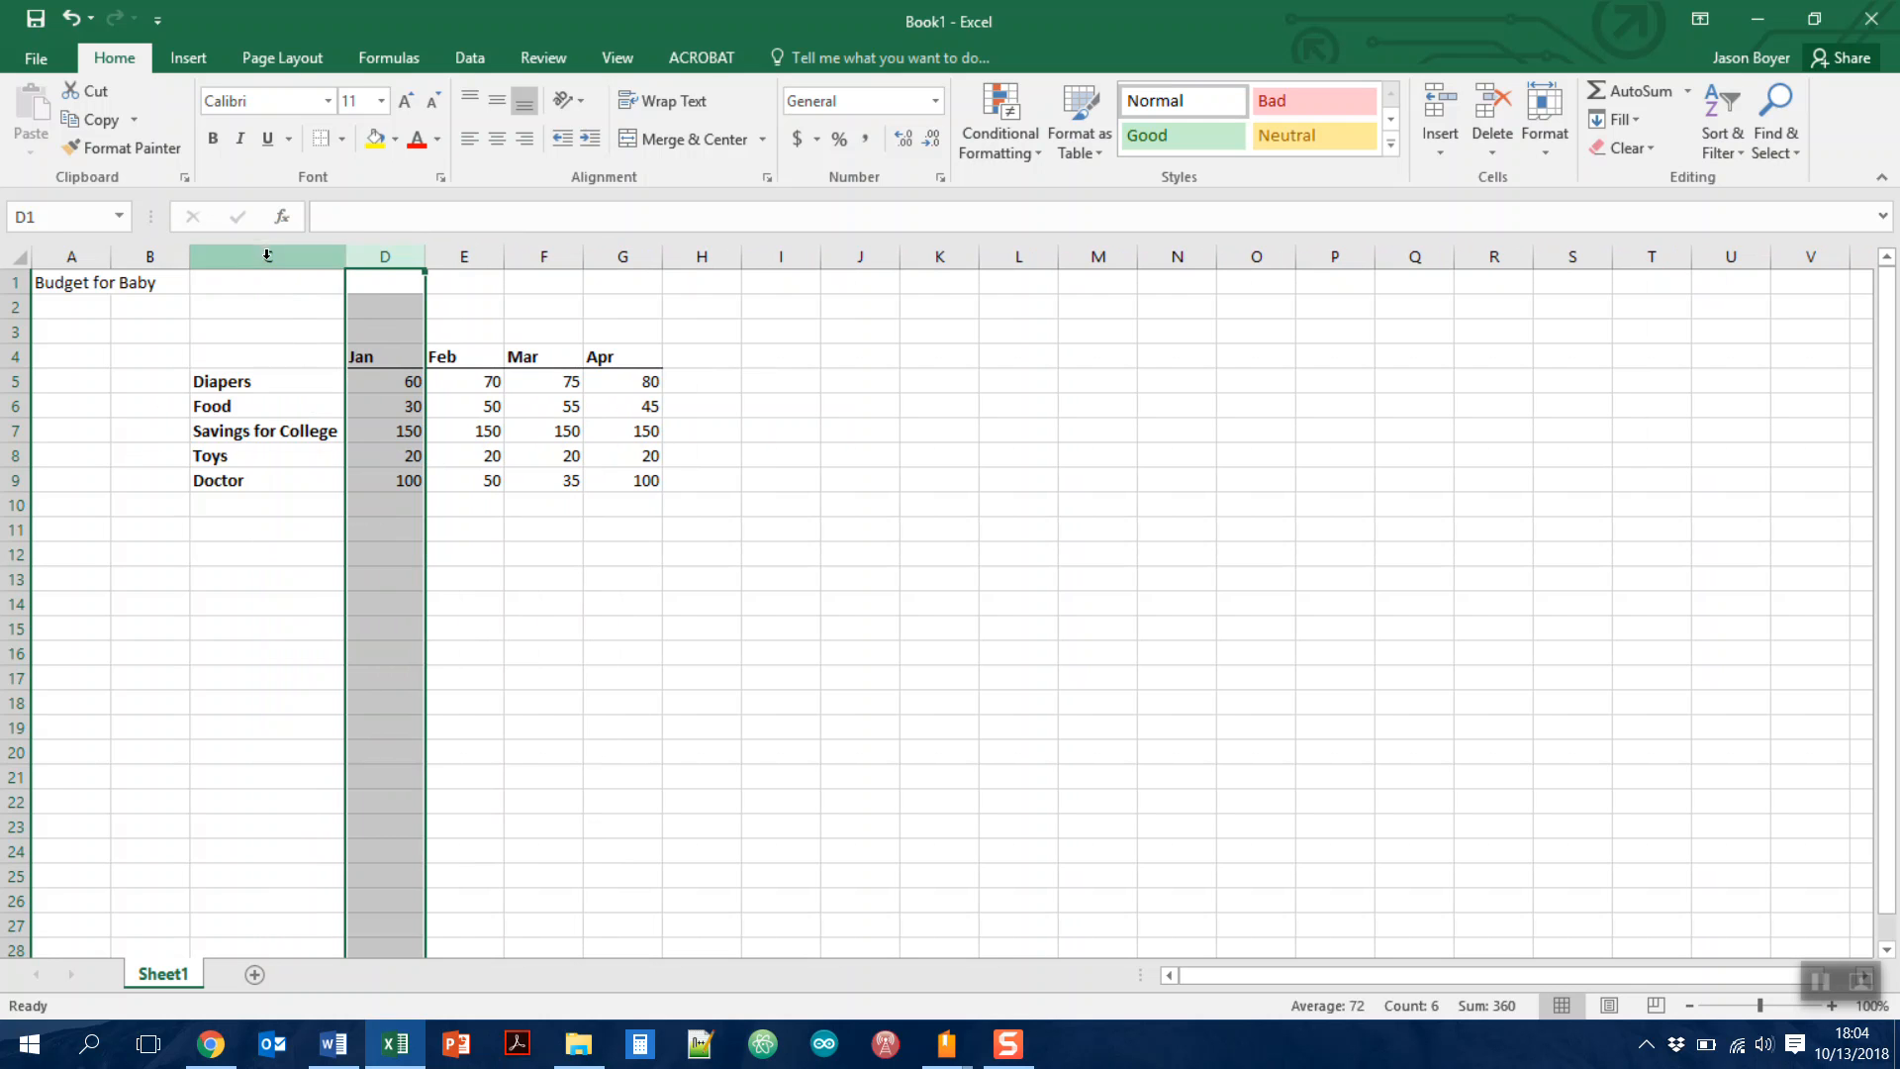
pyautogui.click(316, 579)
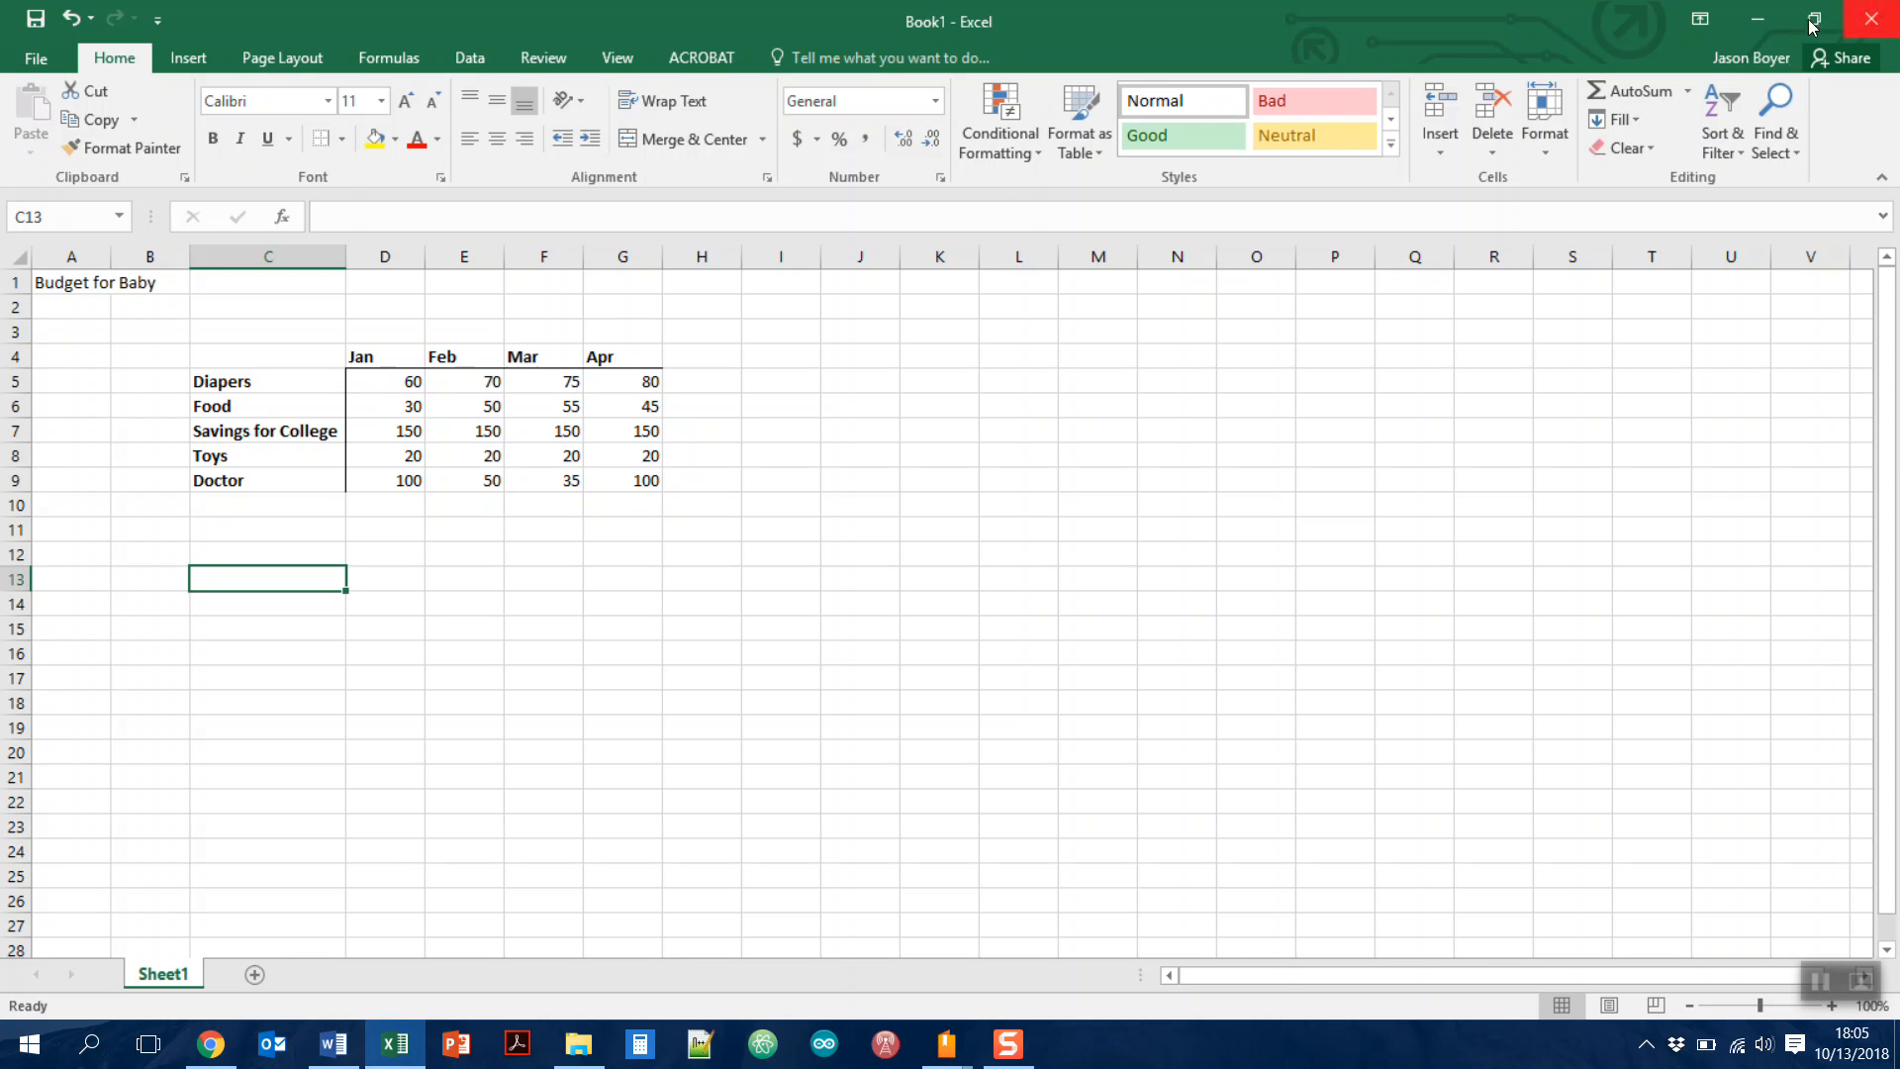
# Total the January amounts D5:D9 in cell D10 using AutoSum's Sum function
pyautogui.click(1688, 96)
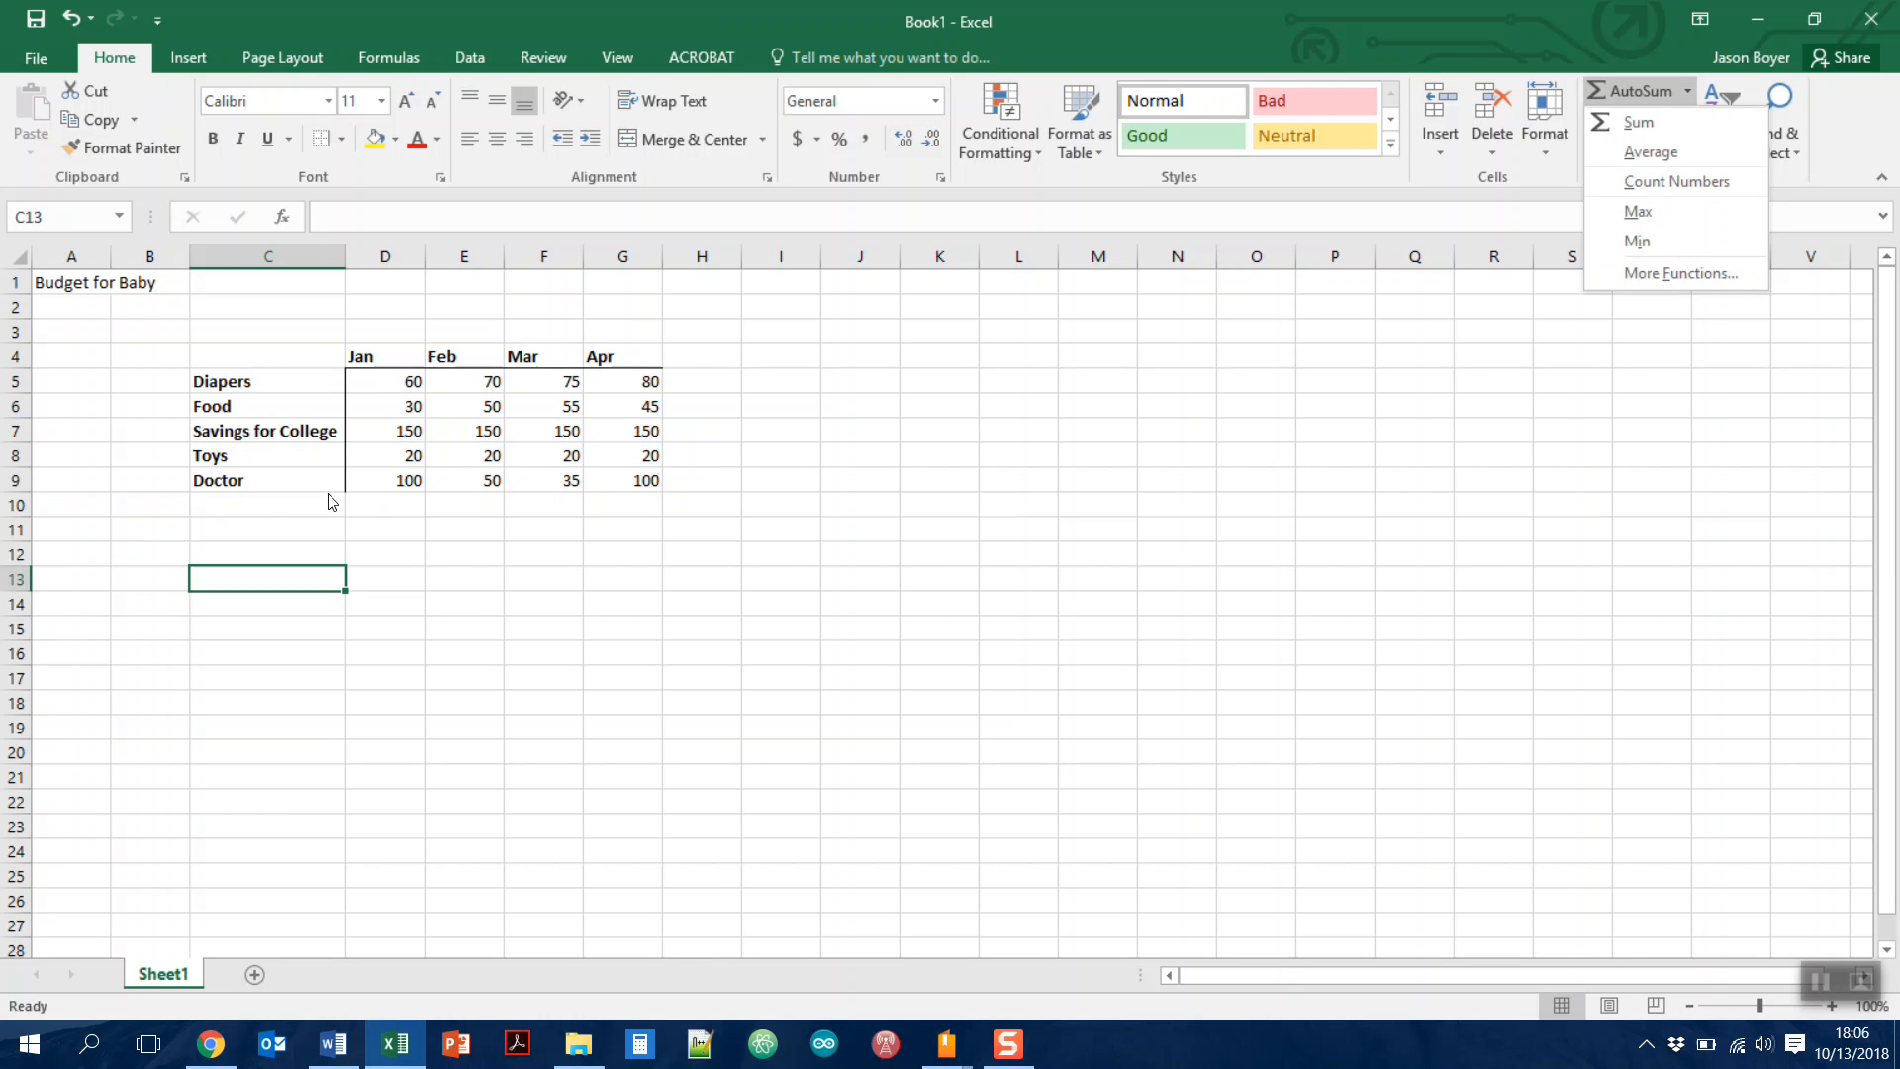
pyautogui.click(389, 502)
pyautogui.click(389, 502)
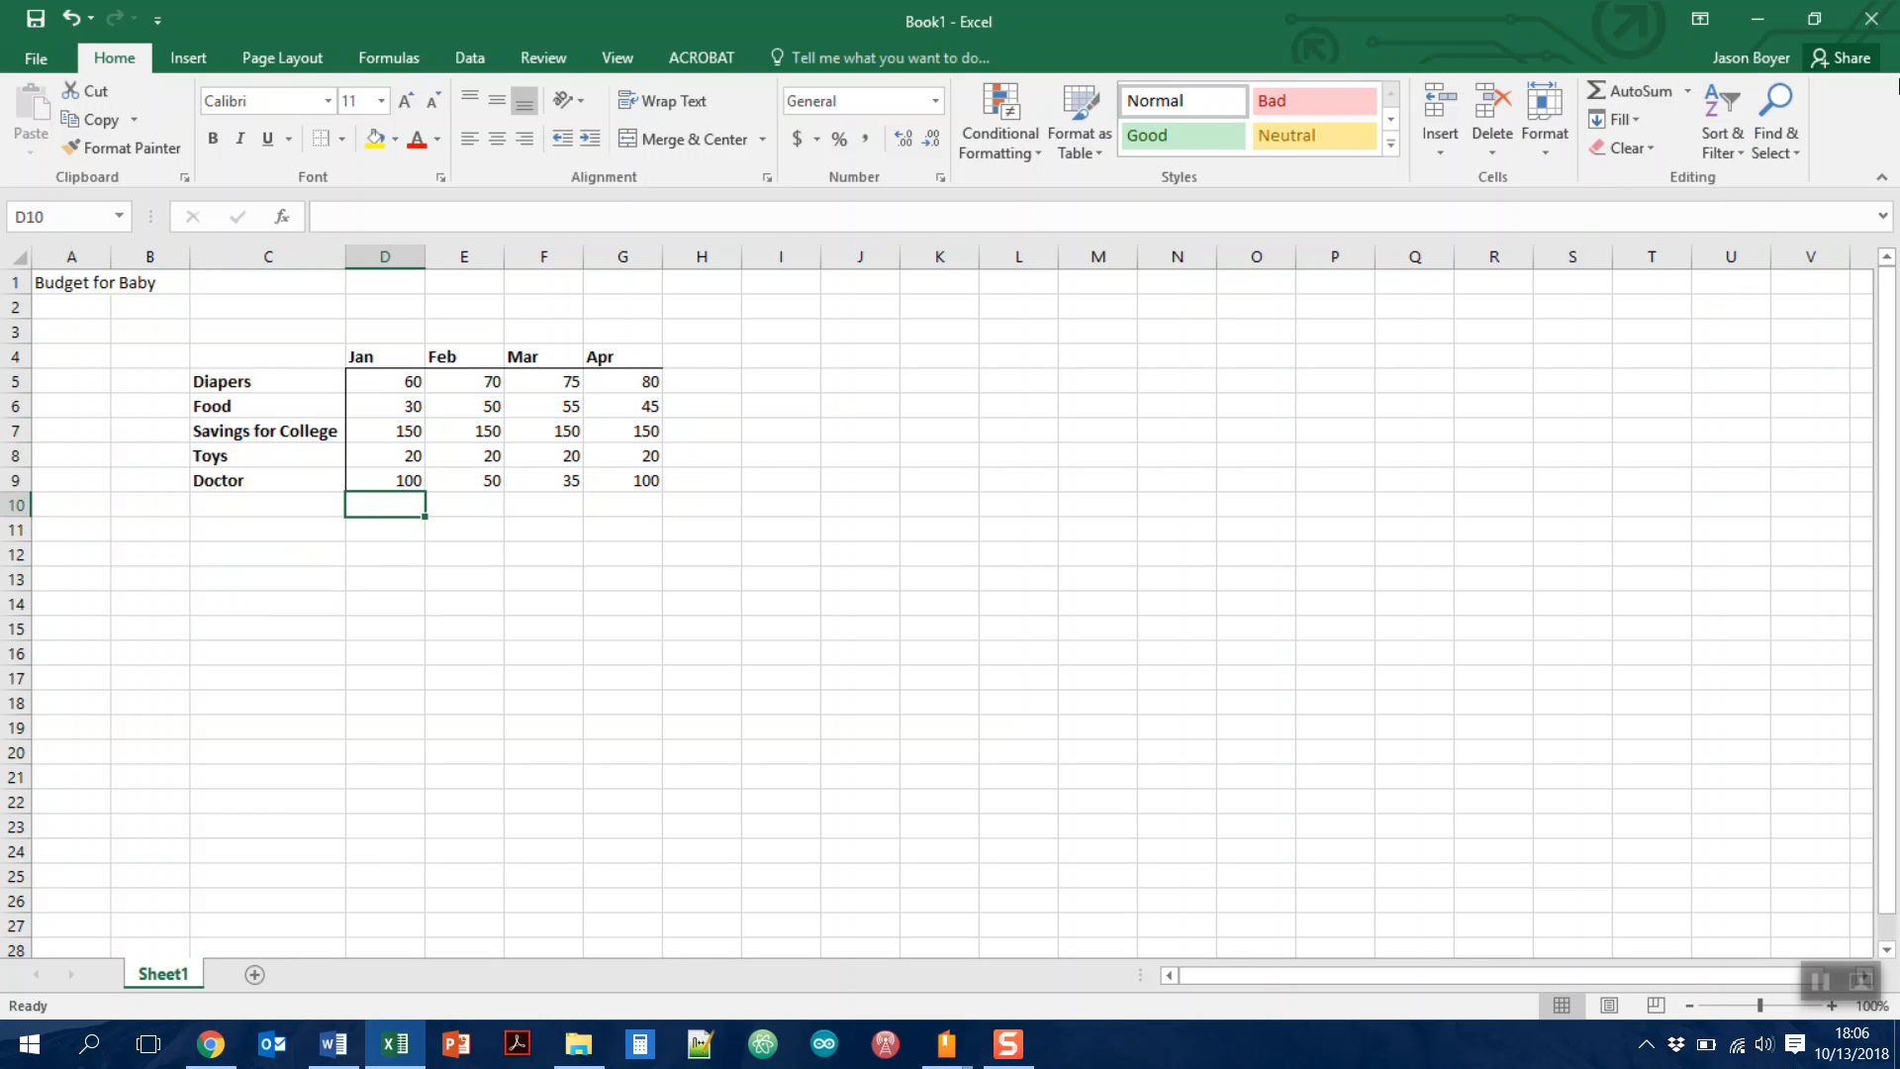
pyautogui.click(1688, 93)
pyautogui.click(1686, 121)
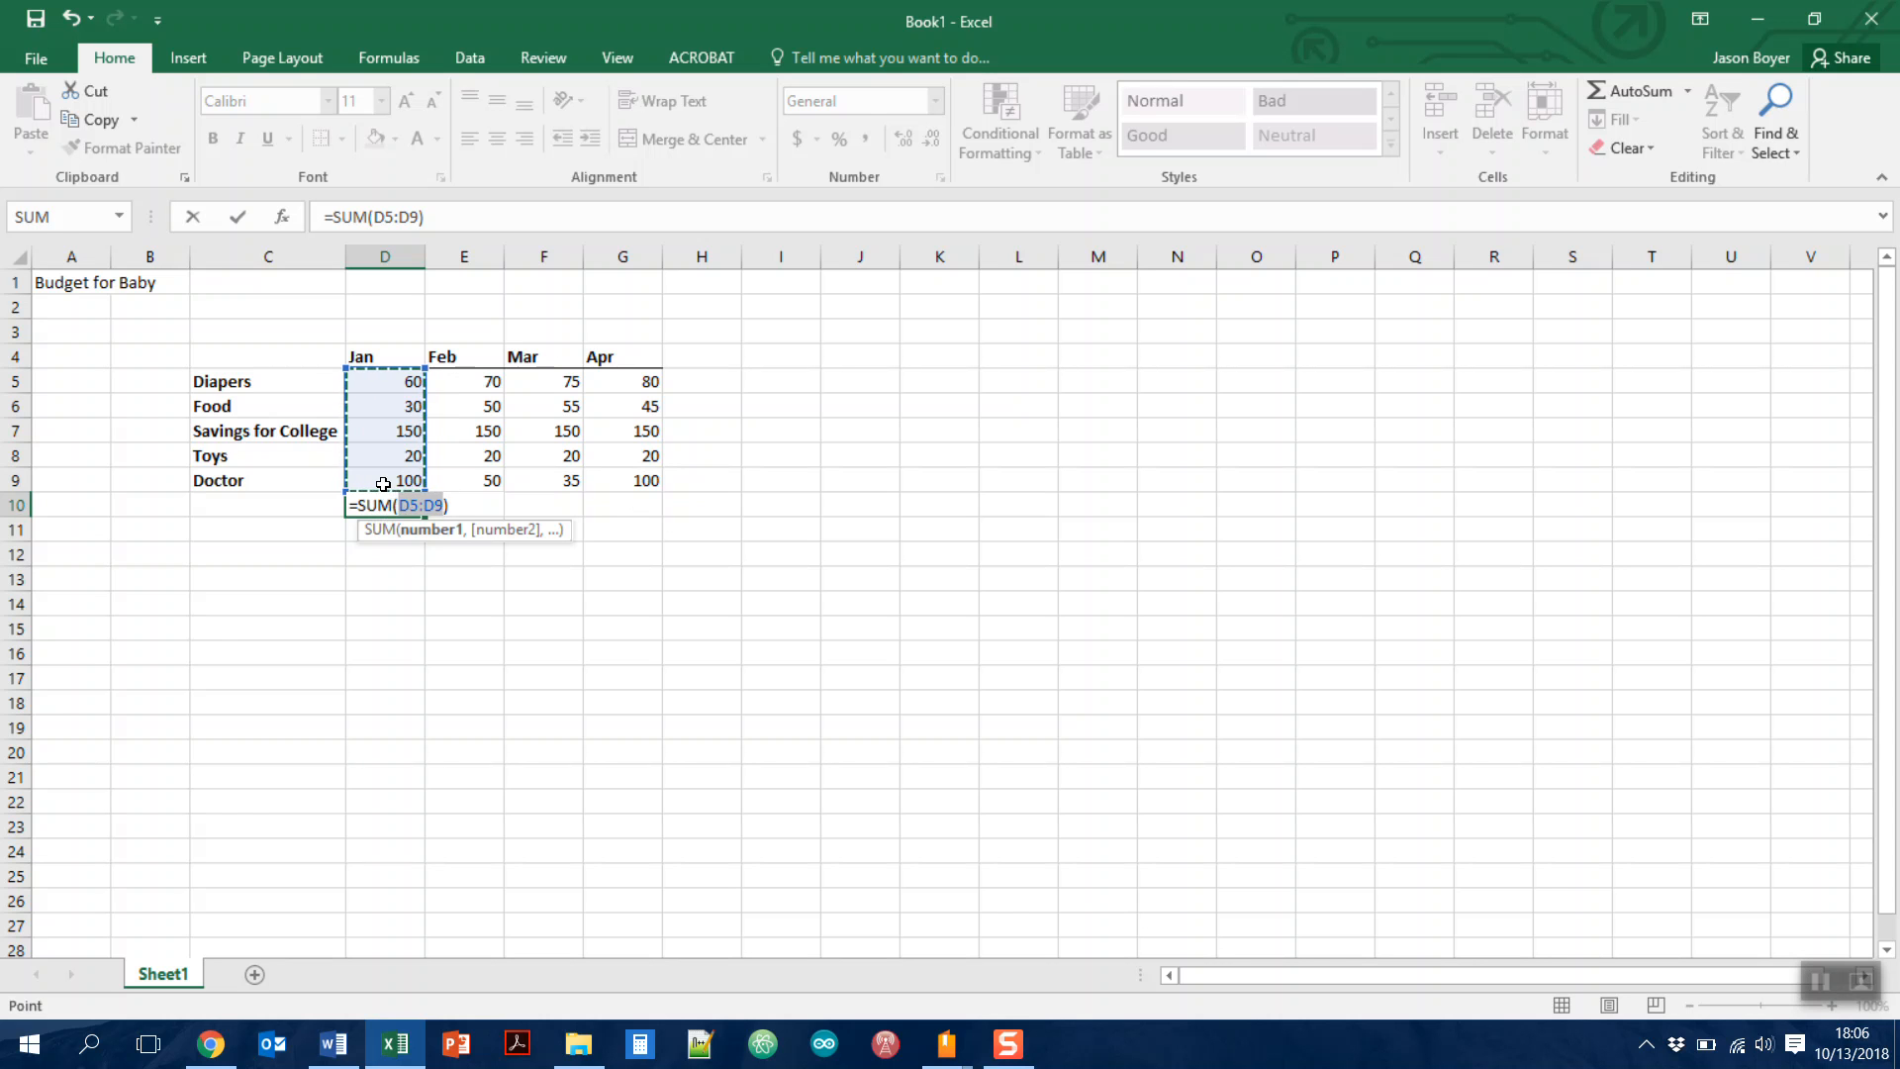
pyautogui.press('Return')
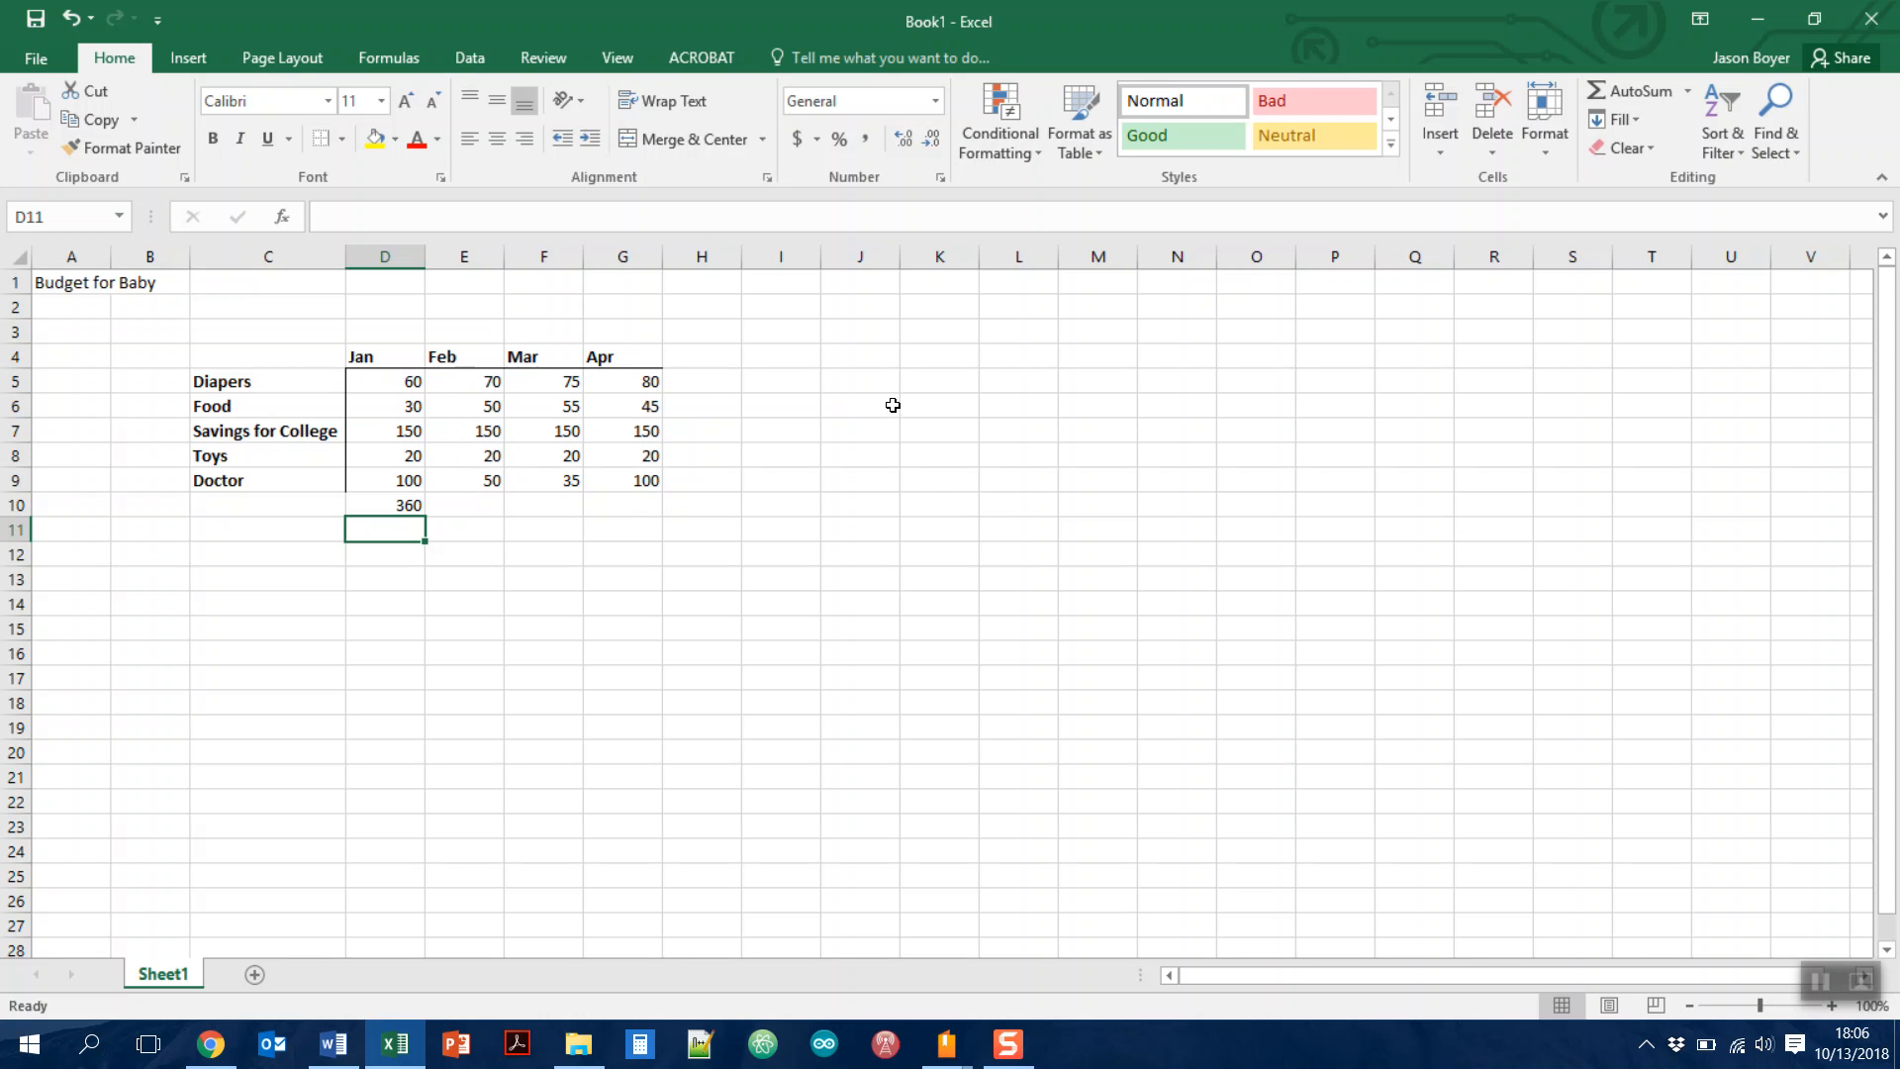
# Start a SUM formula in H5 with Insert Function, choosing SUM from the Most Recently Used category
pyautogui.click(712, 385)
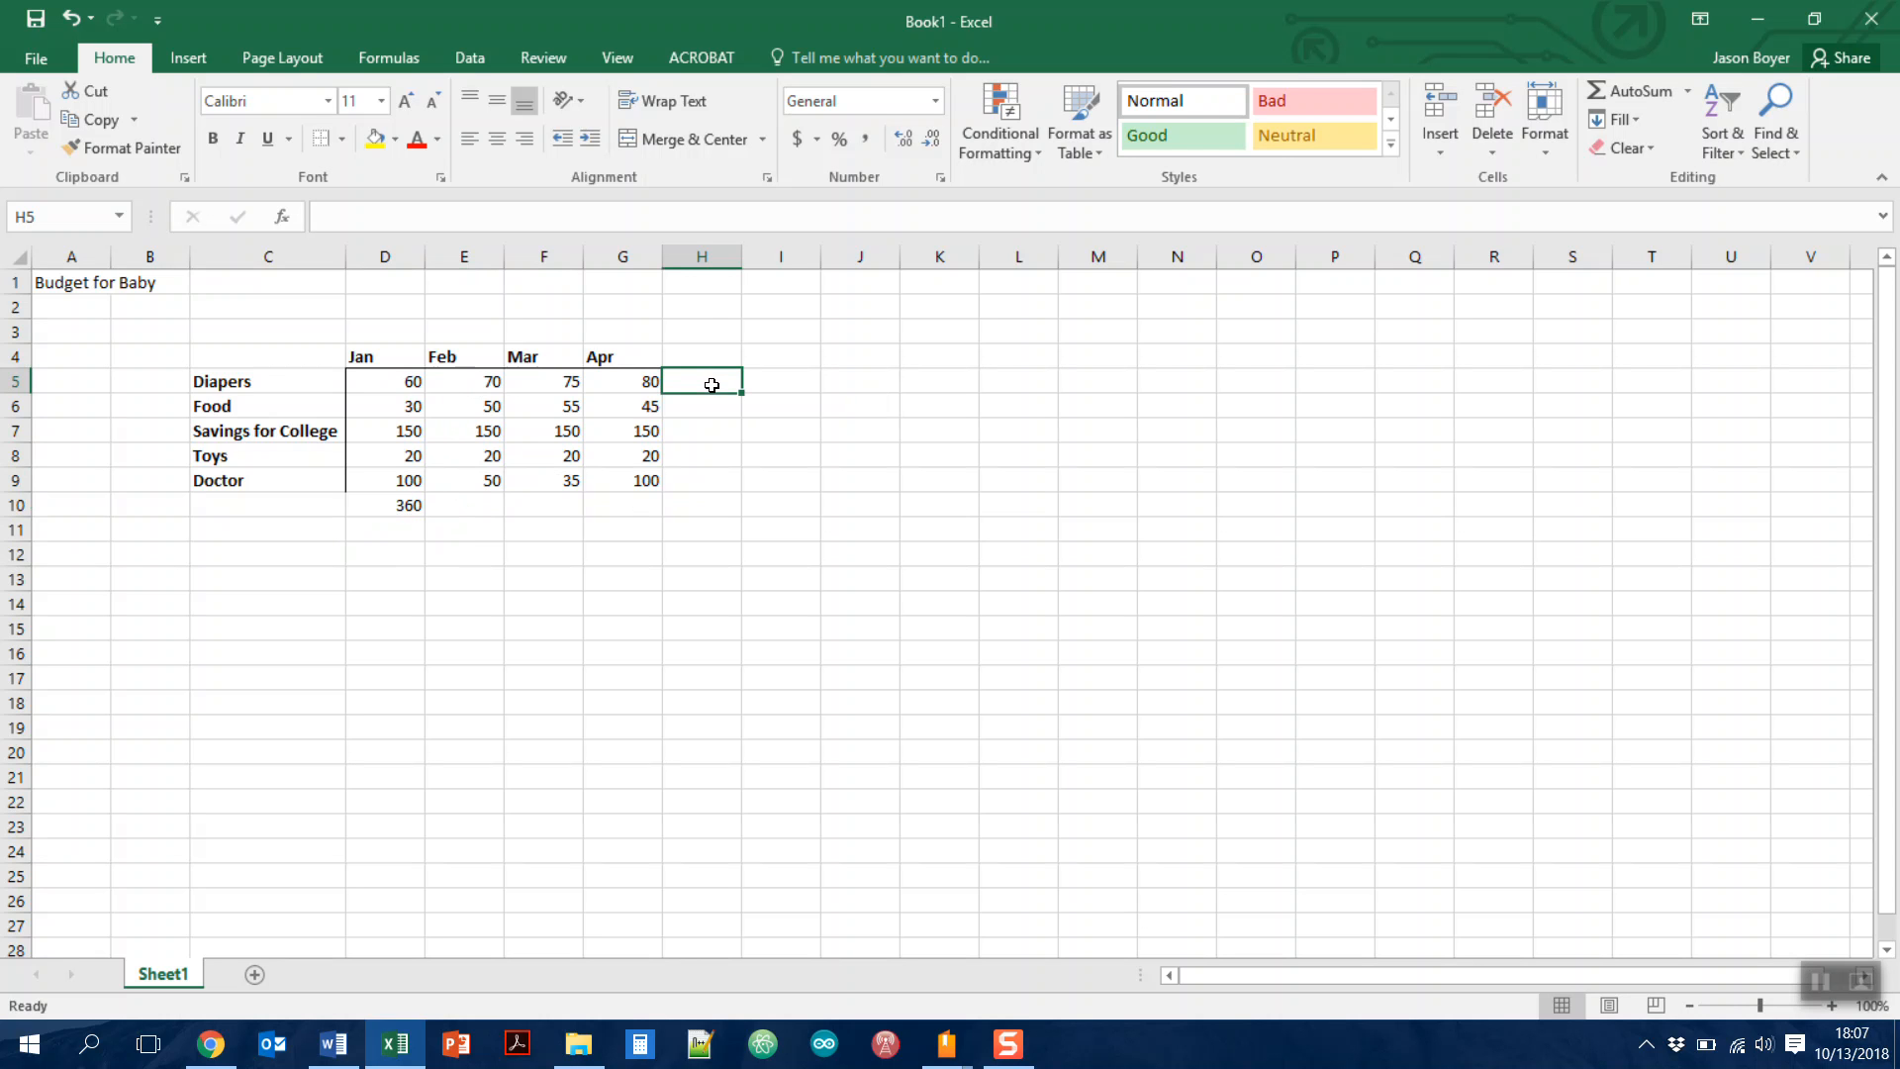
pyautogui.click(283, 220)
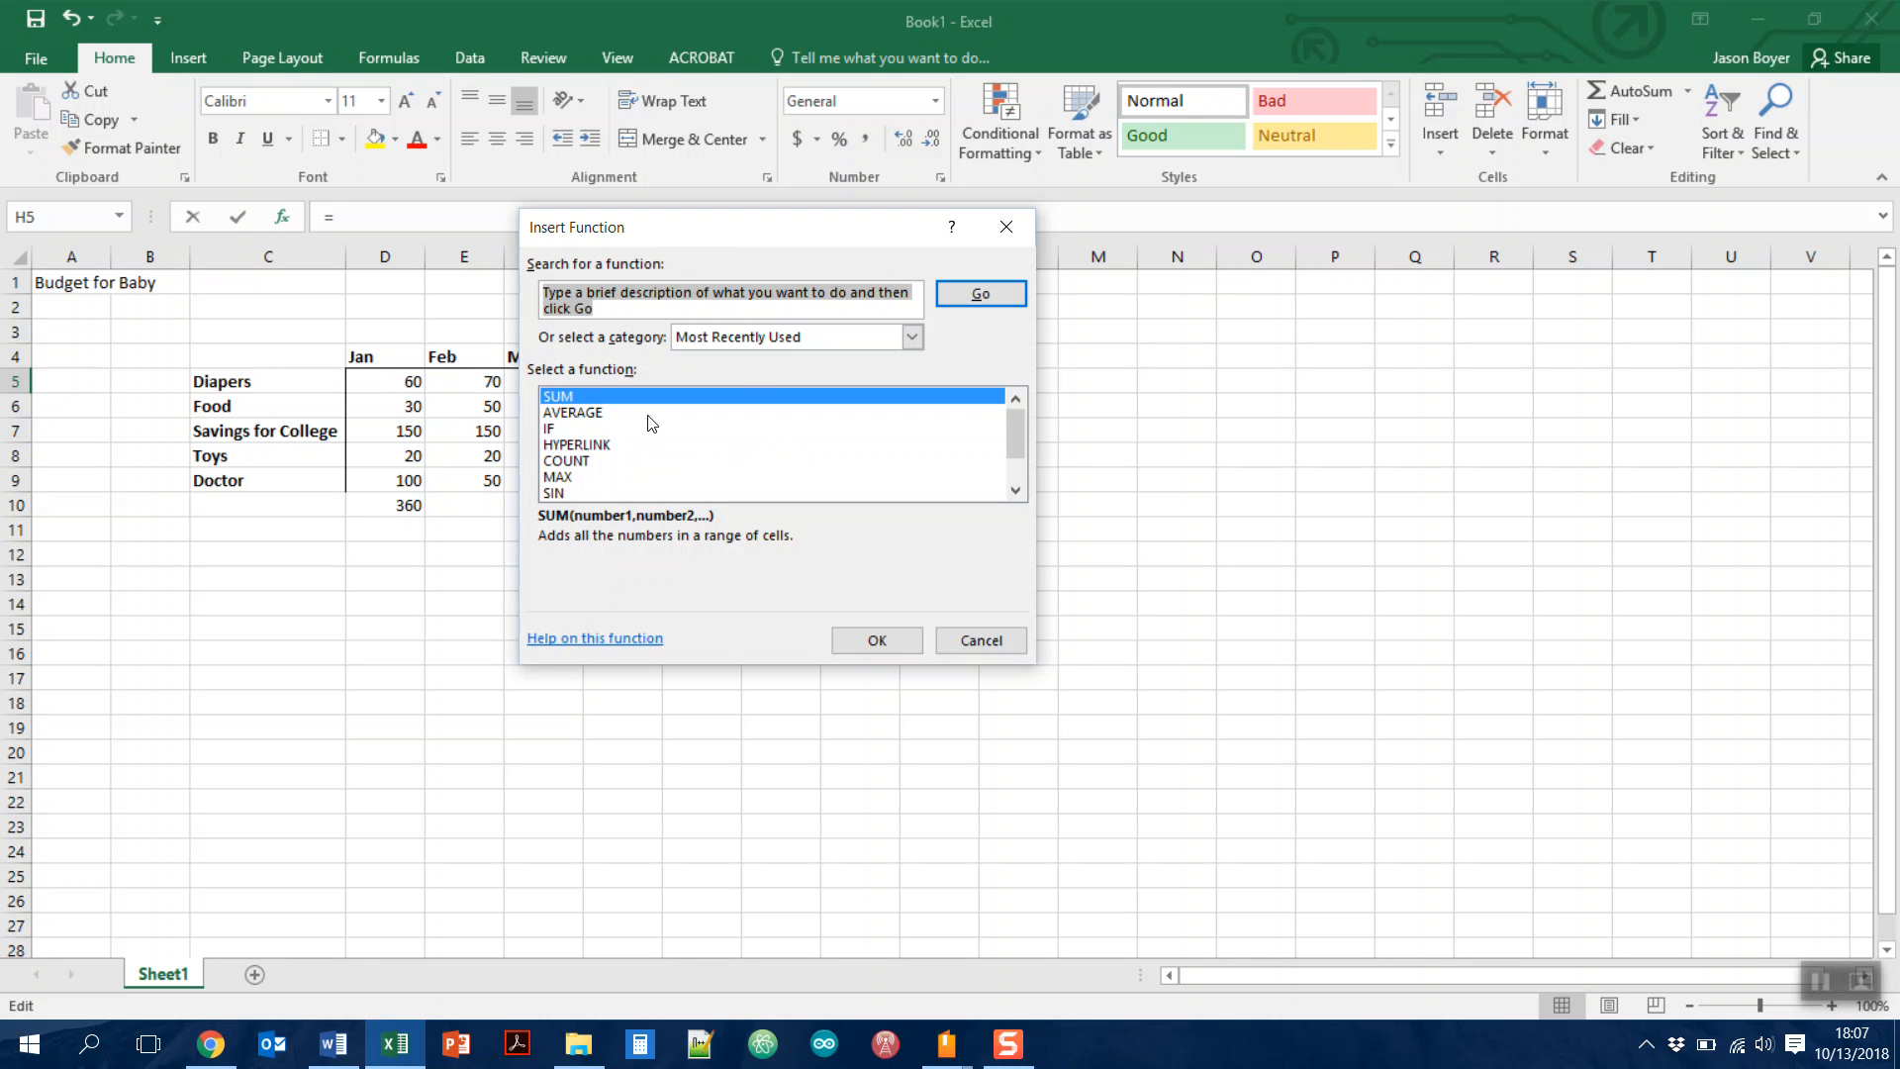
pyautogui.moveTo(1020, 442)
pyautogui.mouseDown()
pyautogui.moveTo(1017, 467)
pyautogui.moveTo(1006, 418)
pyautogui.mouseUp()
pyautogui.click(911, 338)
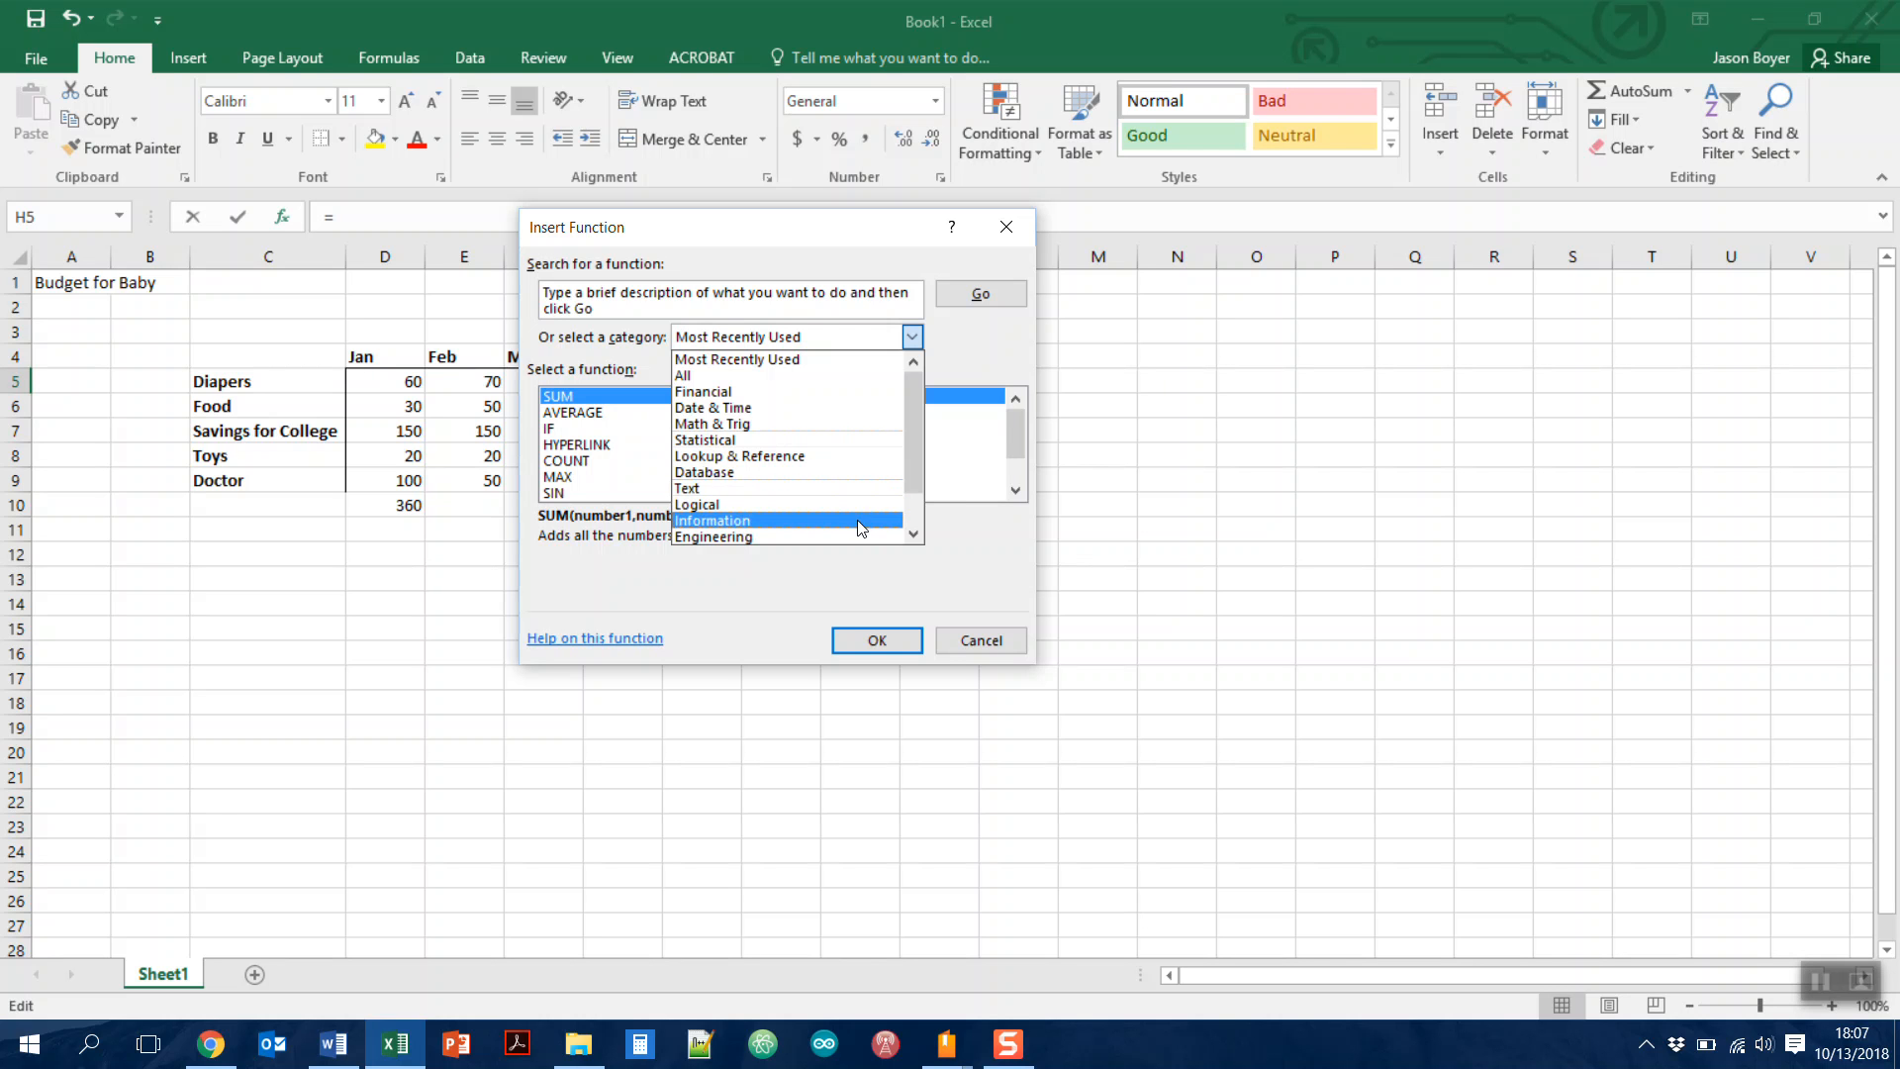
pyautogui.scroll(-3, 896, 508)
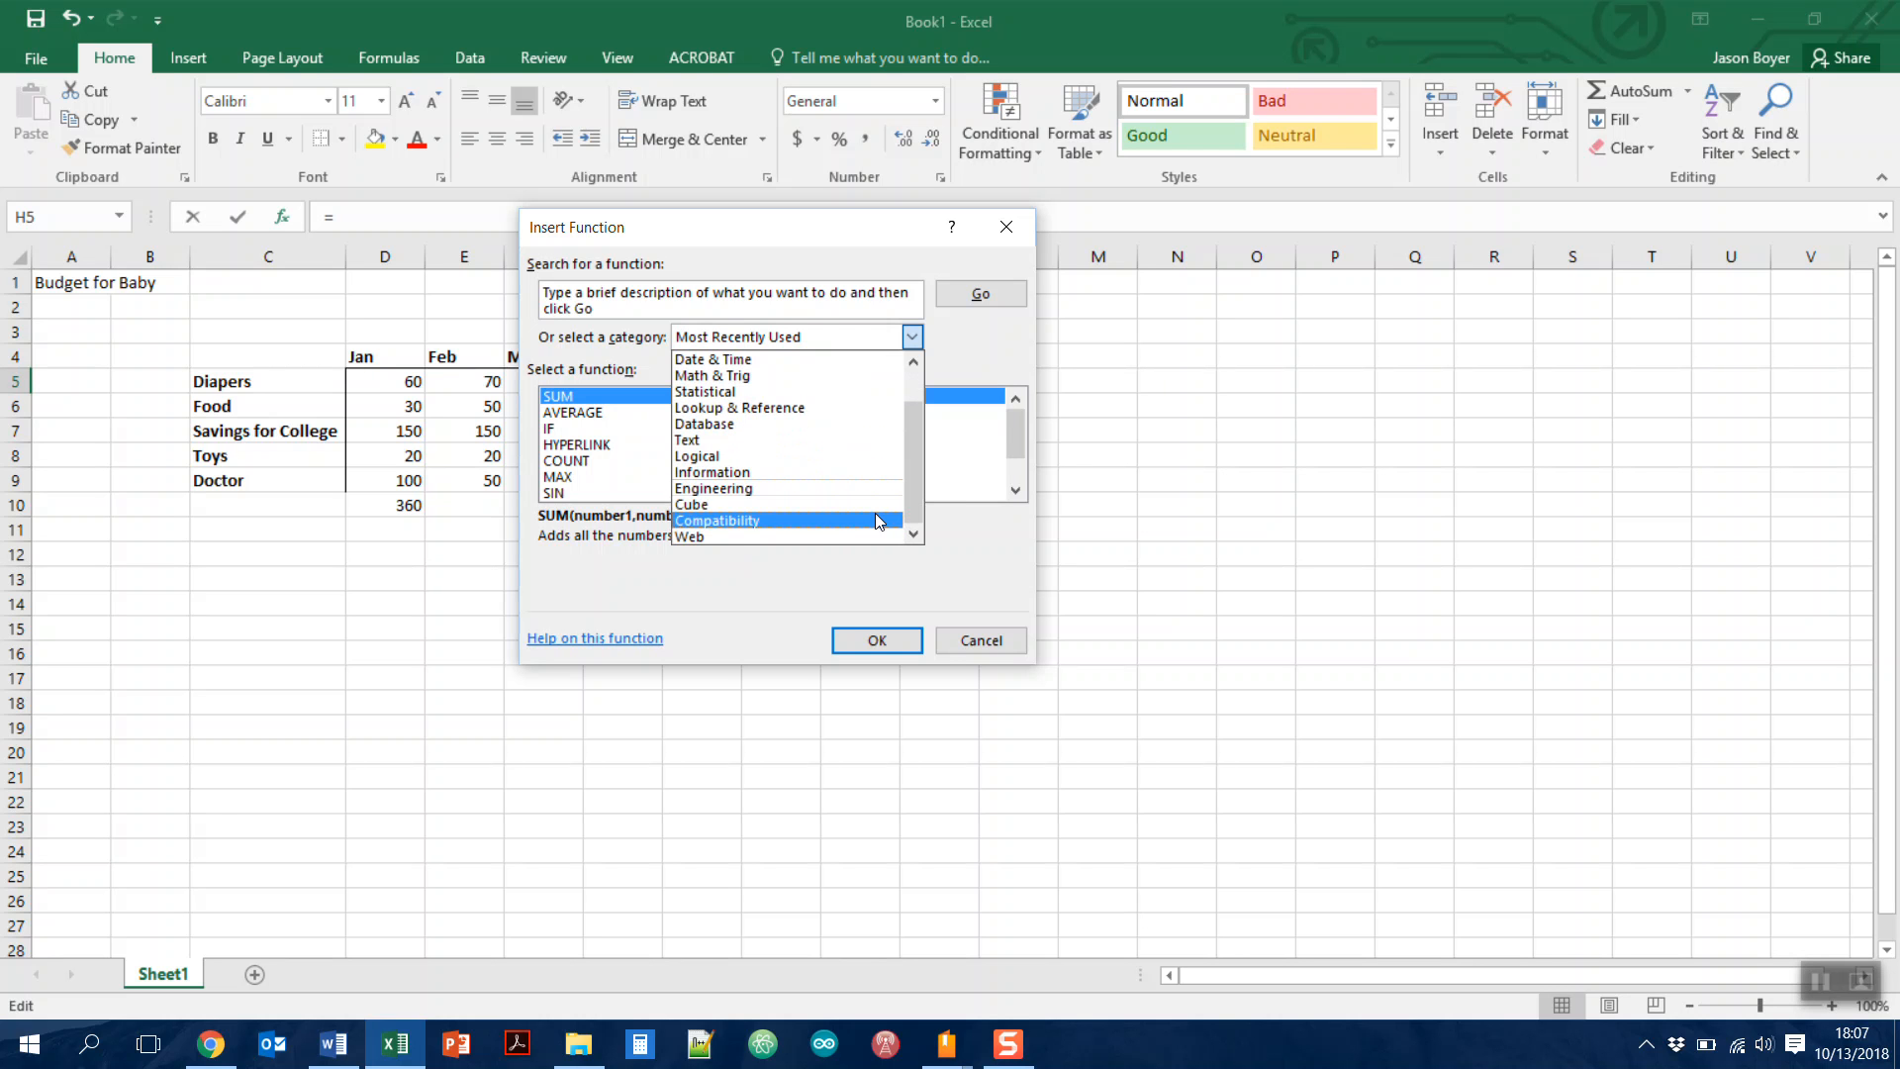
pyautogui.scroll(1, 860, 465)
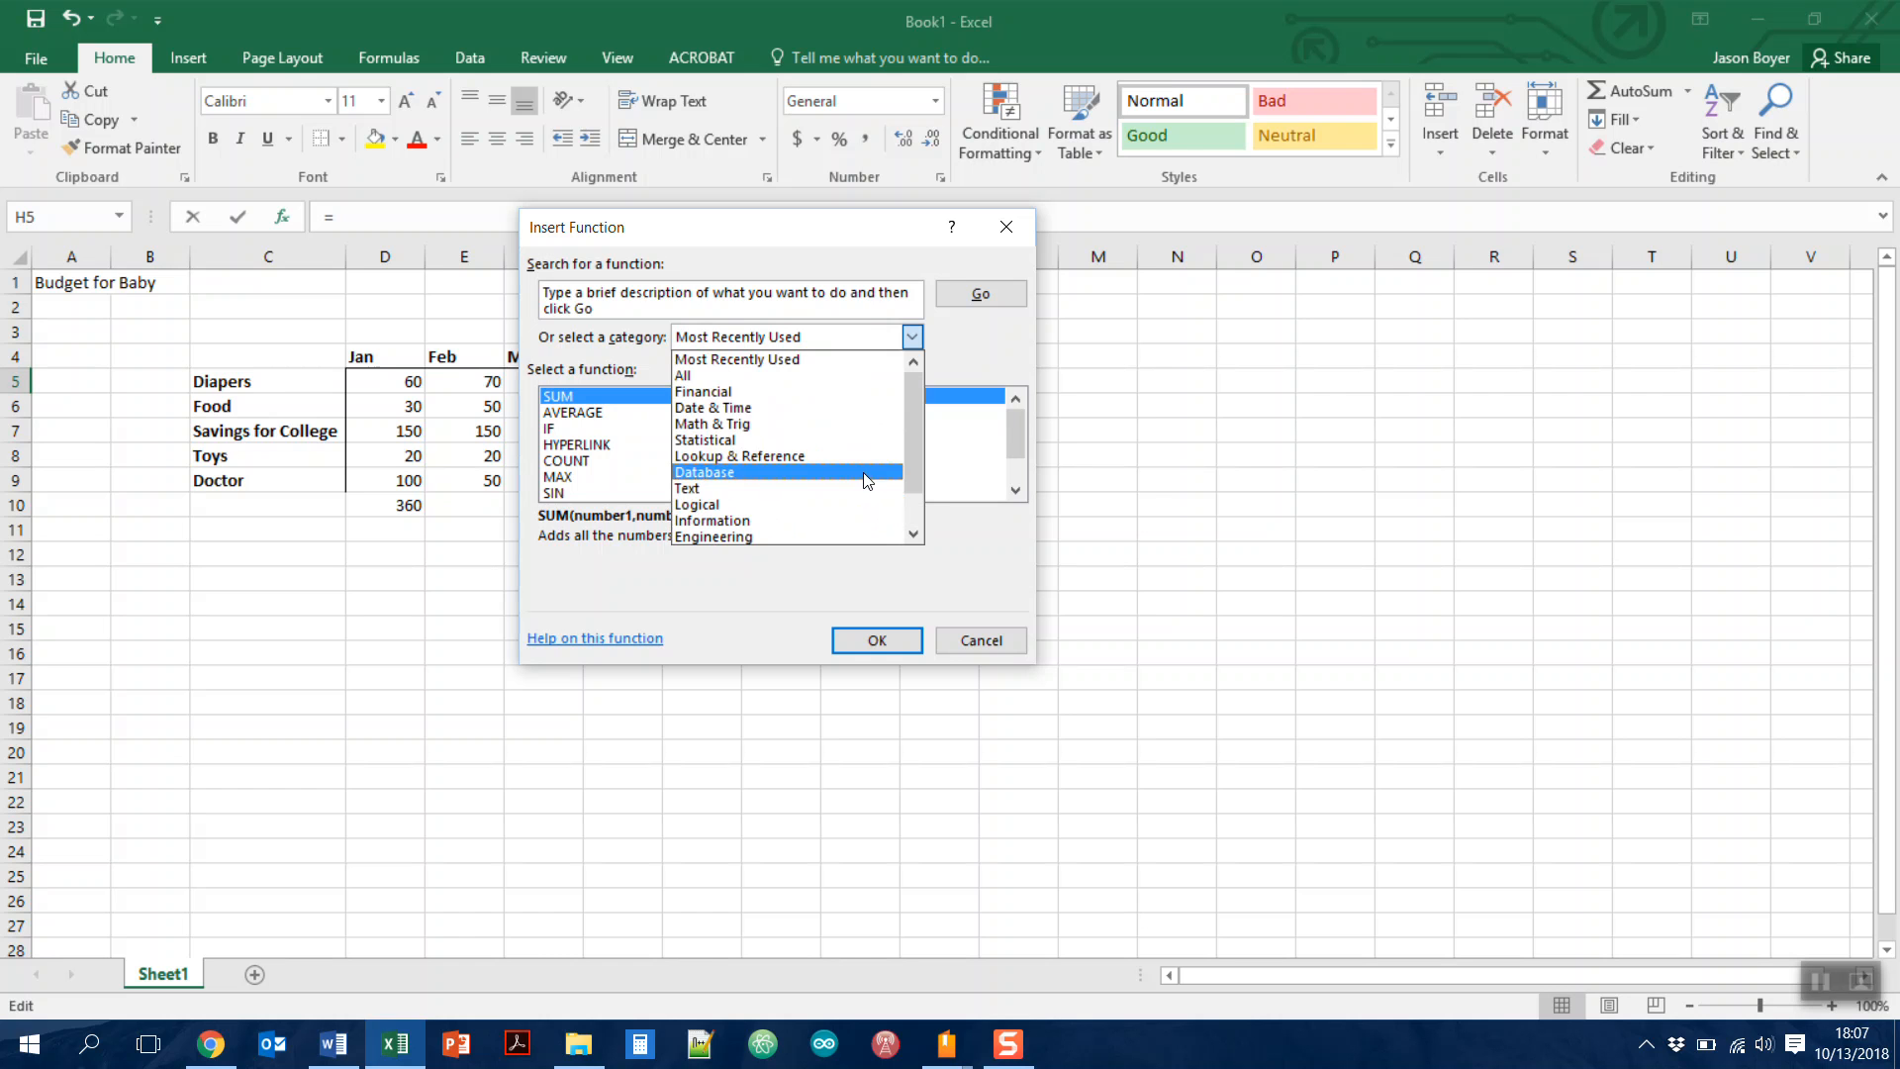
pyautogui.click(849, 360)
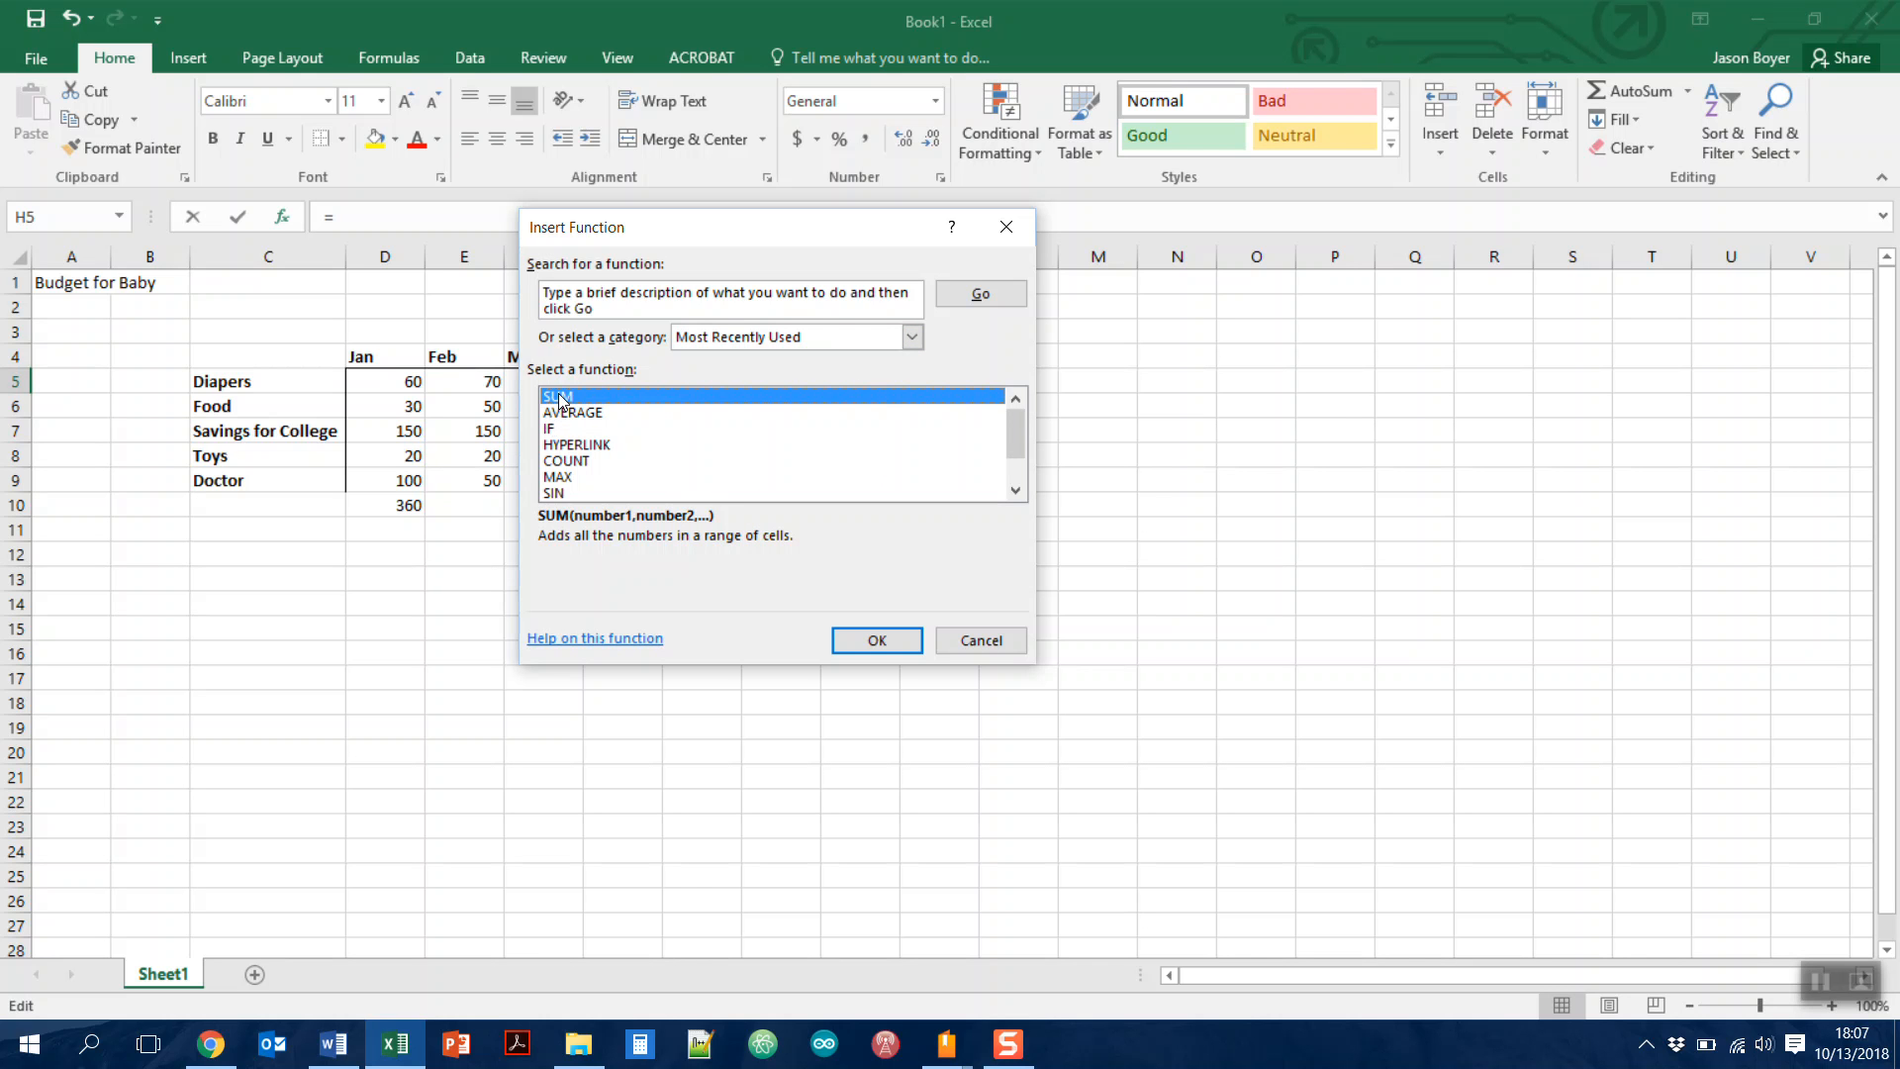
pyautogui.click(861, 639)
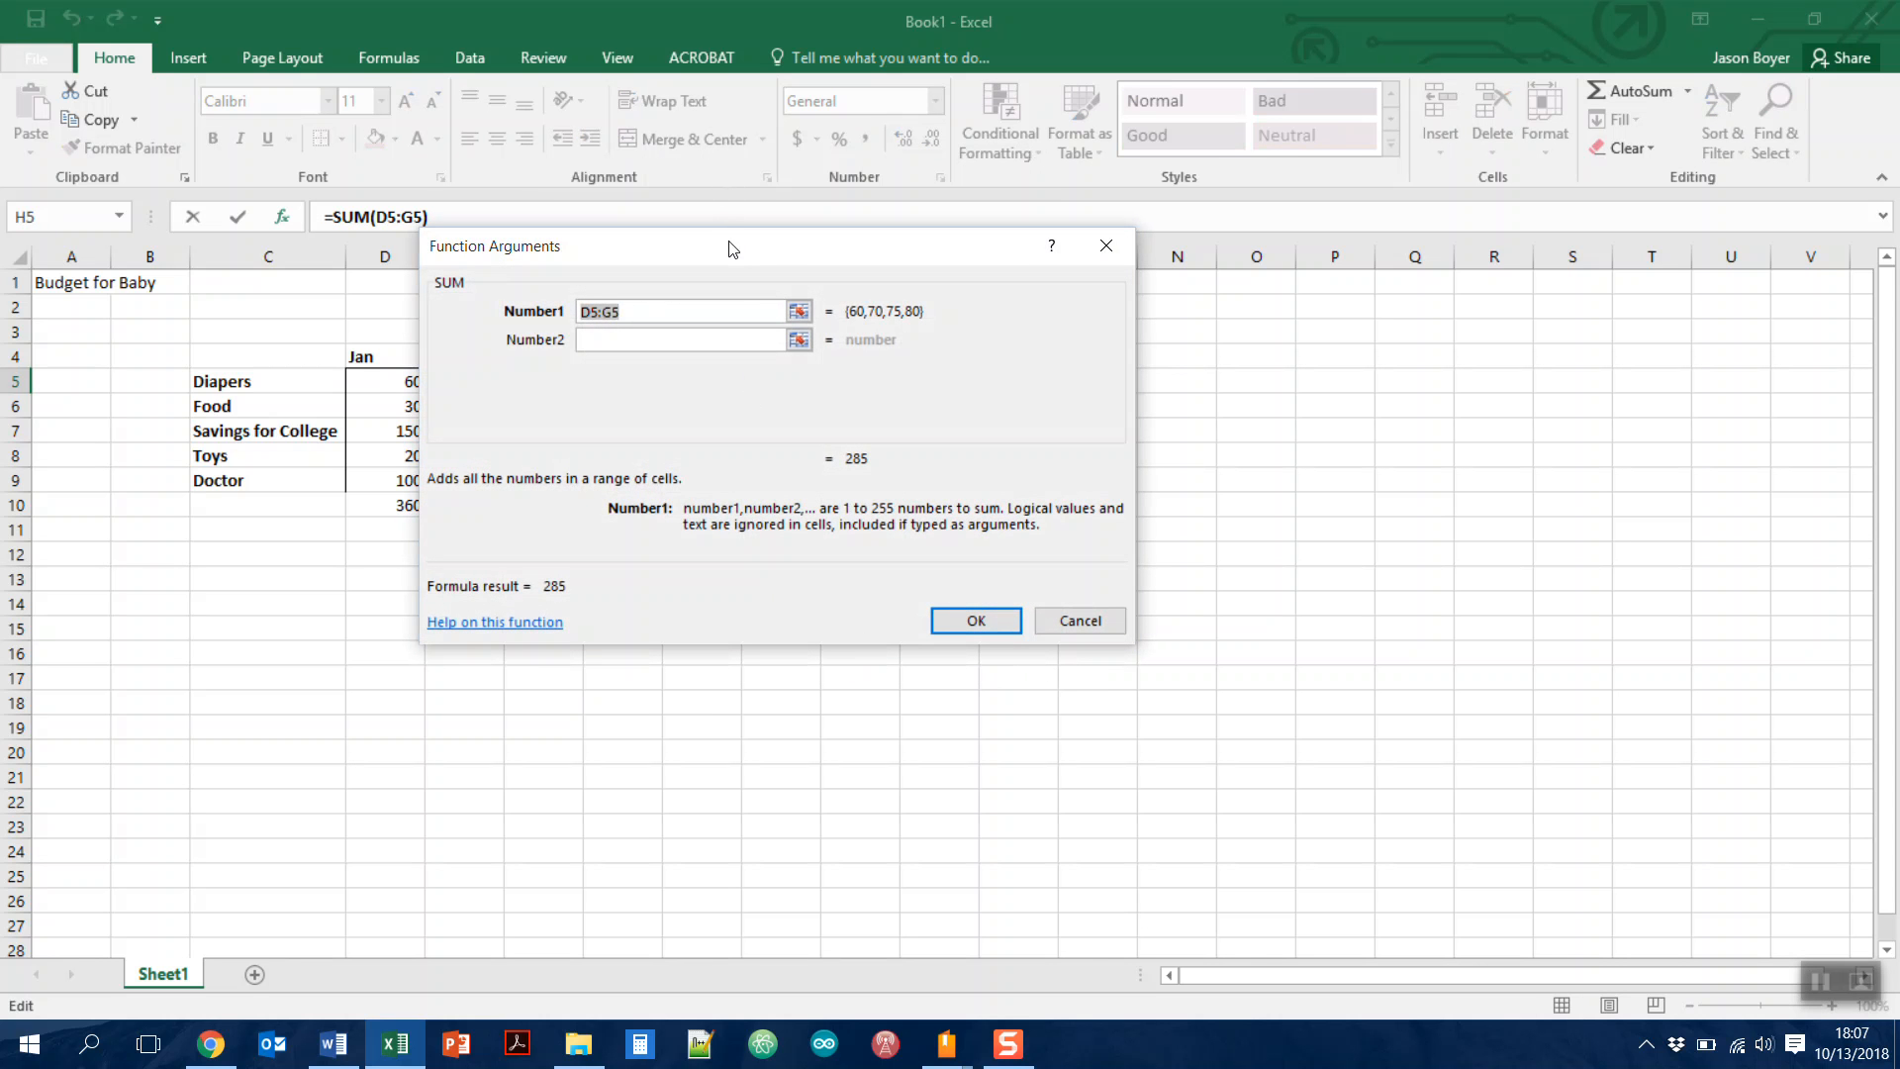
# Set the SUM function's Number1 argument to the Diapers amounts D5:G5 and accept the formula
pyautogui.click(798, 313)
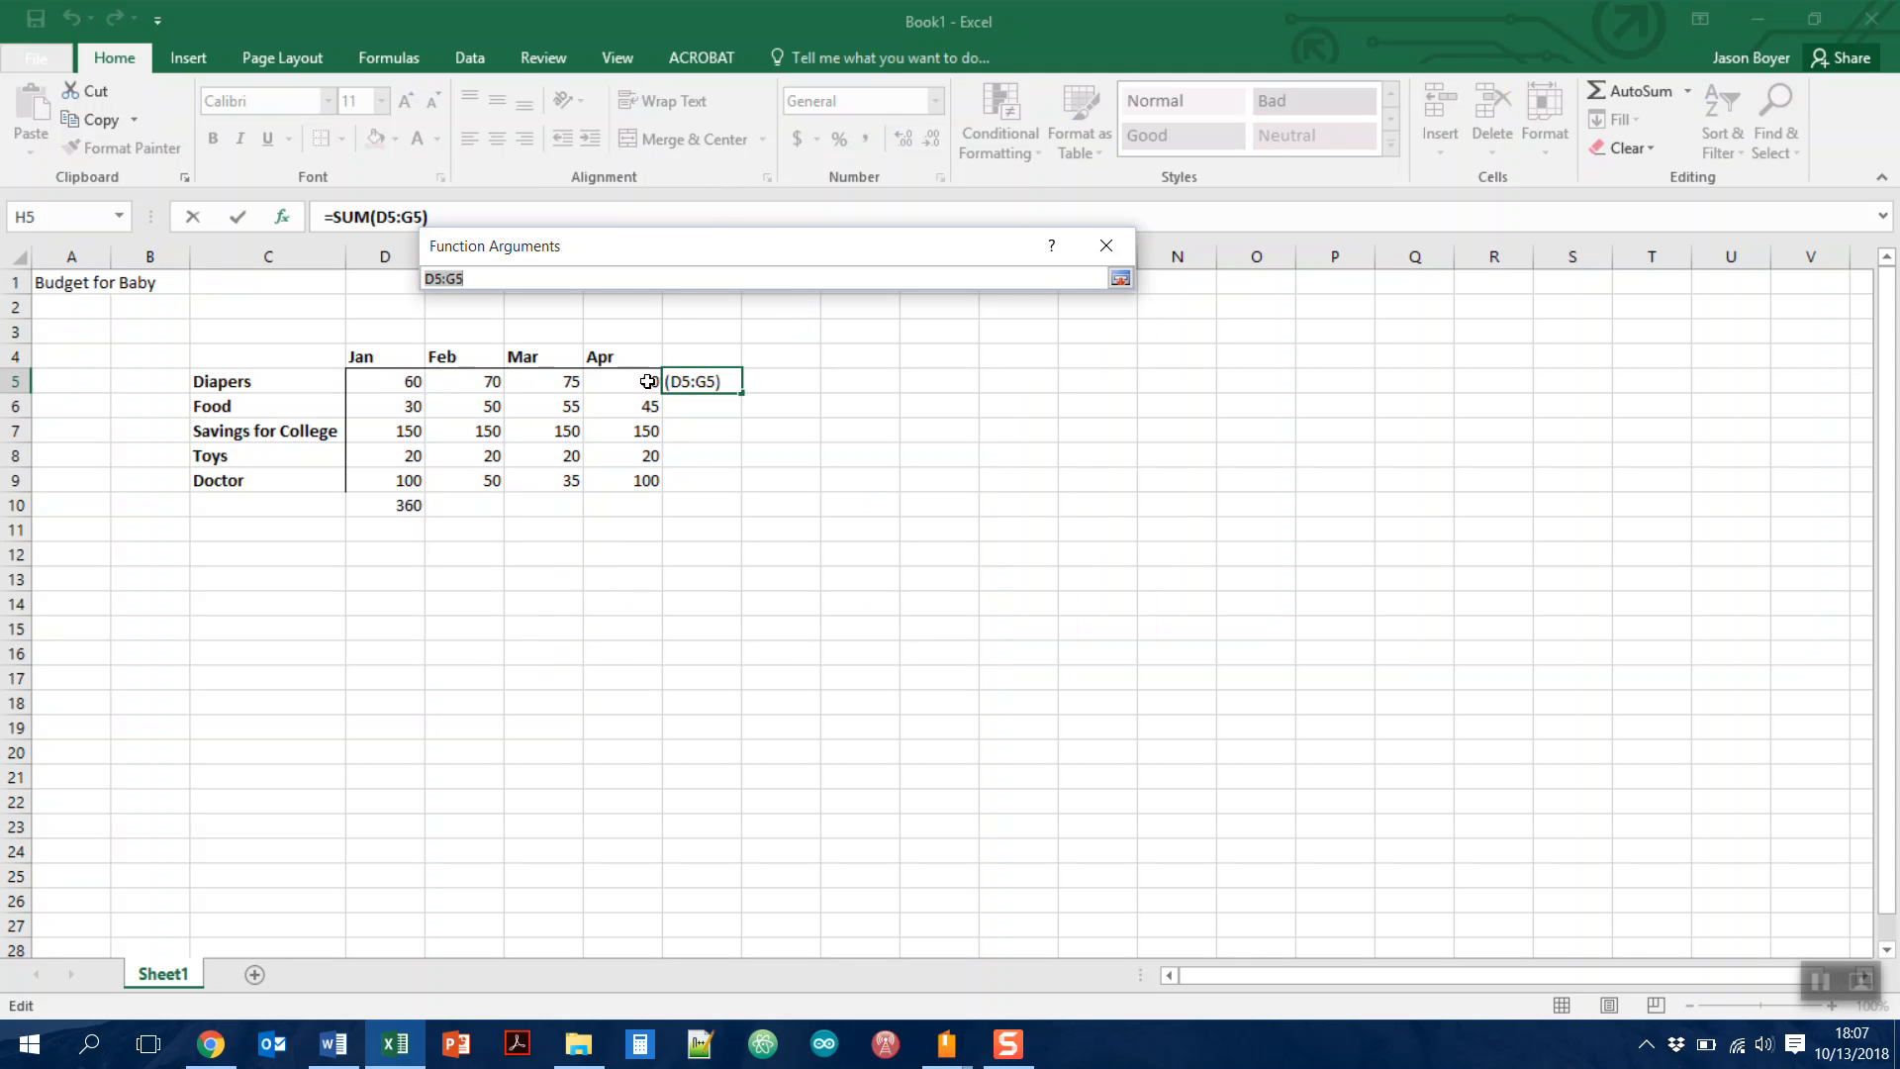
pyautogui.moveTo(649, 381); pyautogui.dragTo(414, 372)
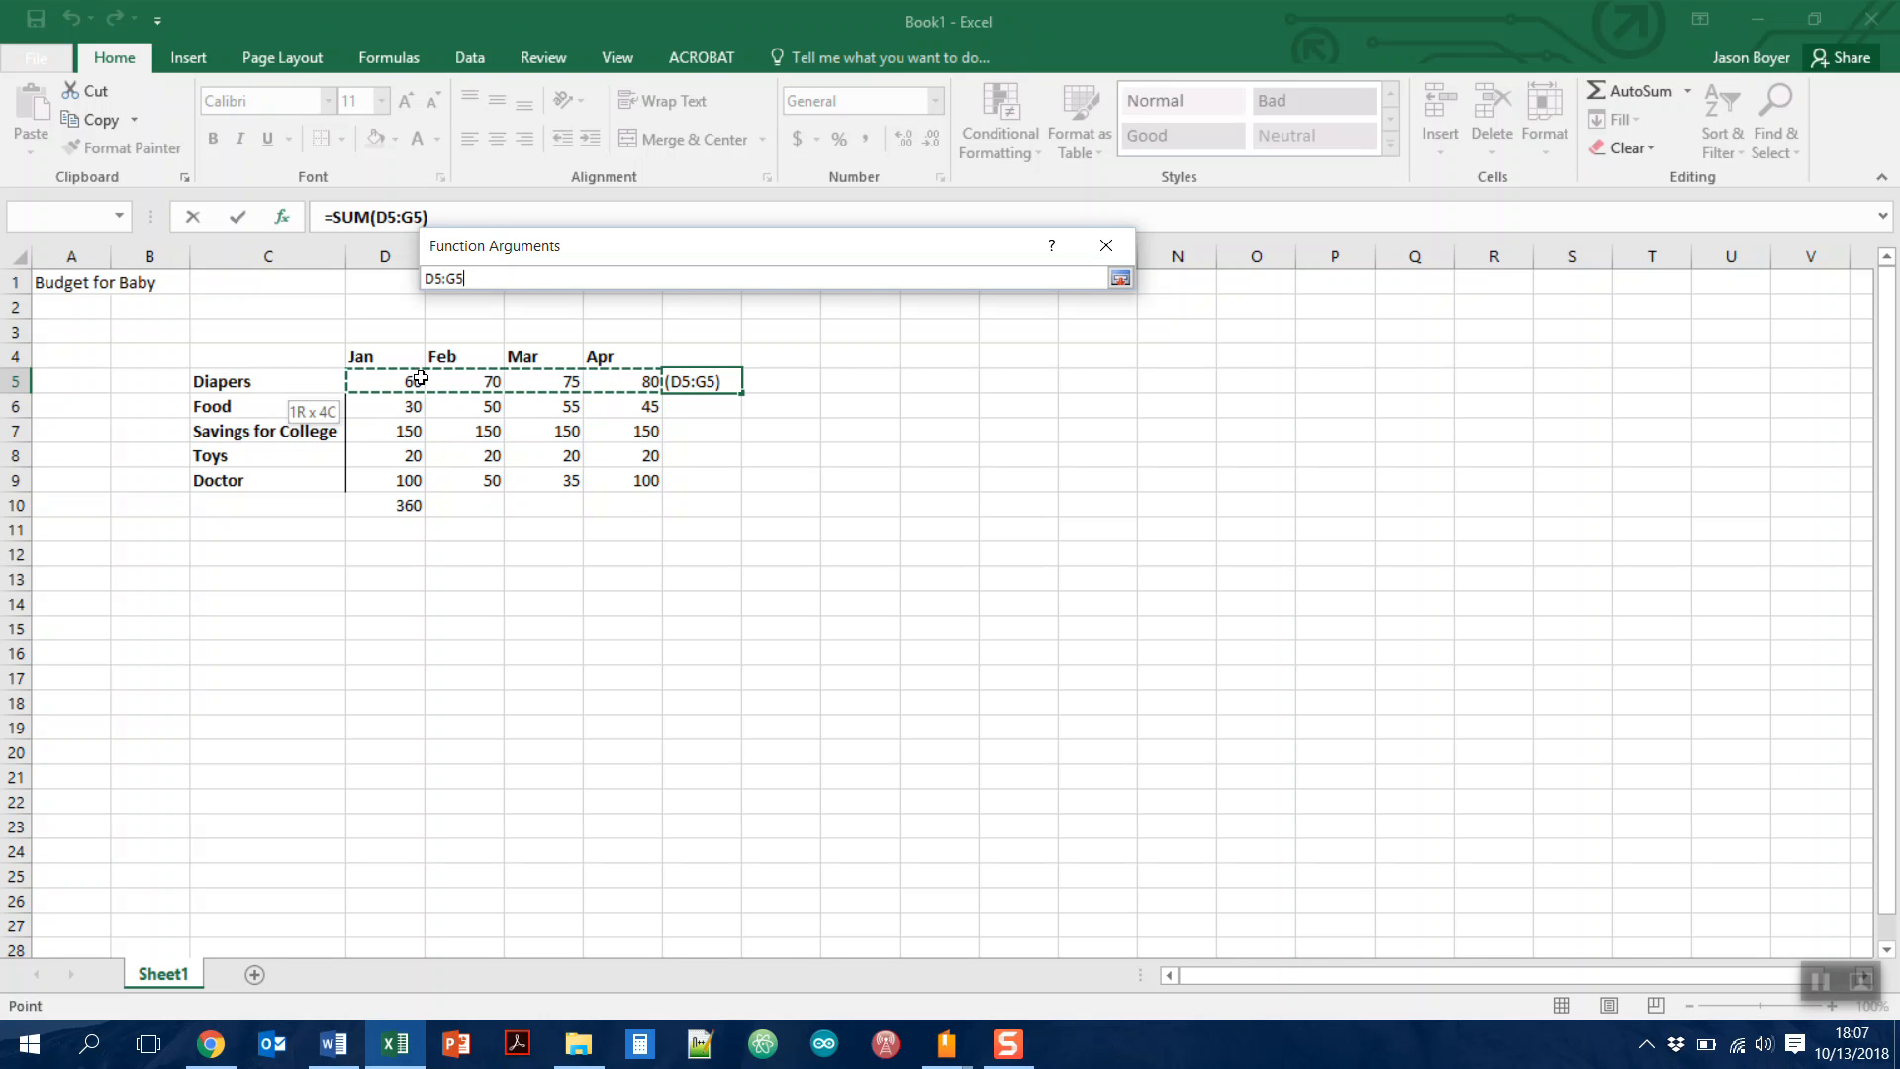
pyautogui.moveTo(420, 377); pyautogui.dragTo(422, 374)
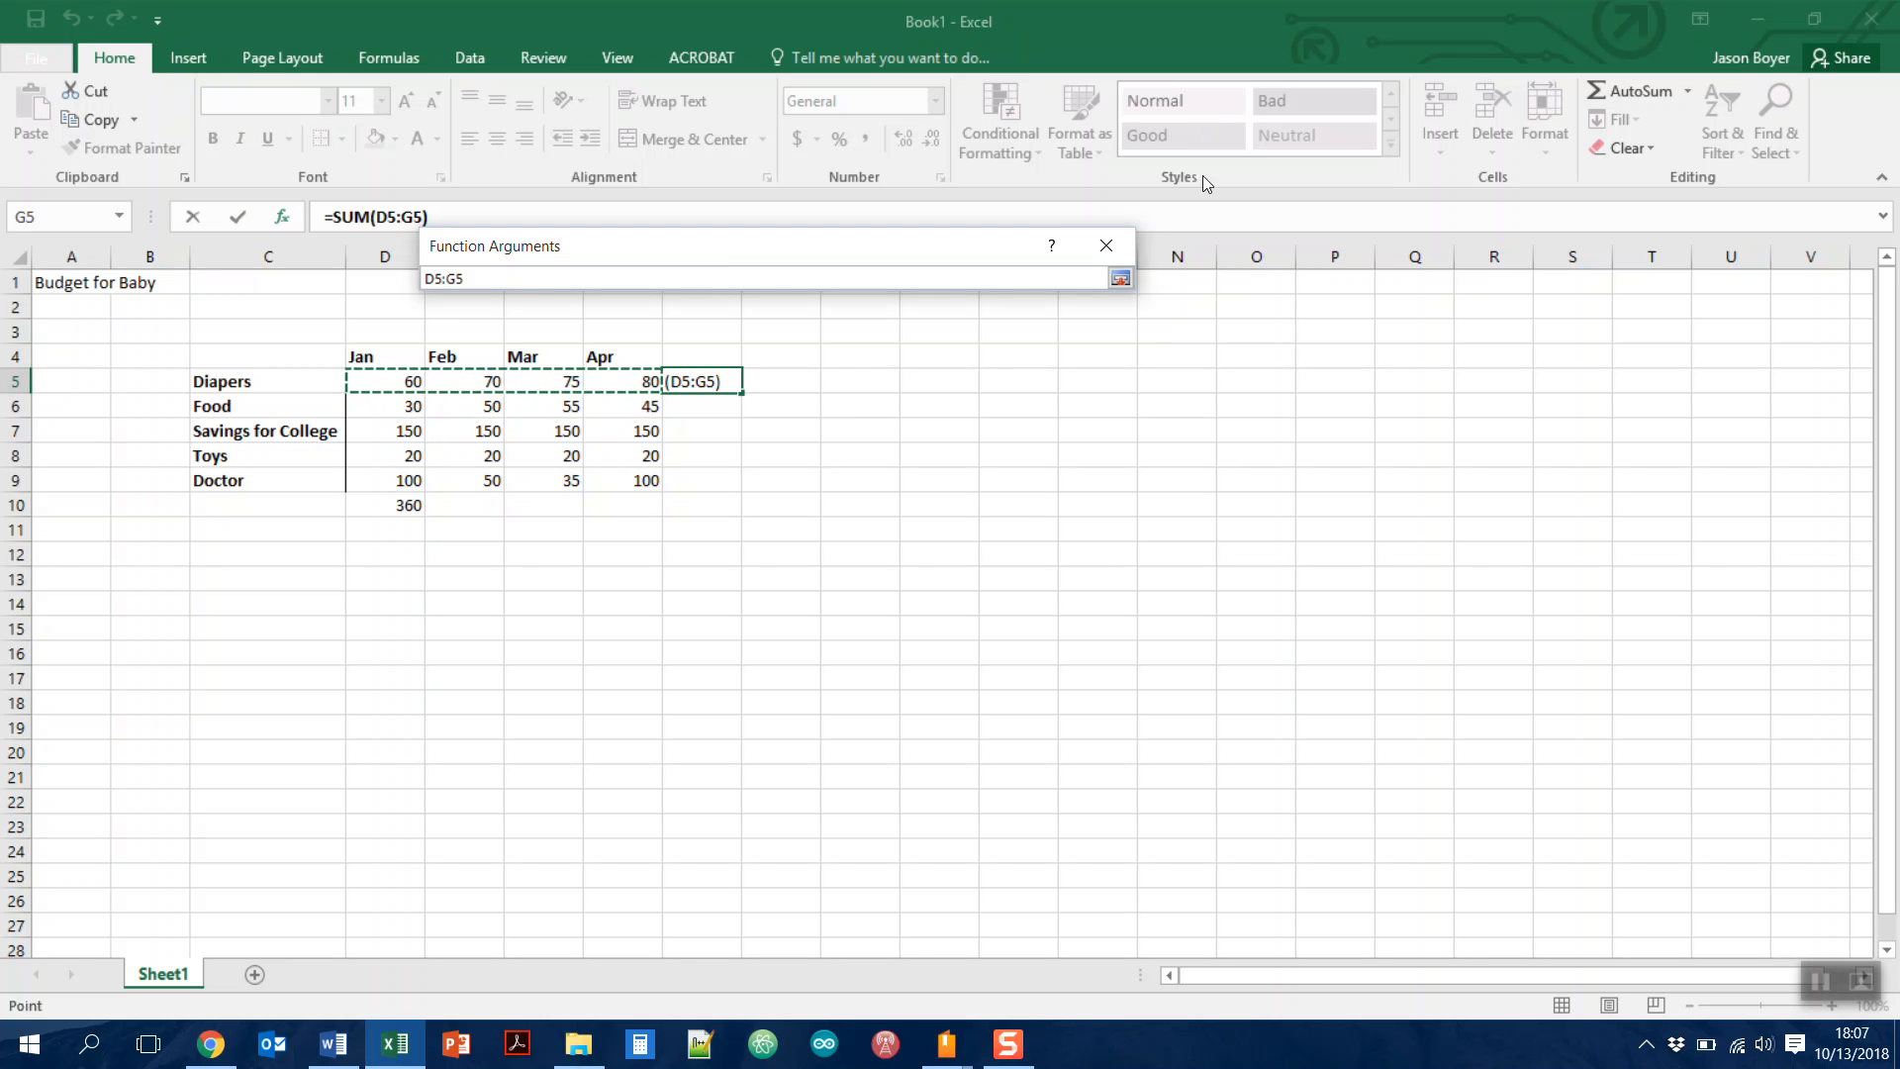
pyautogui.click(1119, 277)
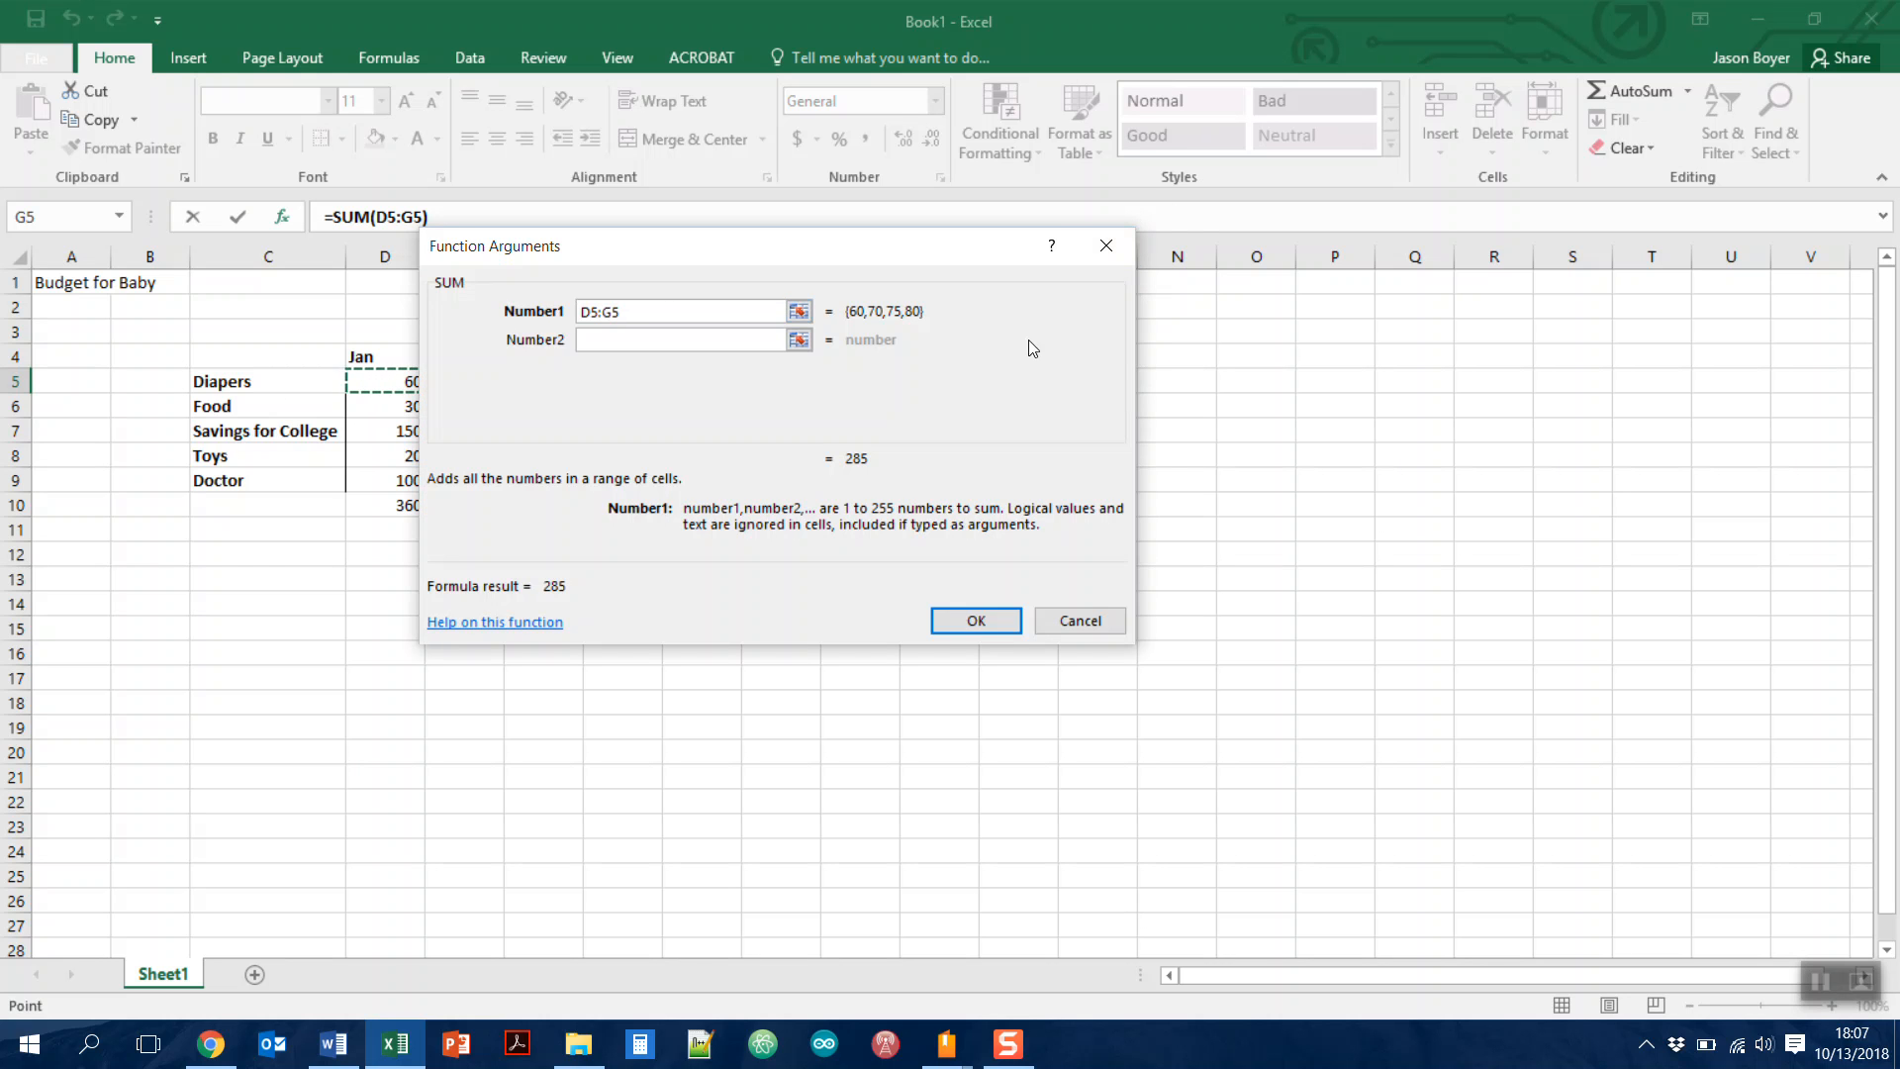
pyautogui.click(977, 618)
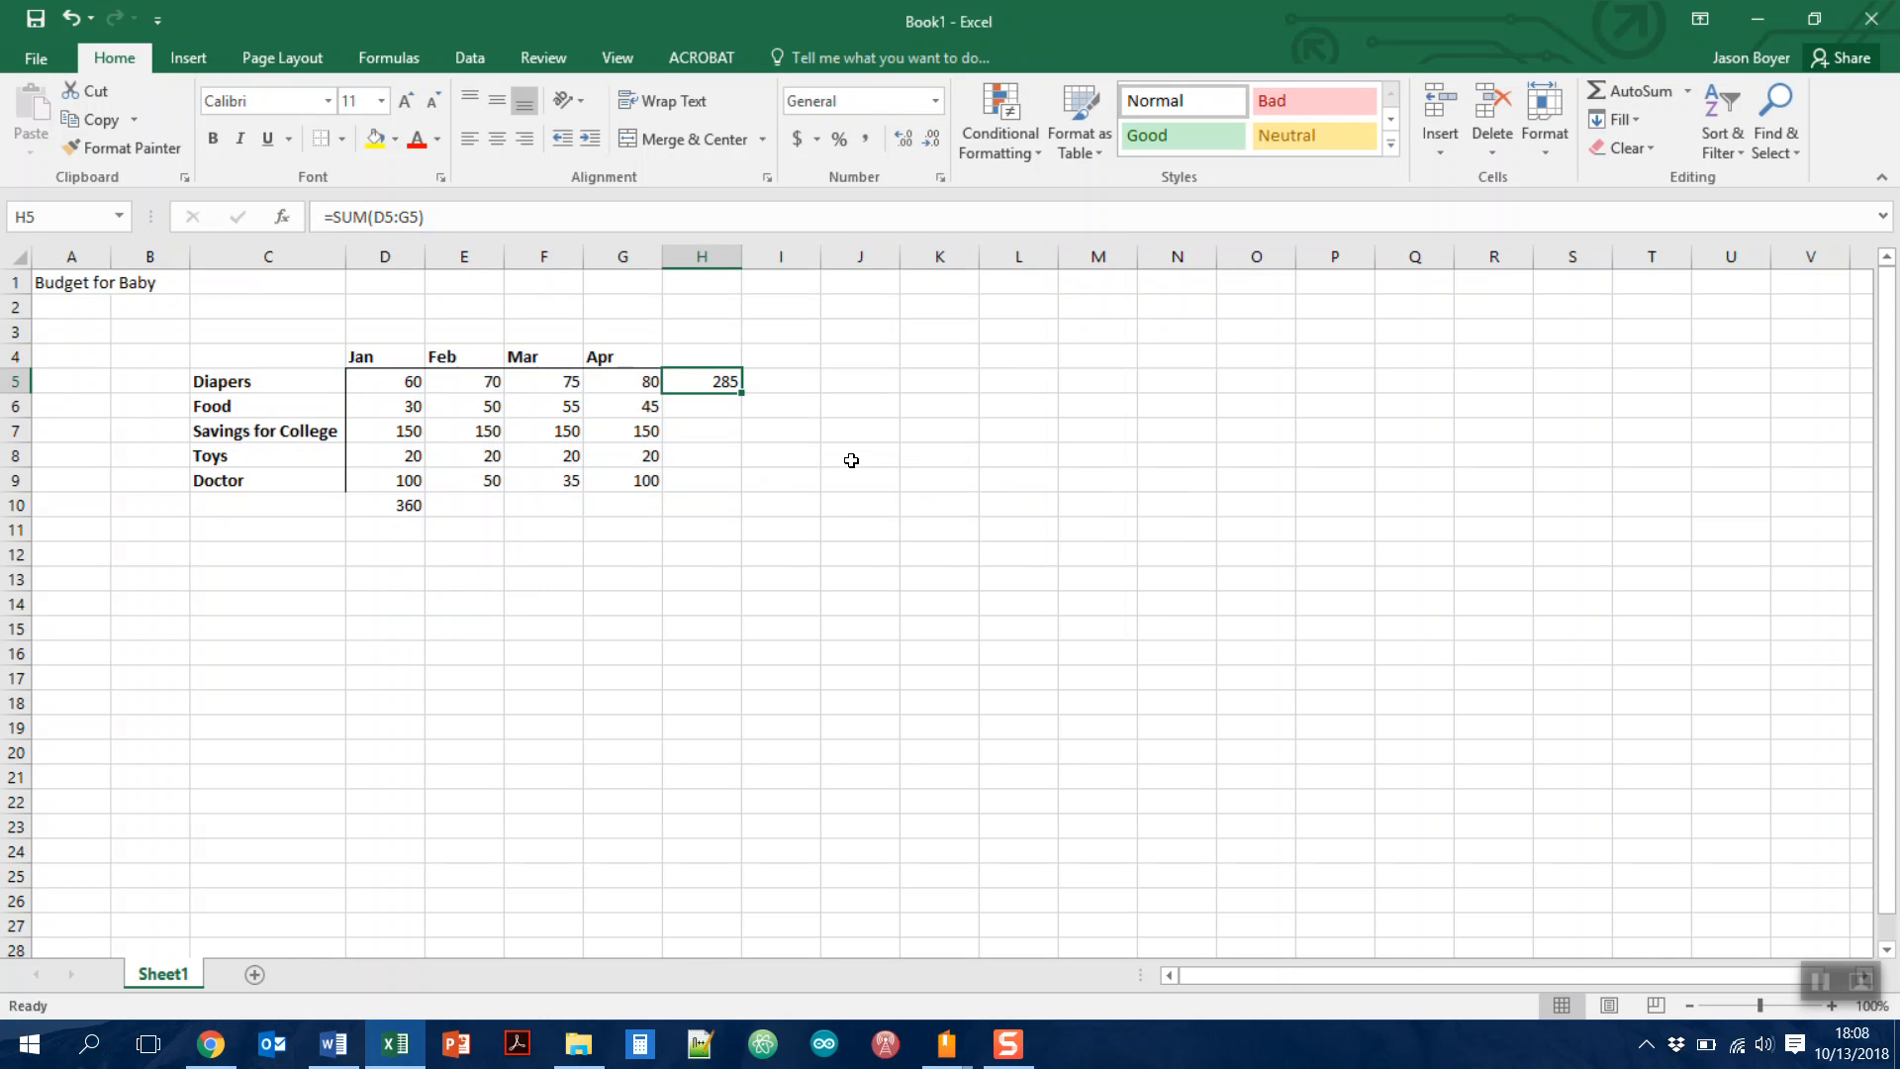
# Enter the formula =sum(d6:g6) in H6 to total the Food row
pyautogui.click(718, 413)
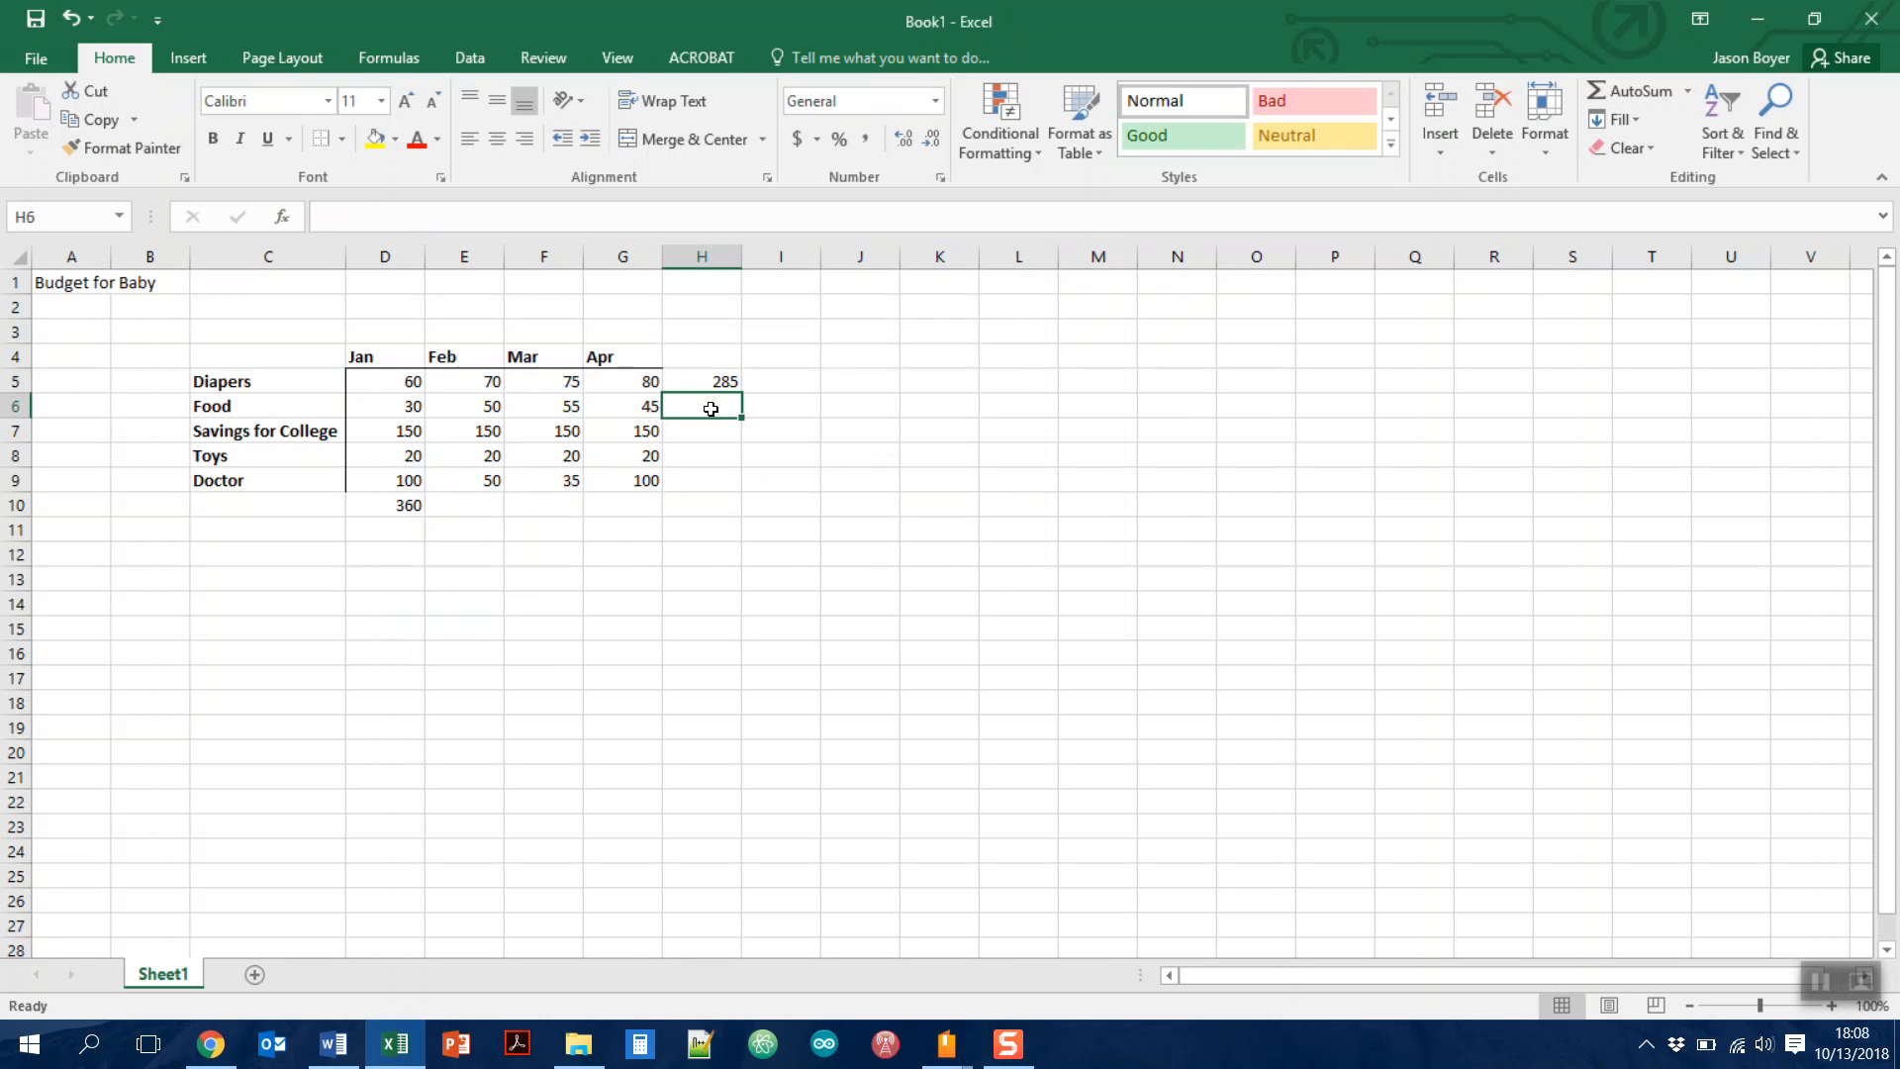
pyautogui.click(335, 219)
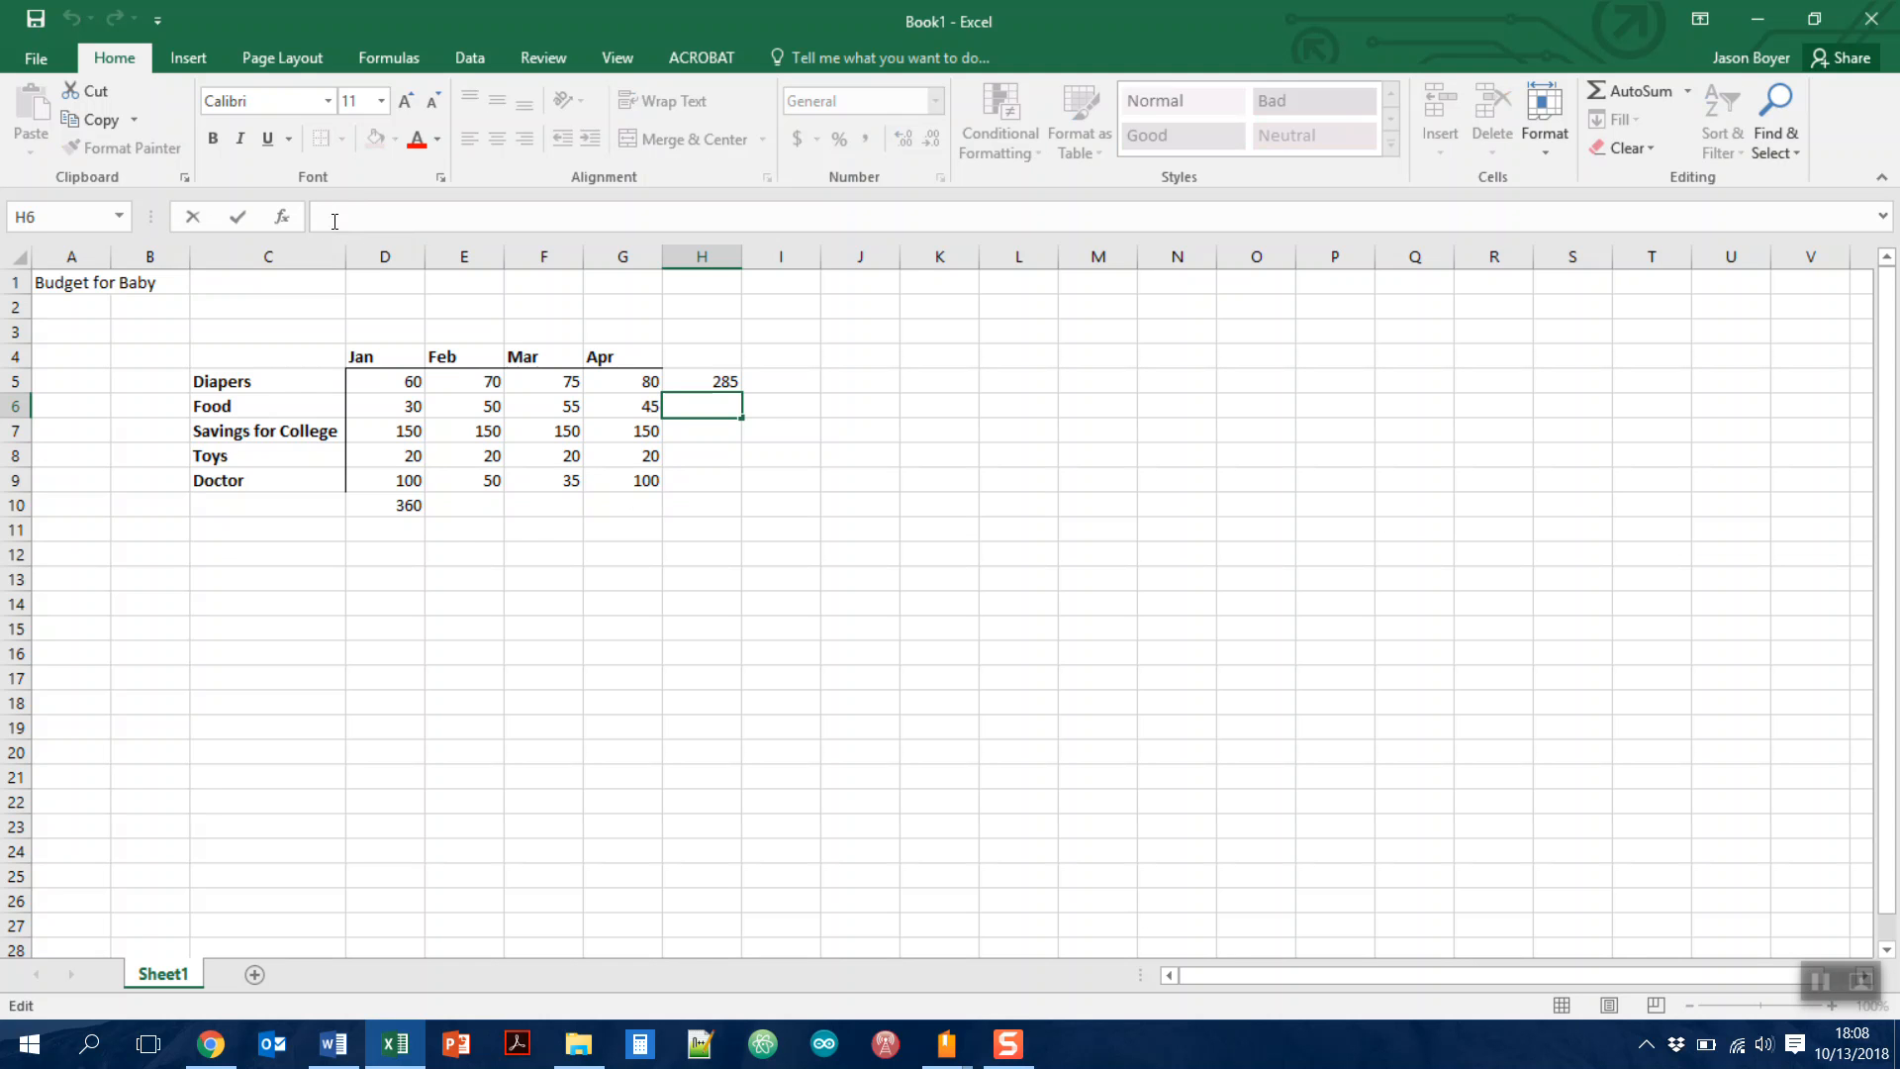
pyautogui.write('=')
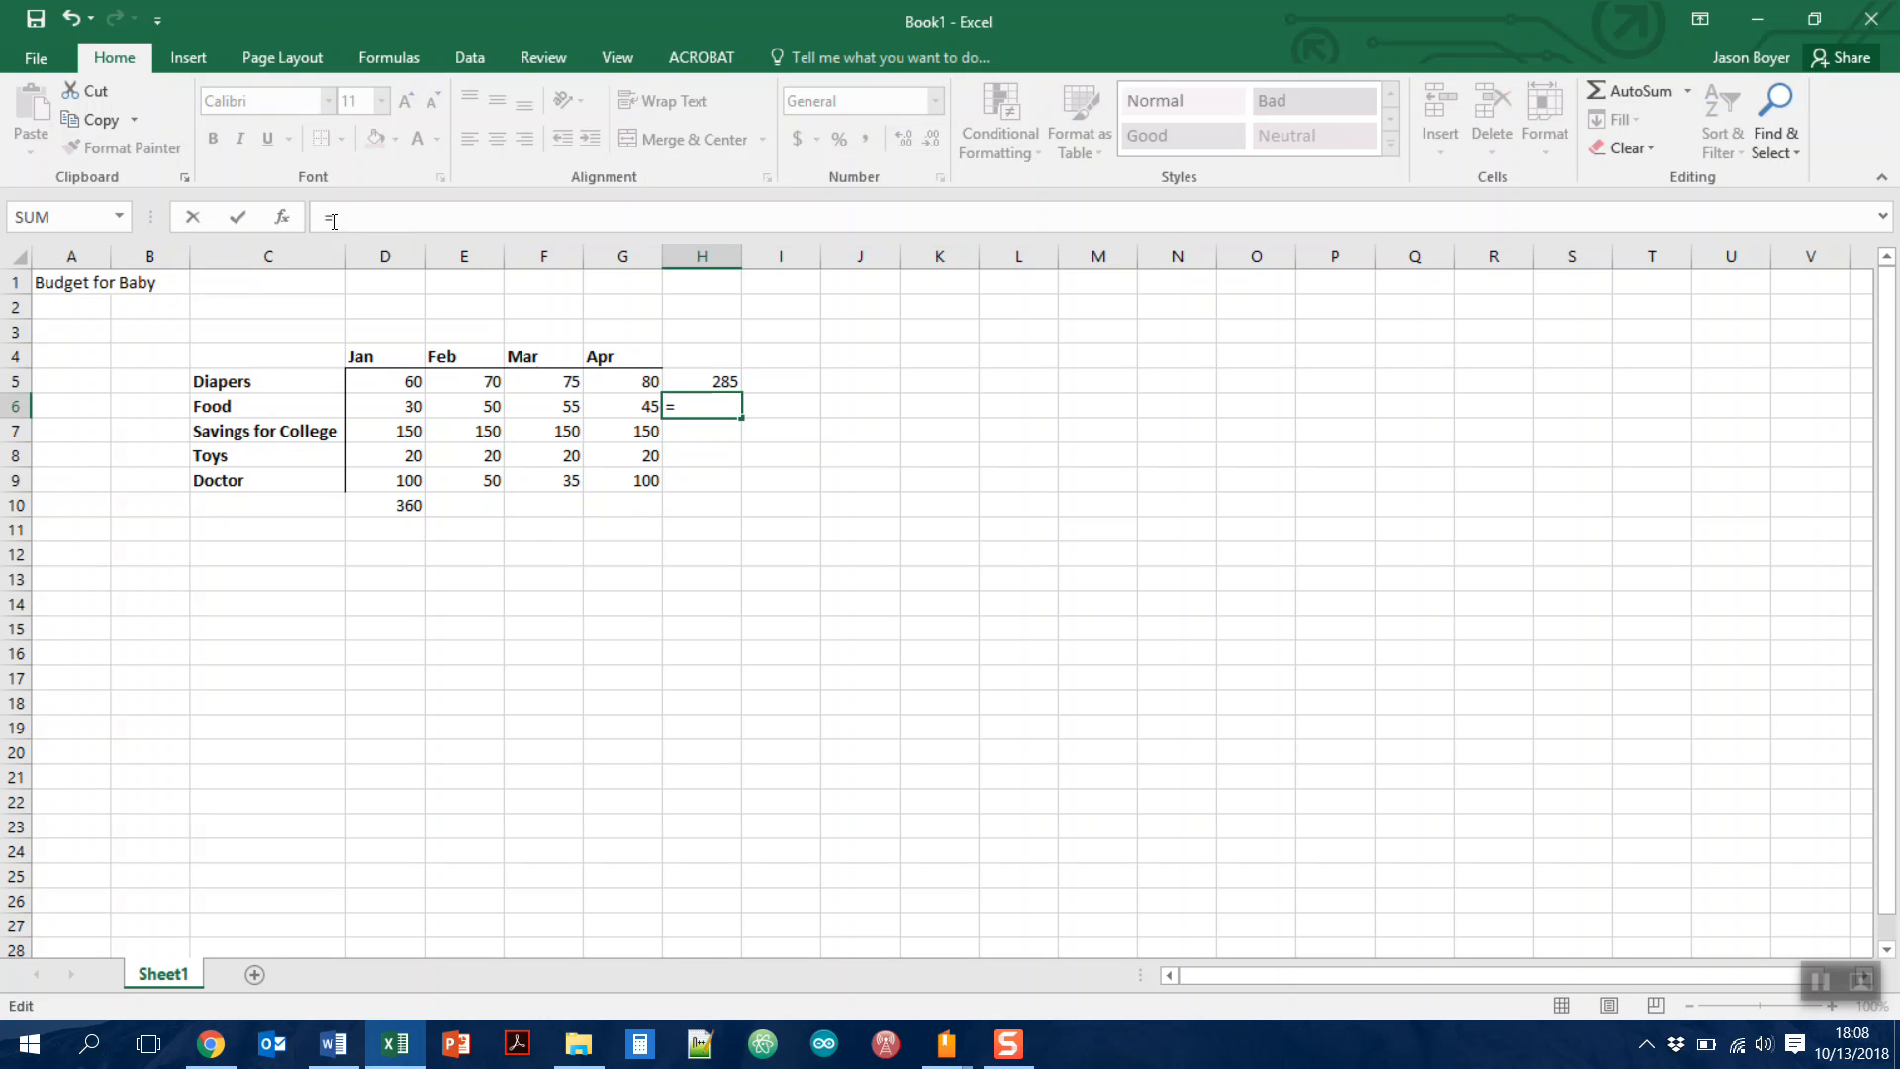
pyautogui.write('sum(')
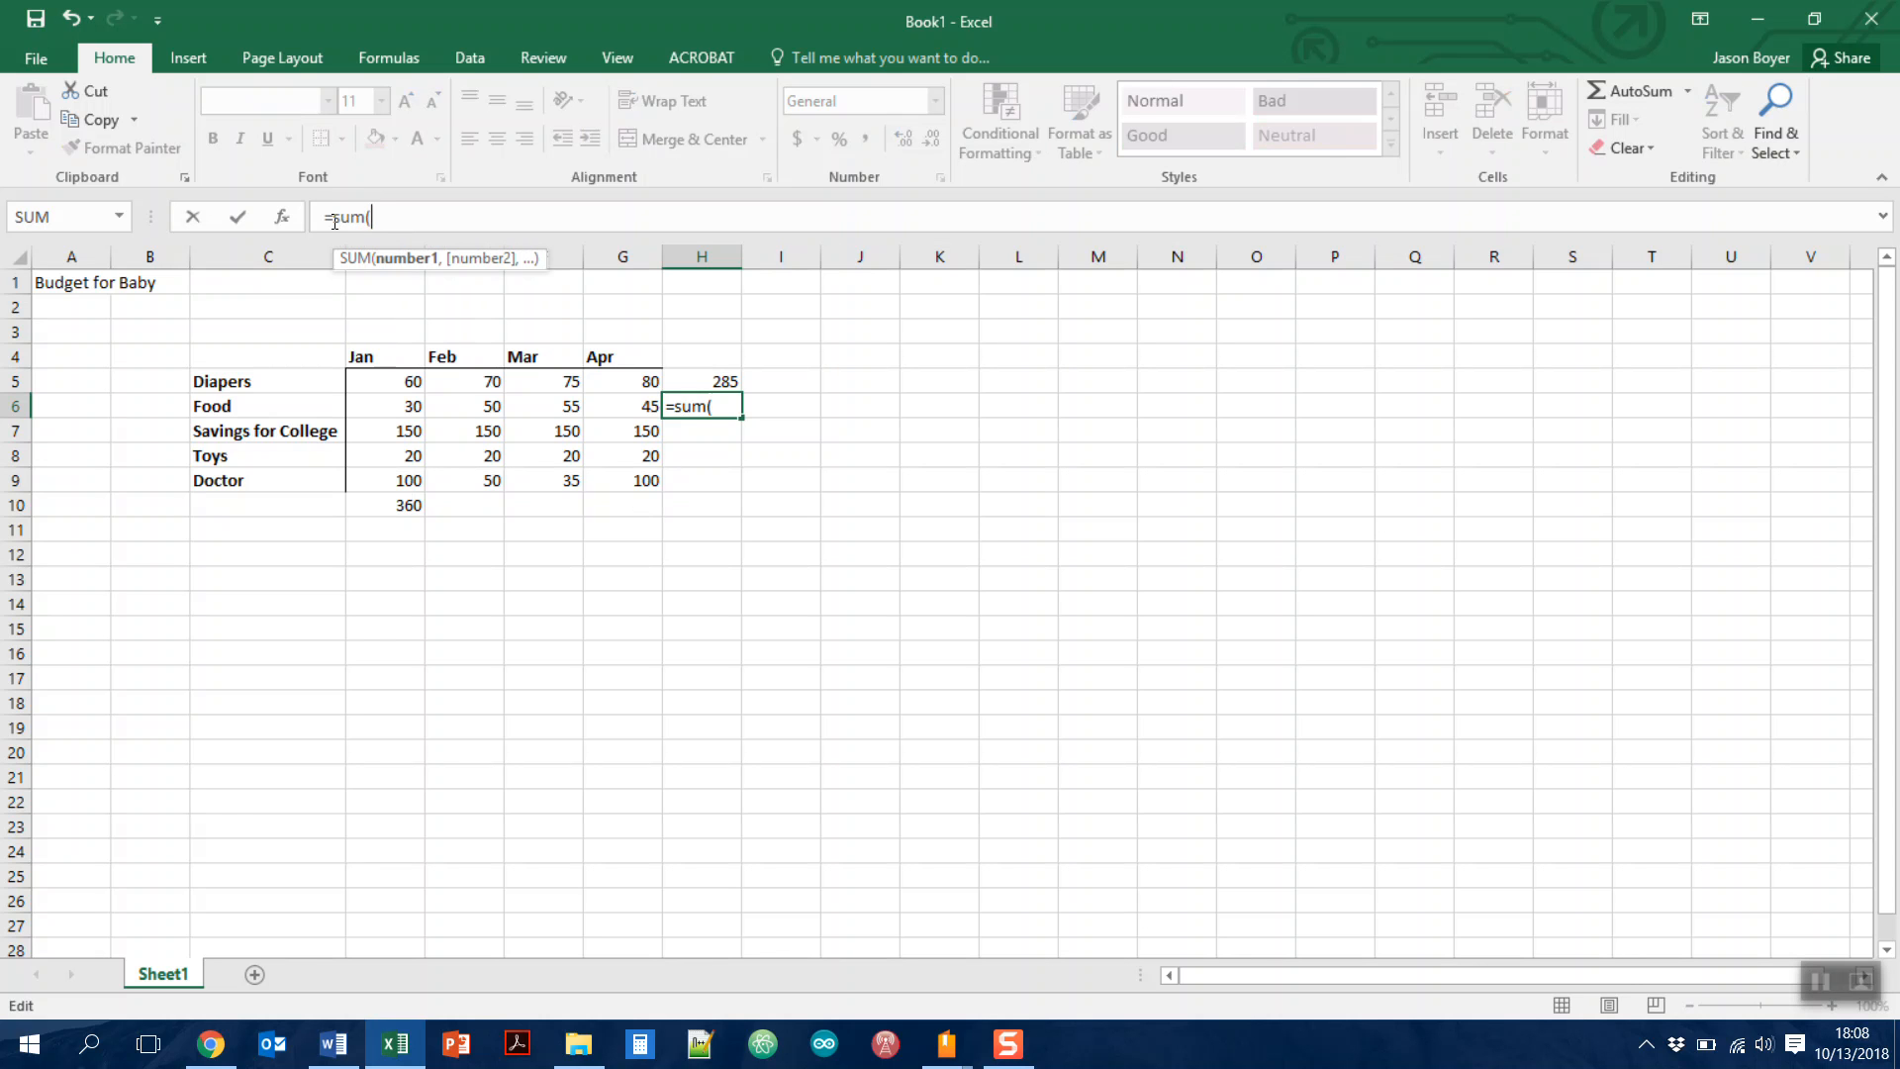
pyautogui.write('d5')
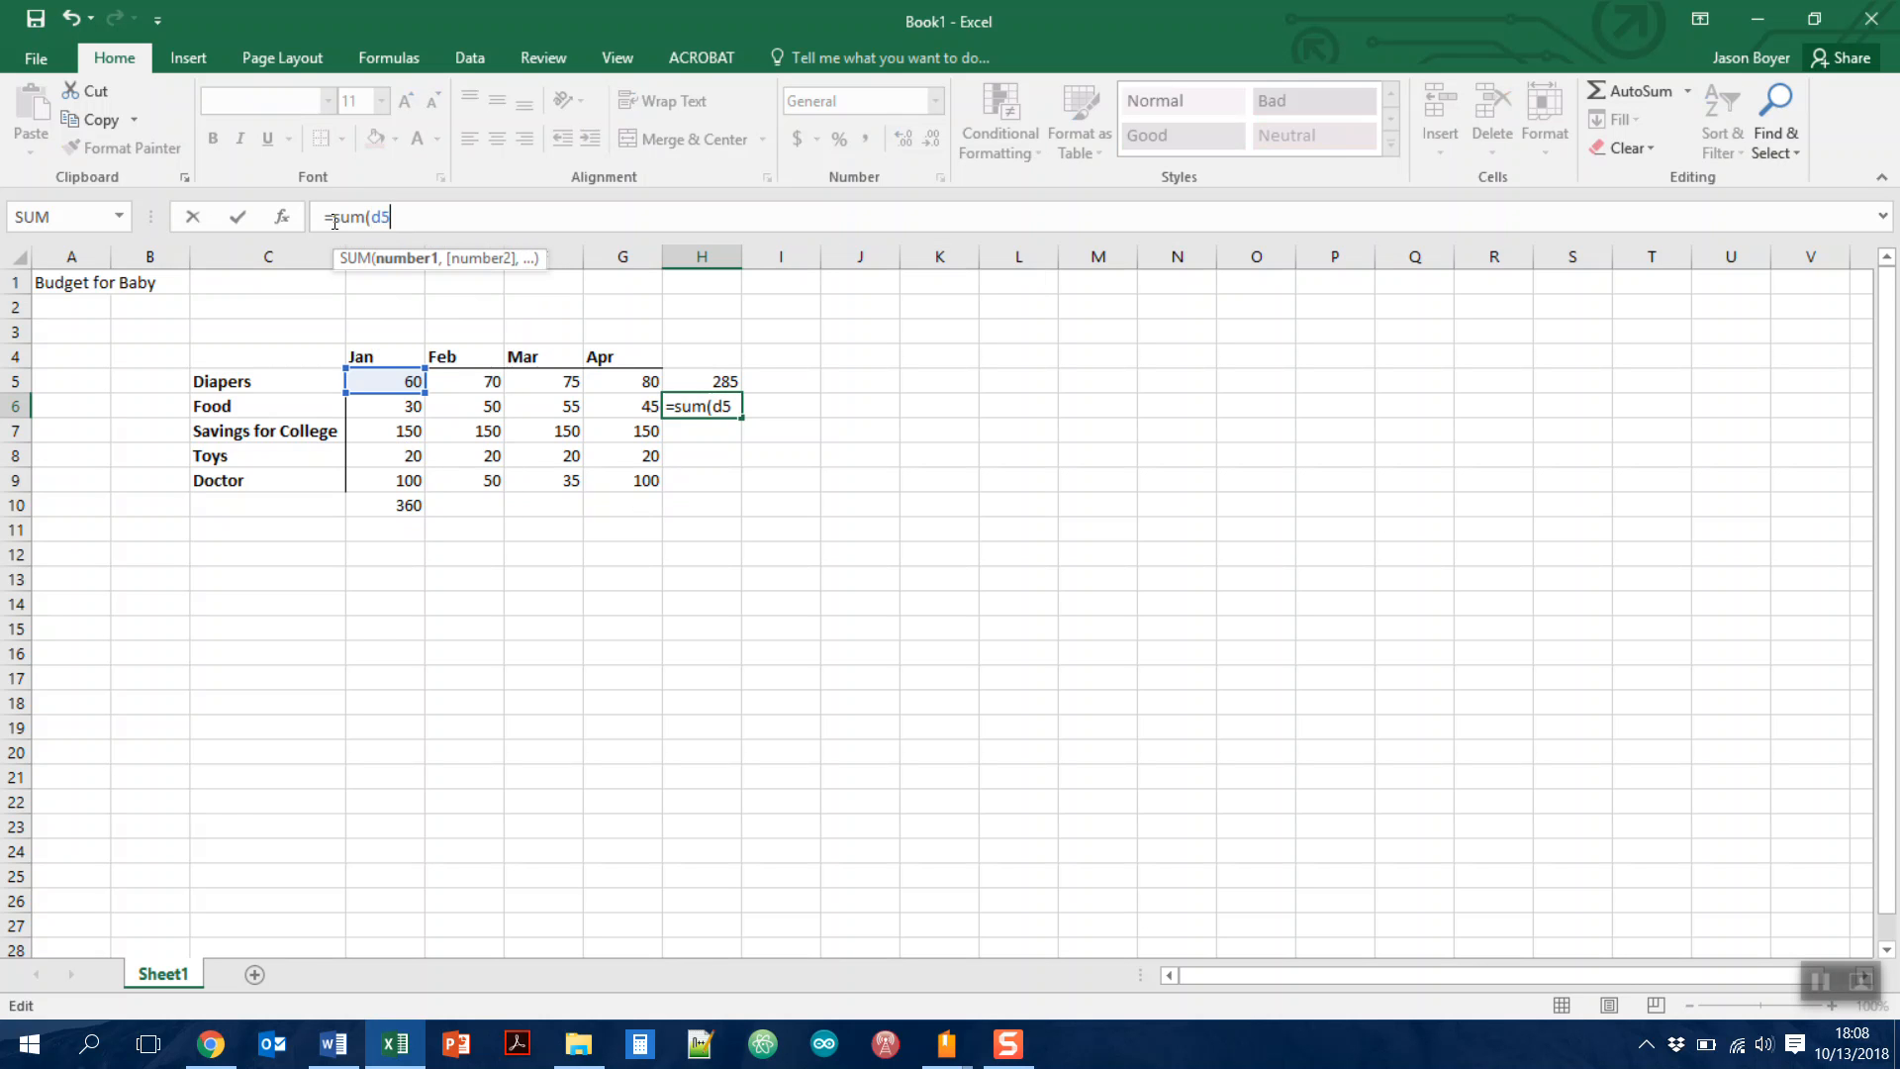
pyautogui.press('BackSpace')
pyautogui.write('6')
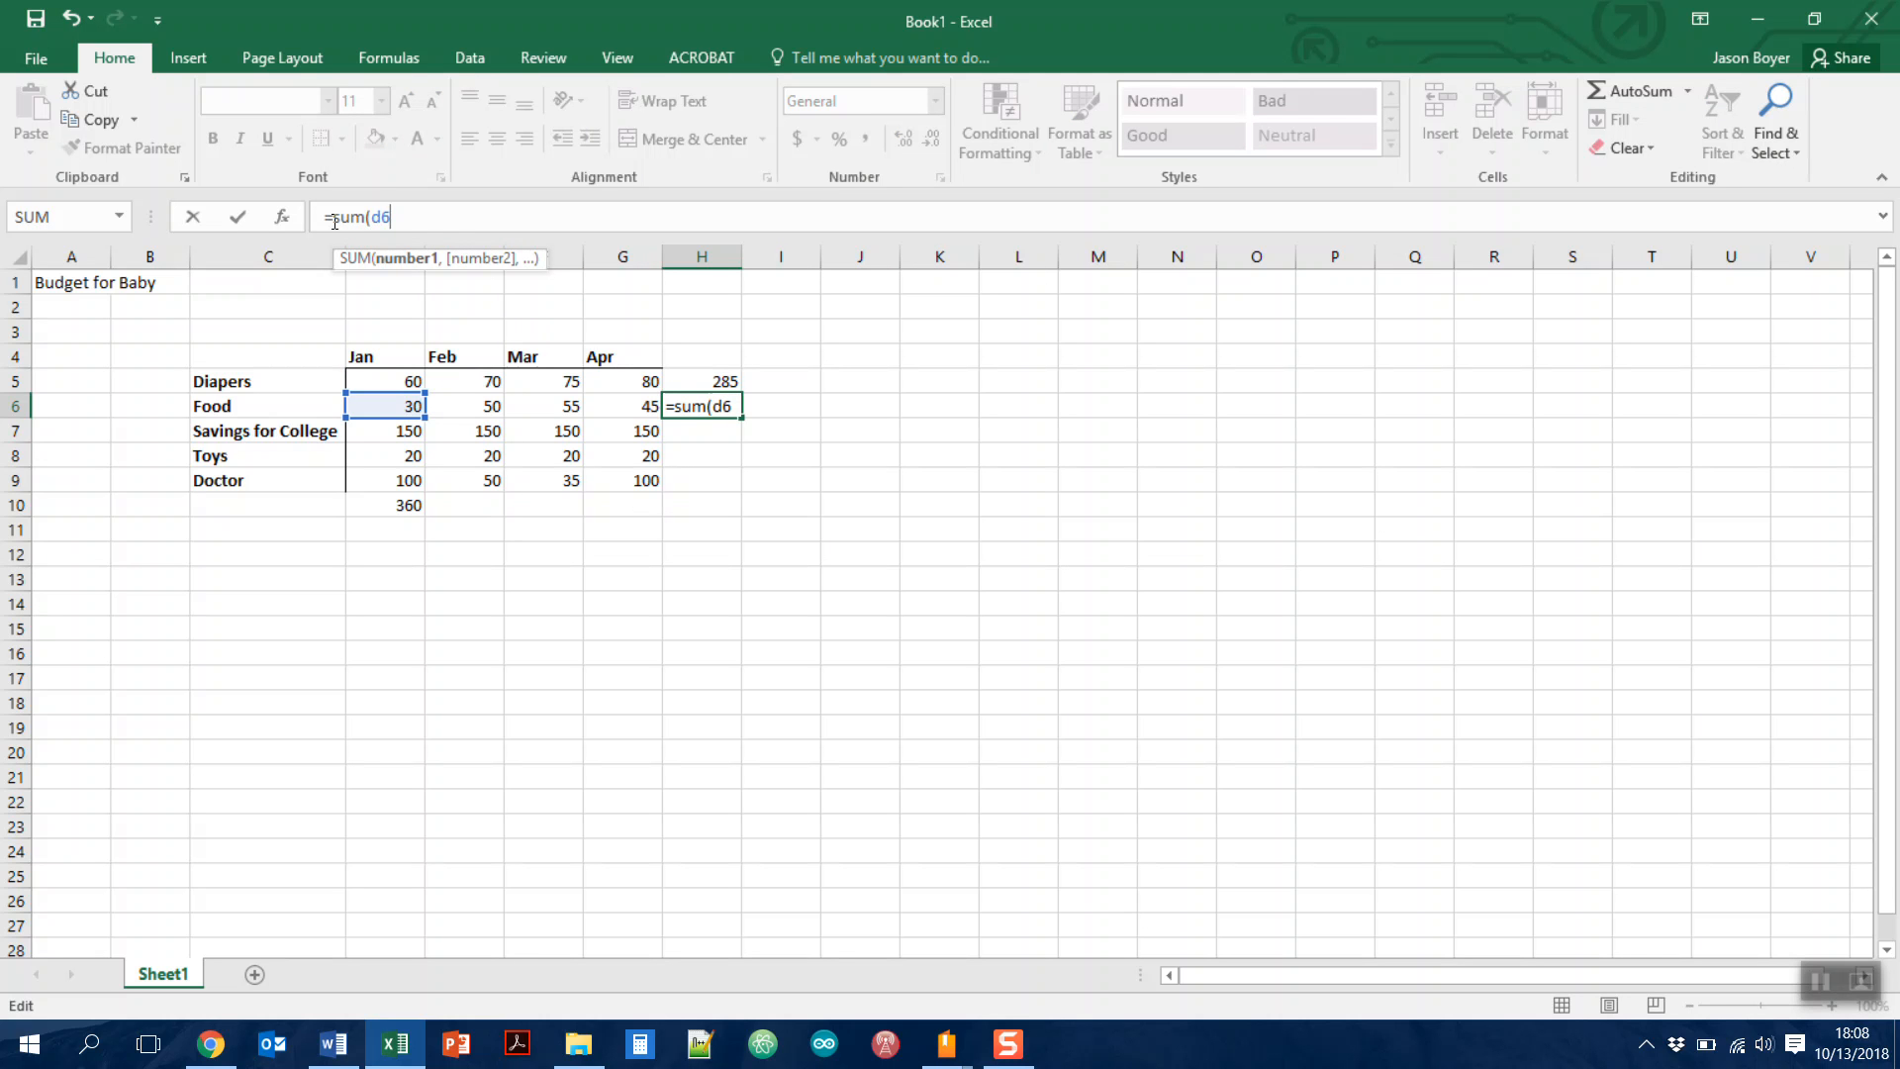
pyautogui.write(':g6')
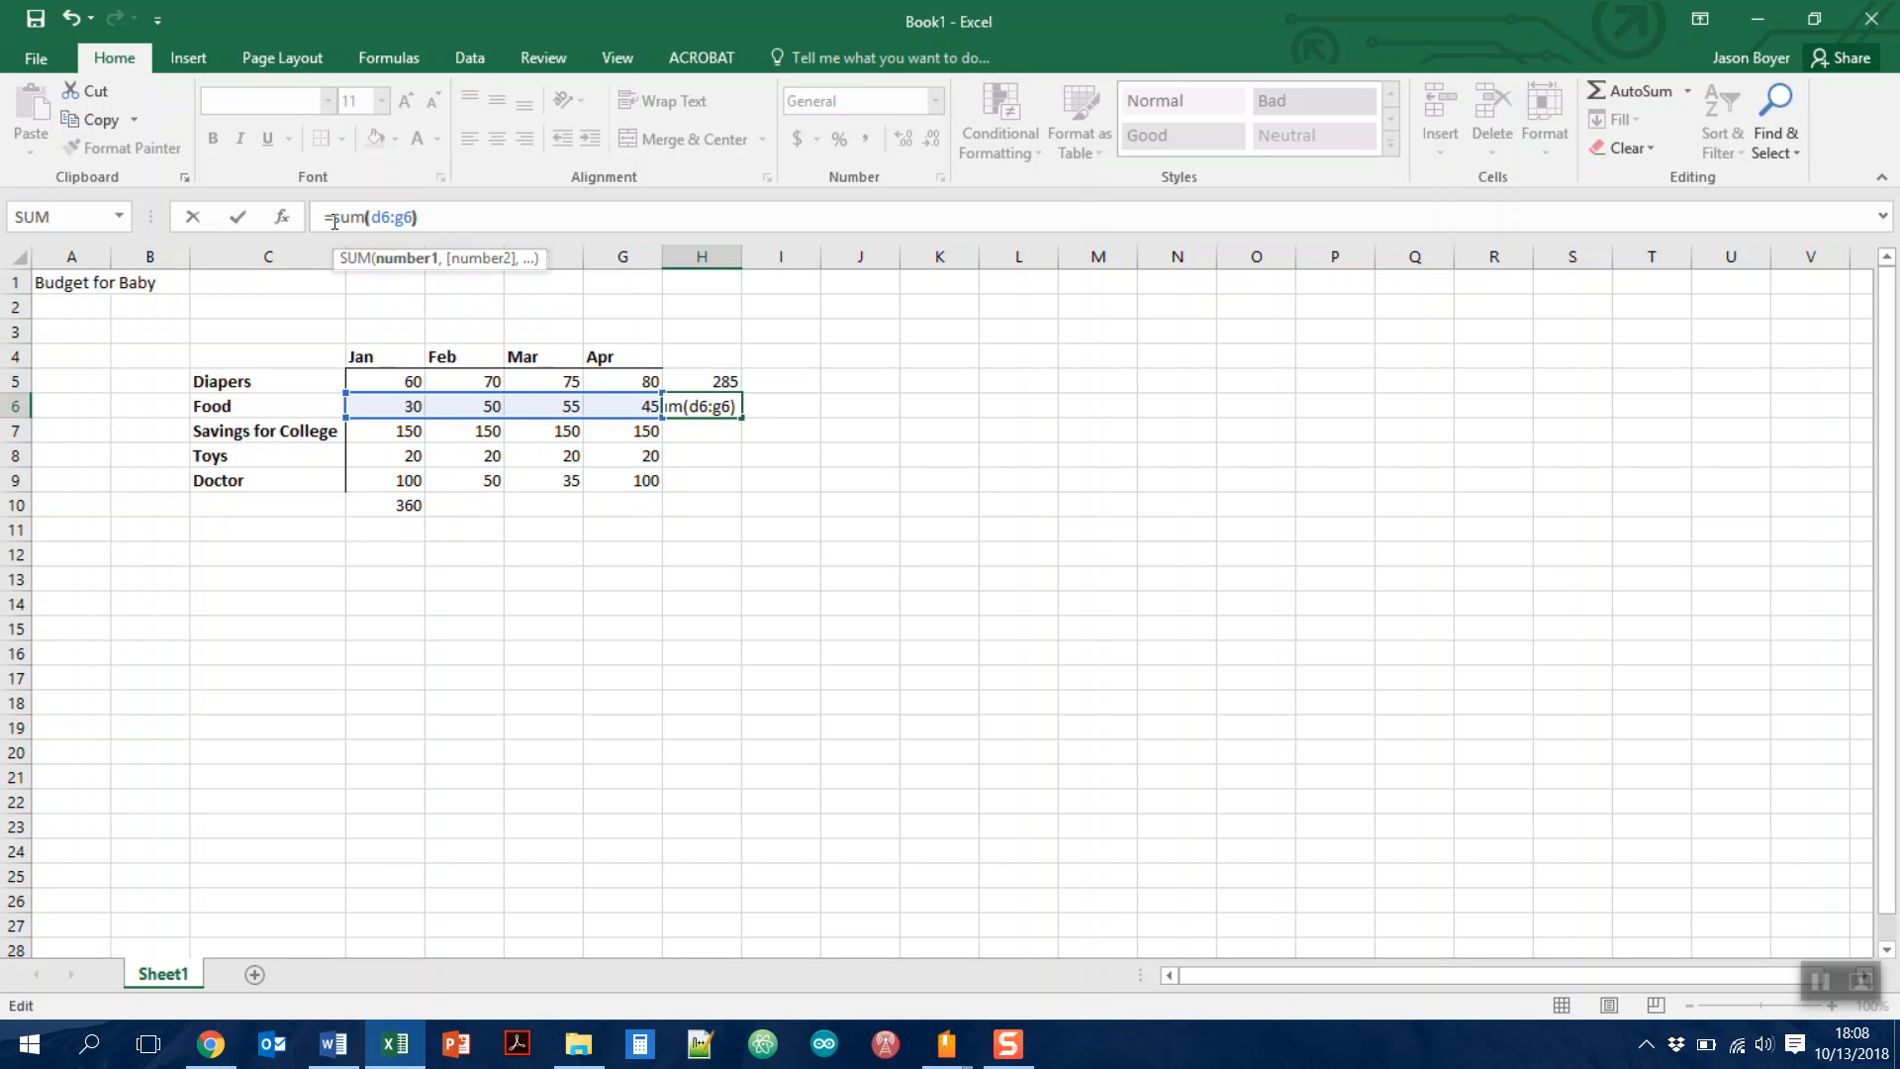
pyautogui.press('Return')
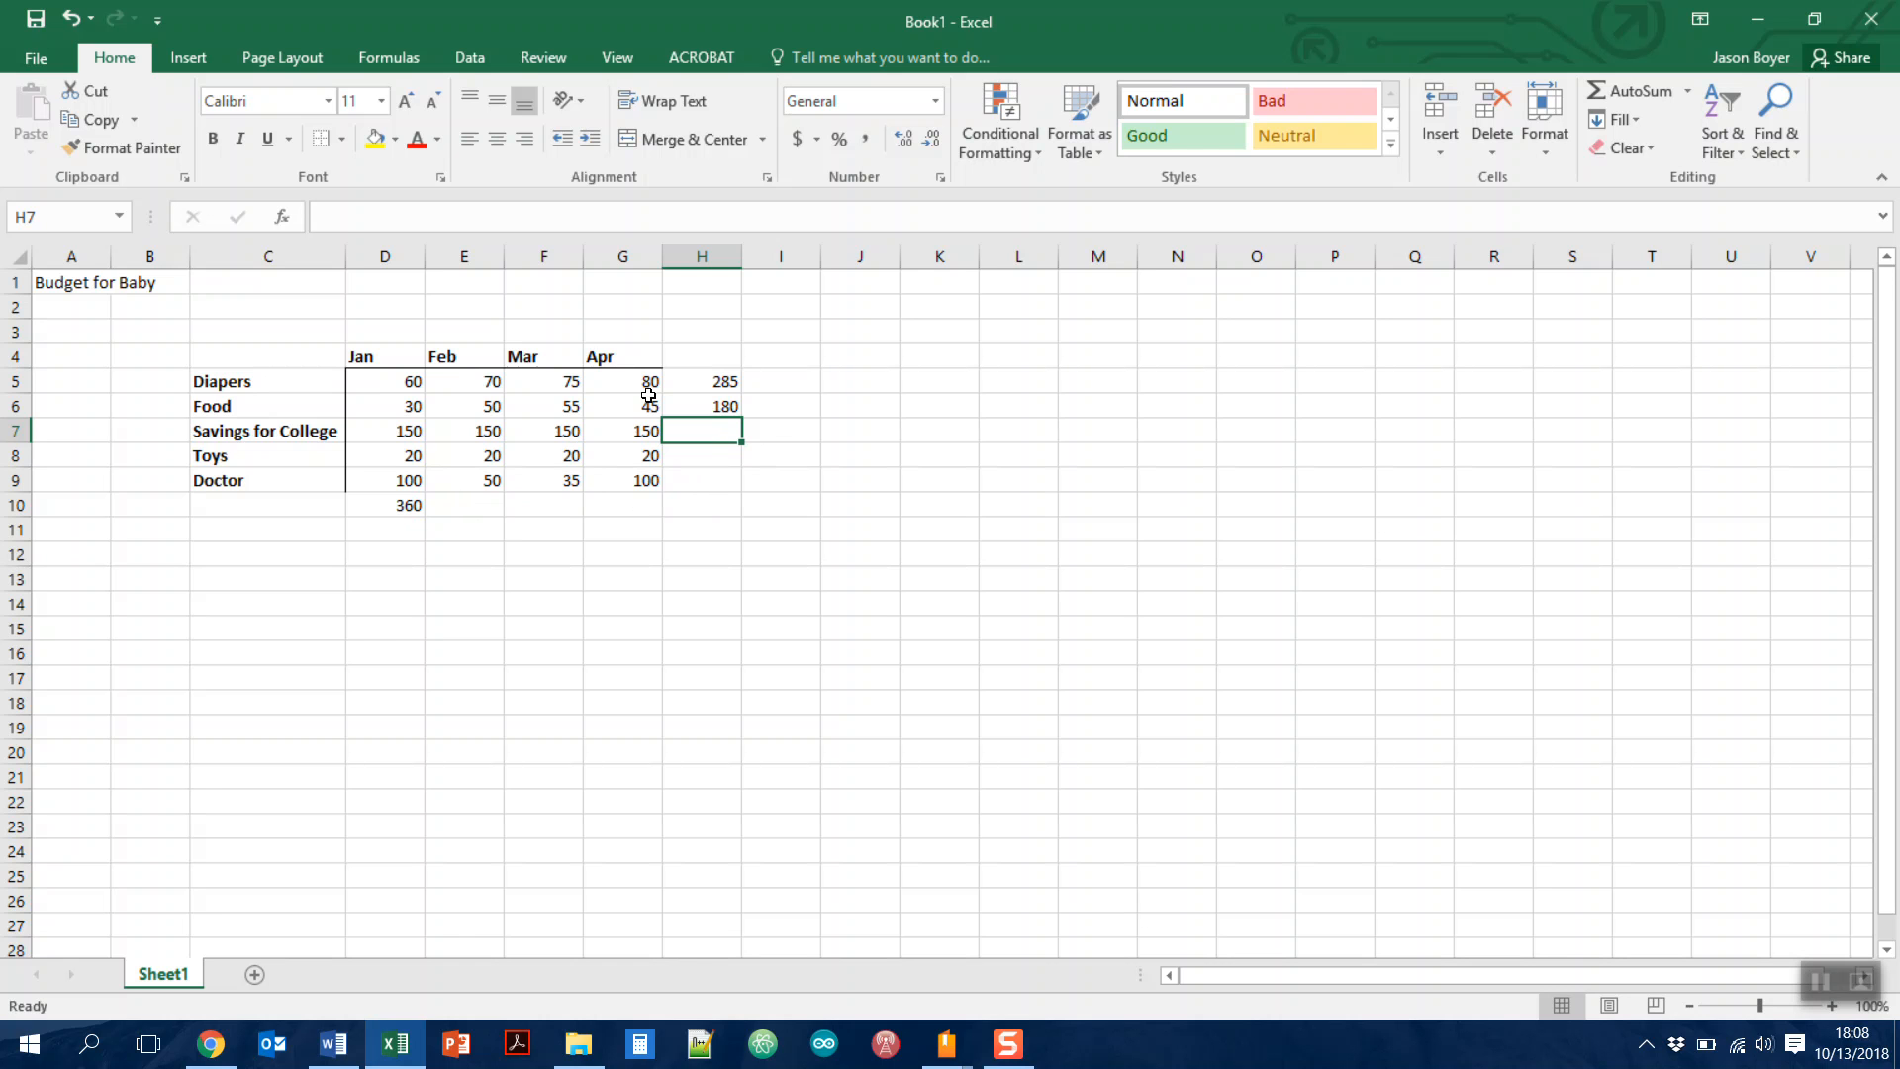
# Copy the Food row's SUM formula from H6 into H7:H9 and check each pasted formula
pyautogui.click(687, 406)
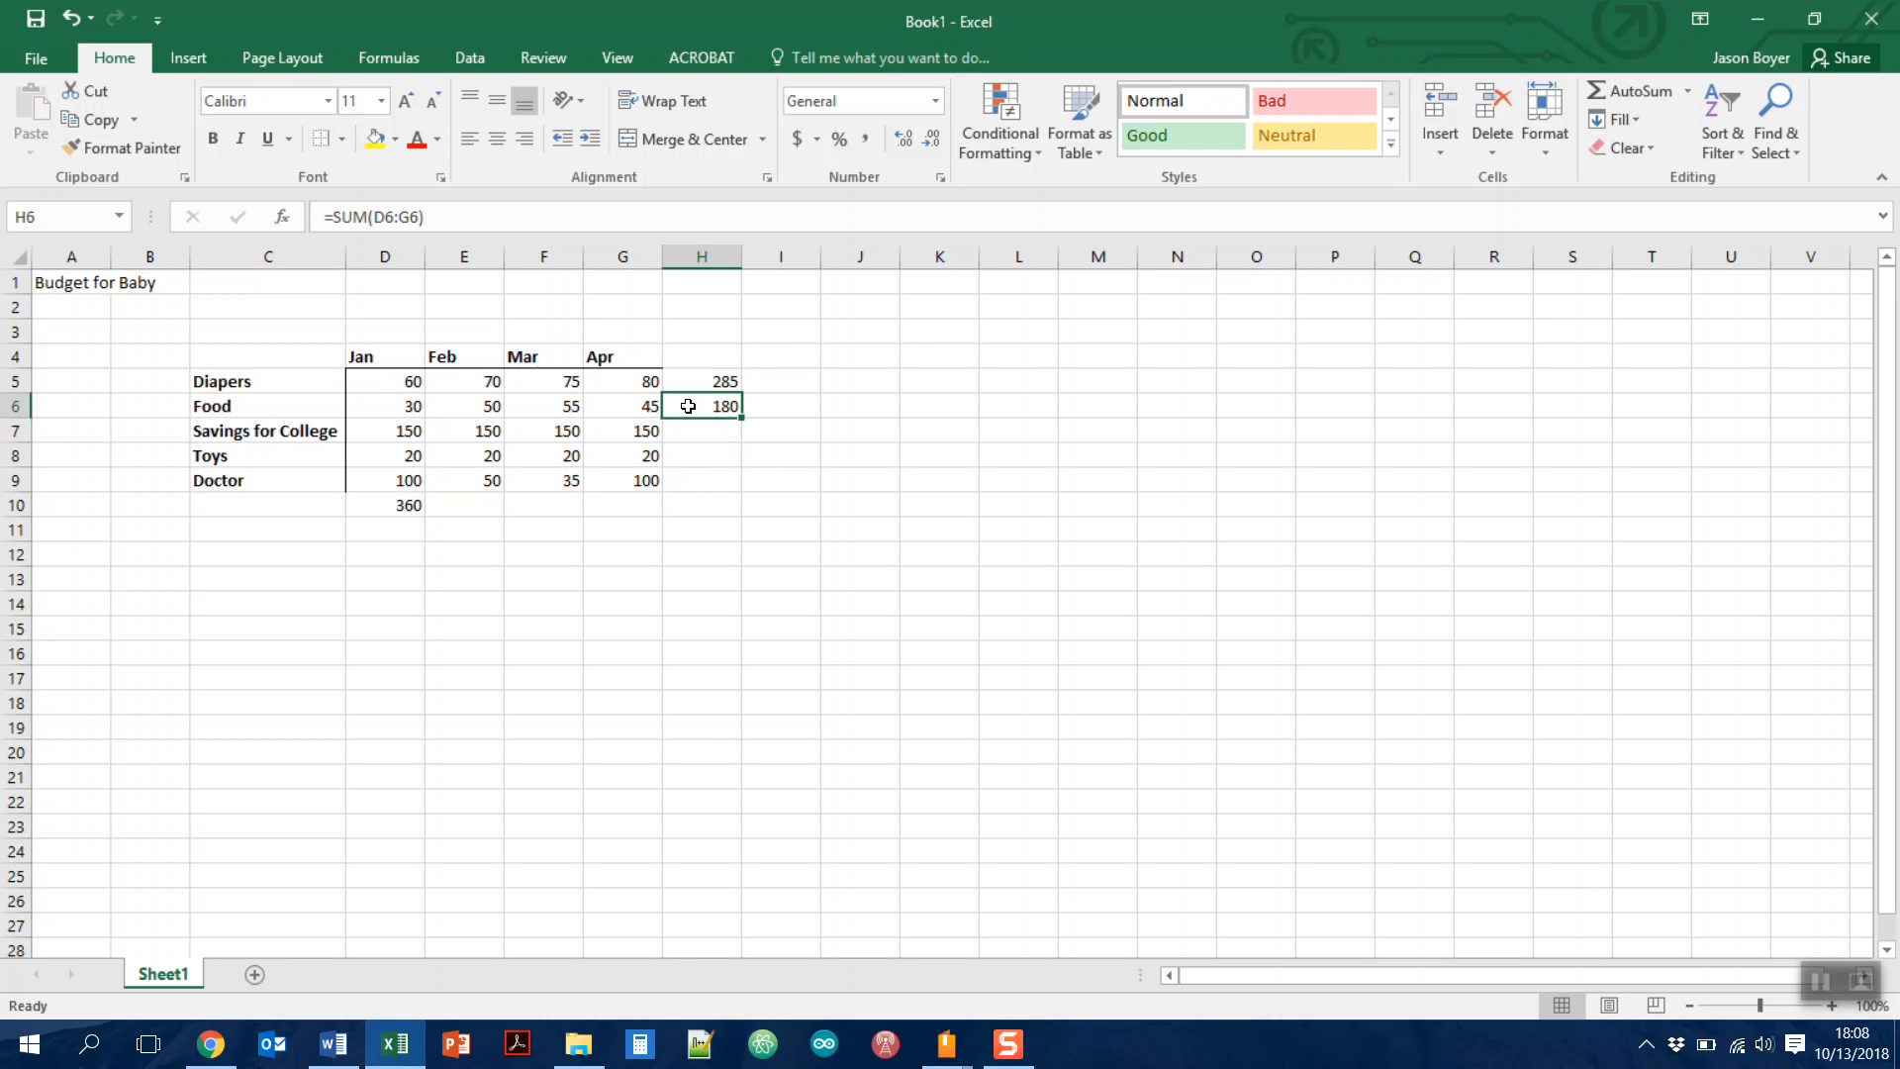
pyautogui.rightClick(689, 408)
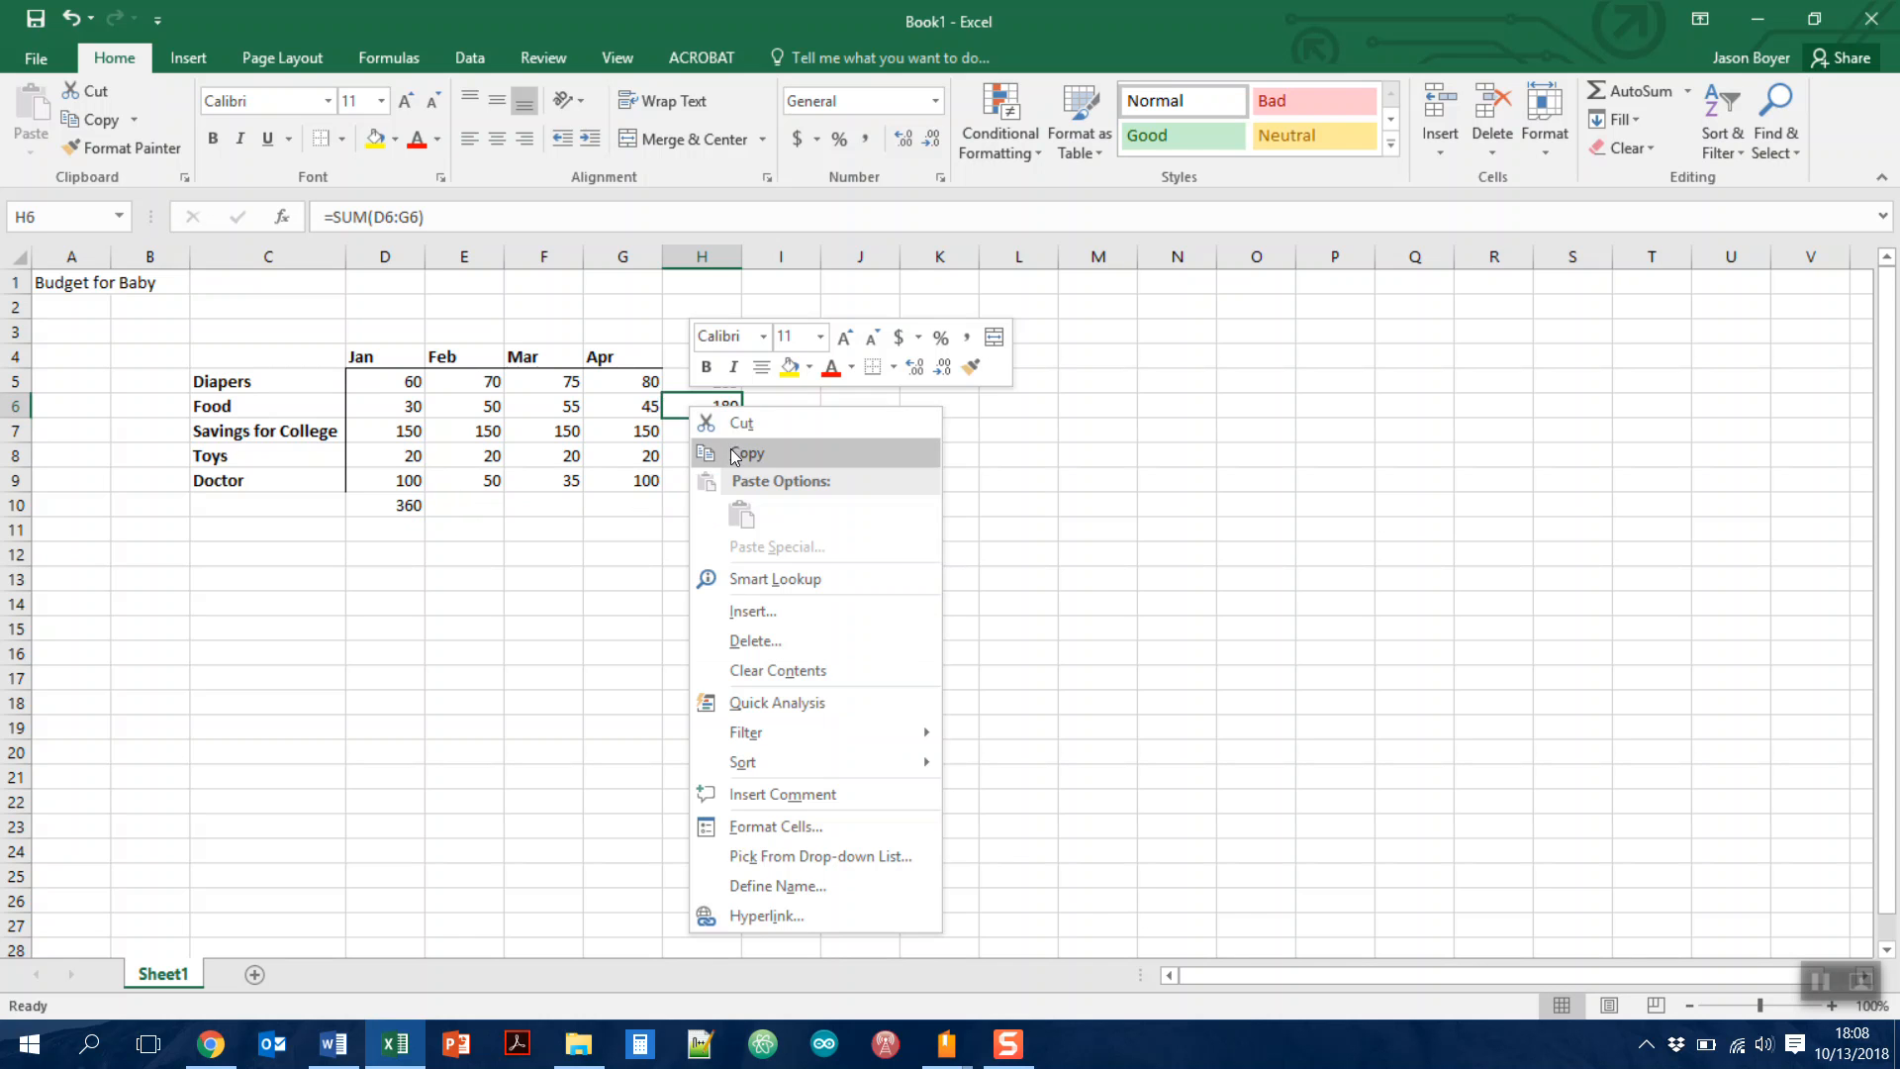
pyautogui.click(742, 453)
pyautogui.click(712, 440)
pyautogui.moveTo(711, 439); pyautogui.dragTo(709, 480)
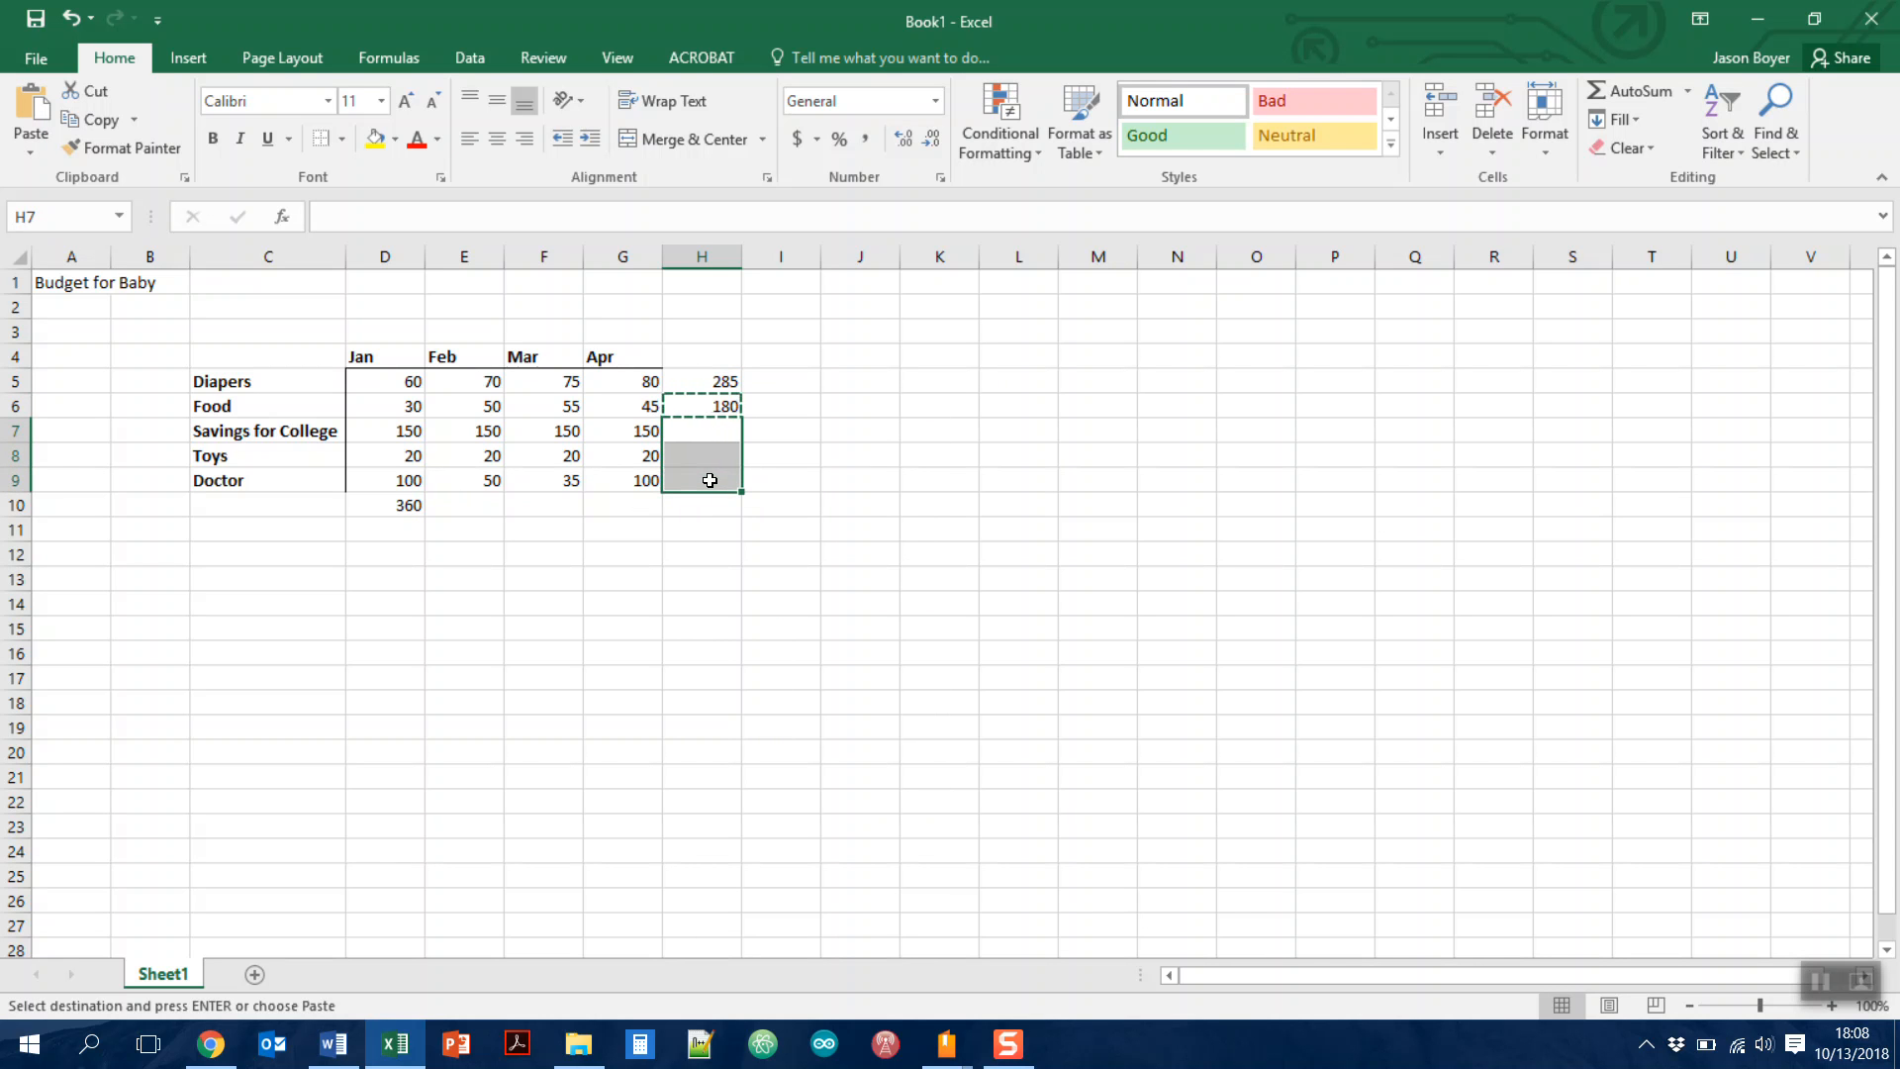
pyautogui.rightClick(709, 480)
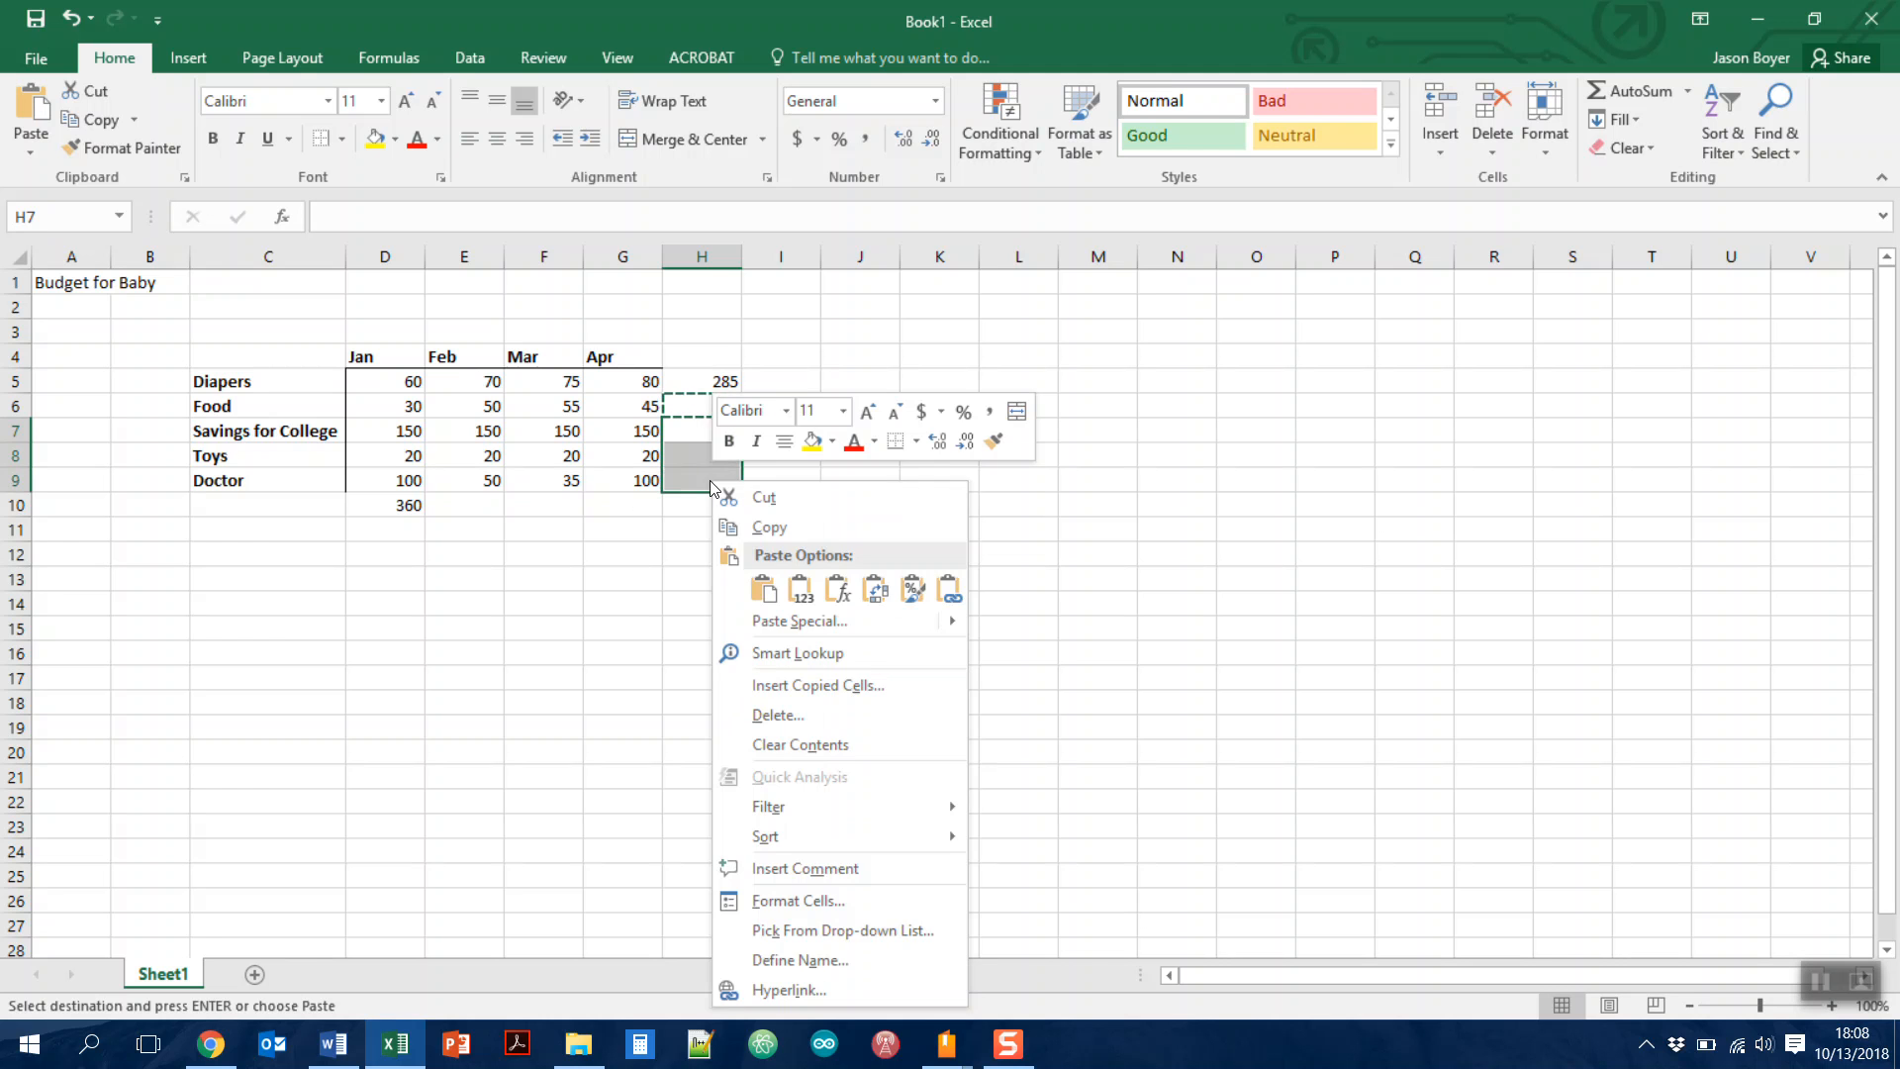
pyautogui.click(763, 590)
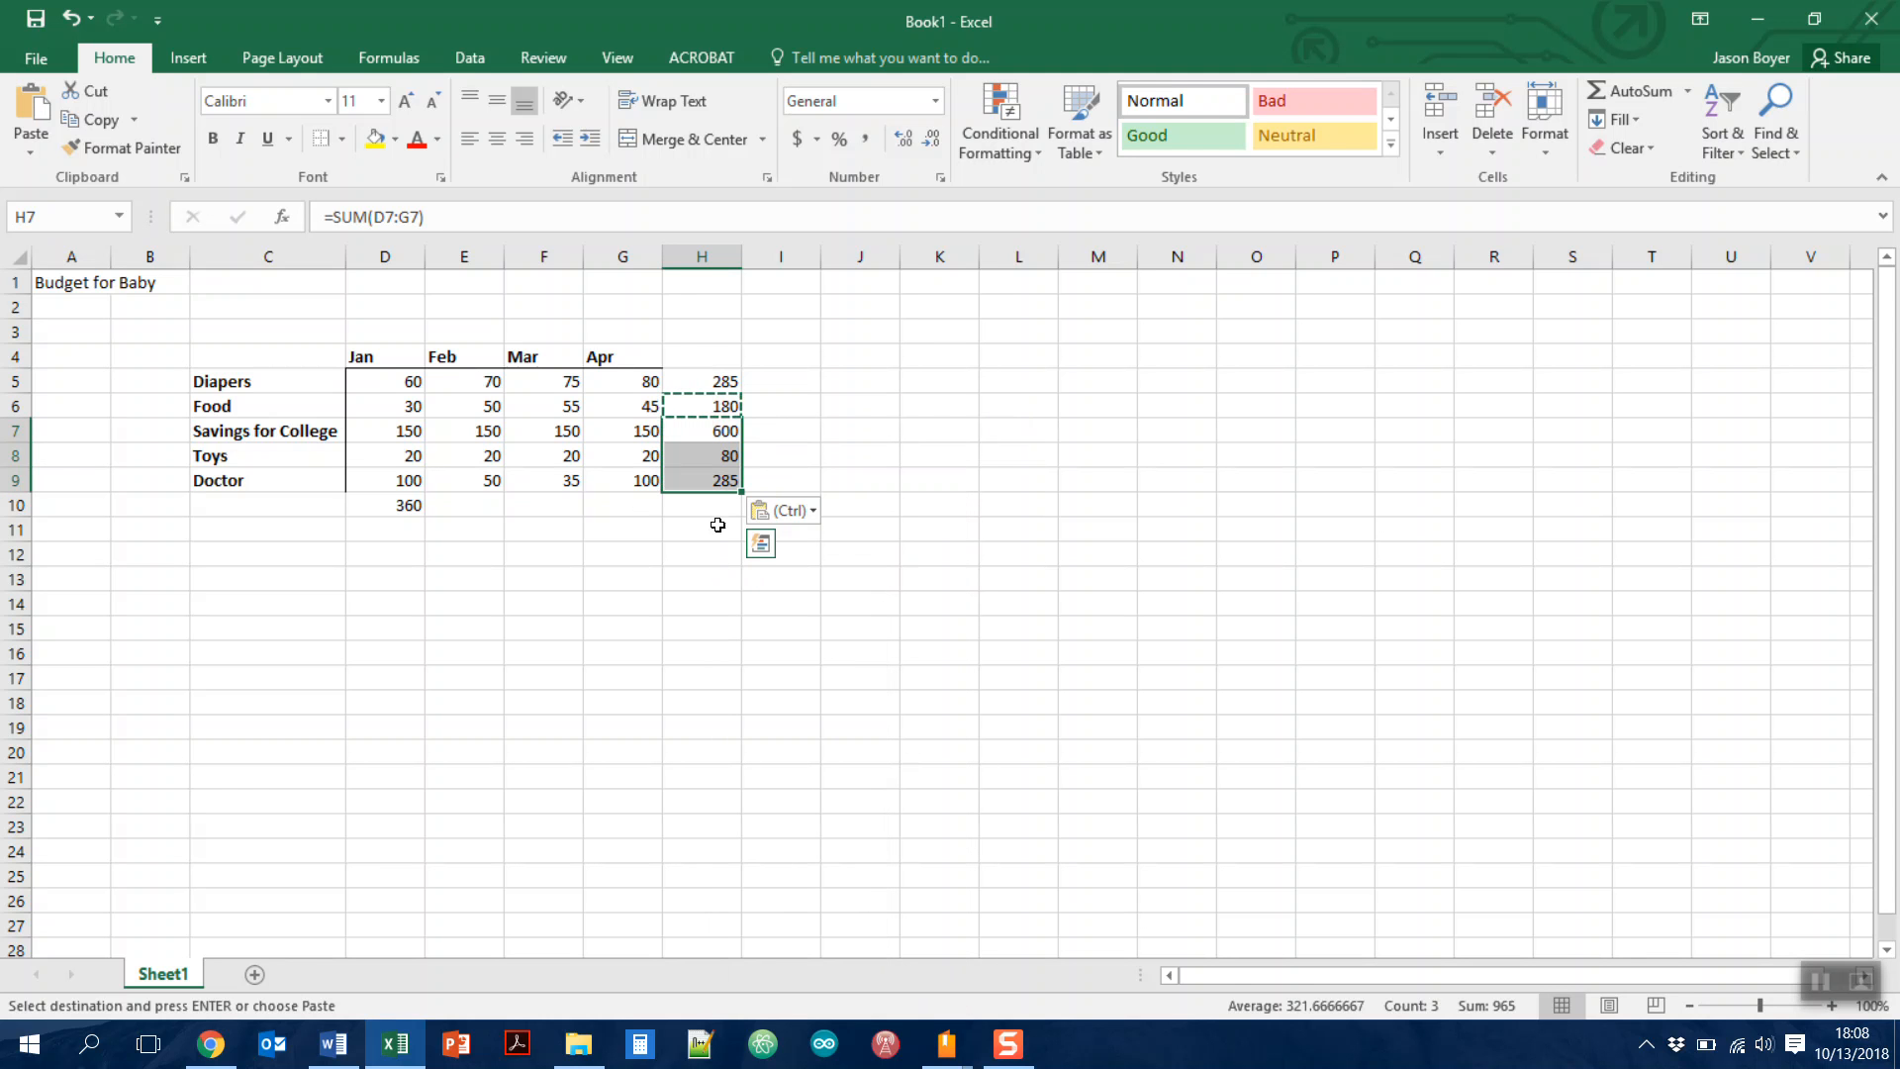
pyautogui.click(717, 425)
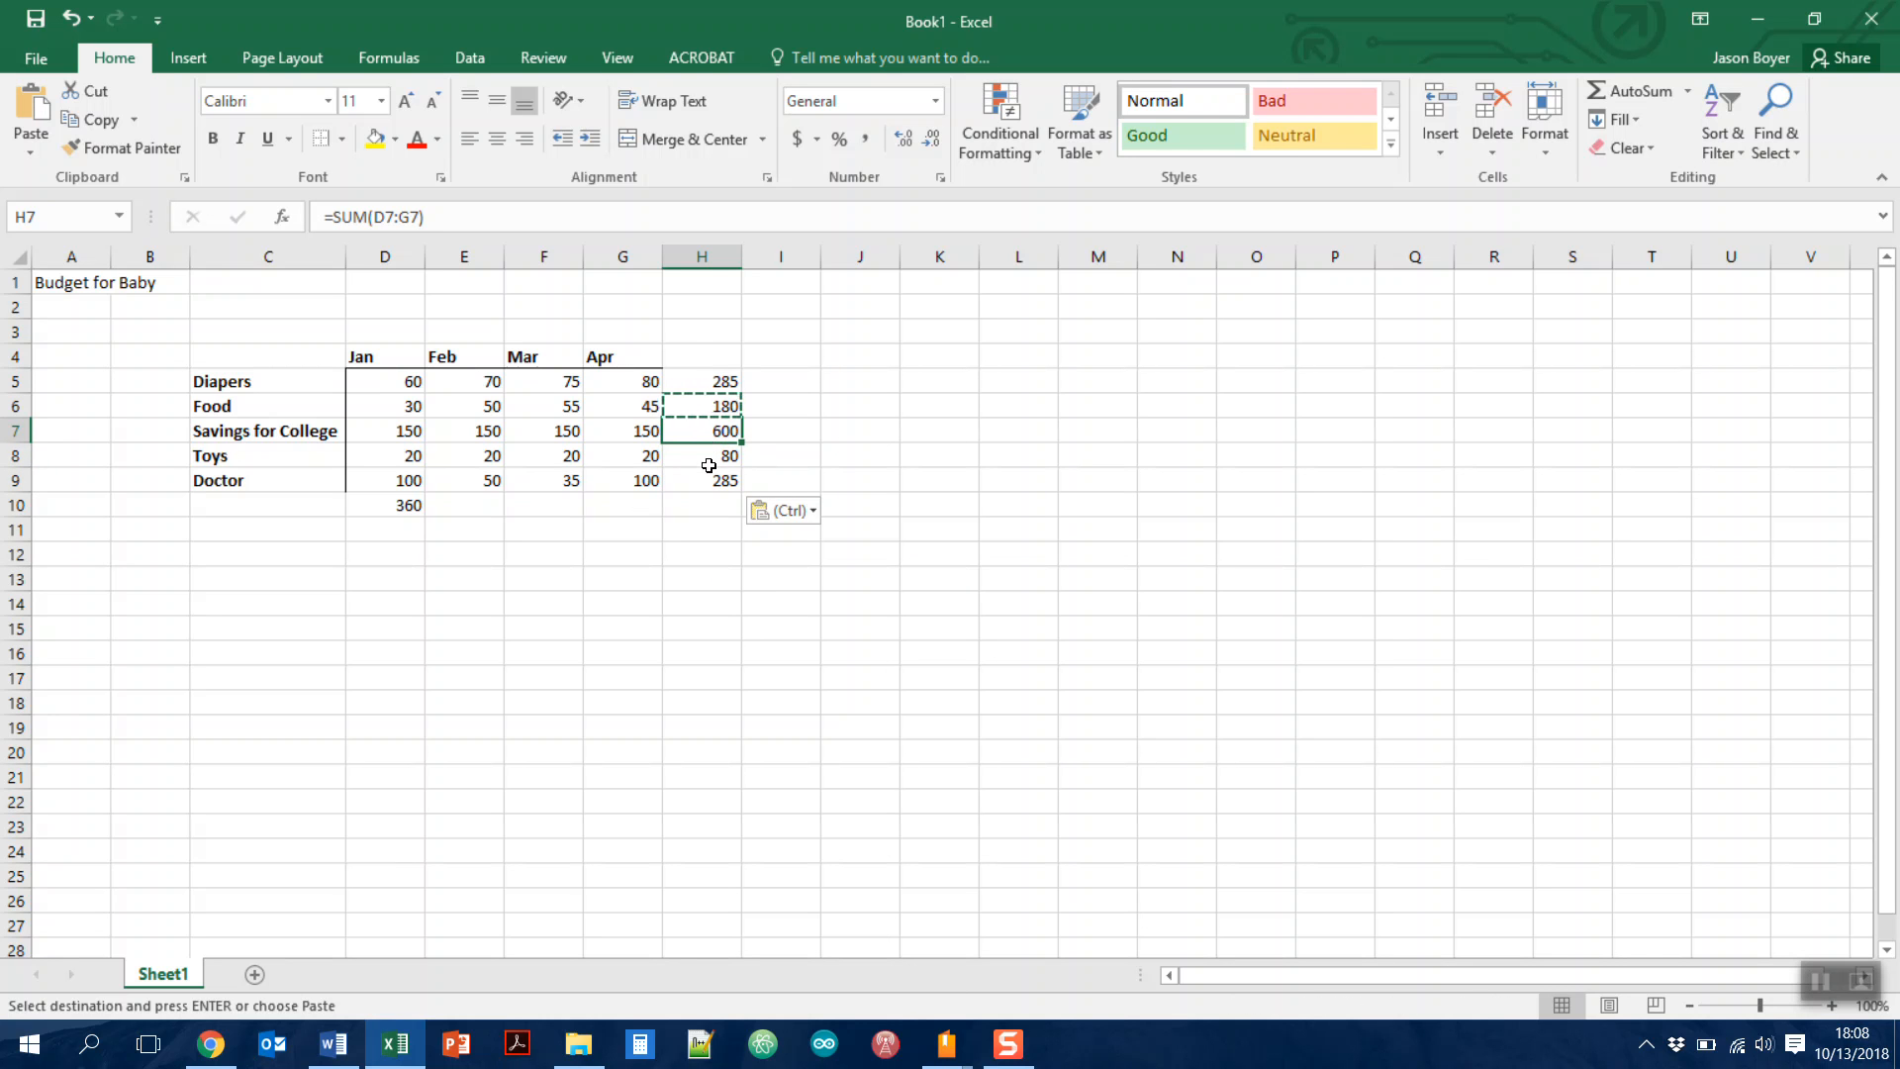
pyautogui.click(709, 465)
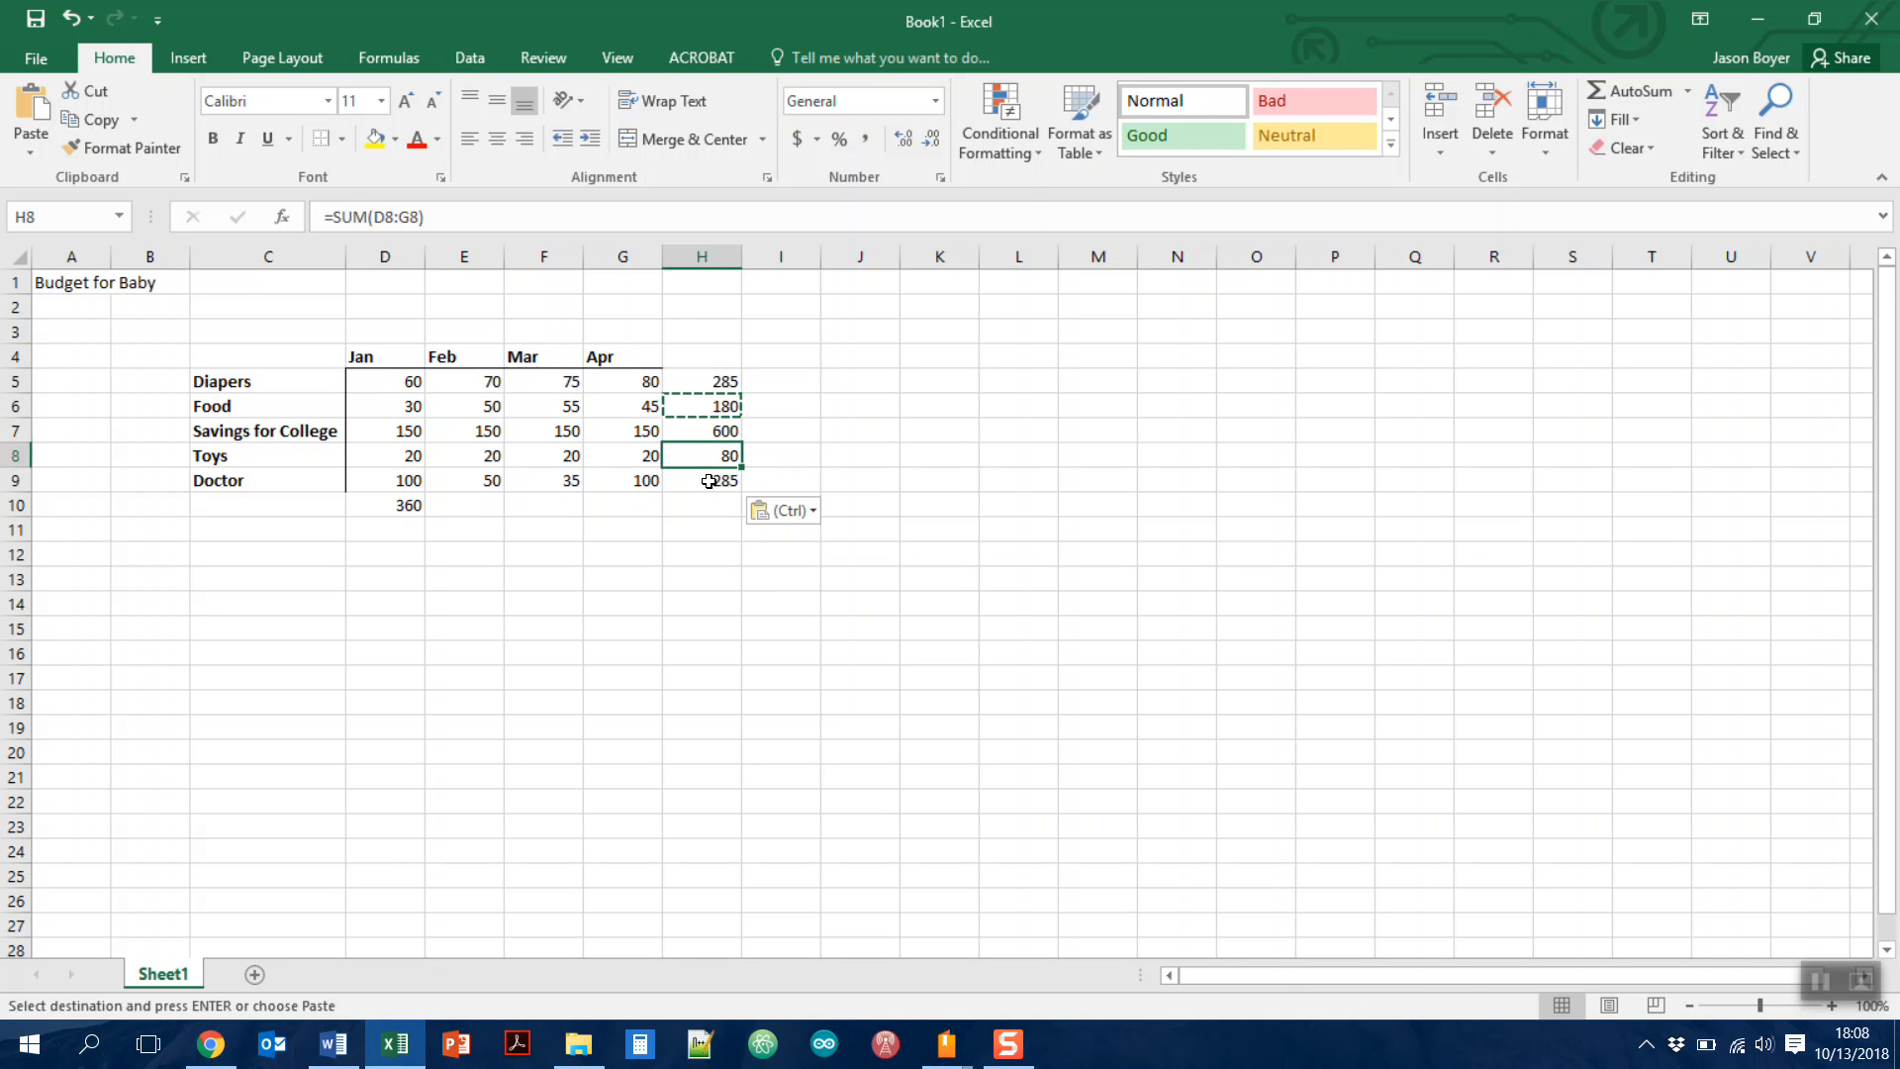
pyautogui.click(708, 481)
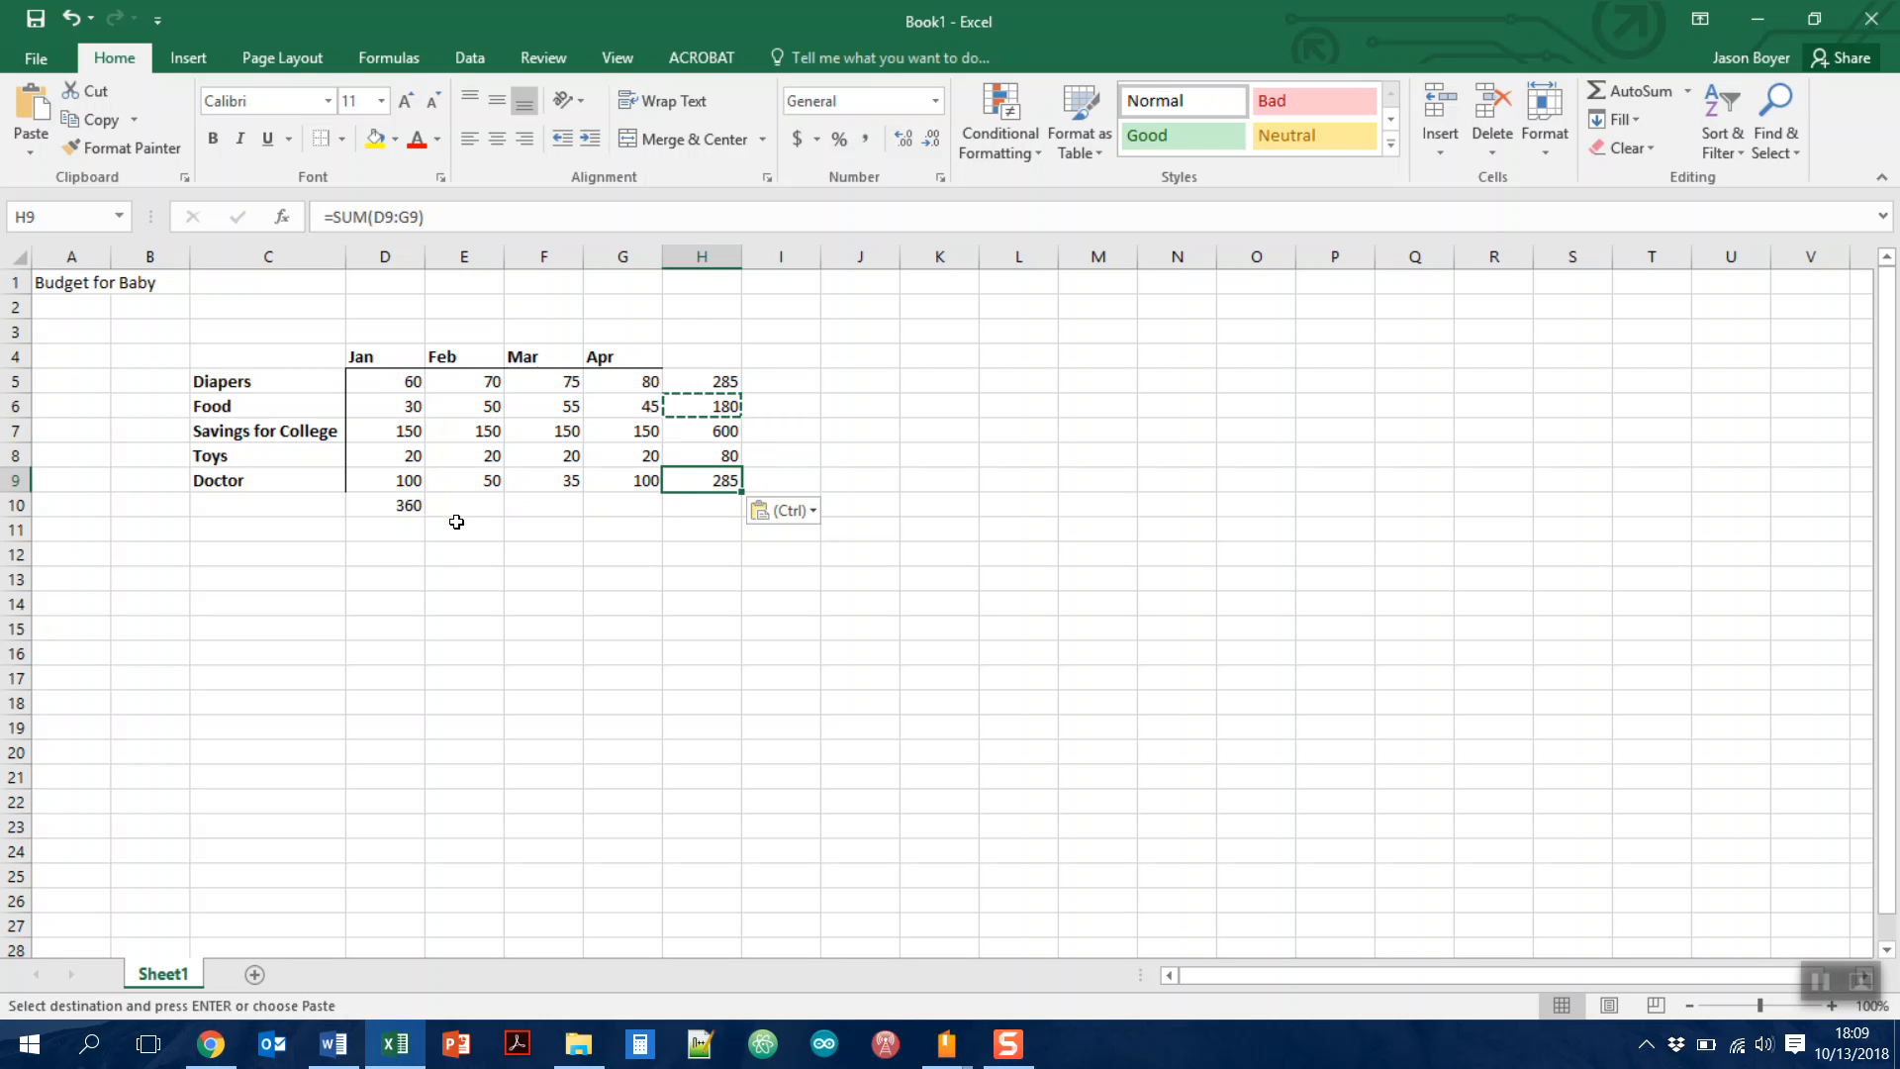
# Fill the January total formula in D10 across row 10 through H10
pyautogui.click(395, 508)
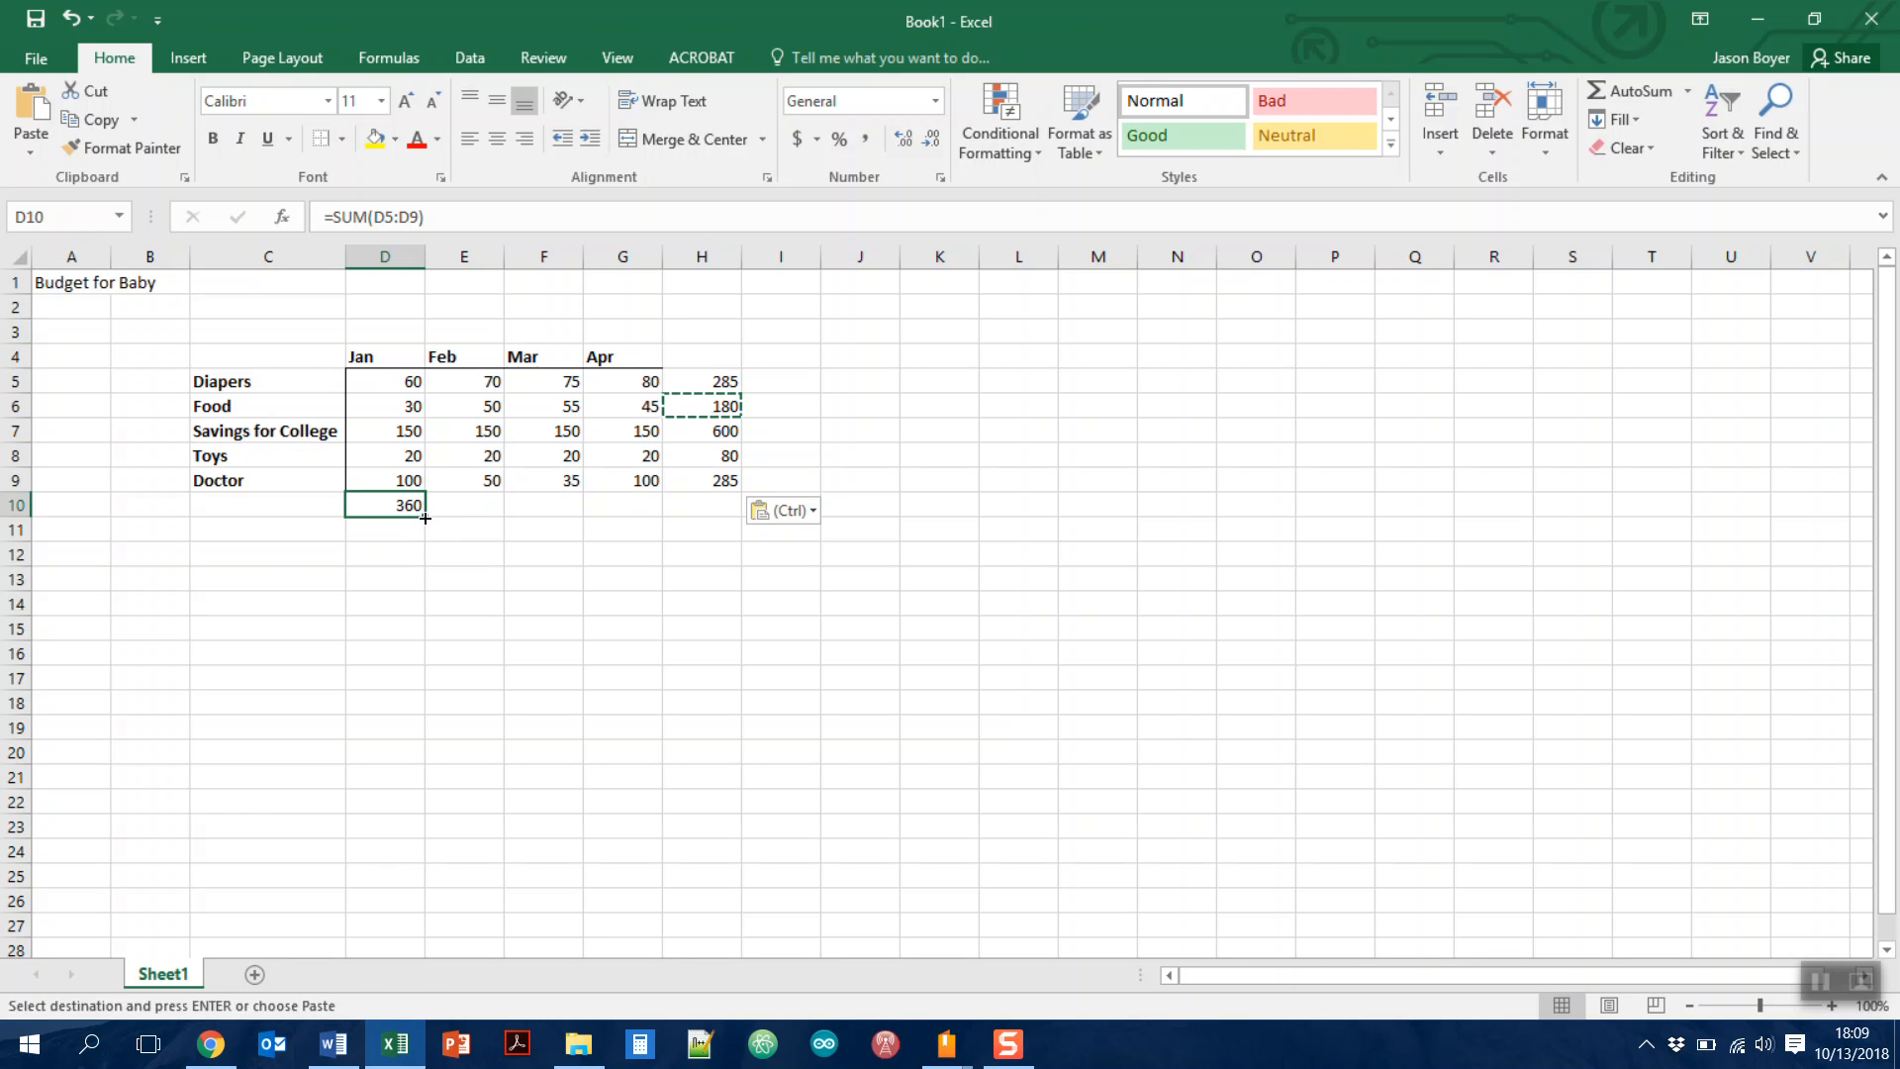
pyautogui.moveTo(426, 517); pyautogui.dragTo(711, 516)
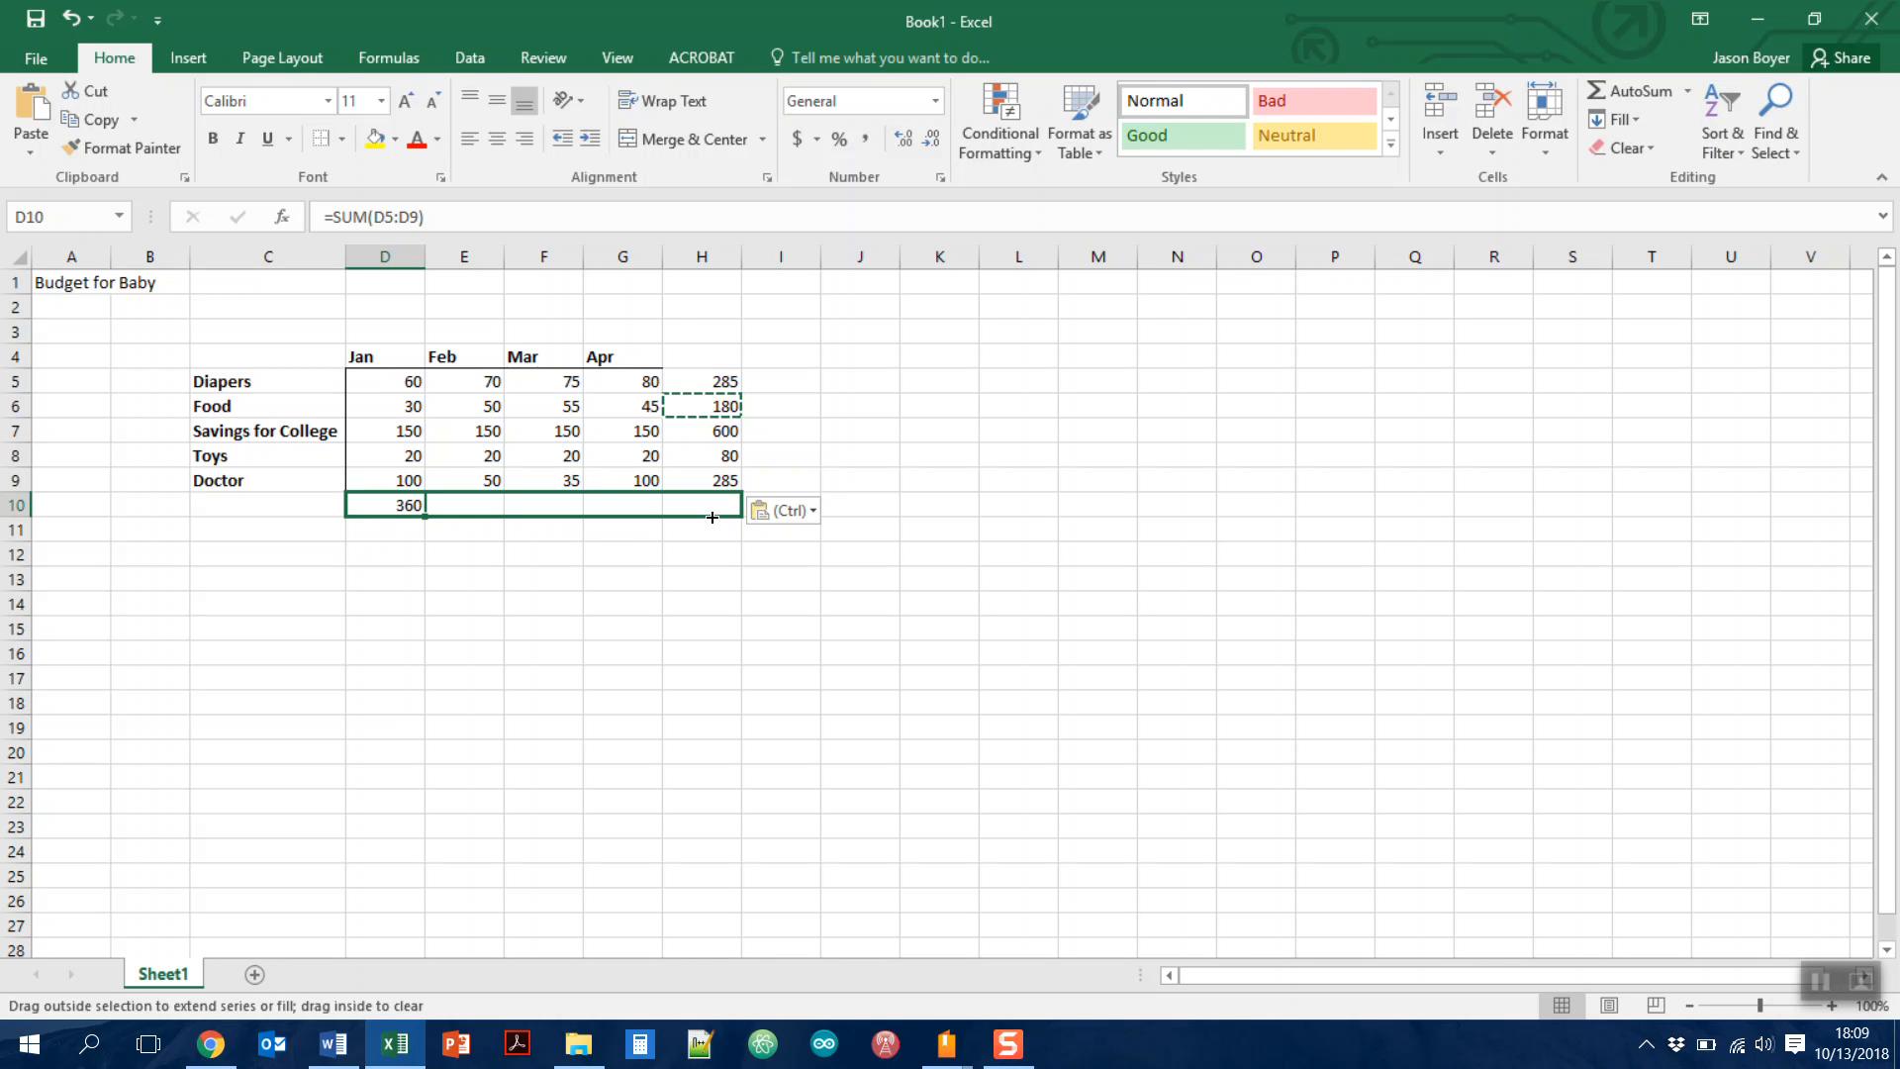
pyautogui.moveTo(712, 517); pyautogui.dragTo(711, 516)
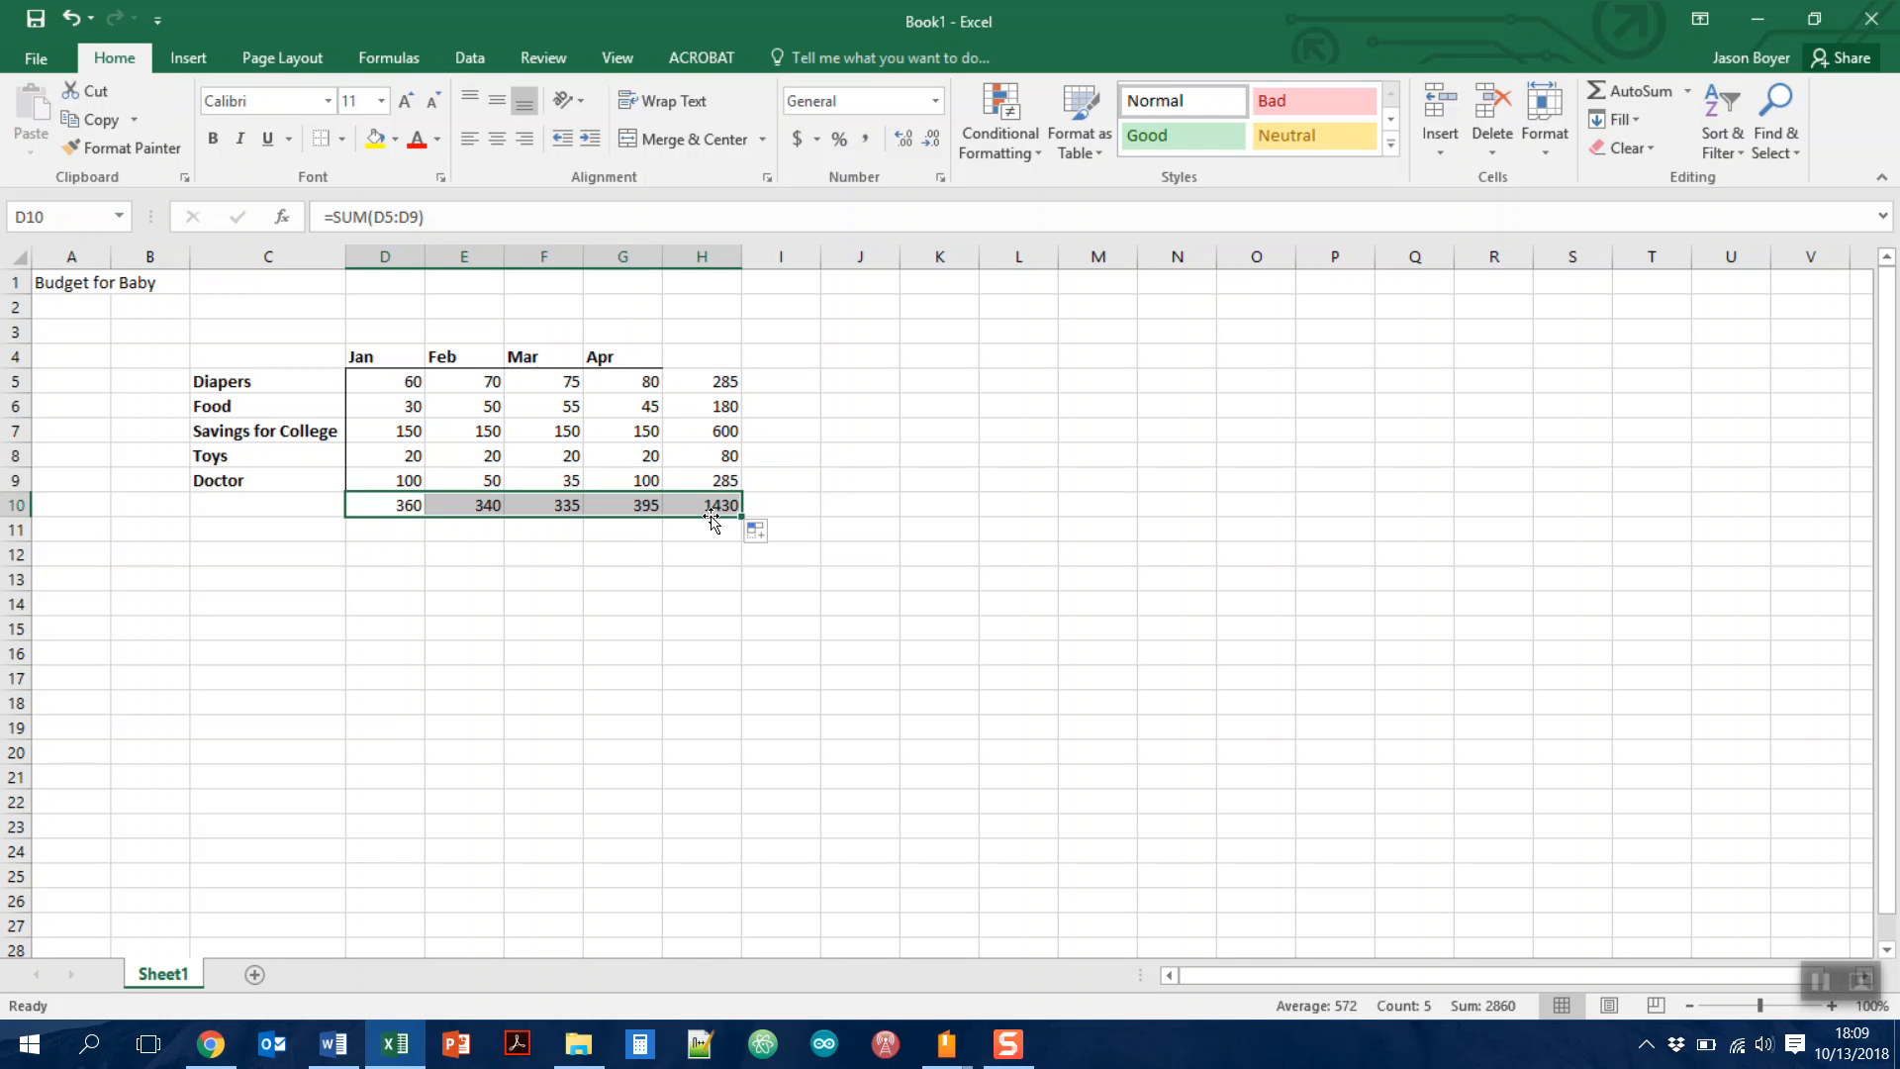
pyautogui.click(700, 590)
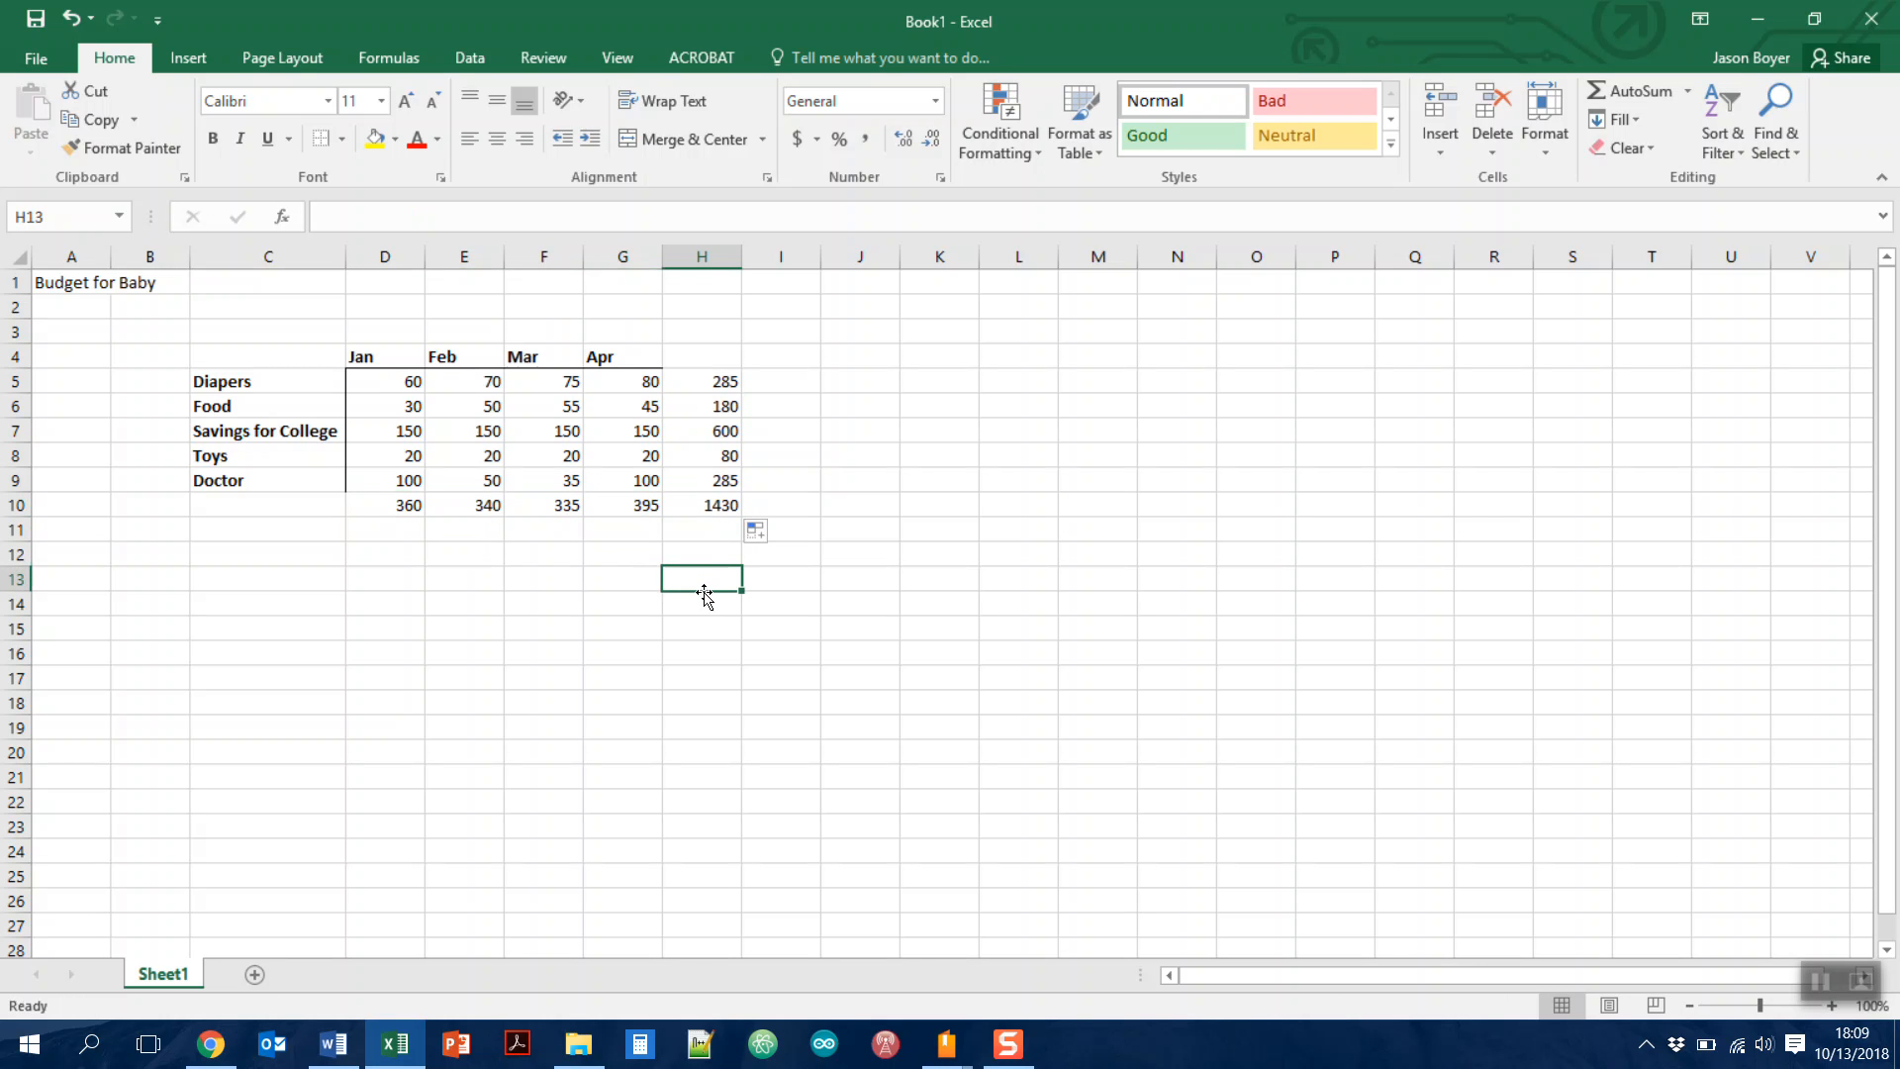
# Label the totals column in H4 and the totals row in C10 as "Total"
pyautogui.click(721, 354)
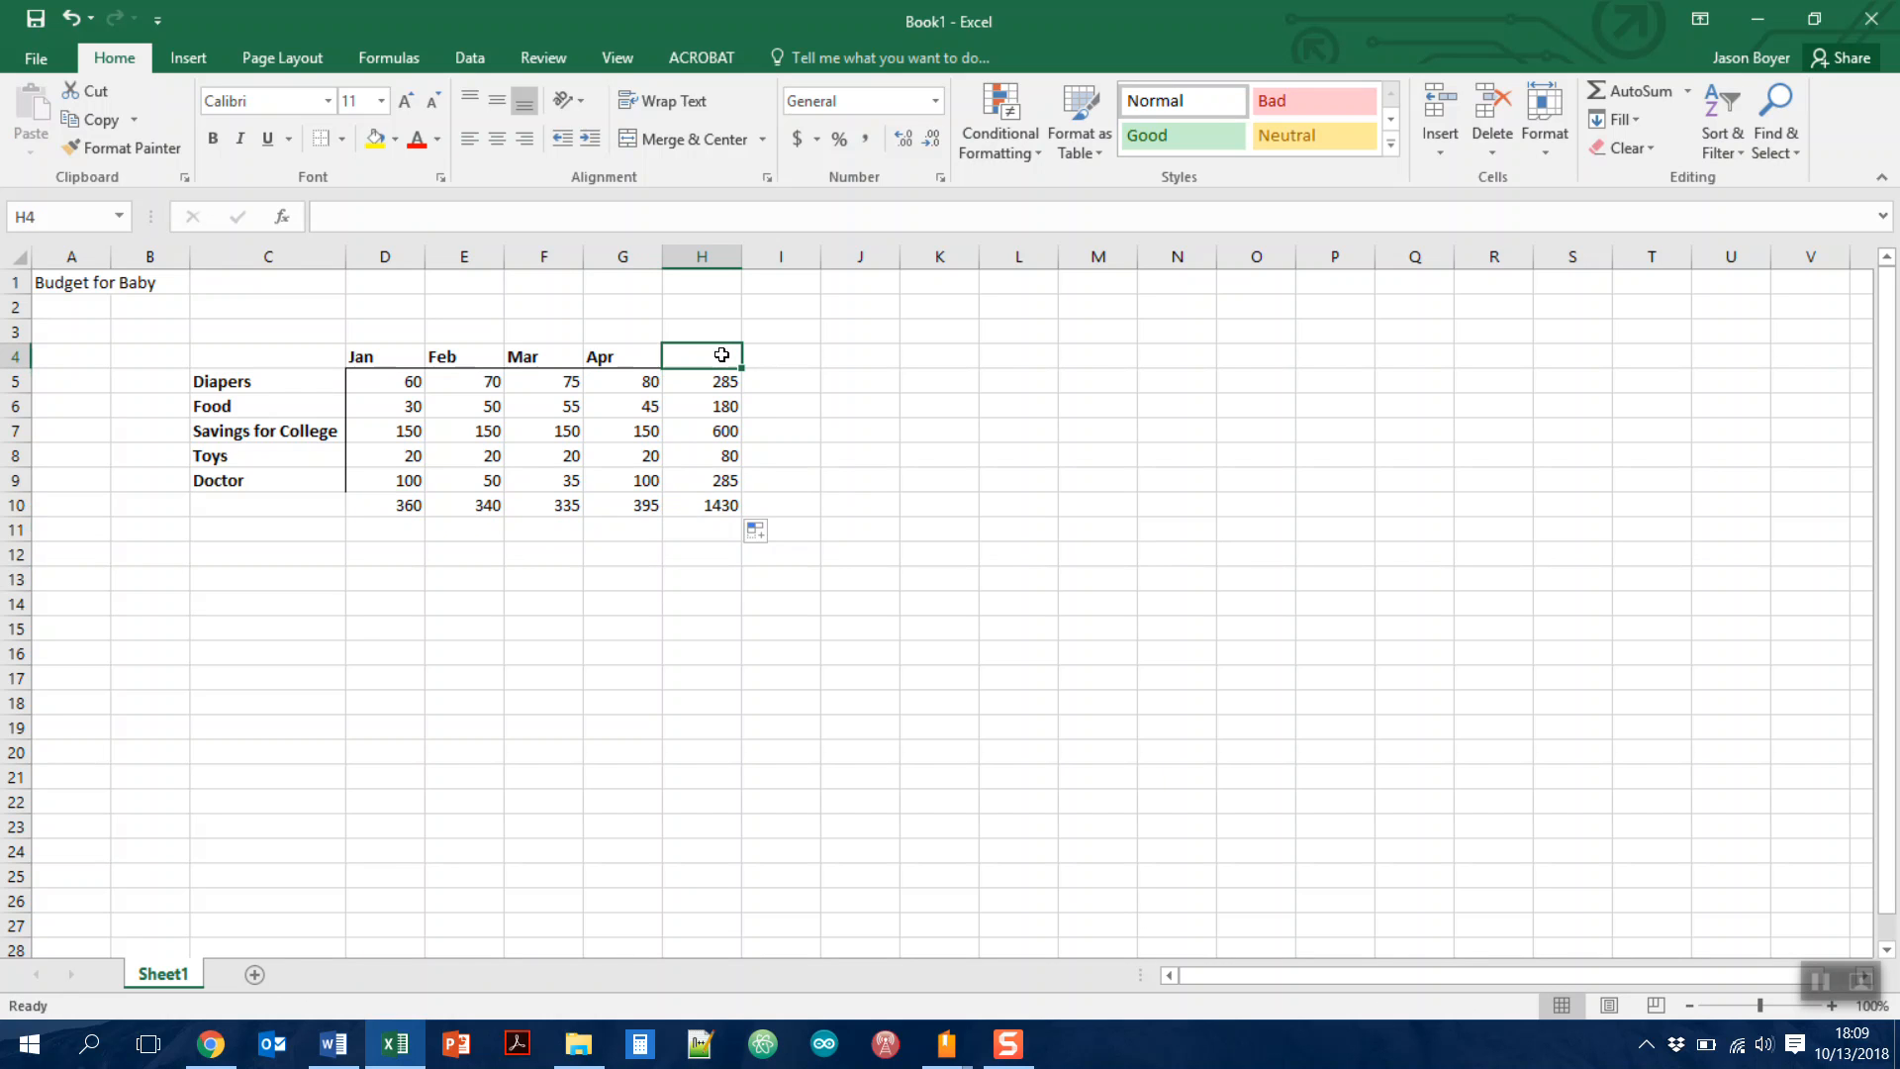
pyautogui.write('To')
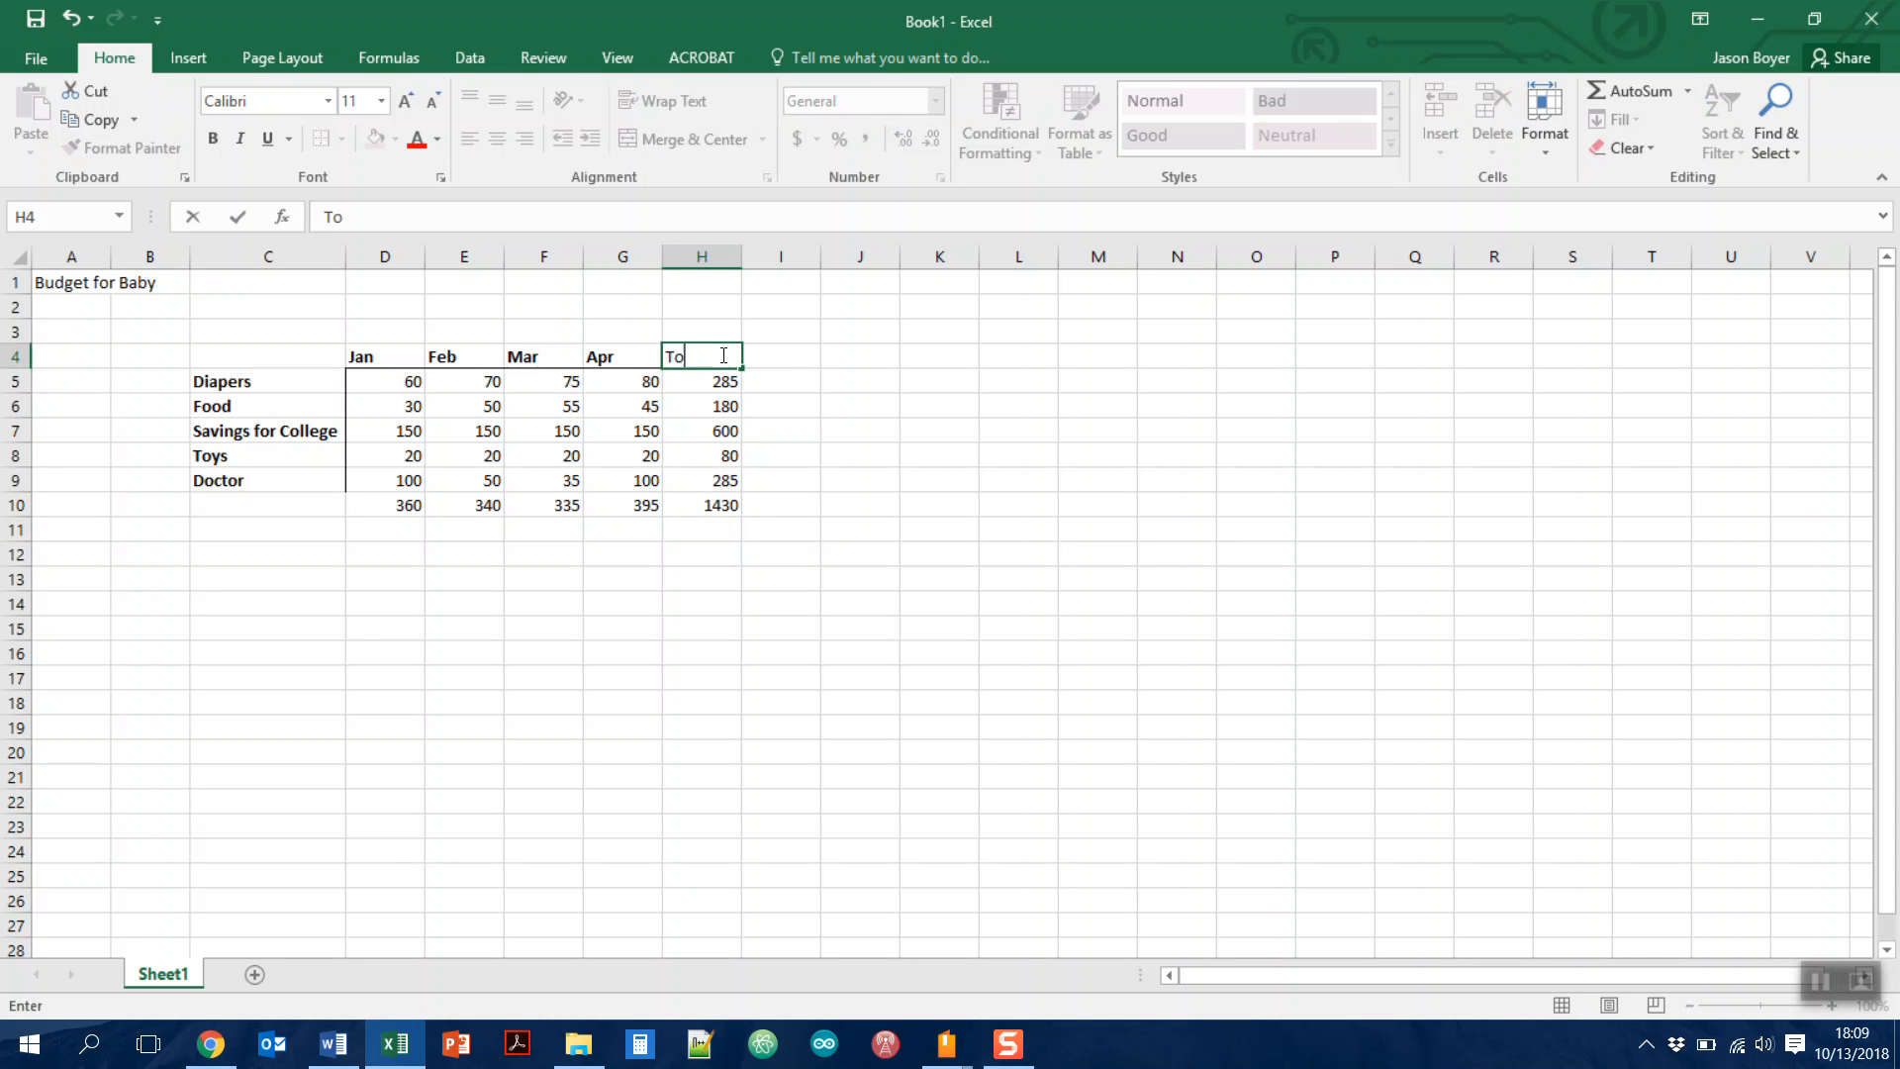
pyautogui.write('tal')
pyautogui.click(254, 515)
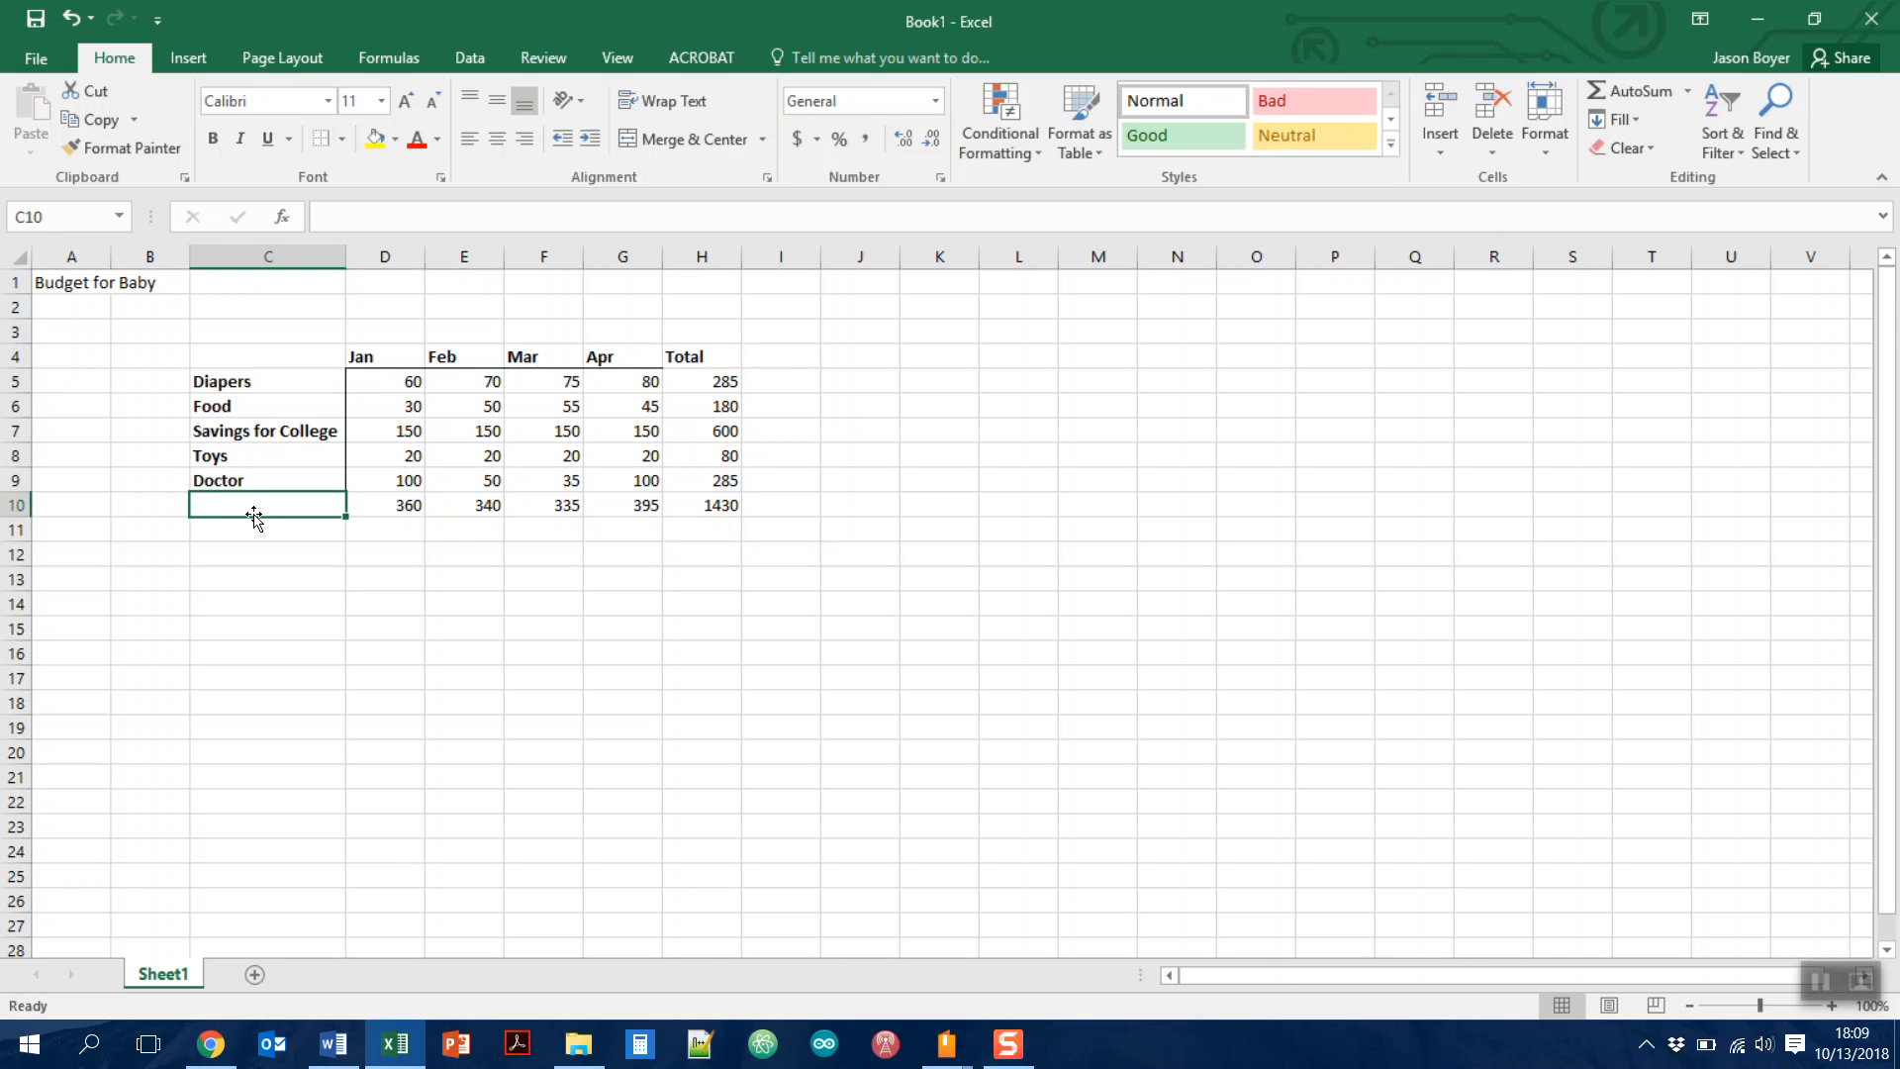
pyautogui.write('Total')
pyautogui.press('Return')
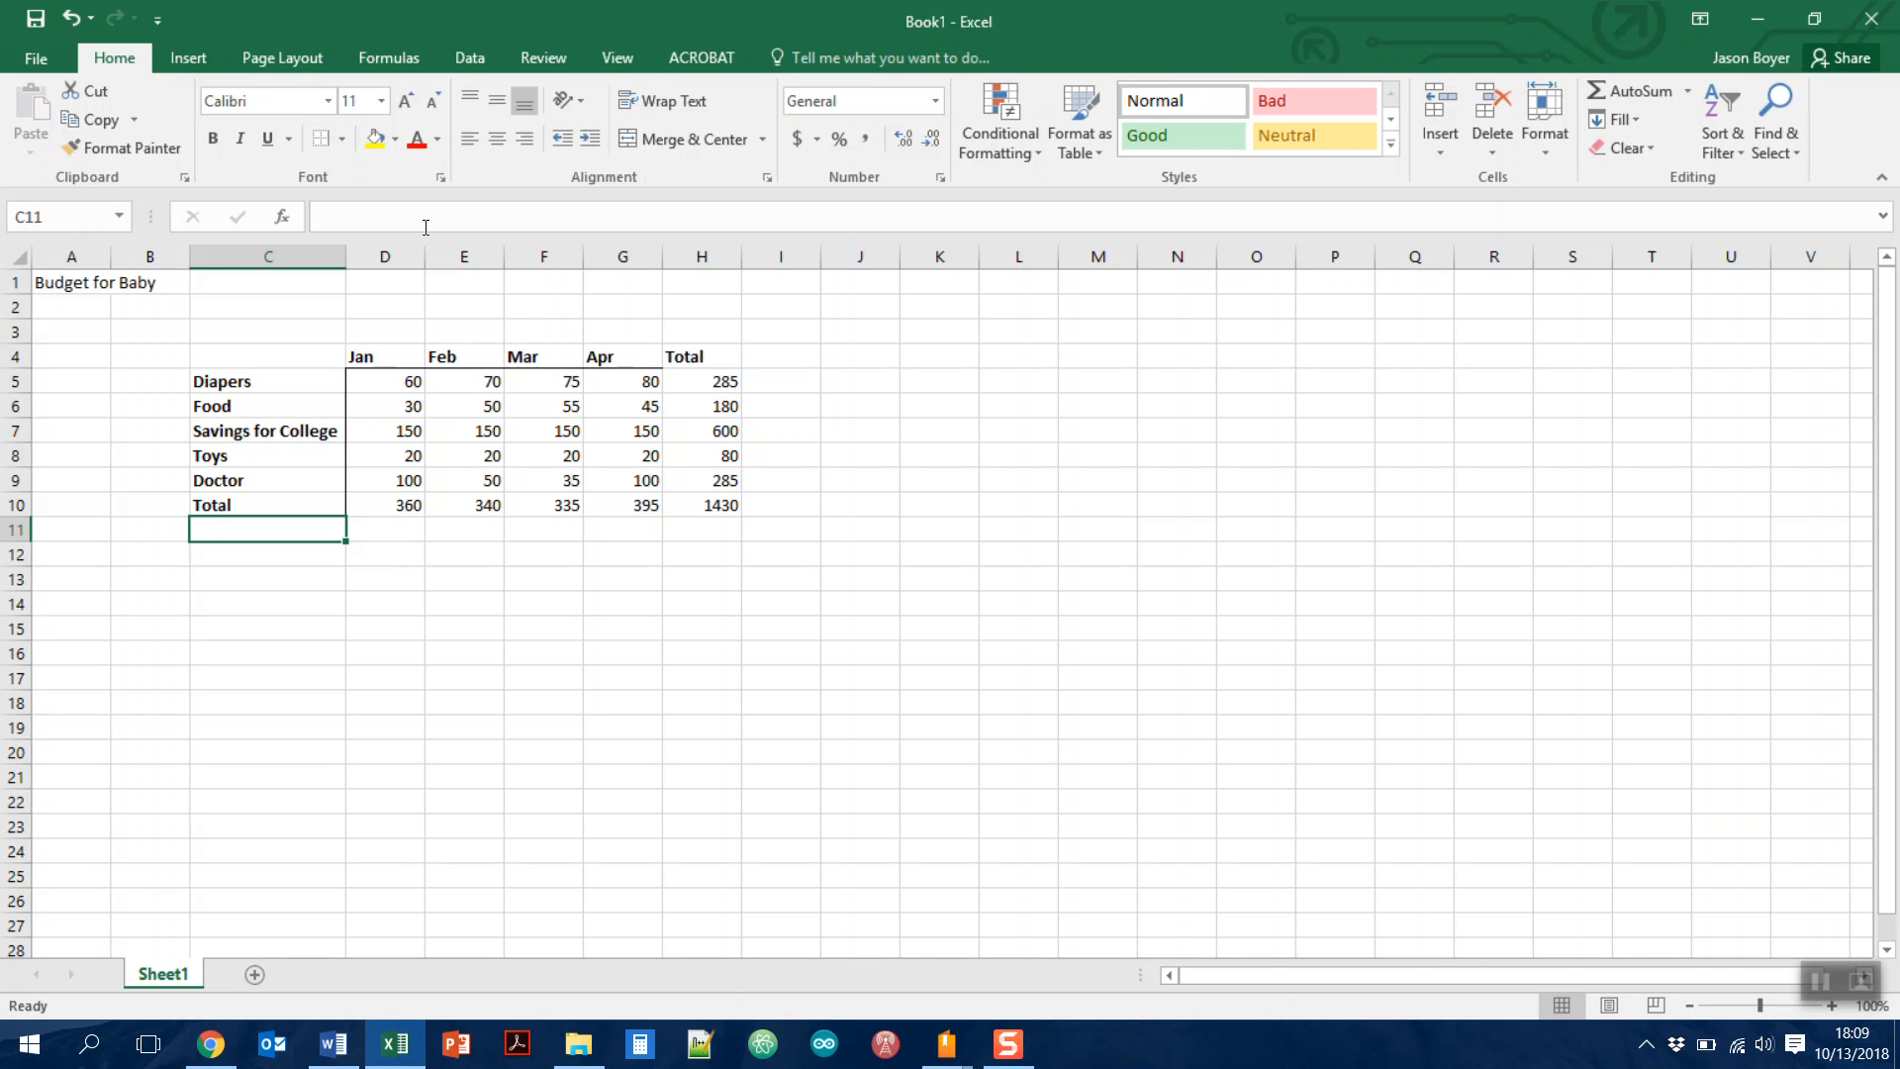
# Copy the formatting of the Apr heading in G4 to the Total heading in H4 with Format Painter
pyautogui.click(139, 147)
pyautogui.click(599, 359)
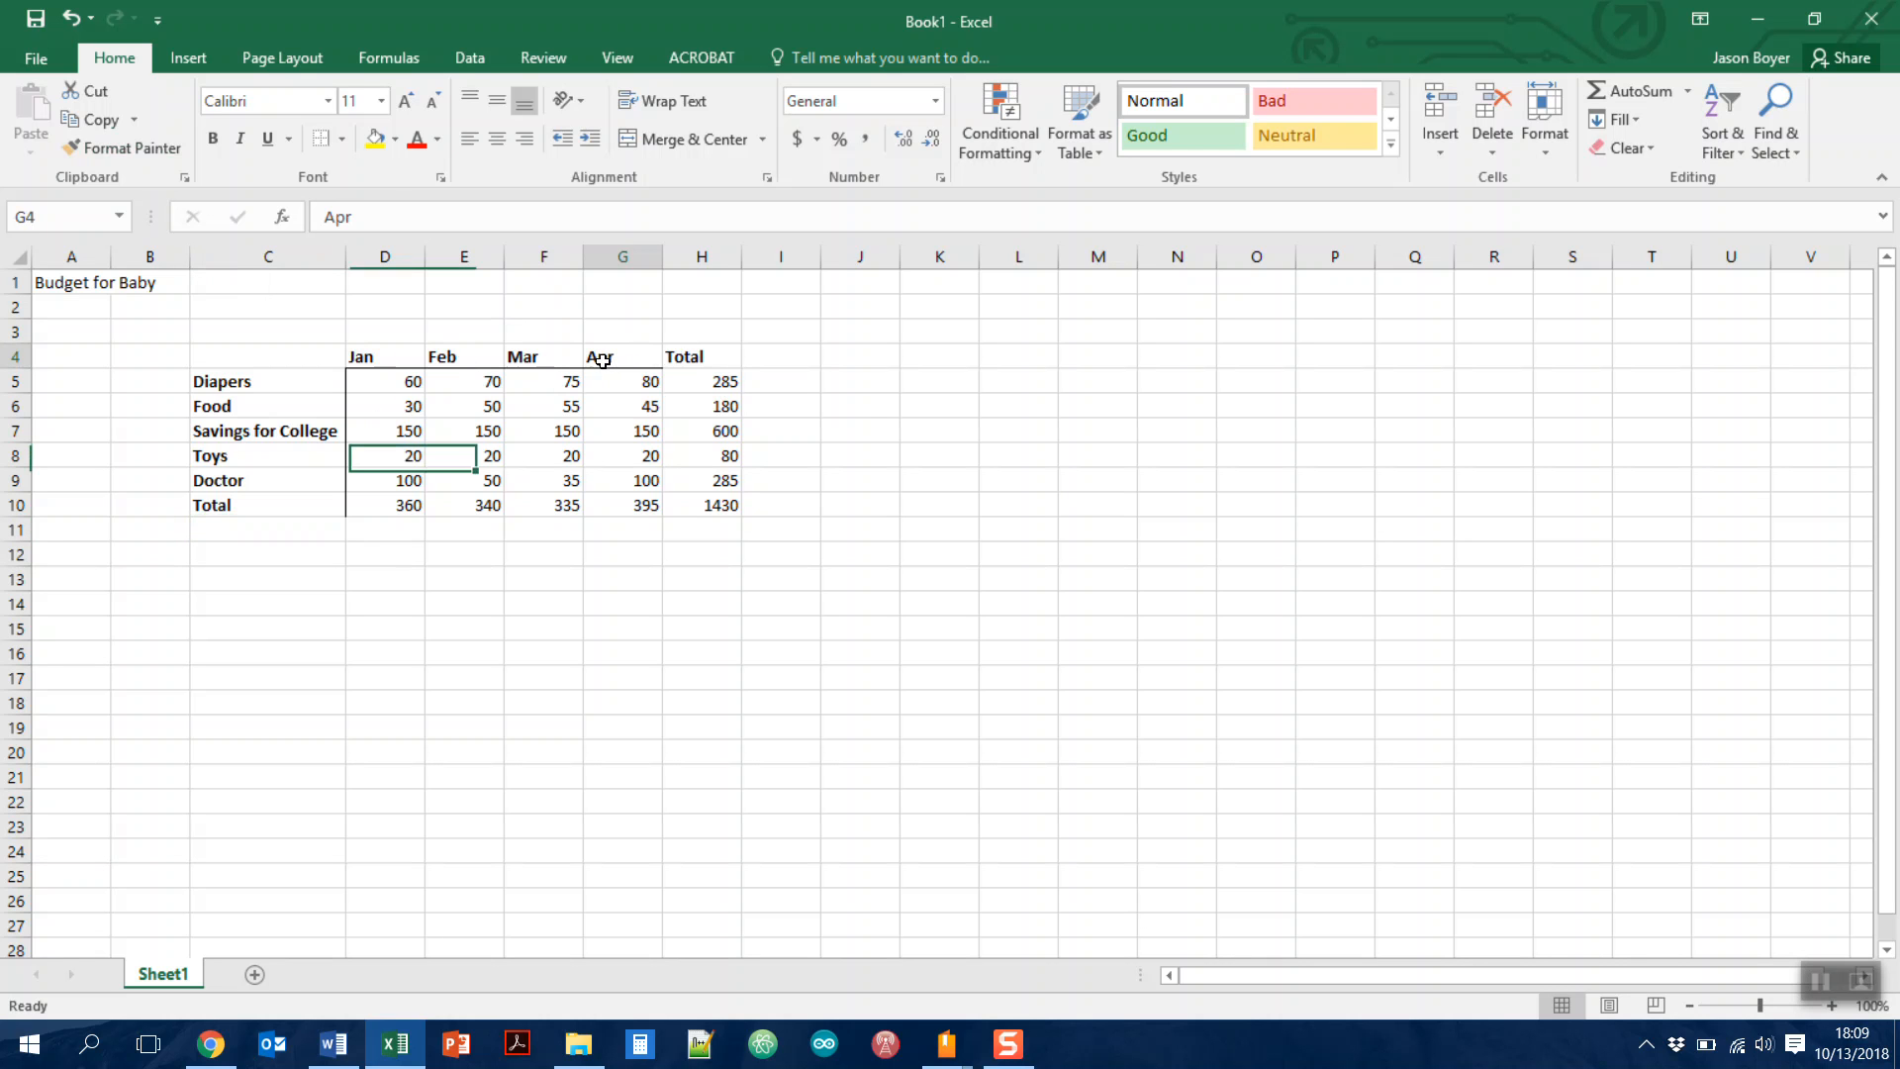
pyautogui.click(121, 146)
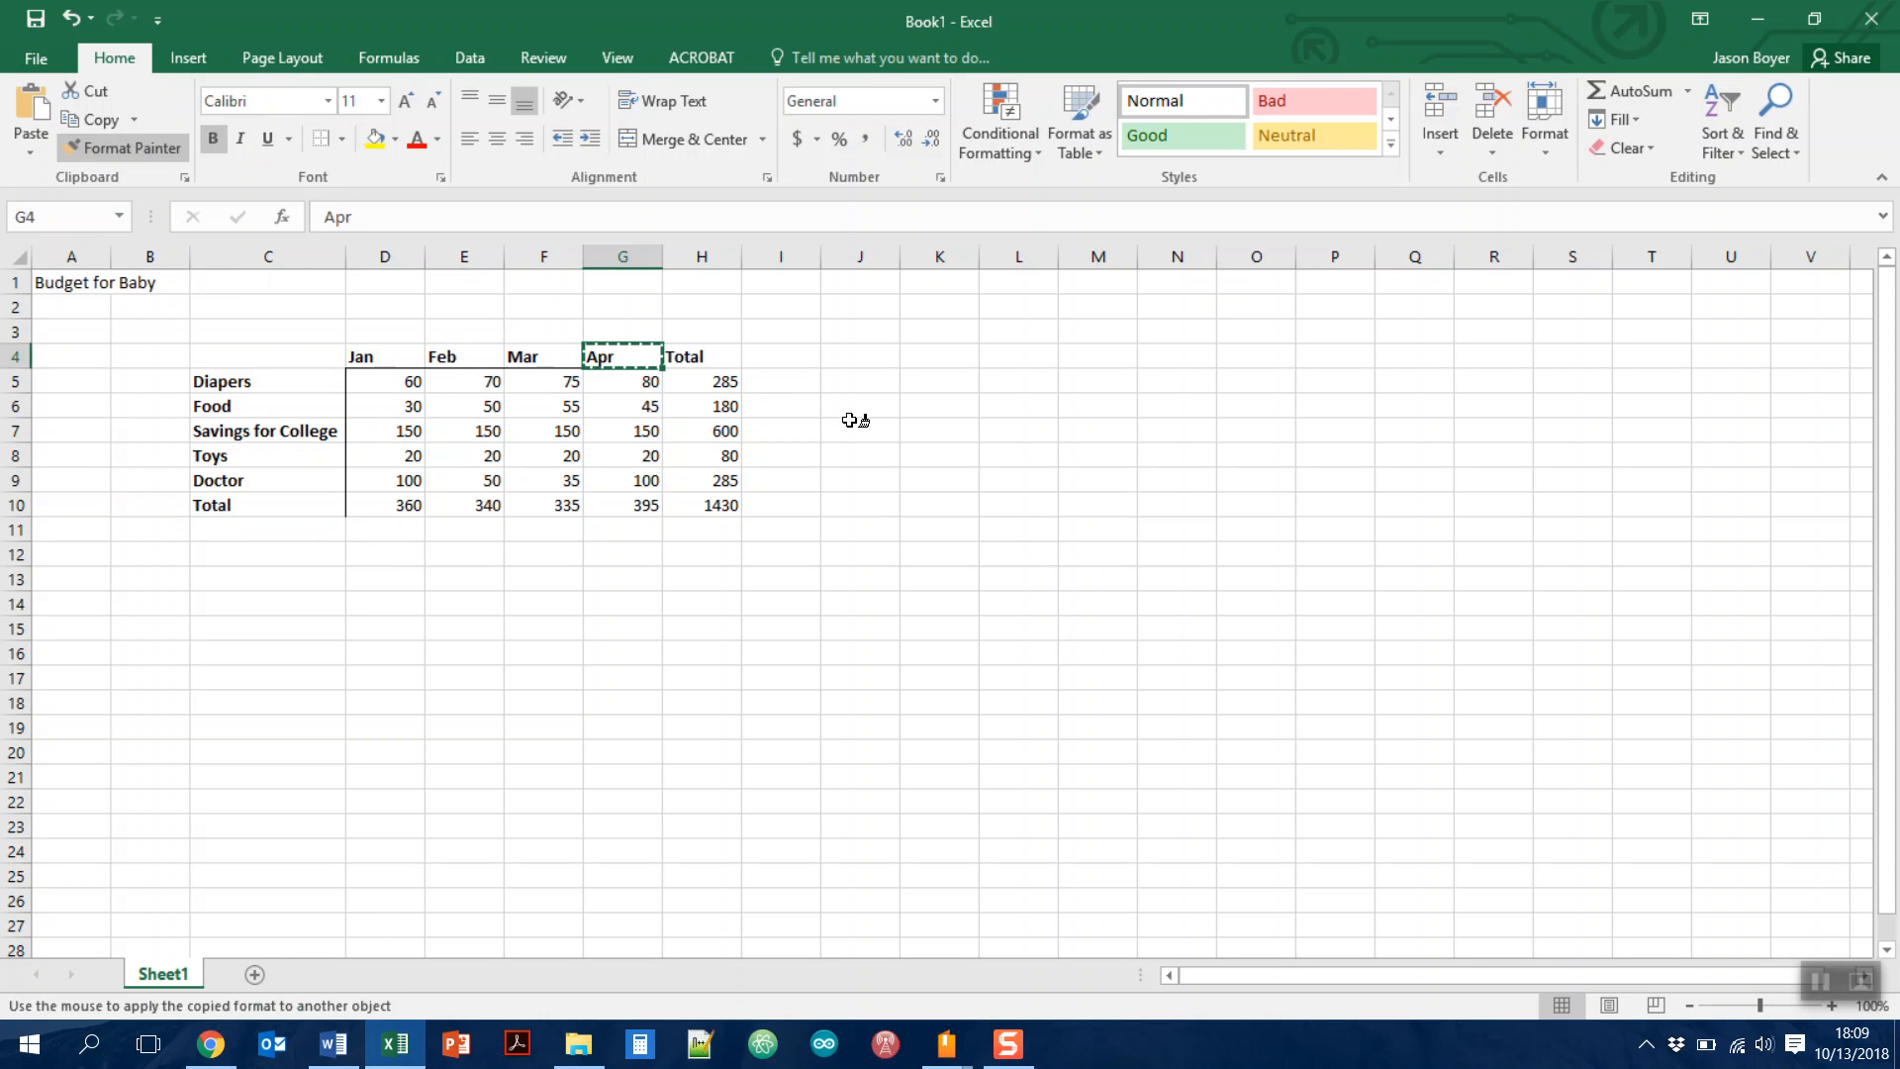
pyautogui.click(706, 356)
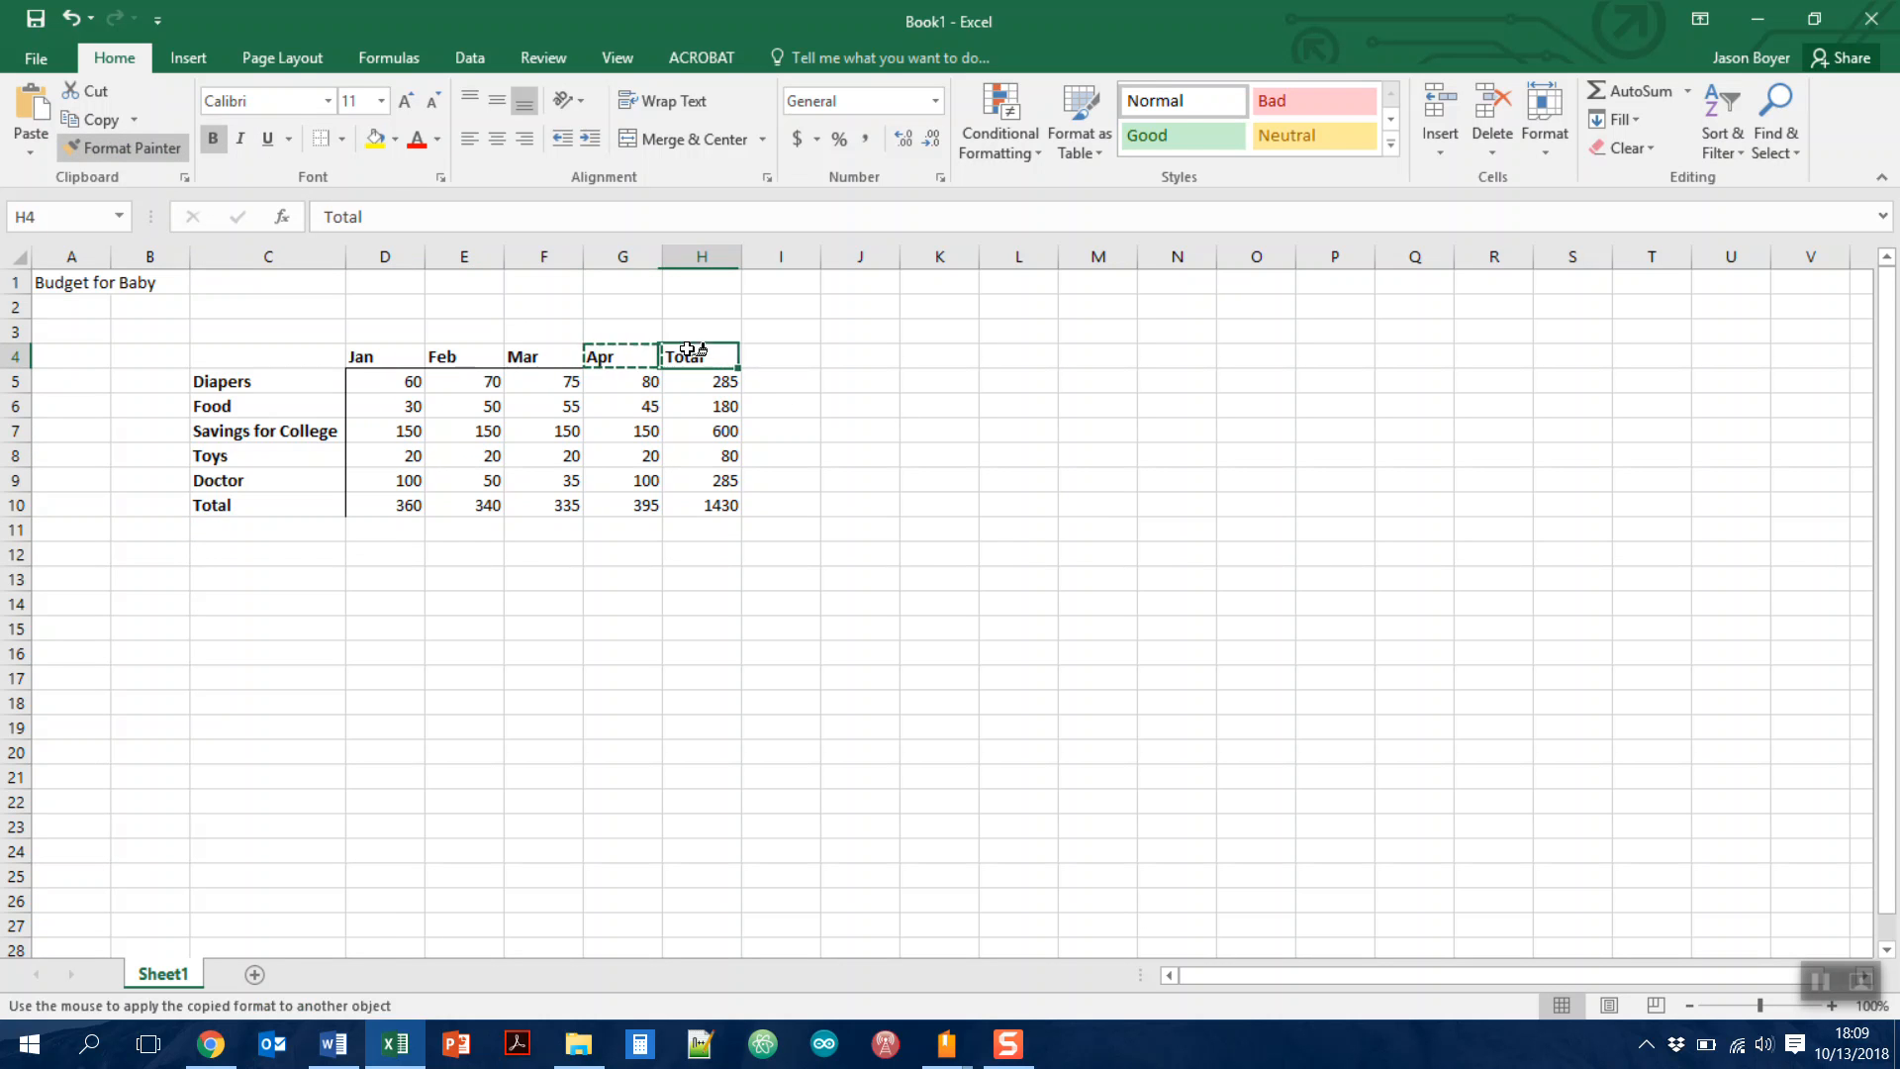
pyautogui.click(786, 396)
pyautogui.scroll(-1, 786, 398)
pyautogui.scroll(1, 786, 399)
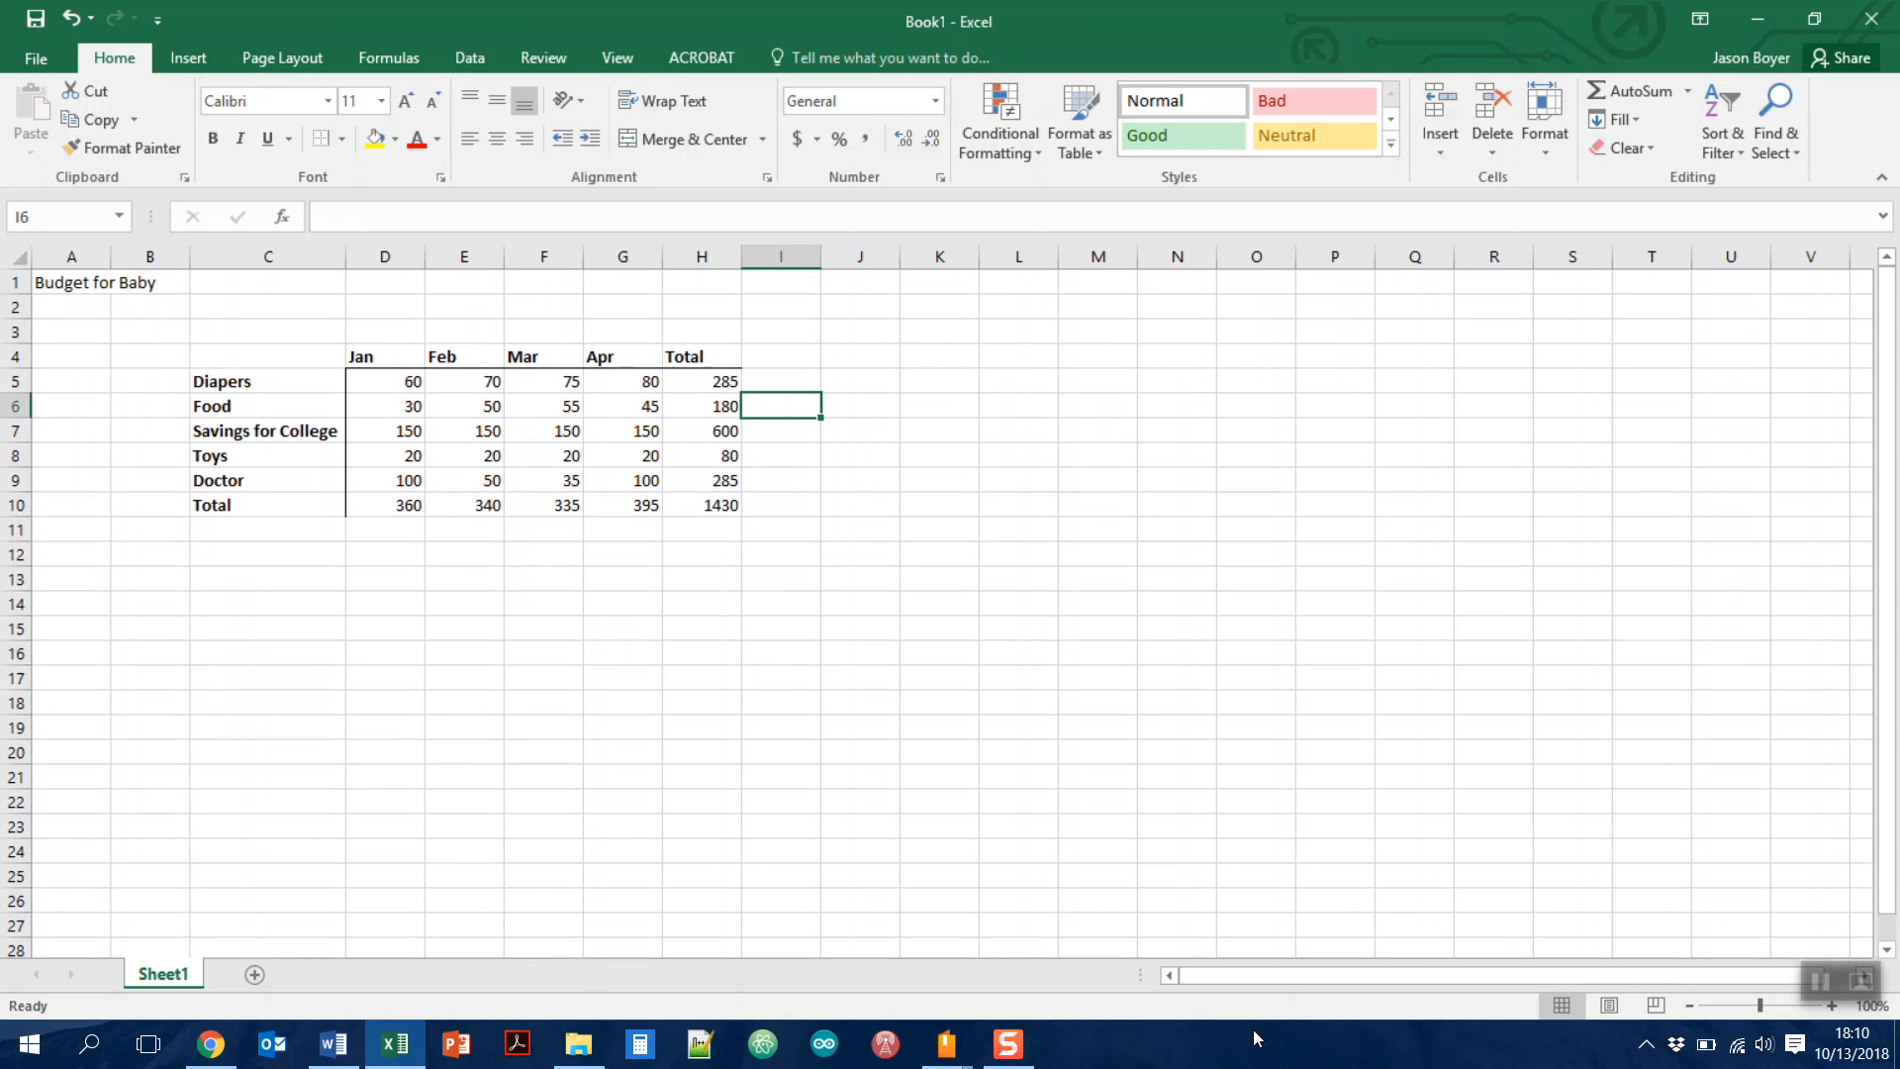
pyautogui.click(1227, 696)
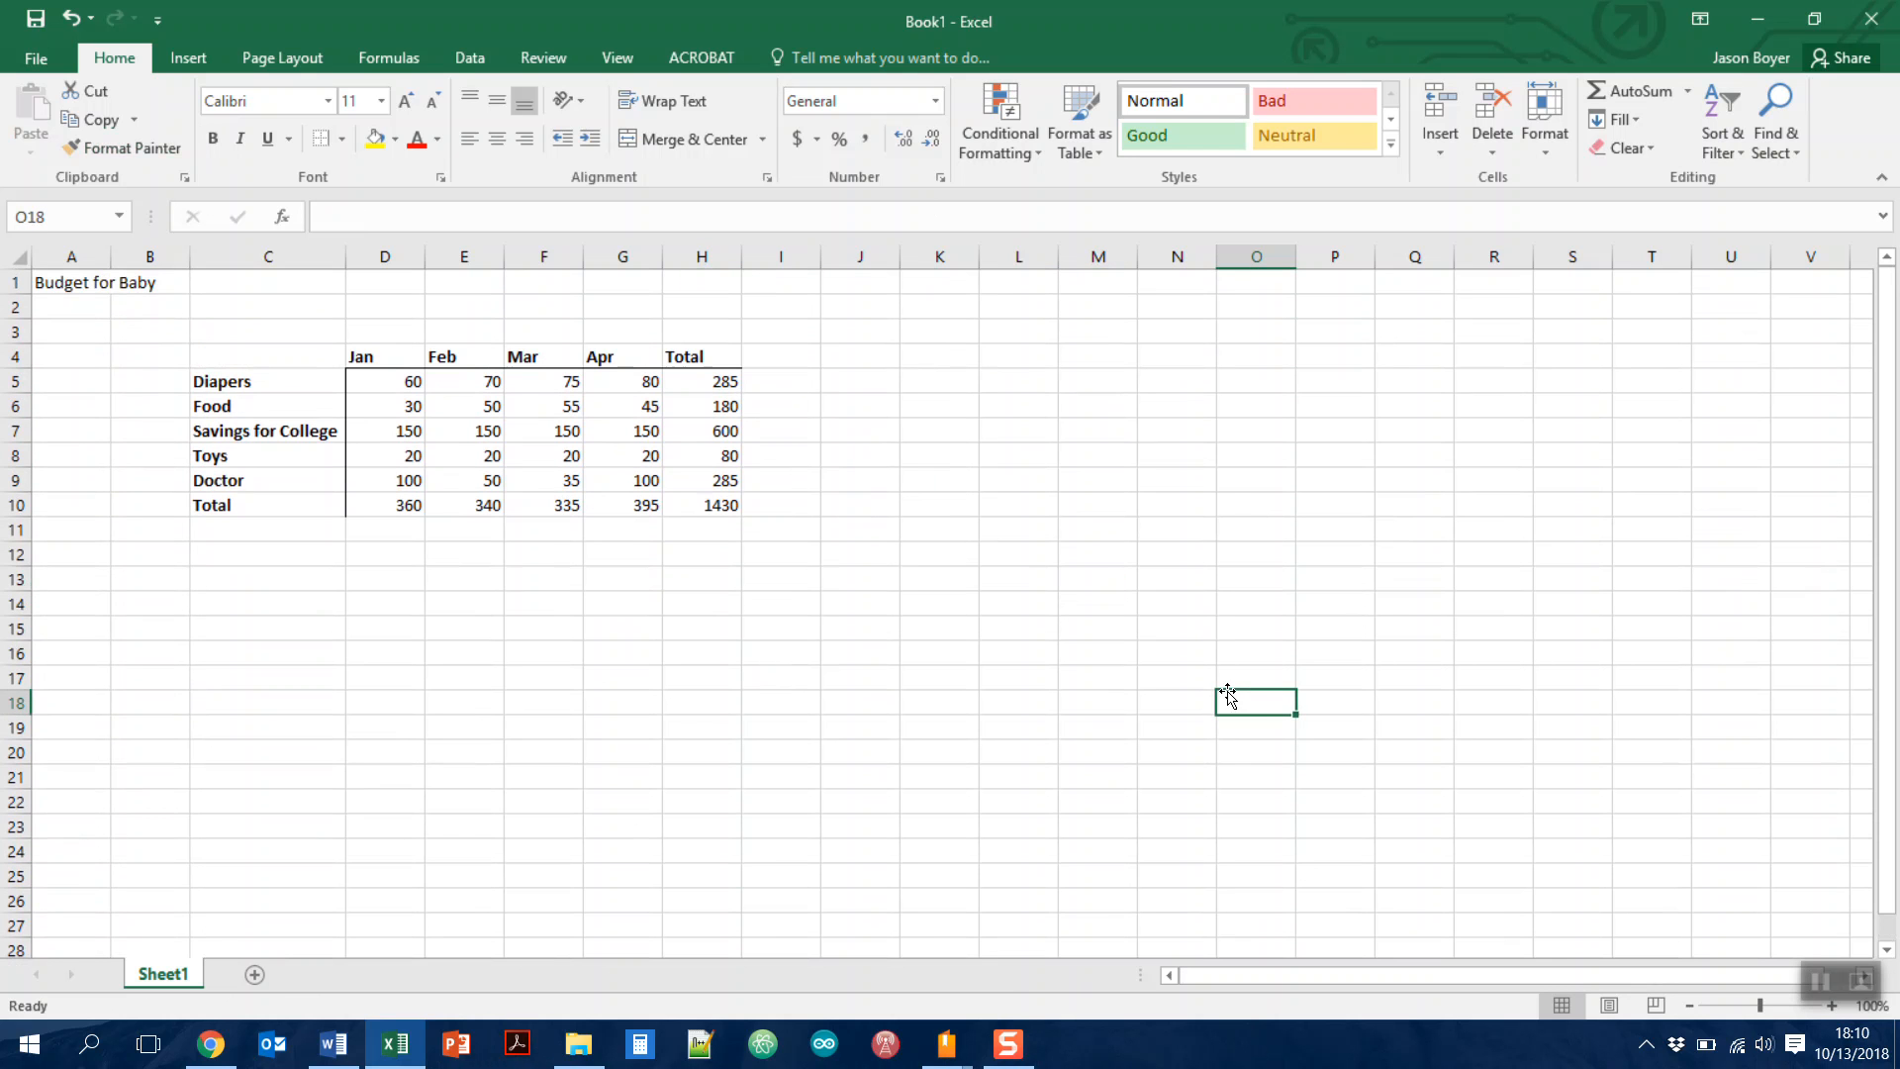